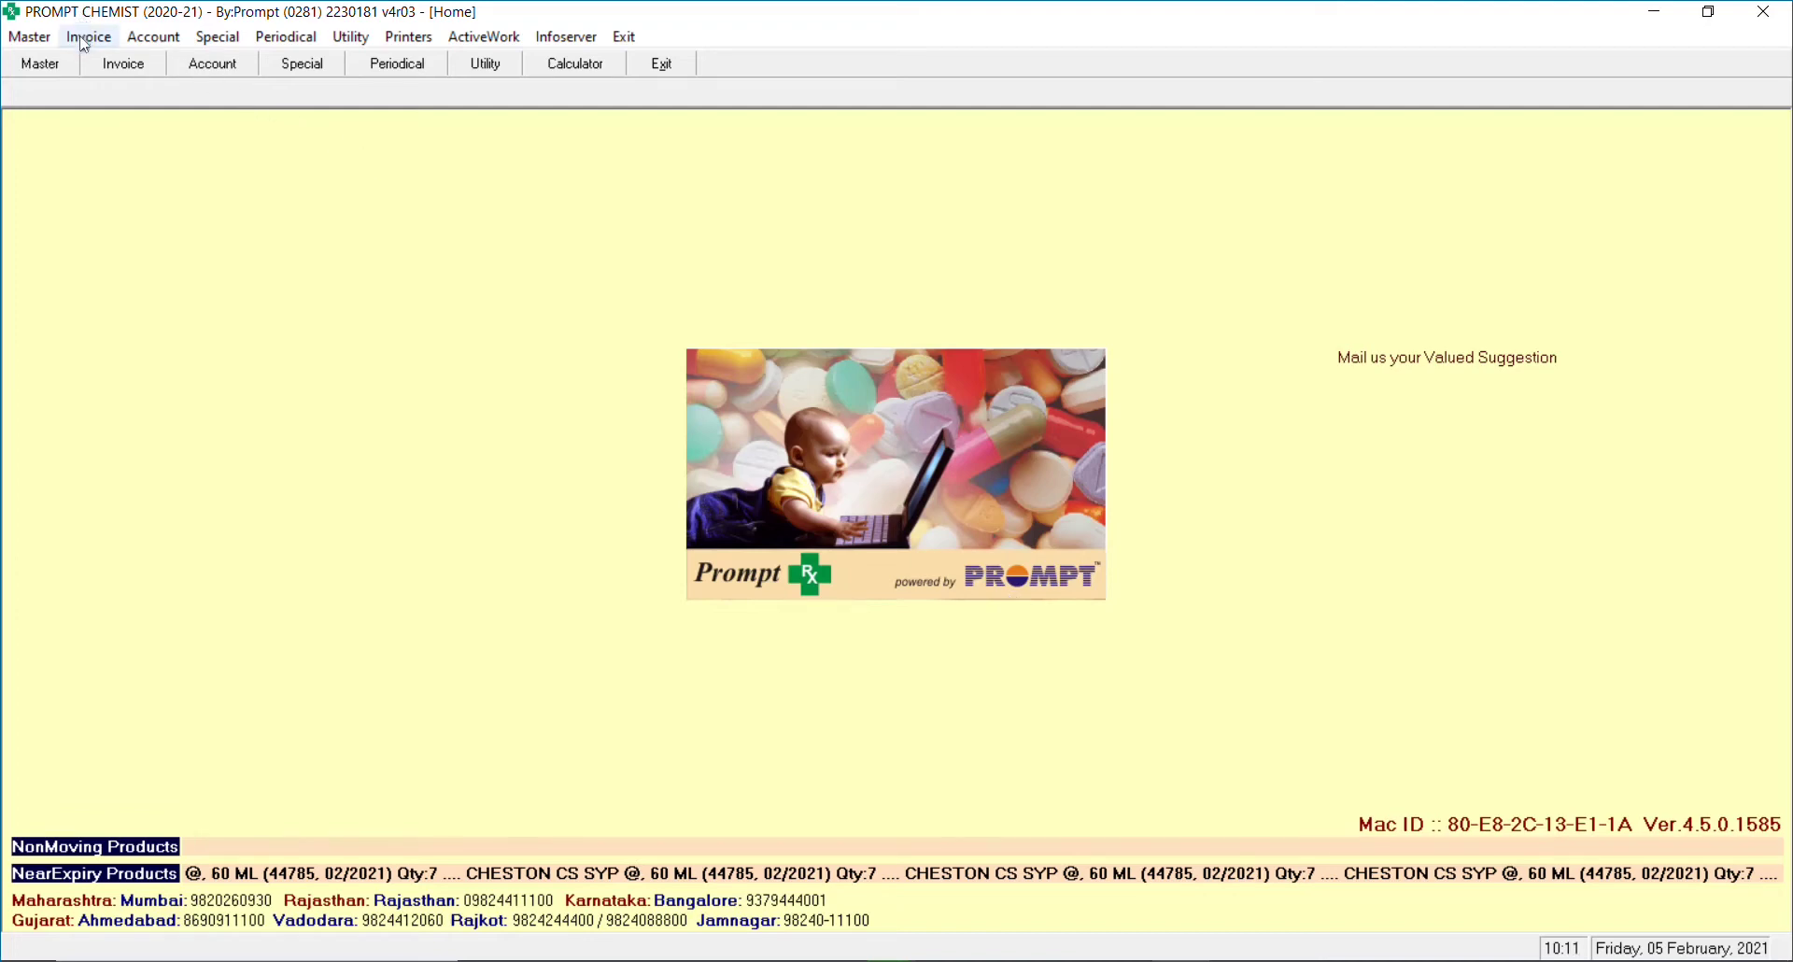
- Open the credit/debit note entry and start a new debit note (DN), accepting the offered reference and date
click(108, 42)
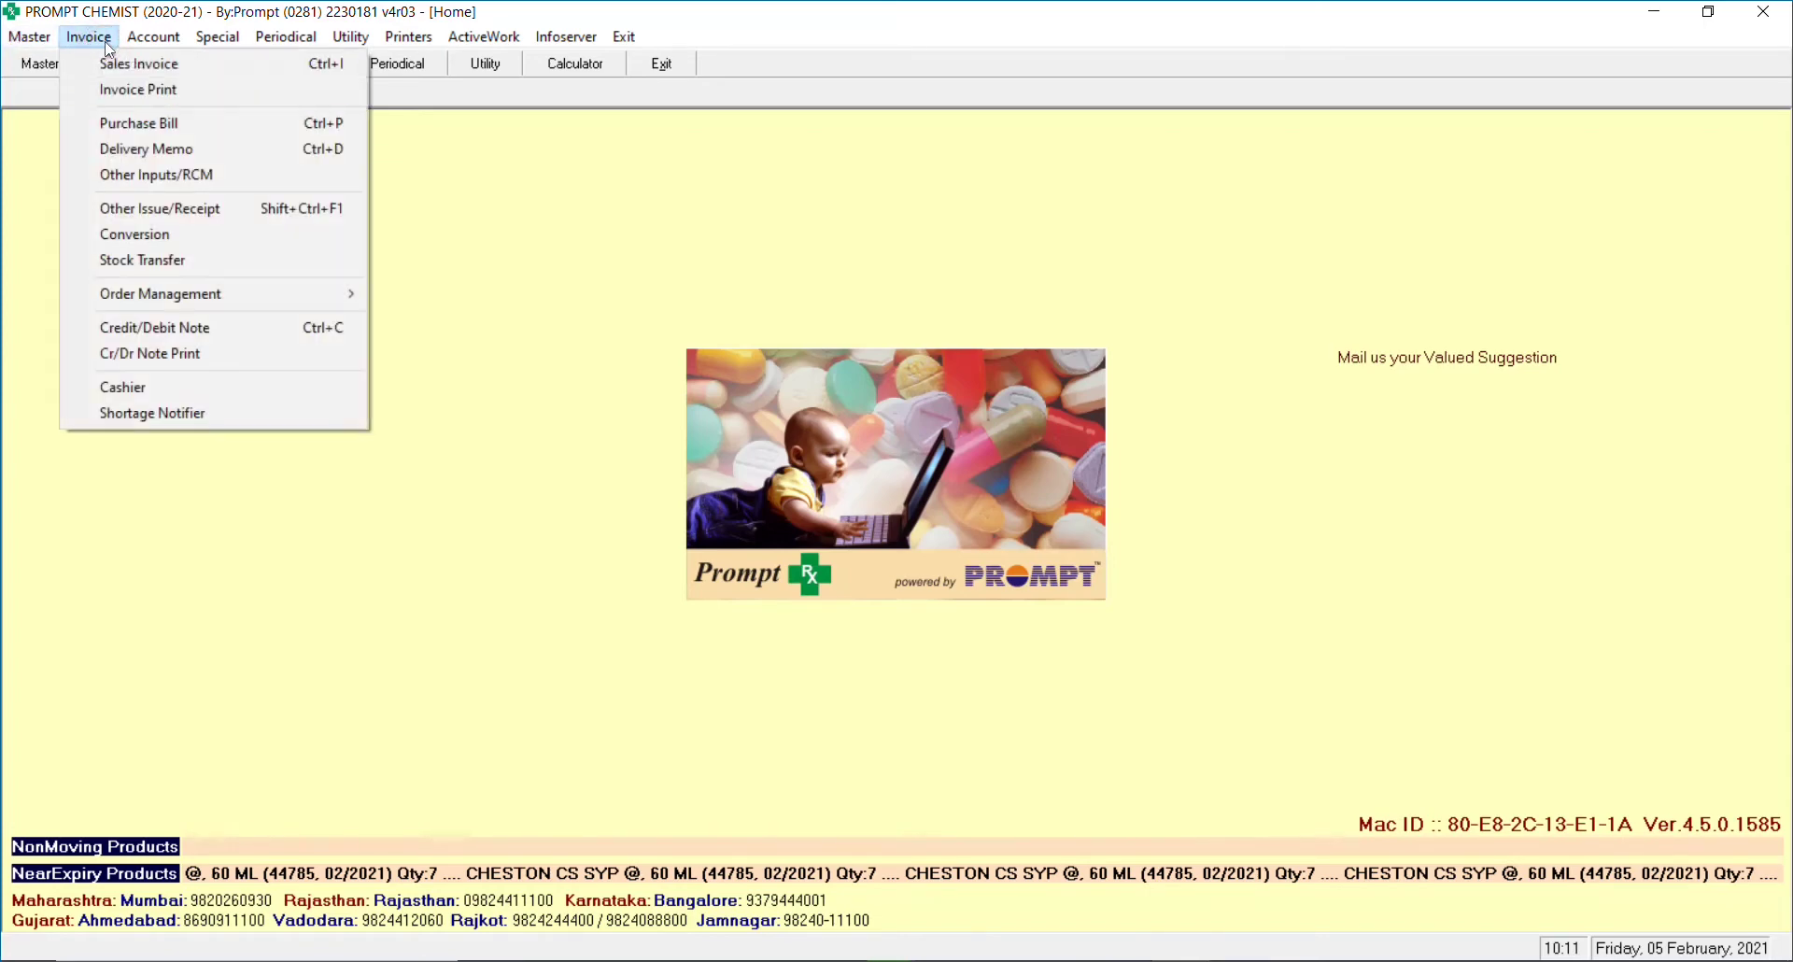
click(264, 327)
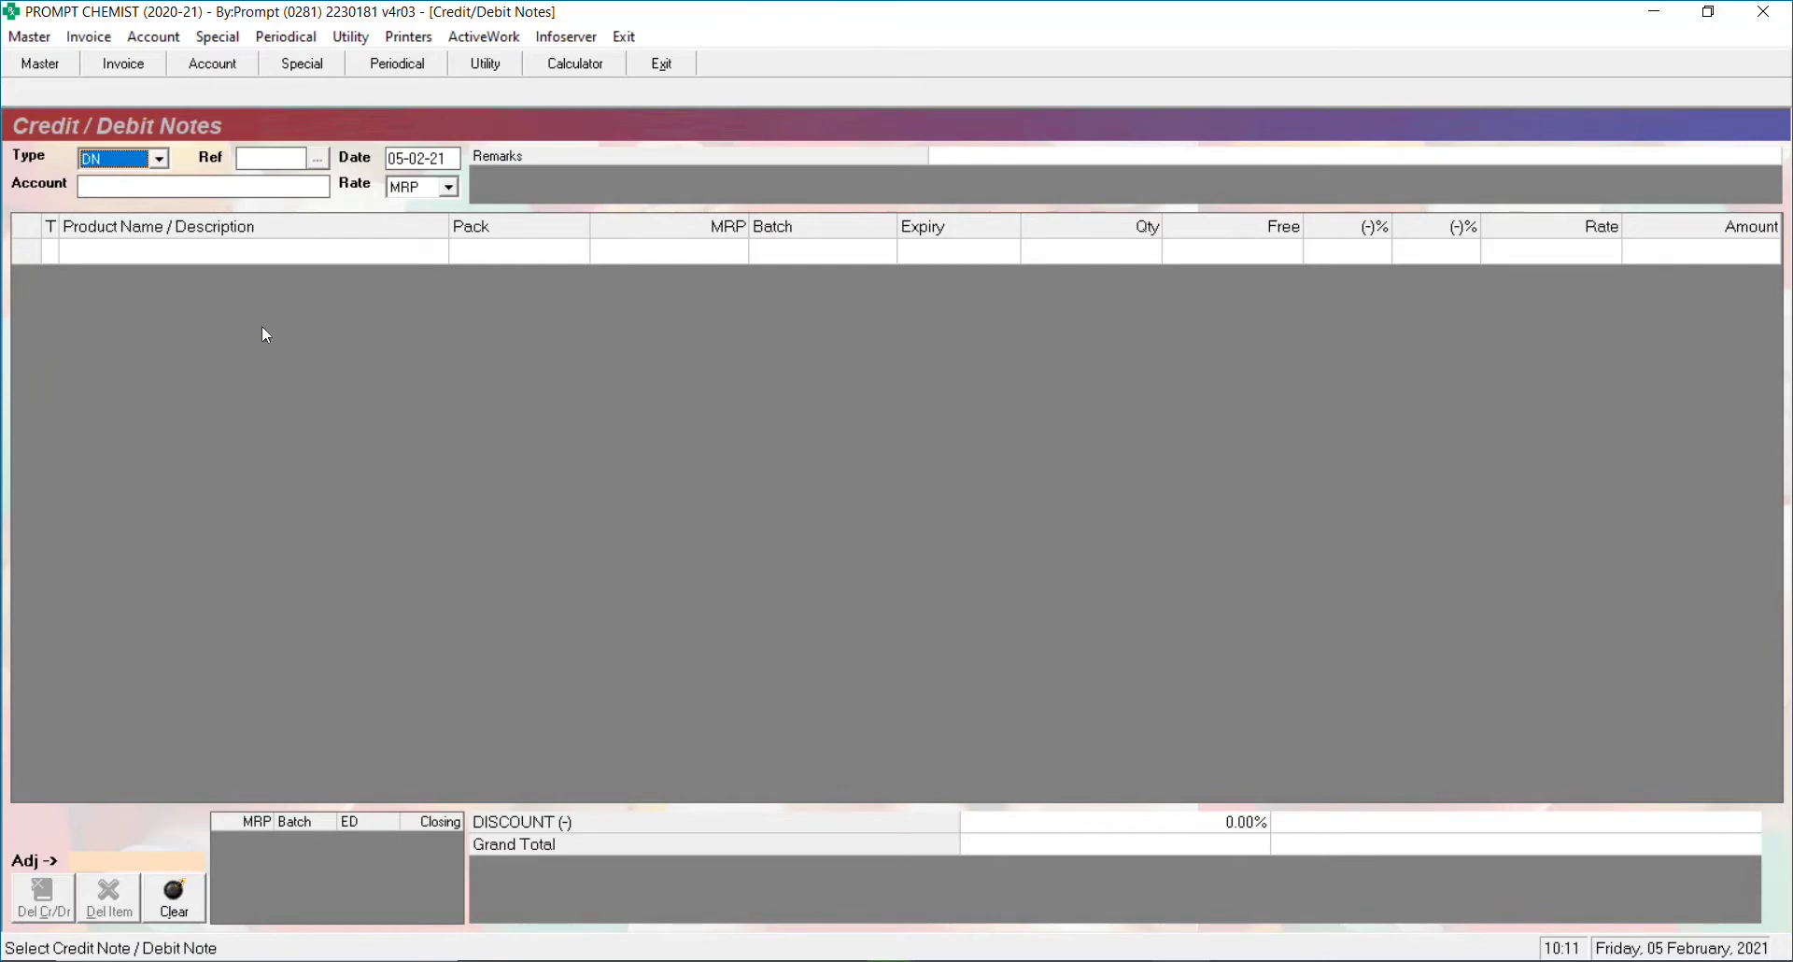
key(Return)
key(Return)
key(Return)
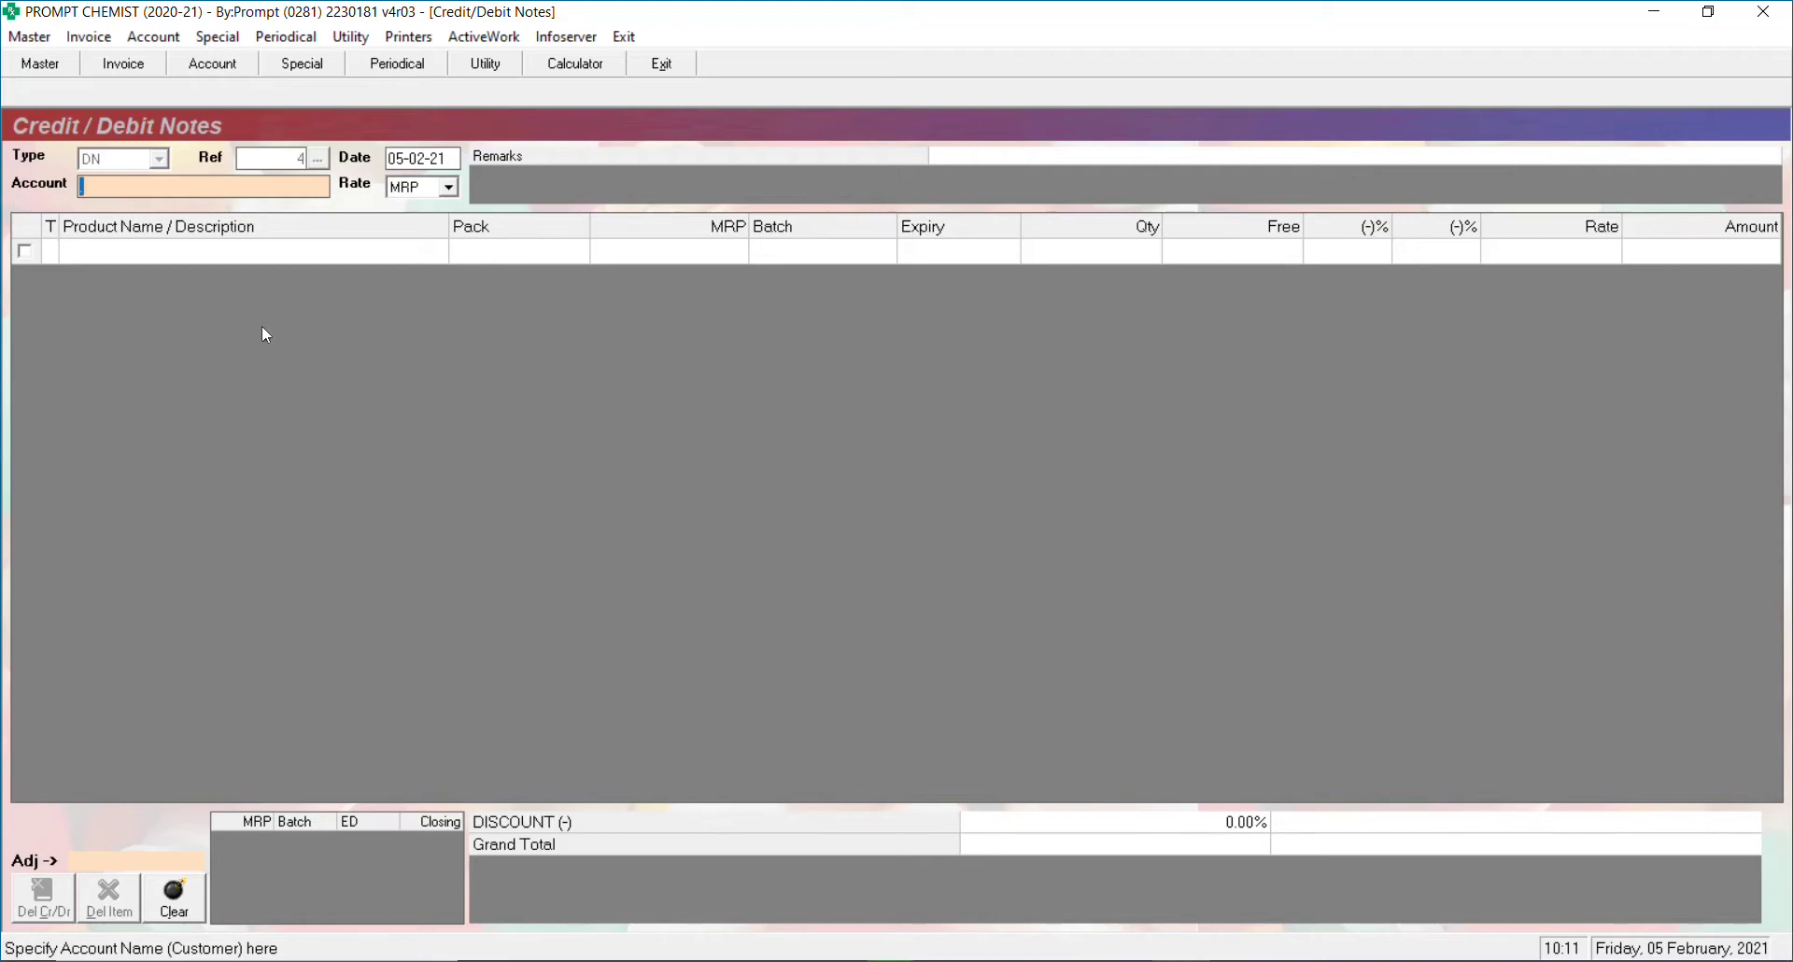
- Begin a new account from the debit note's account field and name it PROMPT DISTRIBUTORS
key(F2)
text(prompt)
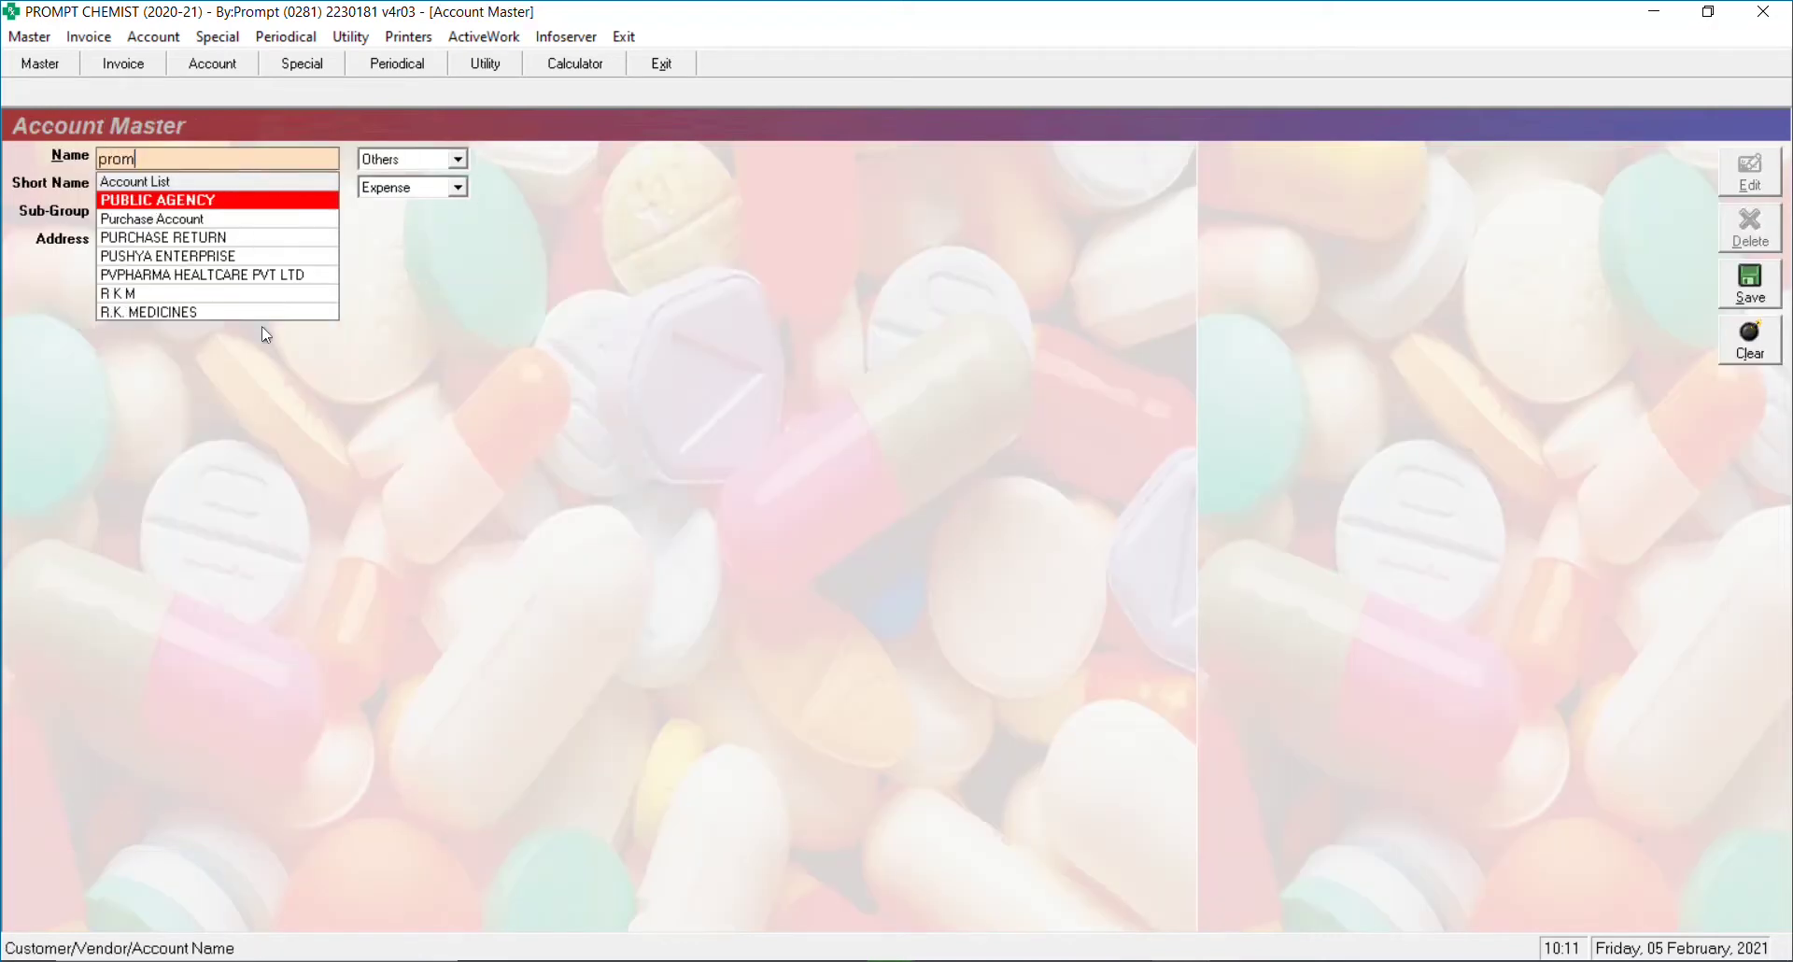
key(BackSpace)
key(BackSpace)
key(BackSpace)
key(BackSpace)
key(BackSpace)
text(ROM[PT)
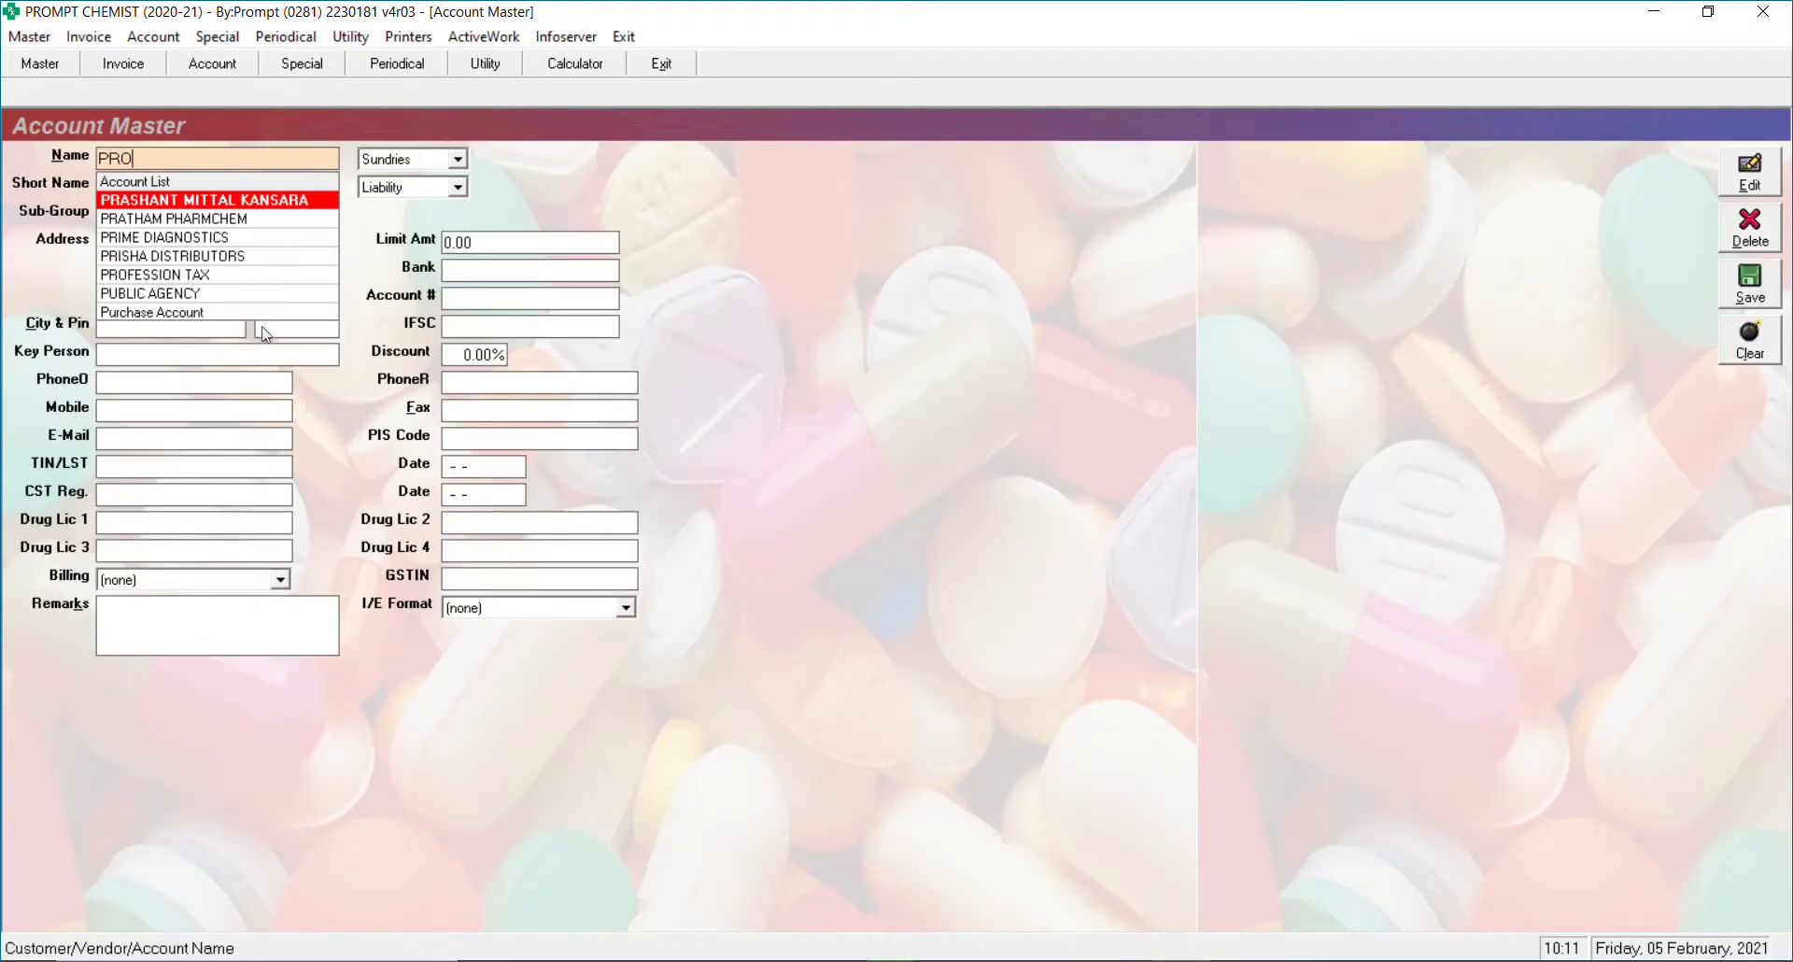
key(BackSpace)
key(BackSpace)
key(BackSpace)
text(P)
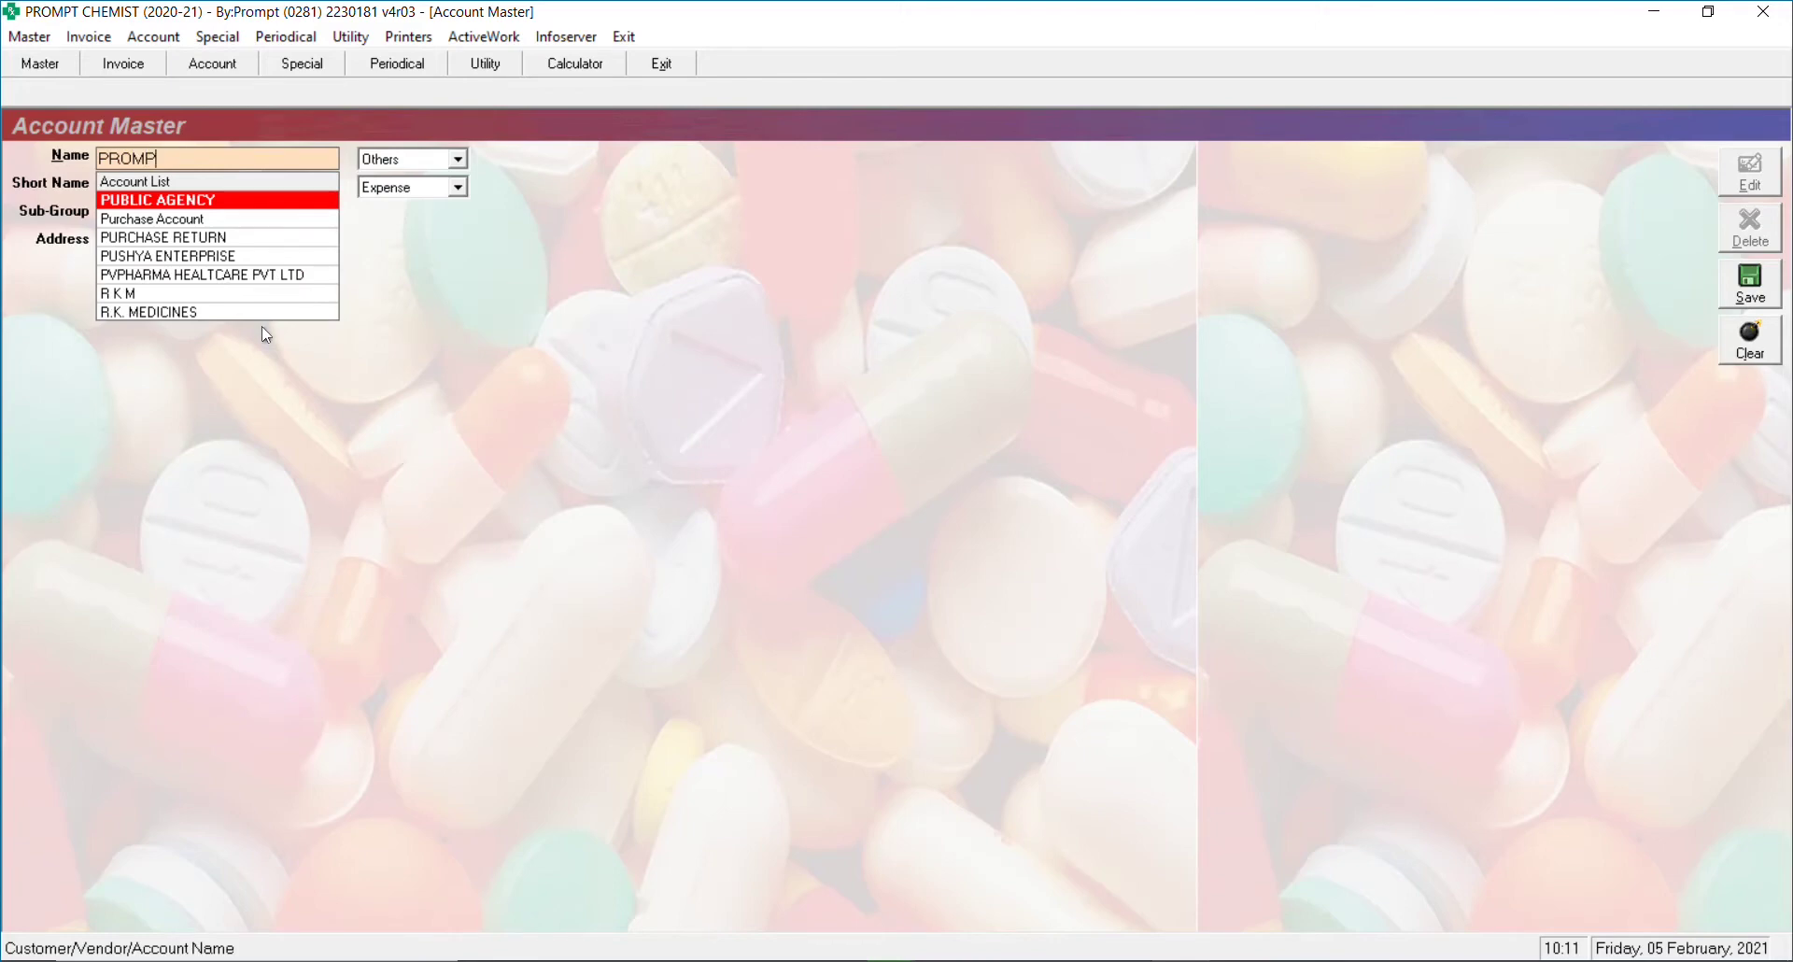
text(T DISTRIBUTORS)
key(Return)
- Classify the new account as Sundries with the sub-type Liability
key(Up)
key(Return)
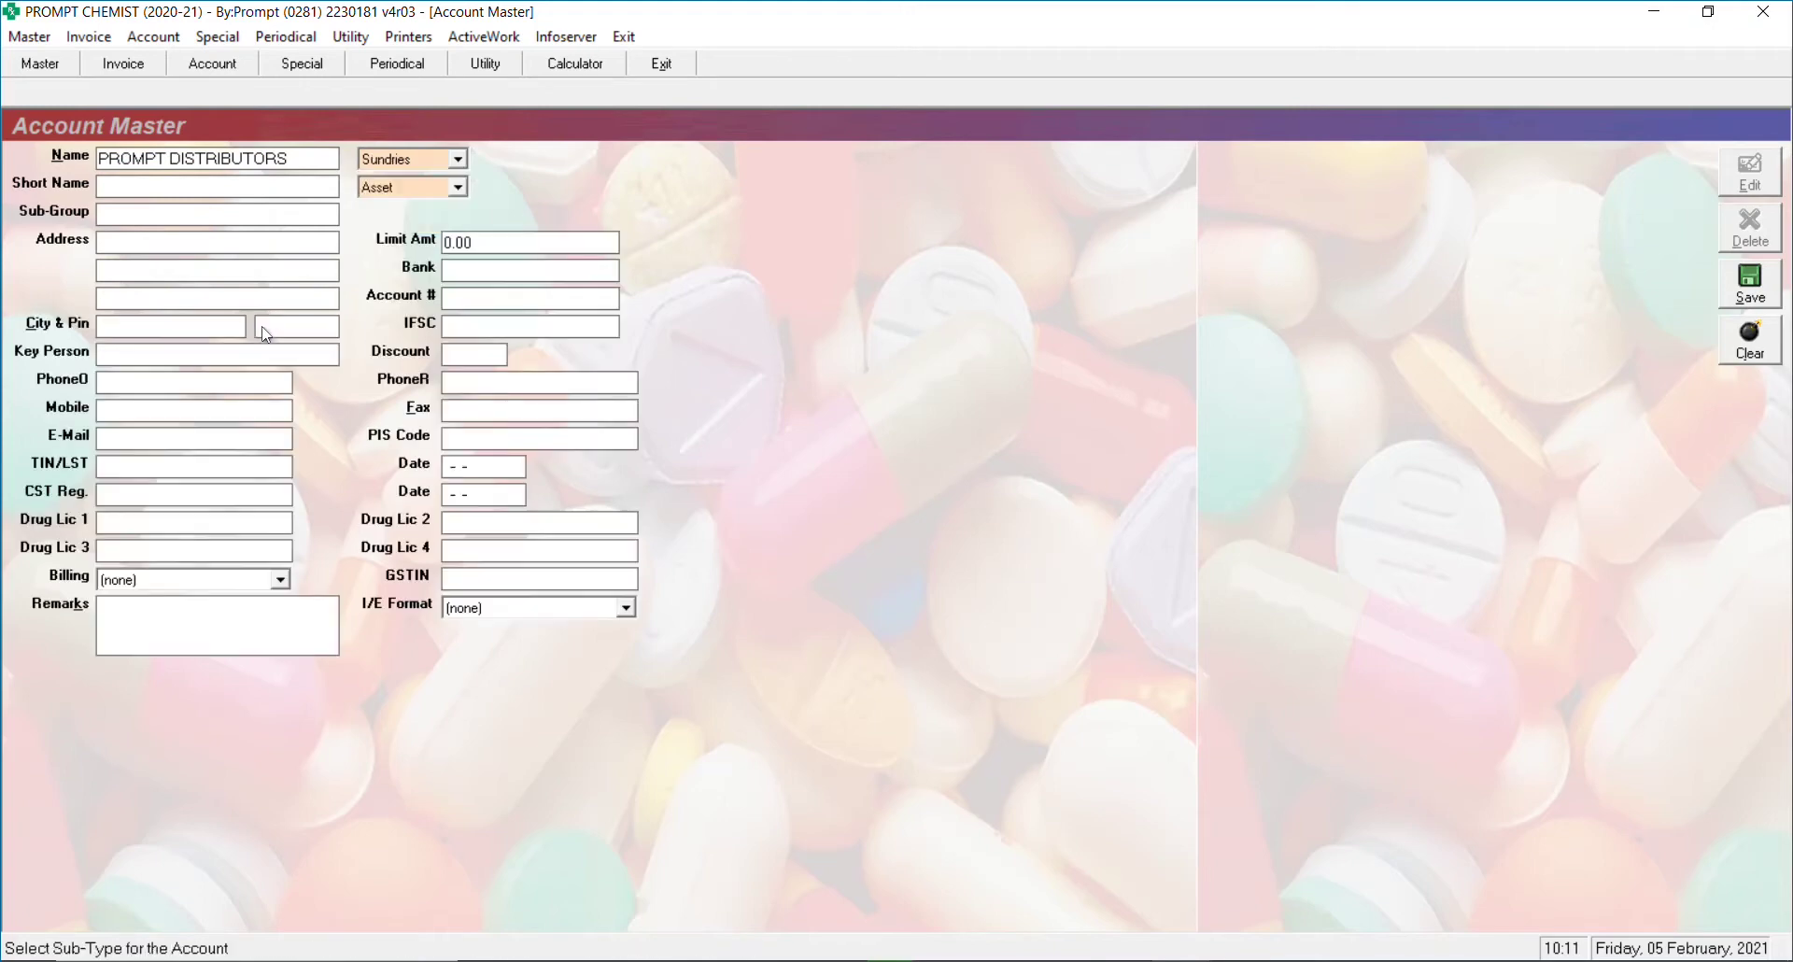
key(Down)
key(Return)
- Enter the distributor's PIS code, leaving the other details empty, then save the account and return to the debit note
key(Return)
key(Return)
key(Return)
key(Return)
key(Return)
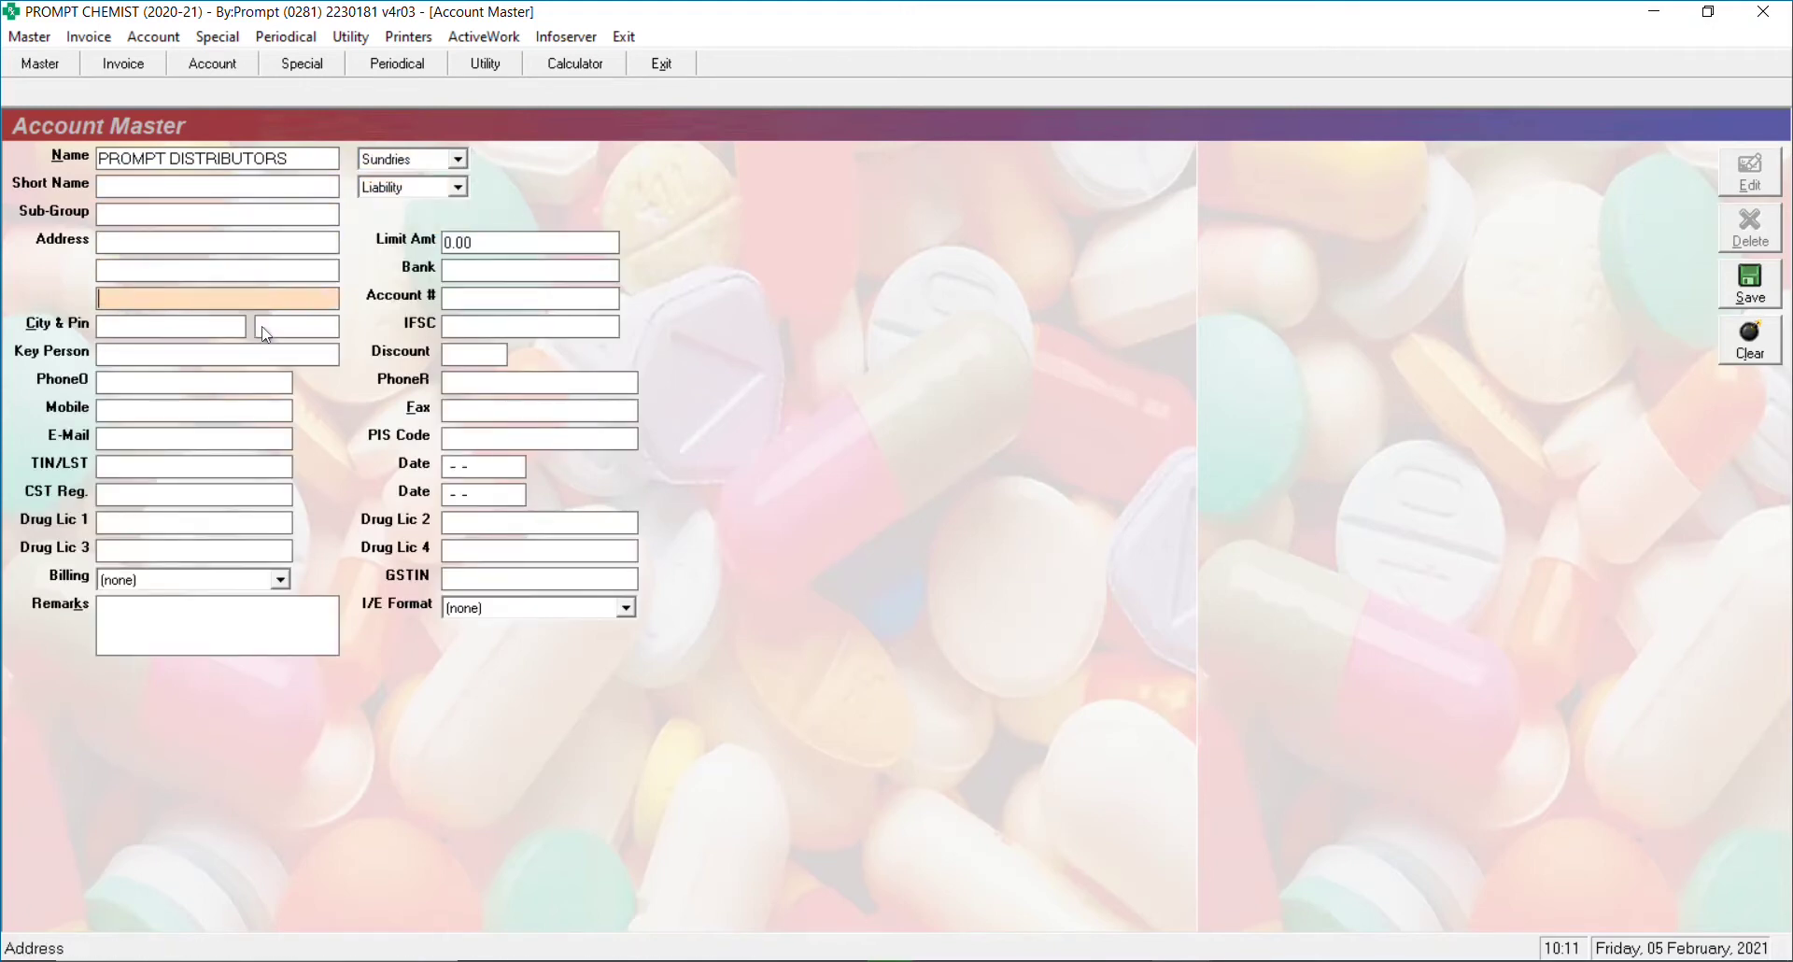
key(Return)
key(Return)
key(Return)
key(Return)
key(Return)
key(Return)
key(Return)
key(Return)
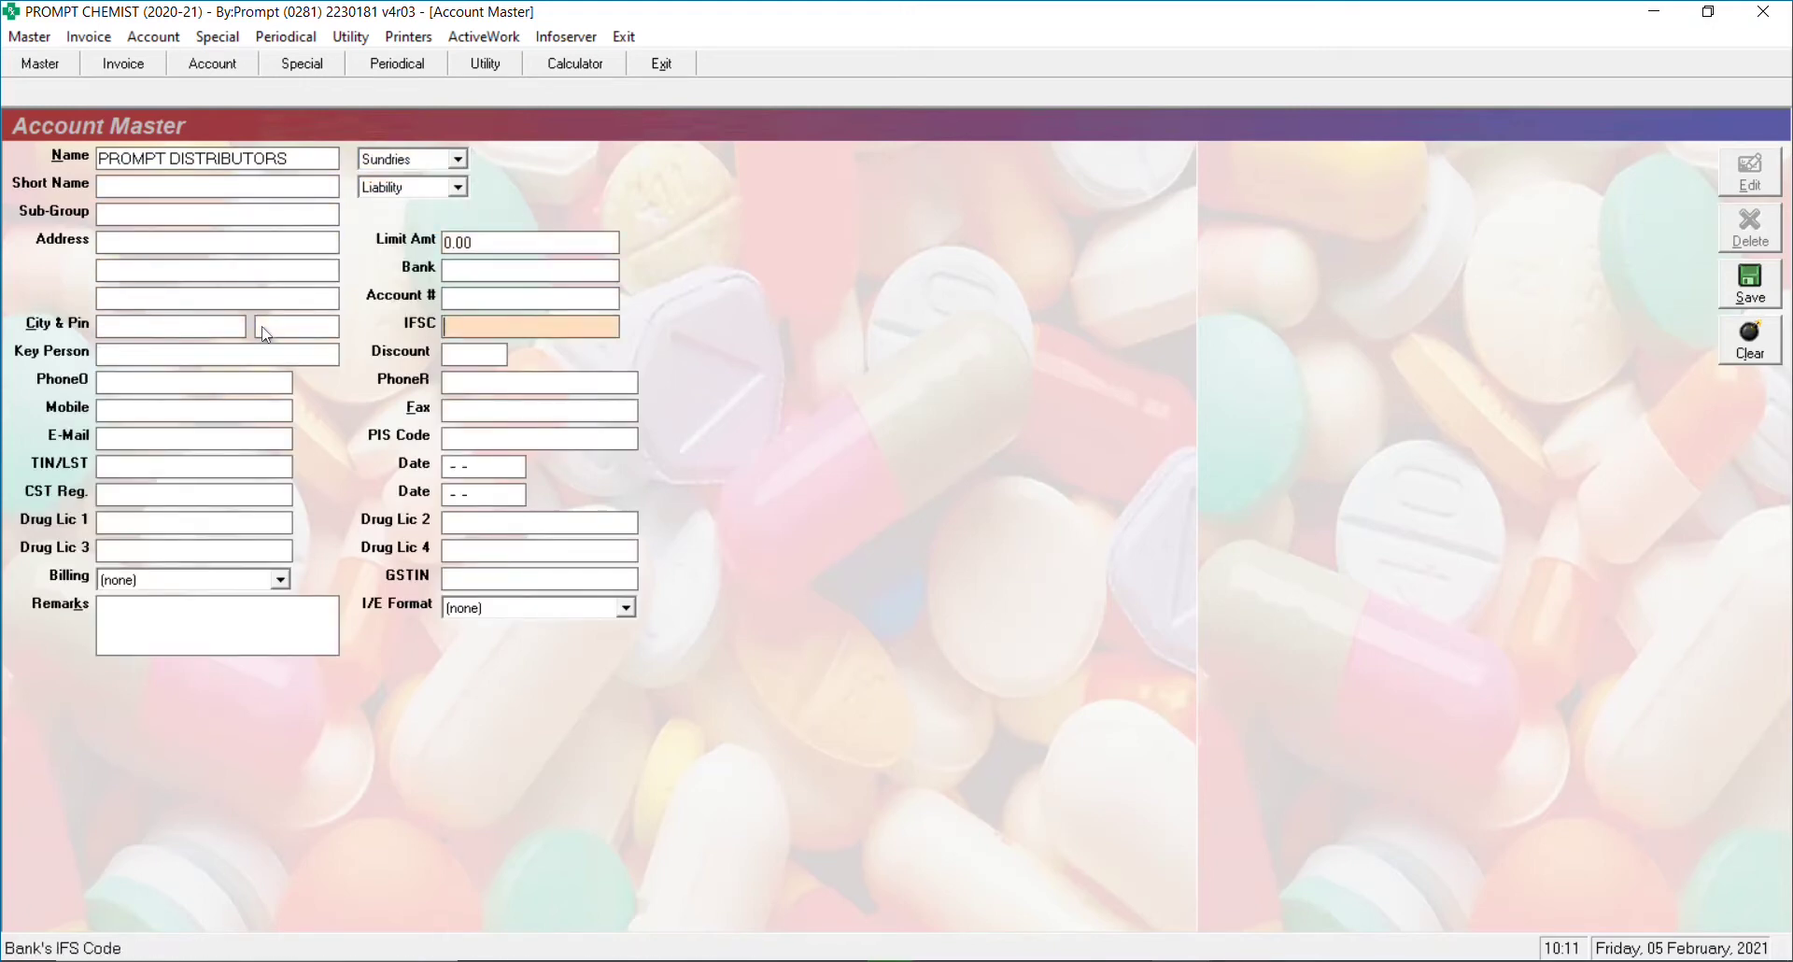
key(Return)
key(Return)
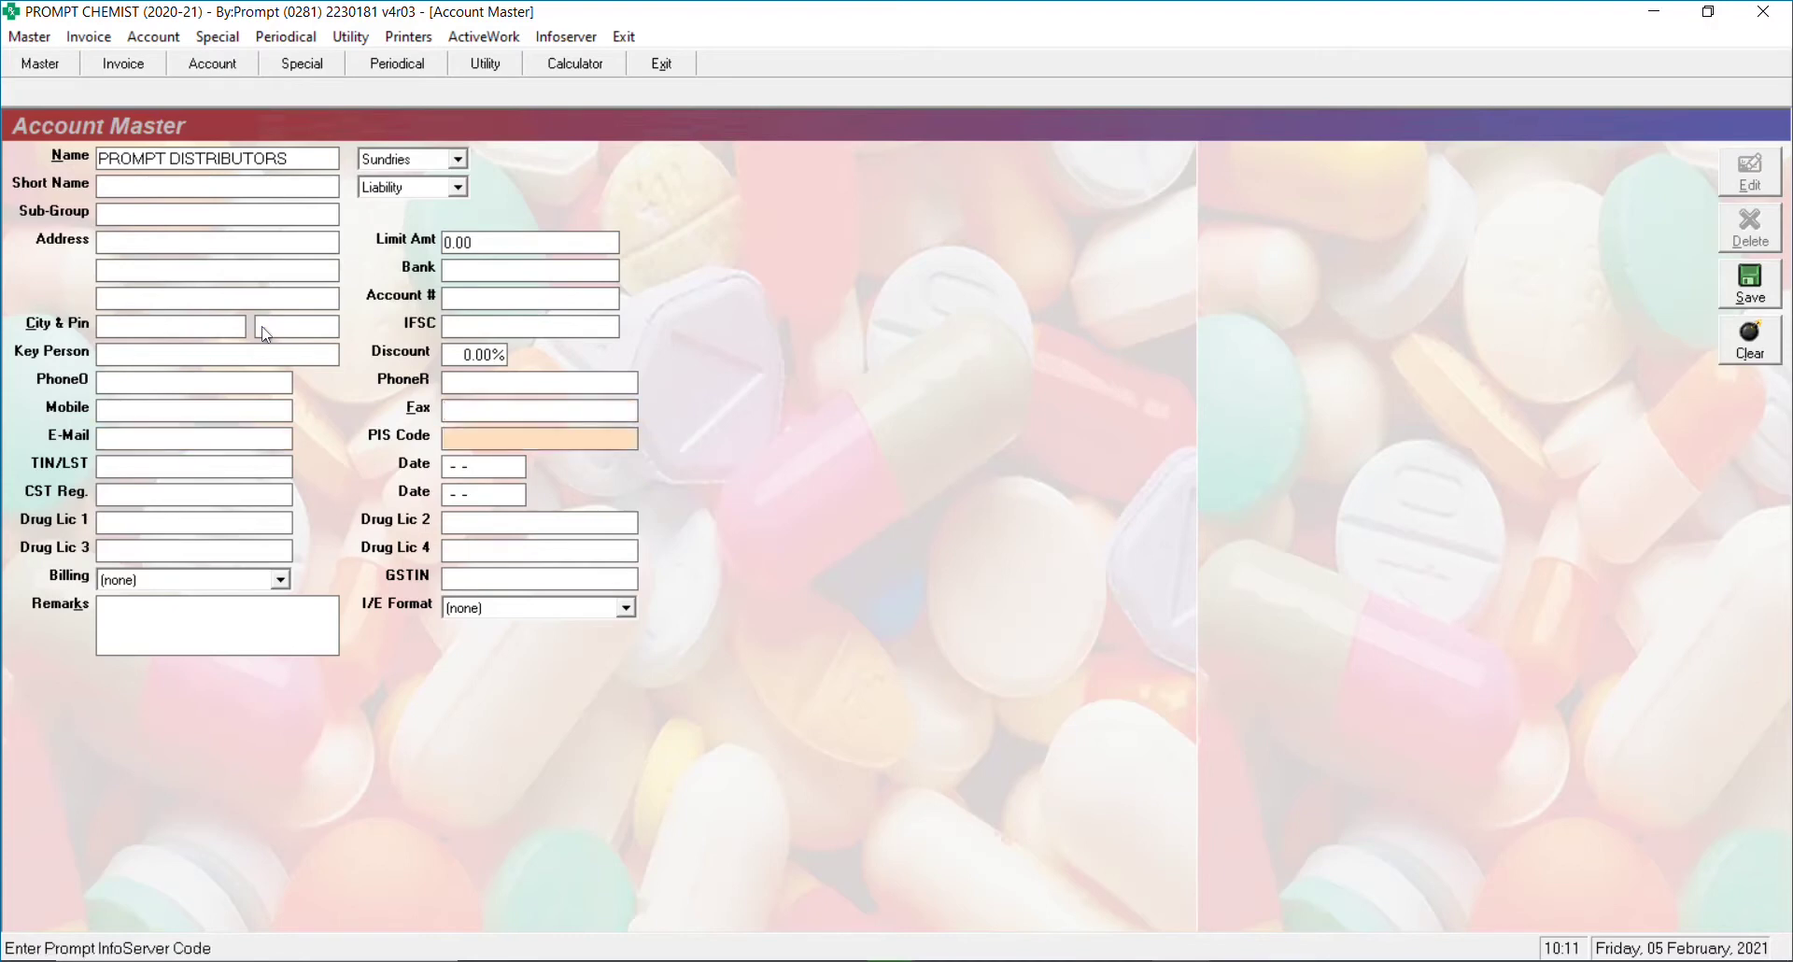
text(RAJ31058)
key(Return)
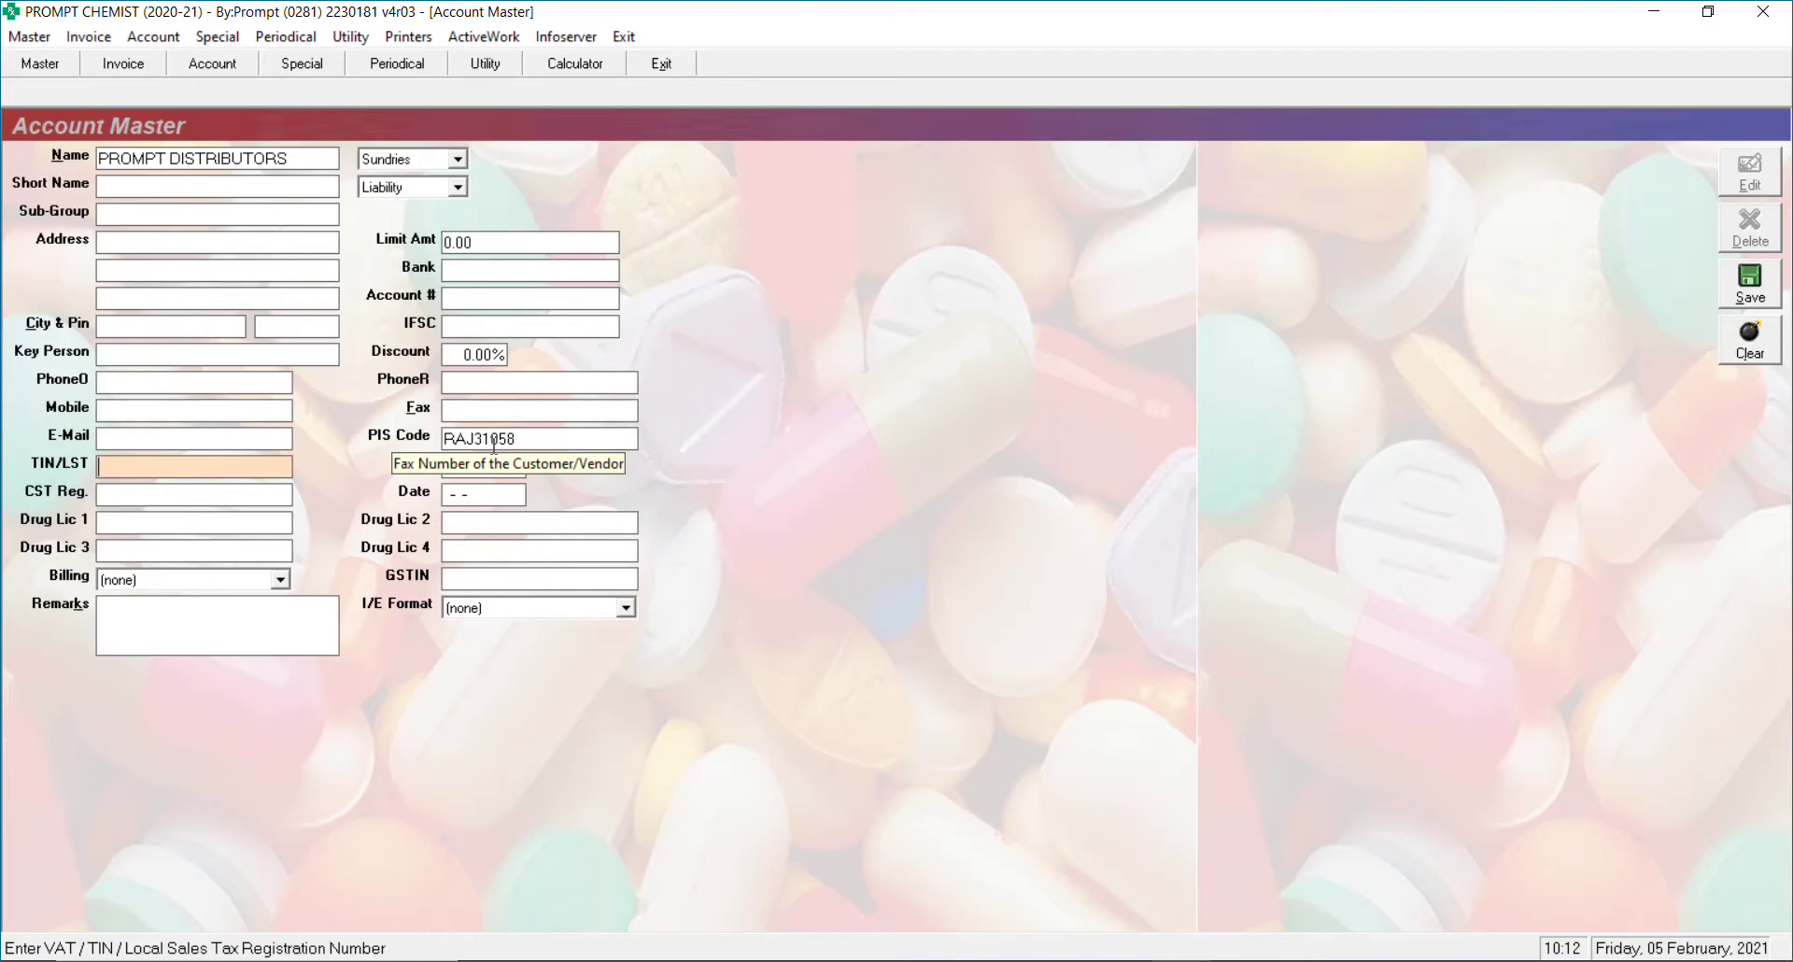
key(alt+s)
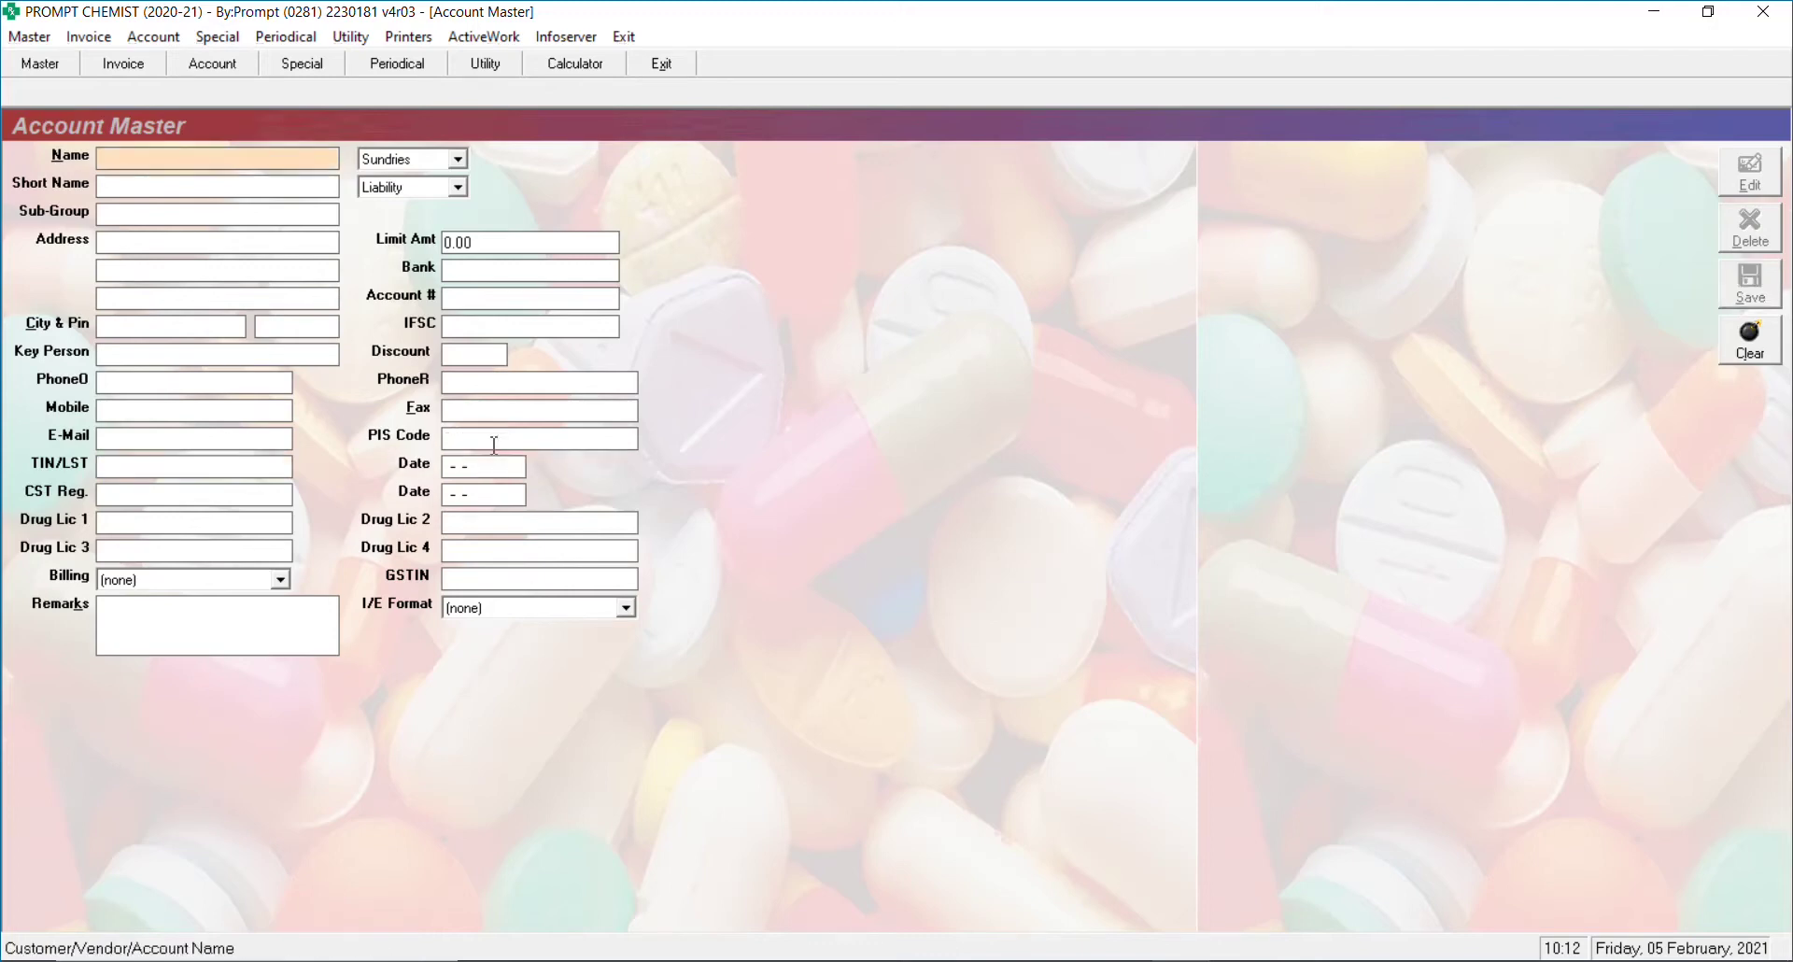
key(Escape)
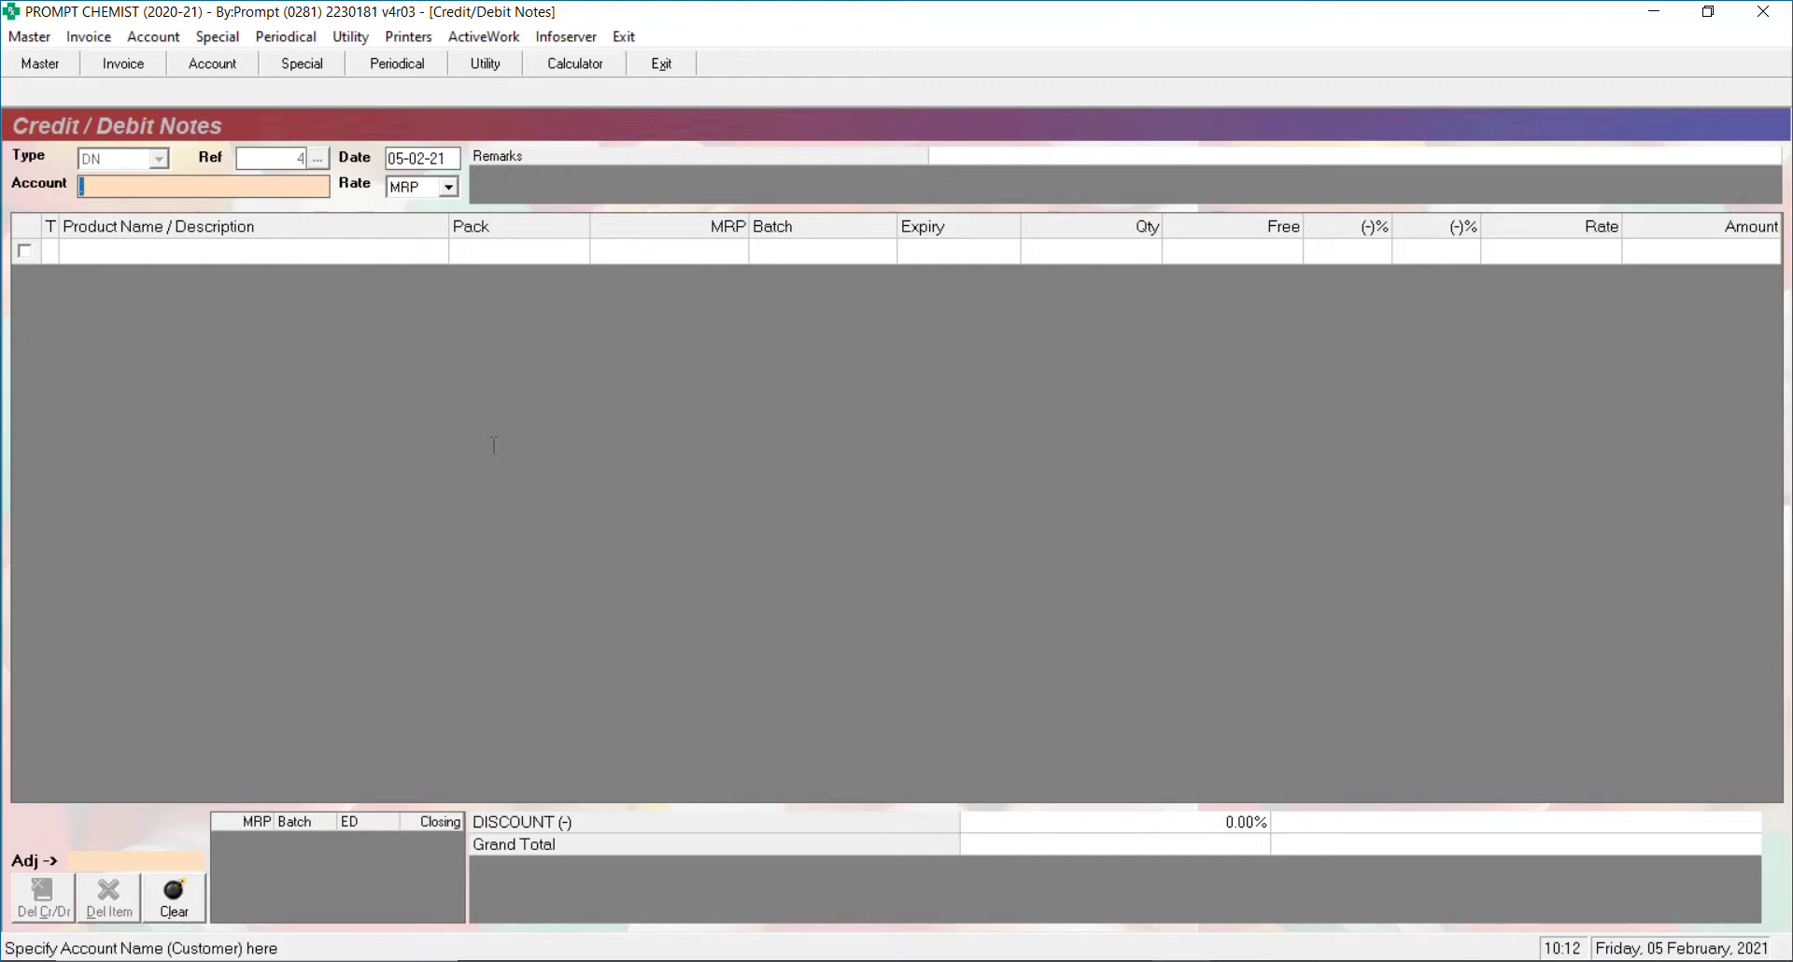
- Assign the PROMPT DISTRIBUTORS account to the debit note
text(PROMPT)
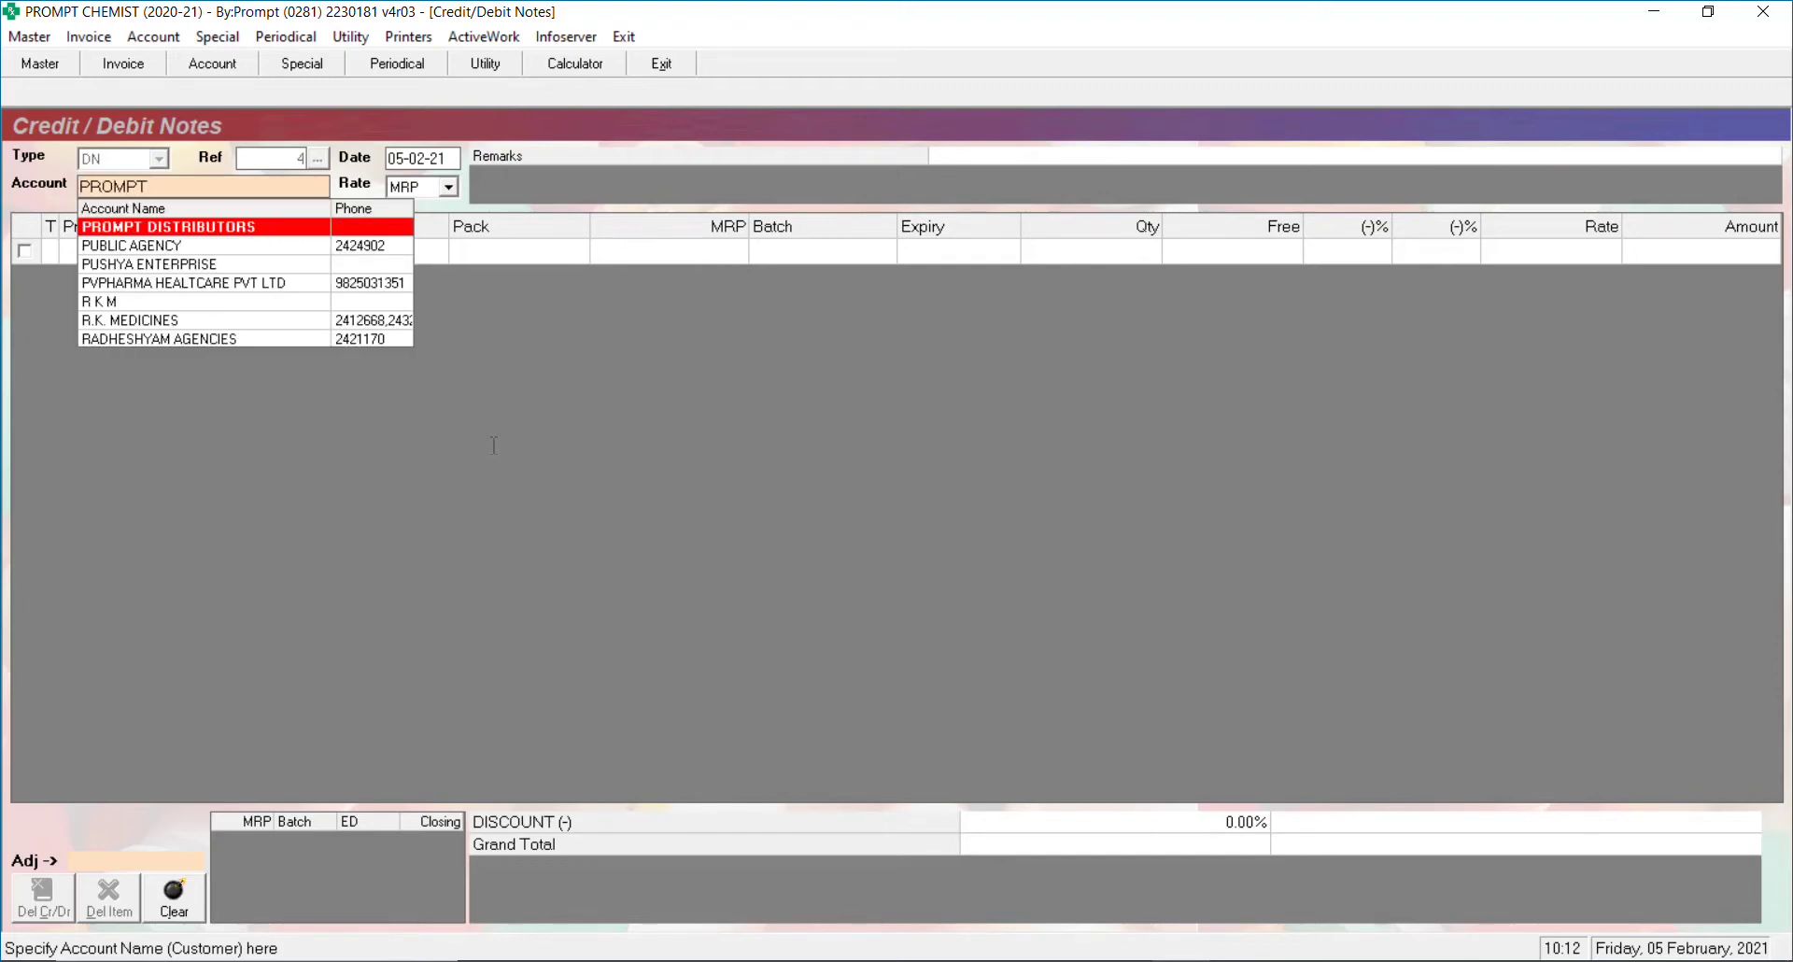
key(Return)
key(Return)
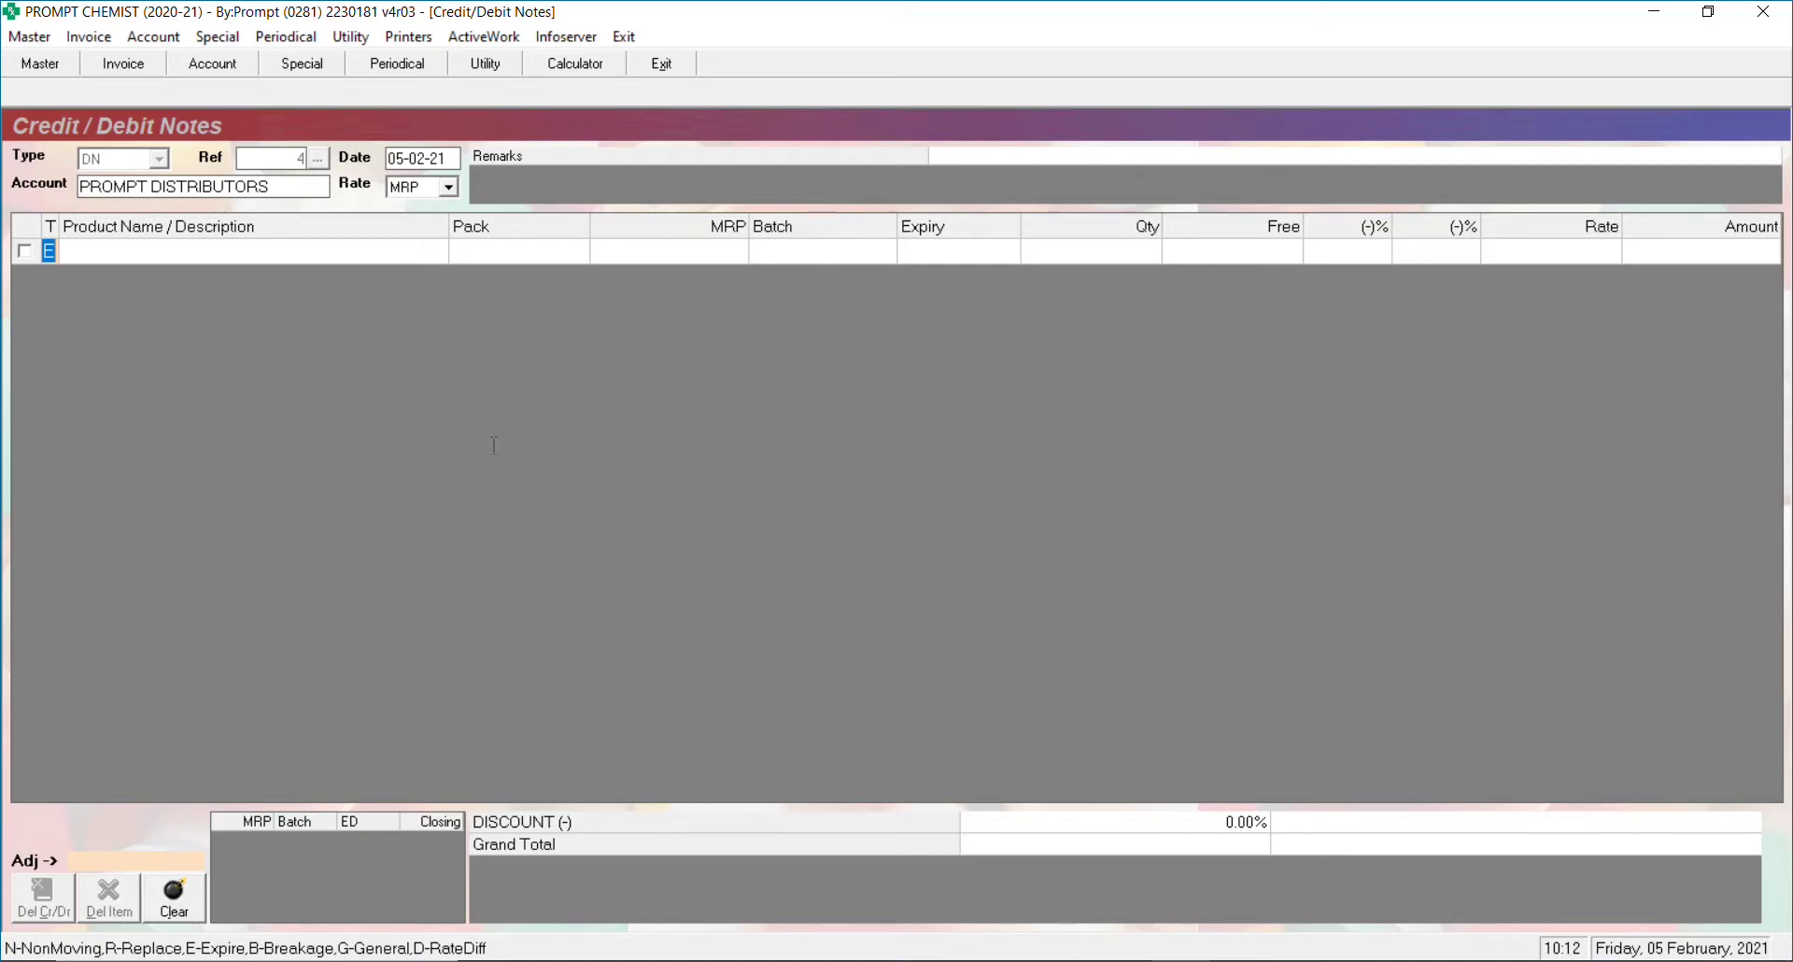
- Choose MRP as the rate to be charged on the debit note and leave the remarks empty
click(408, 190)
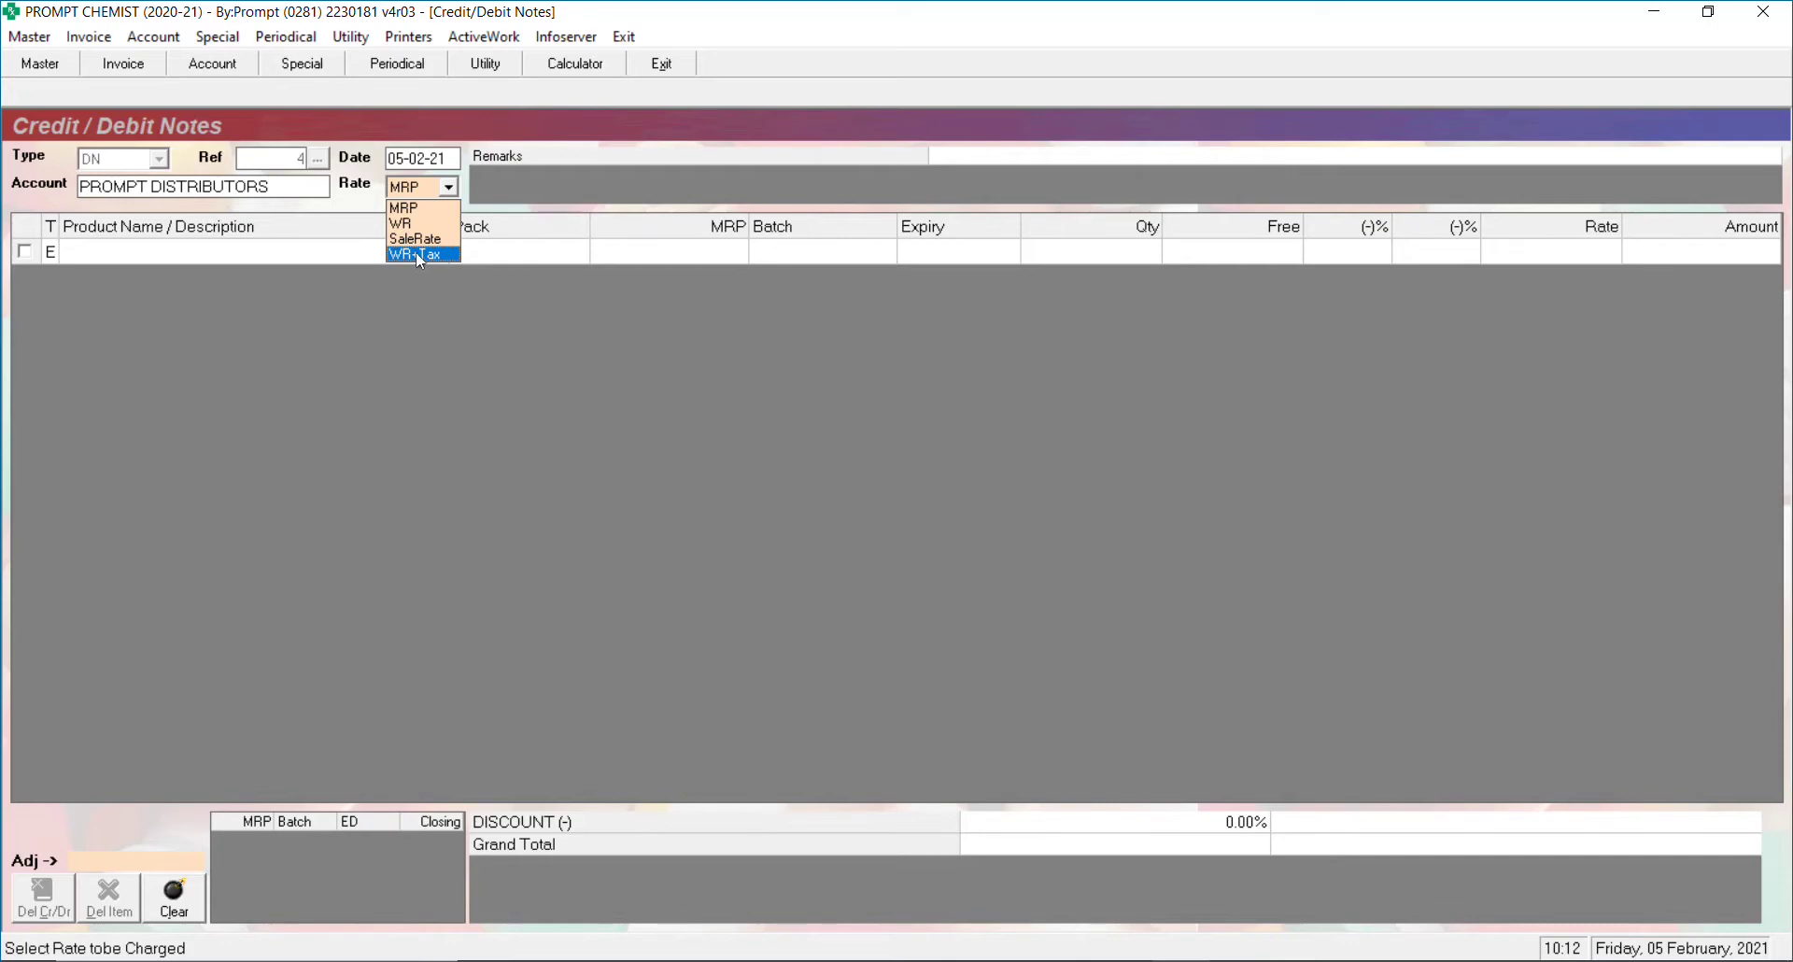
click(417, 214)
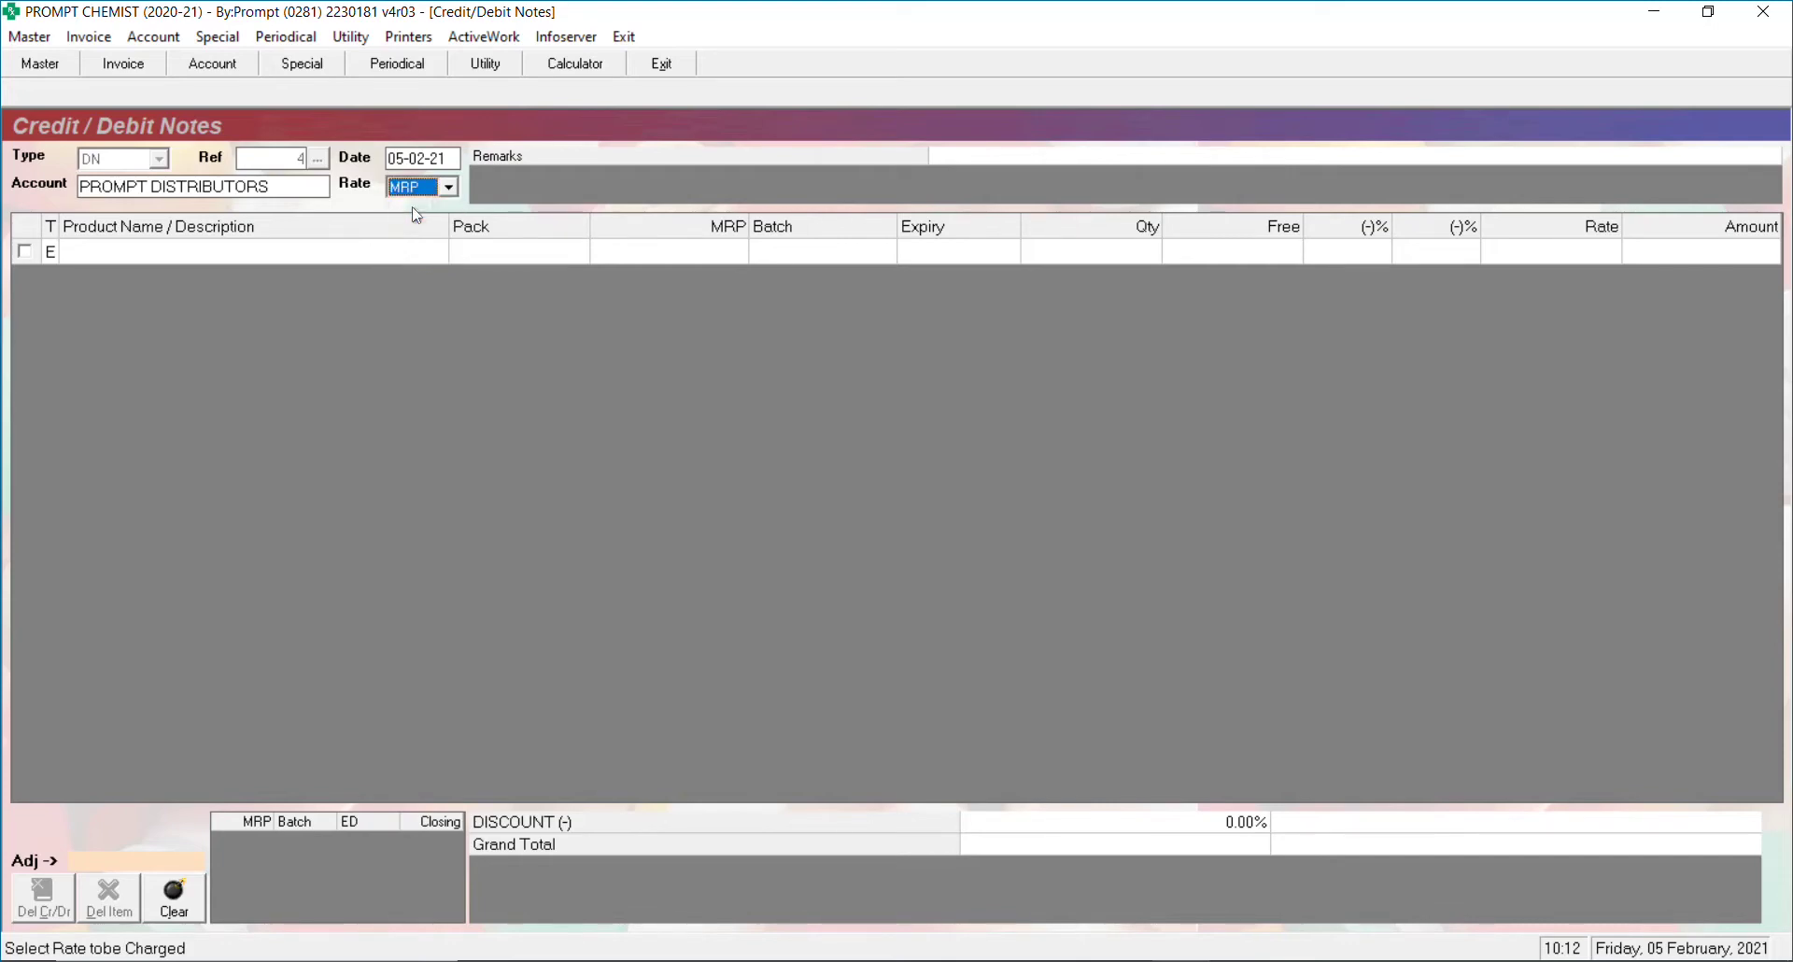
key(Return)
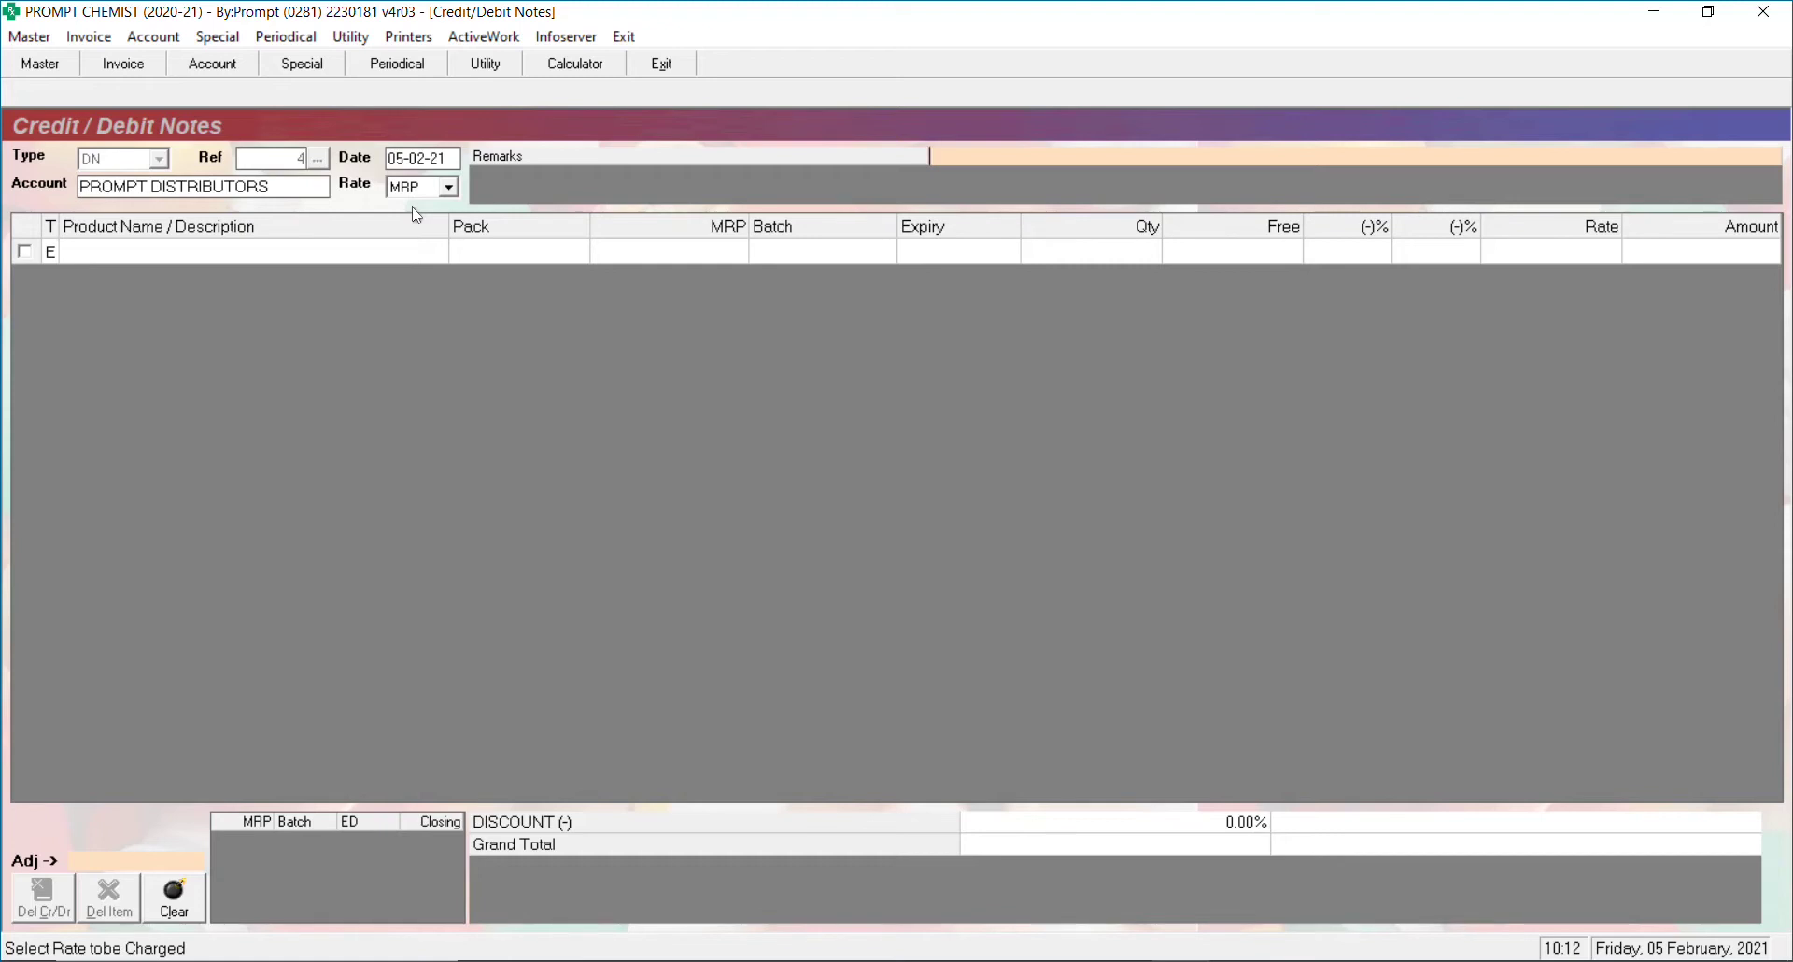
key(Return)
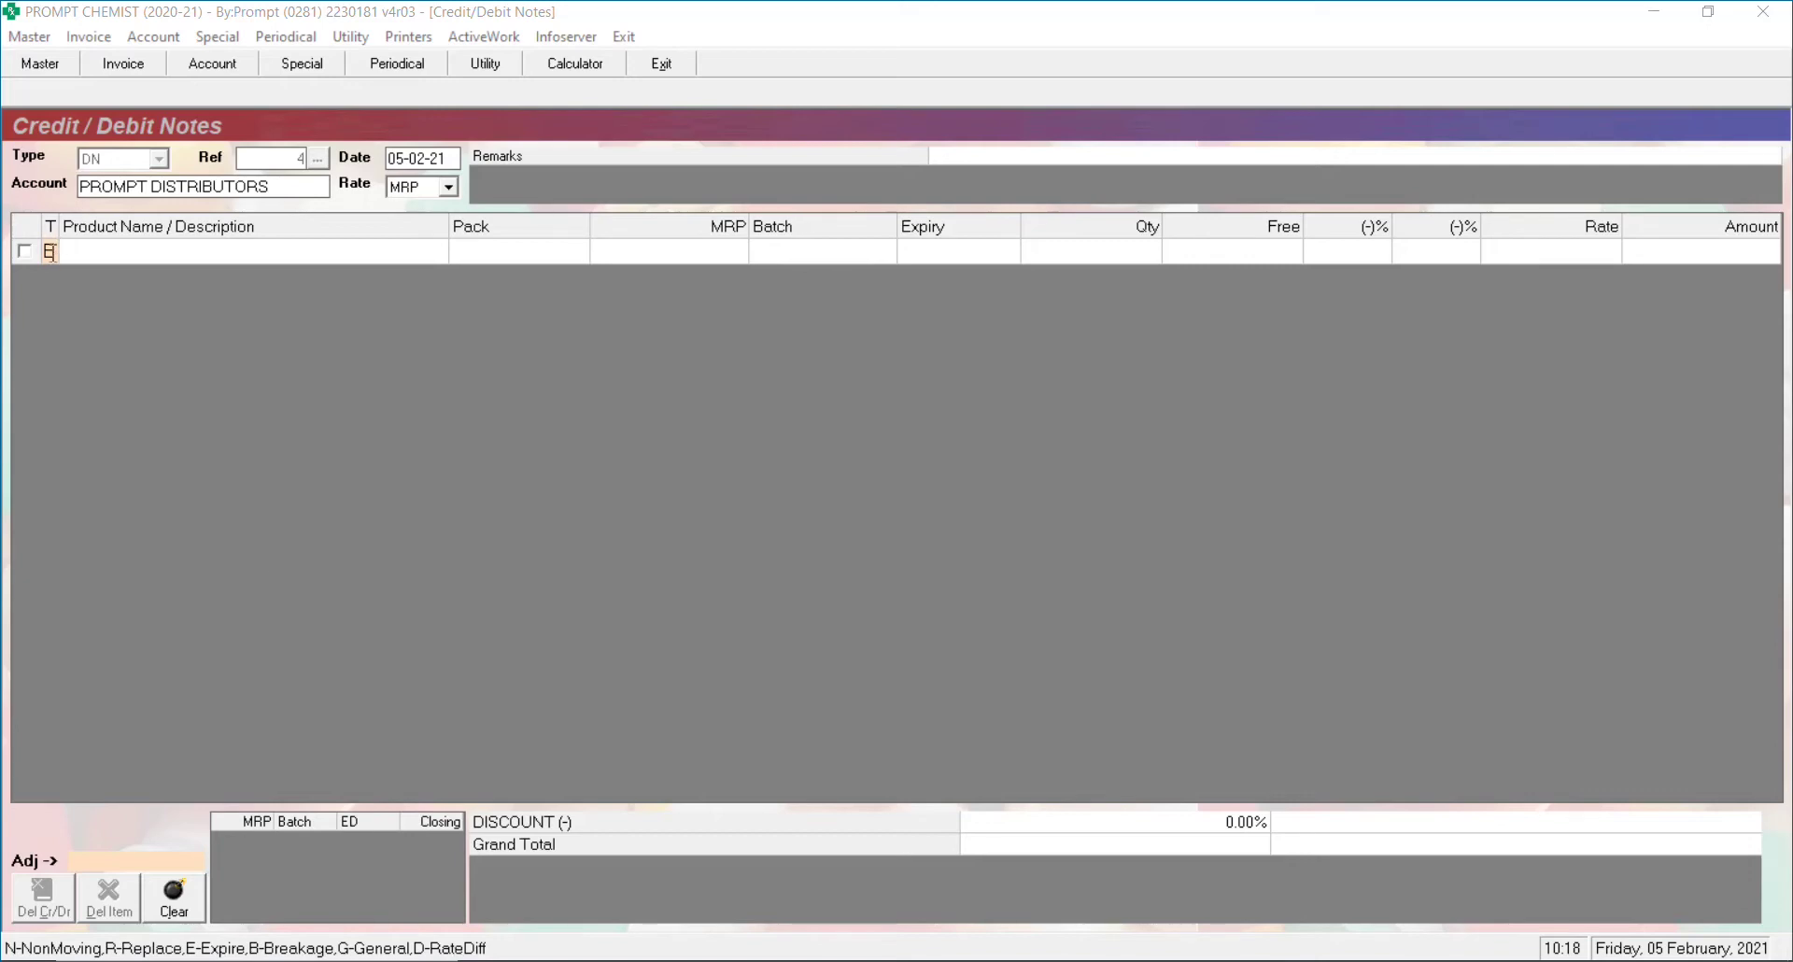
- Add the product AVIL 25 TAB @ to the first item row with type E for expiry
click(49, 252)
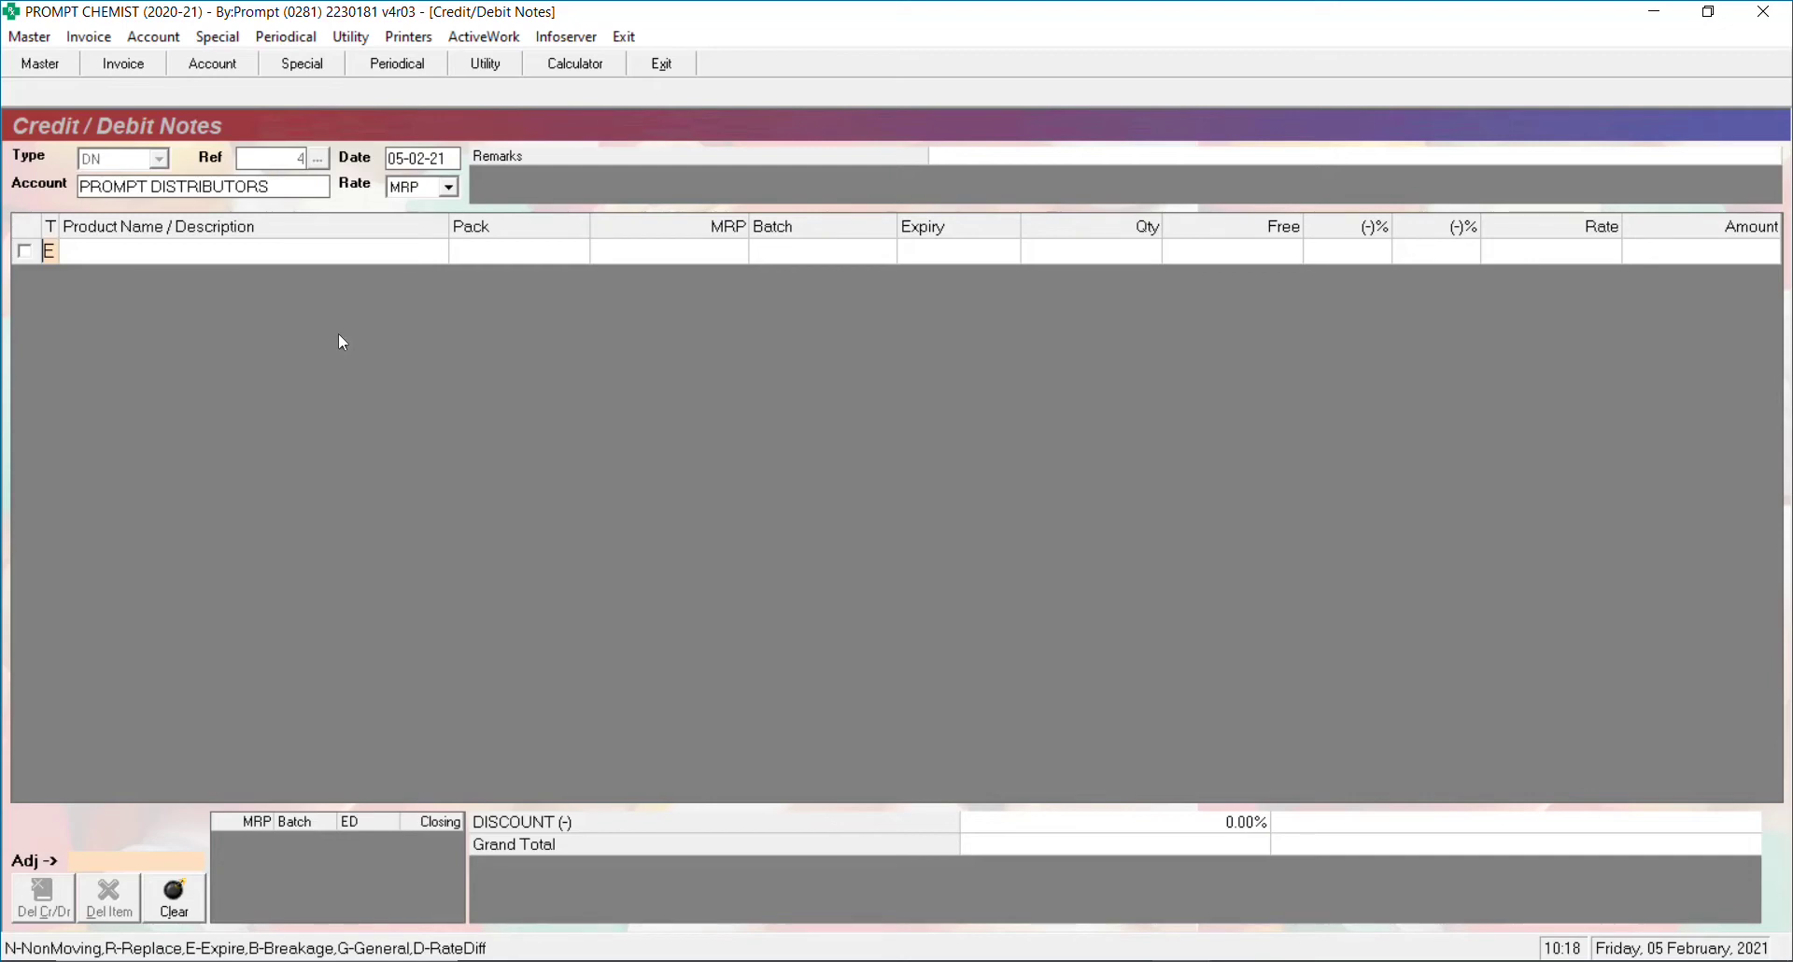
key(Return)
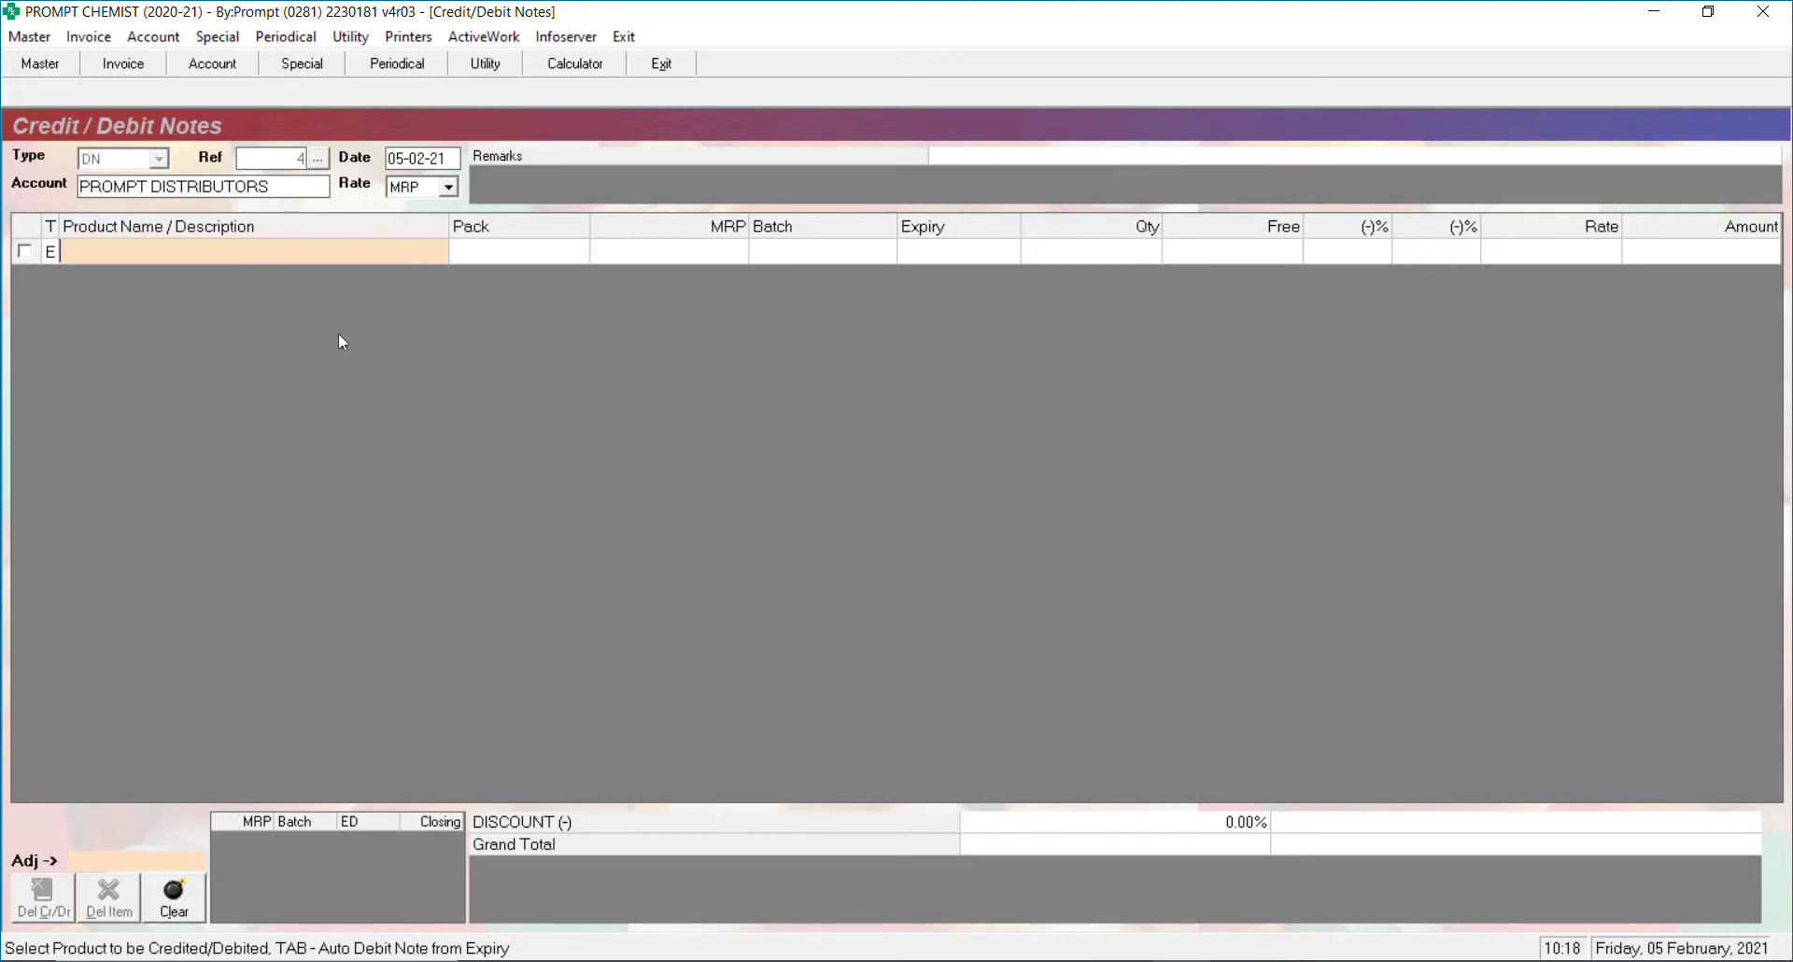
text(A)
key(Down)
key(Down)
key(Down)
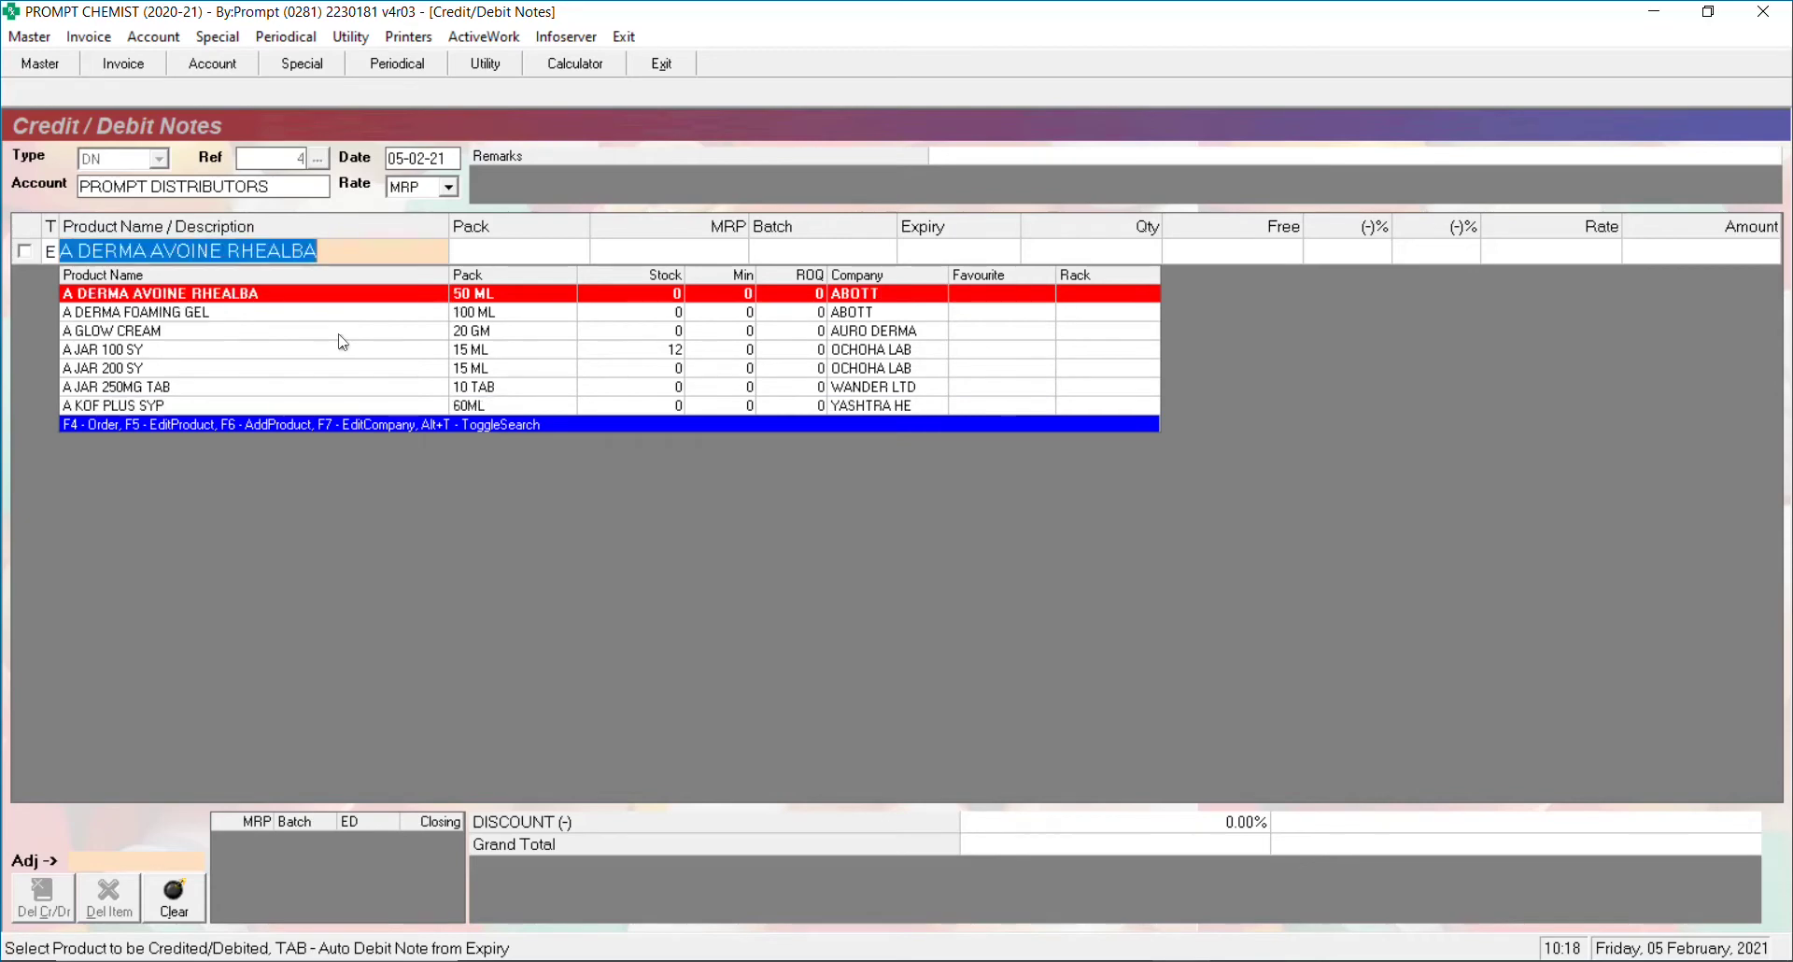
key(Down)
key(Down)
key(Down)
key(Down)
key(Down)
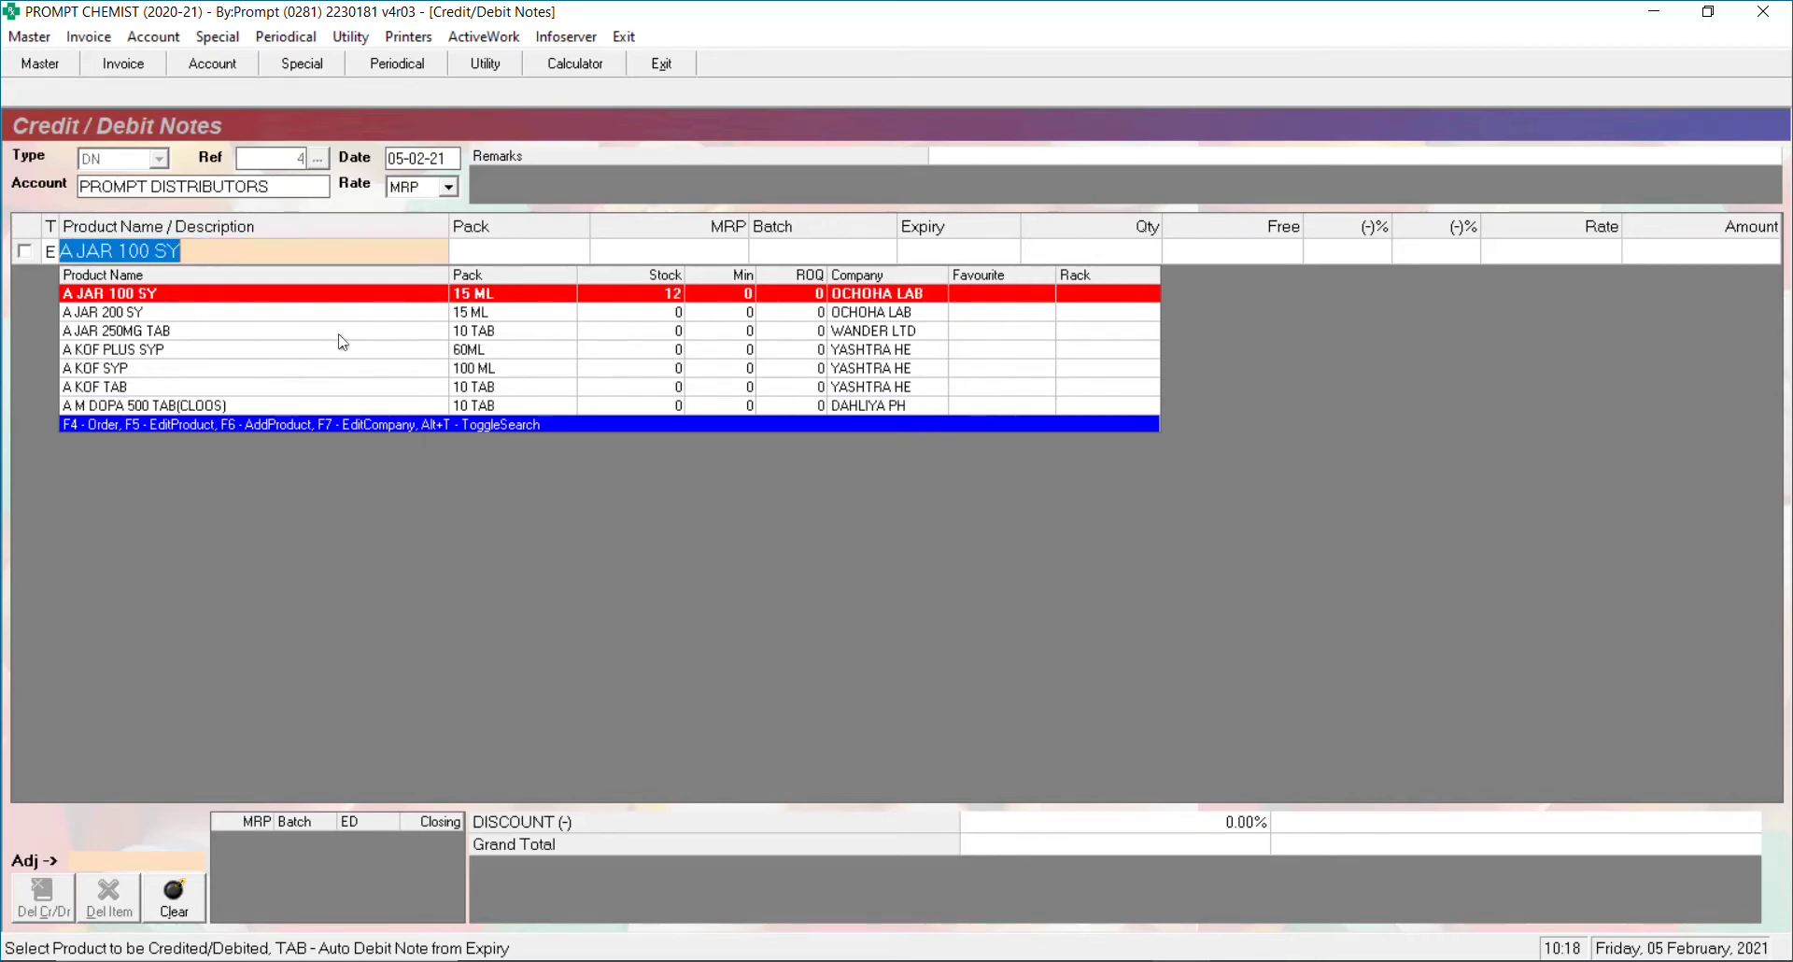
text(AVIL)
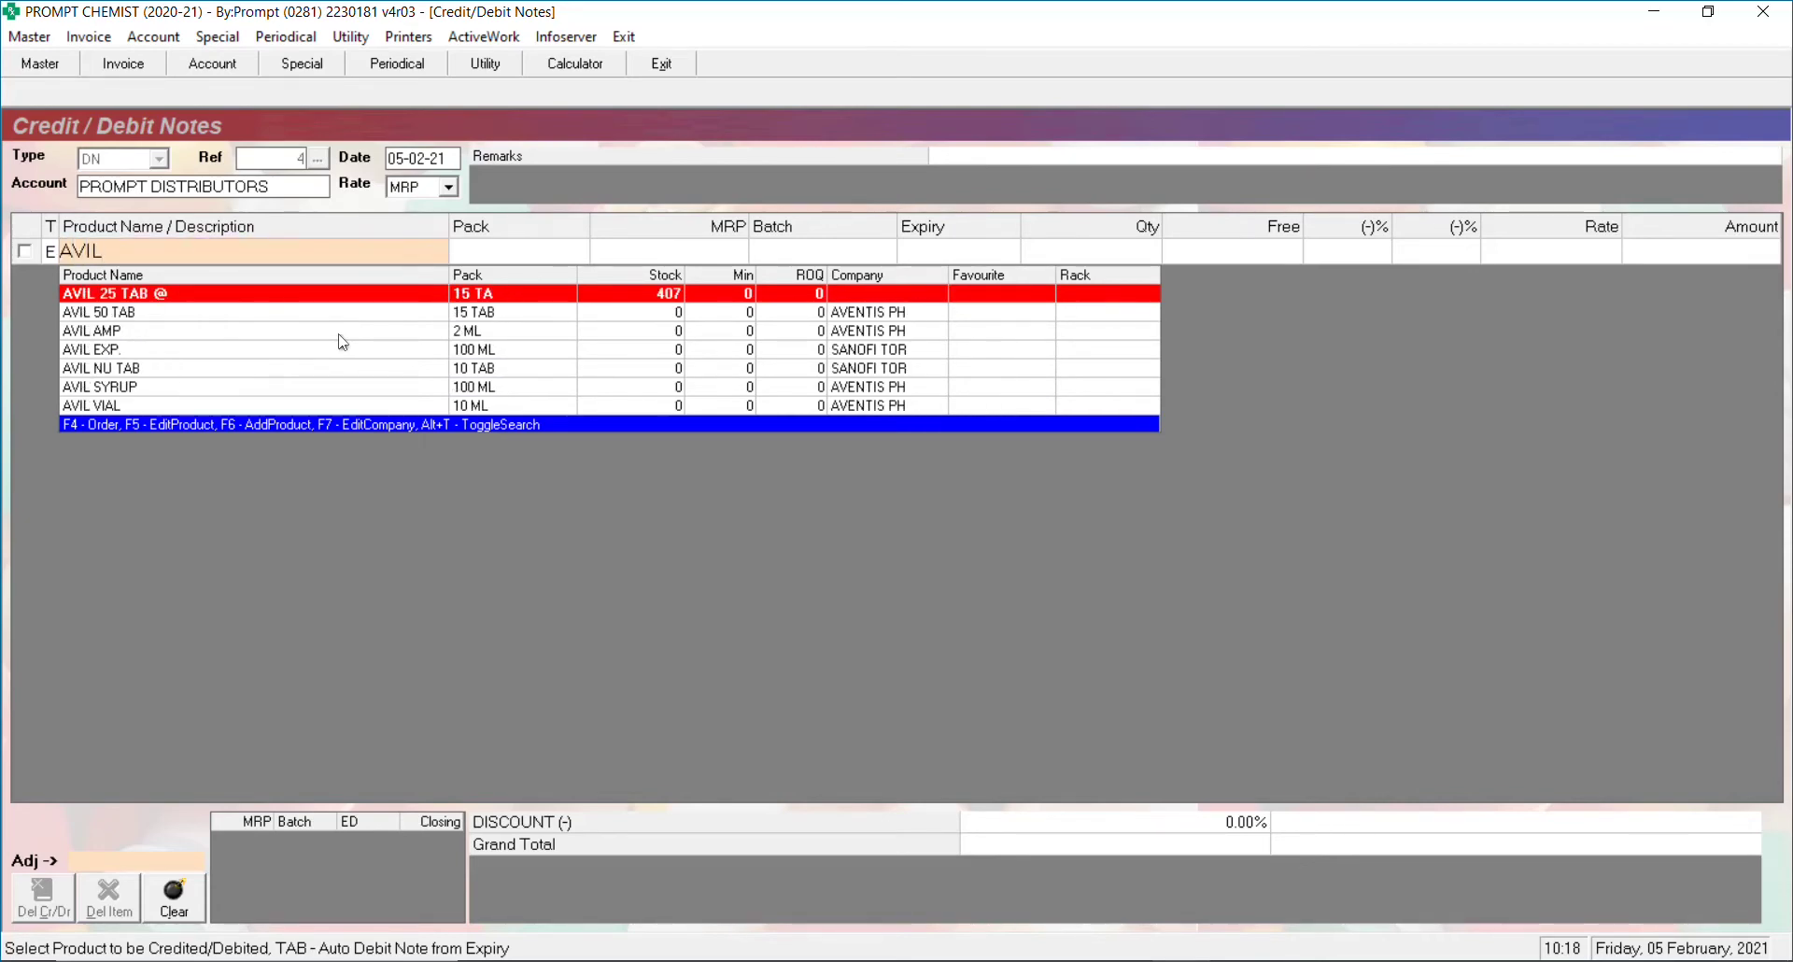
key(Return)
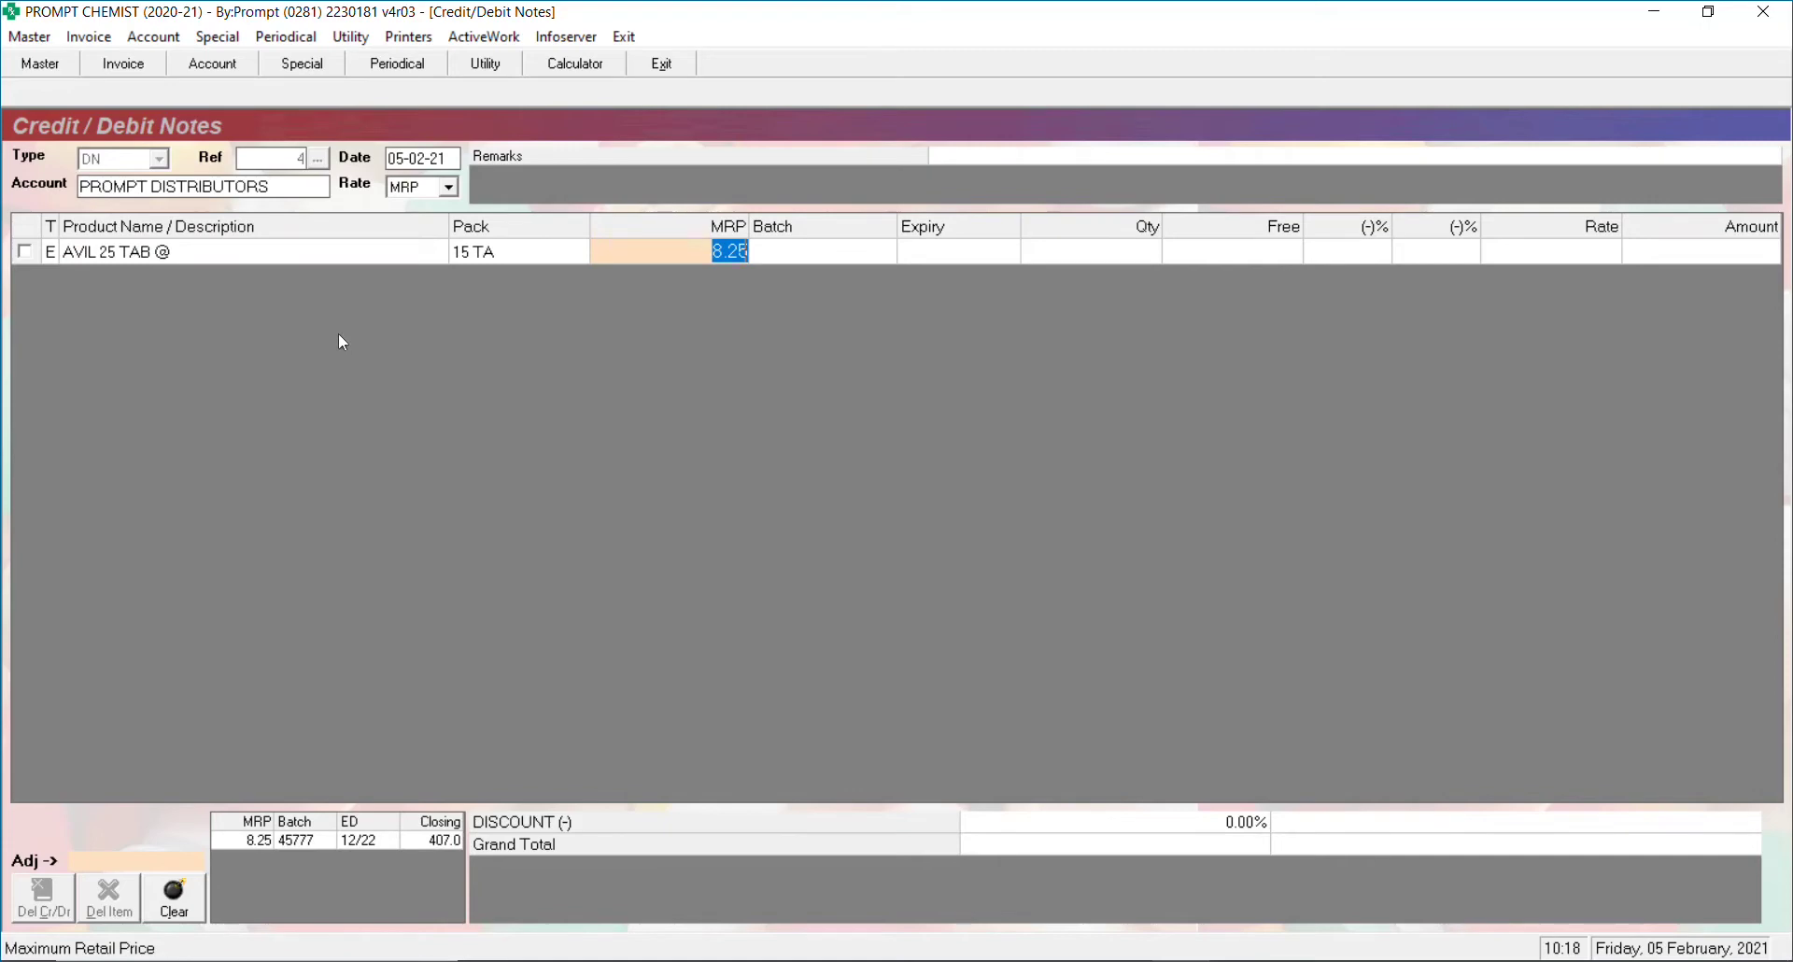
- Accept MRP 8.25, batch 45777 and expiry 12/22 for the item, and enter quantity 30 with no free quantity
key(Return)
key(Return)
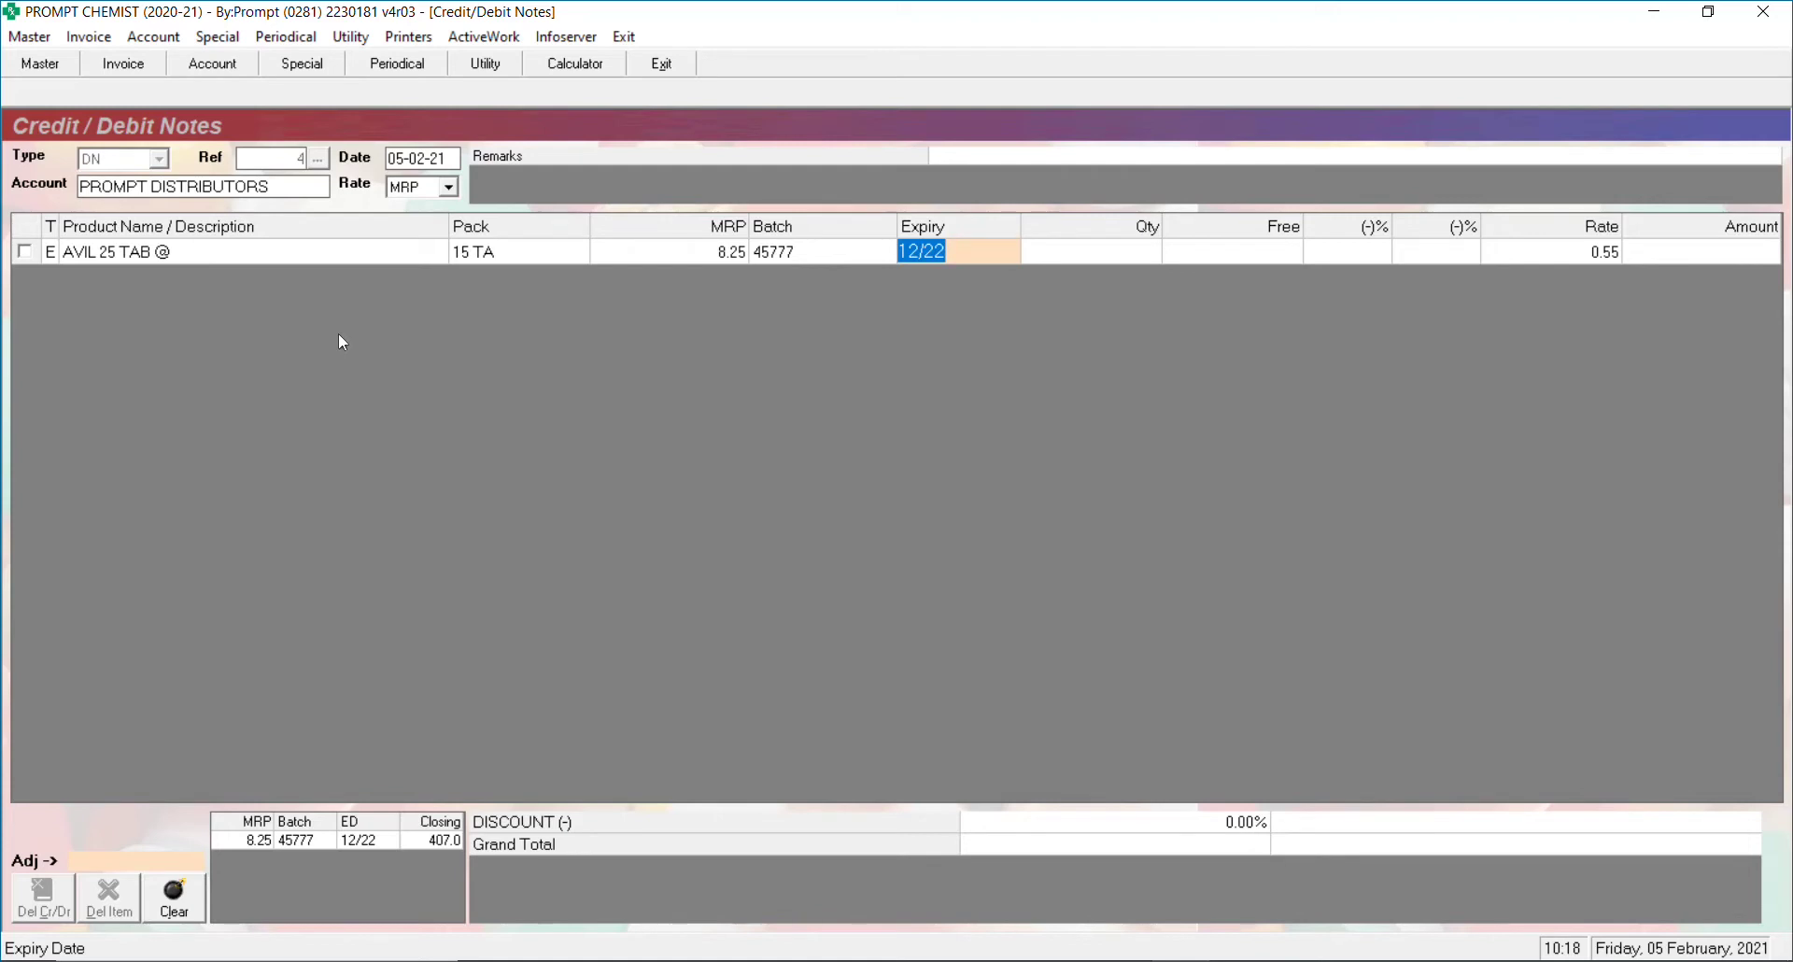
key(Return)
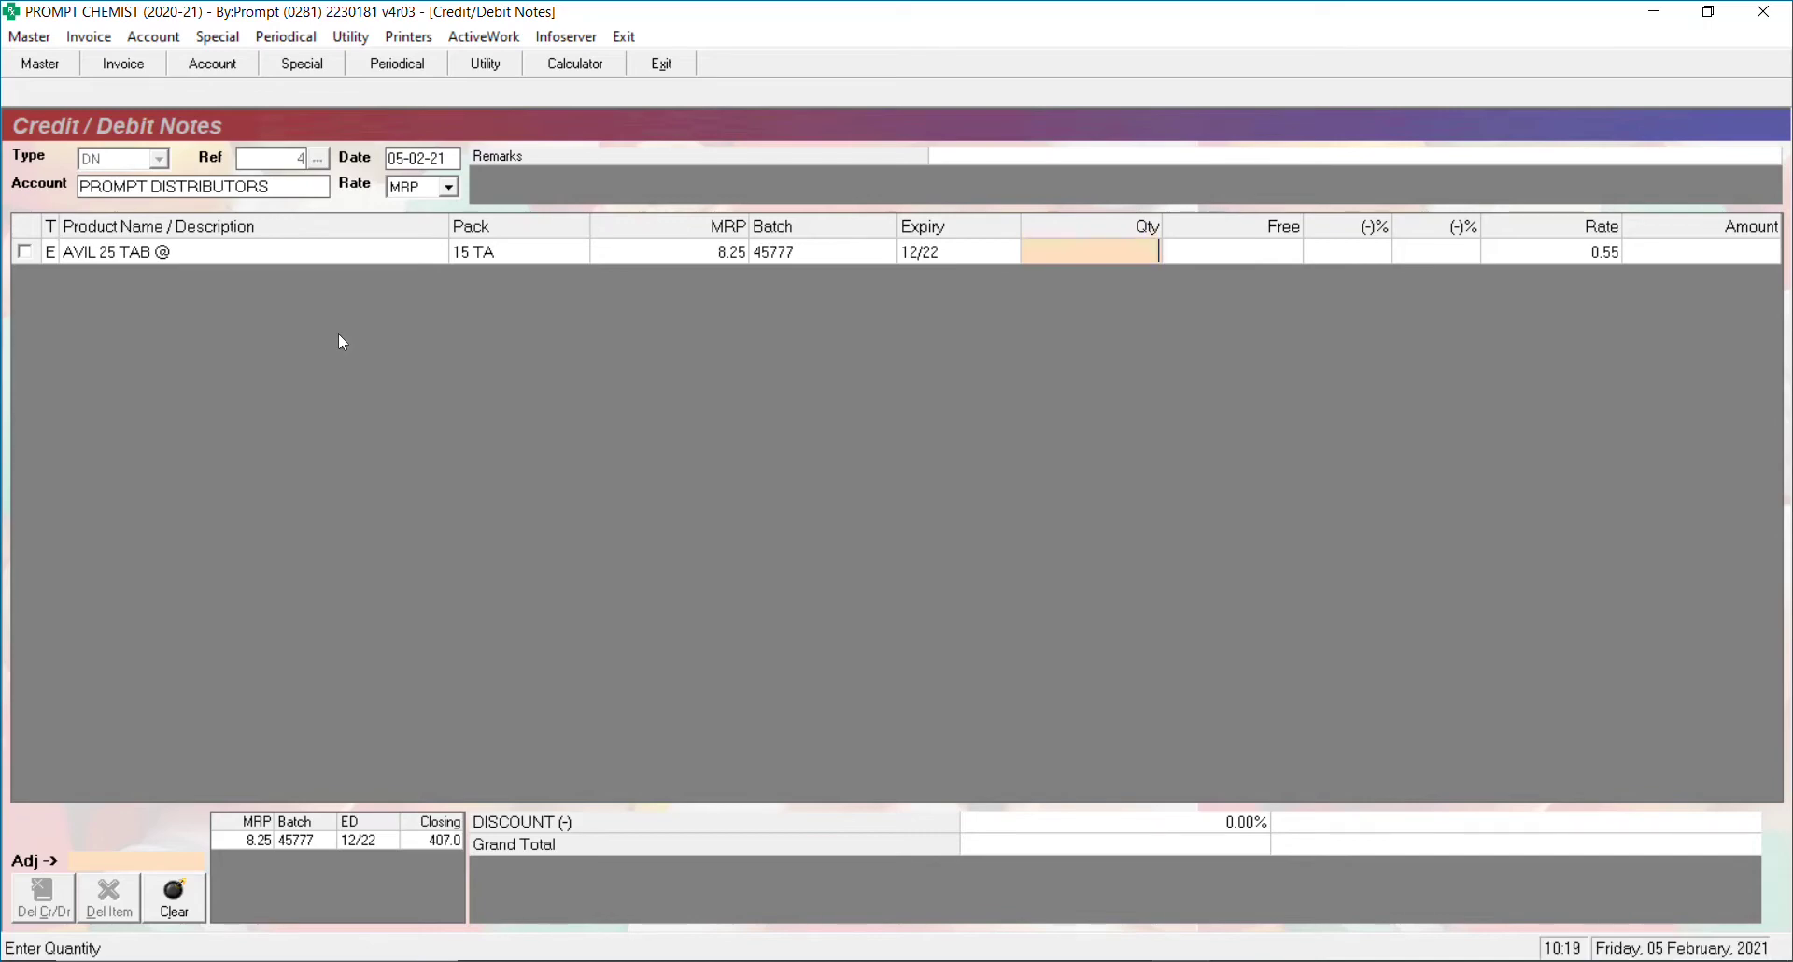
text(30)
key(Return)
key(Return)
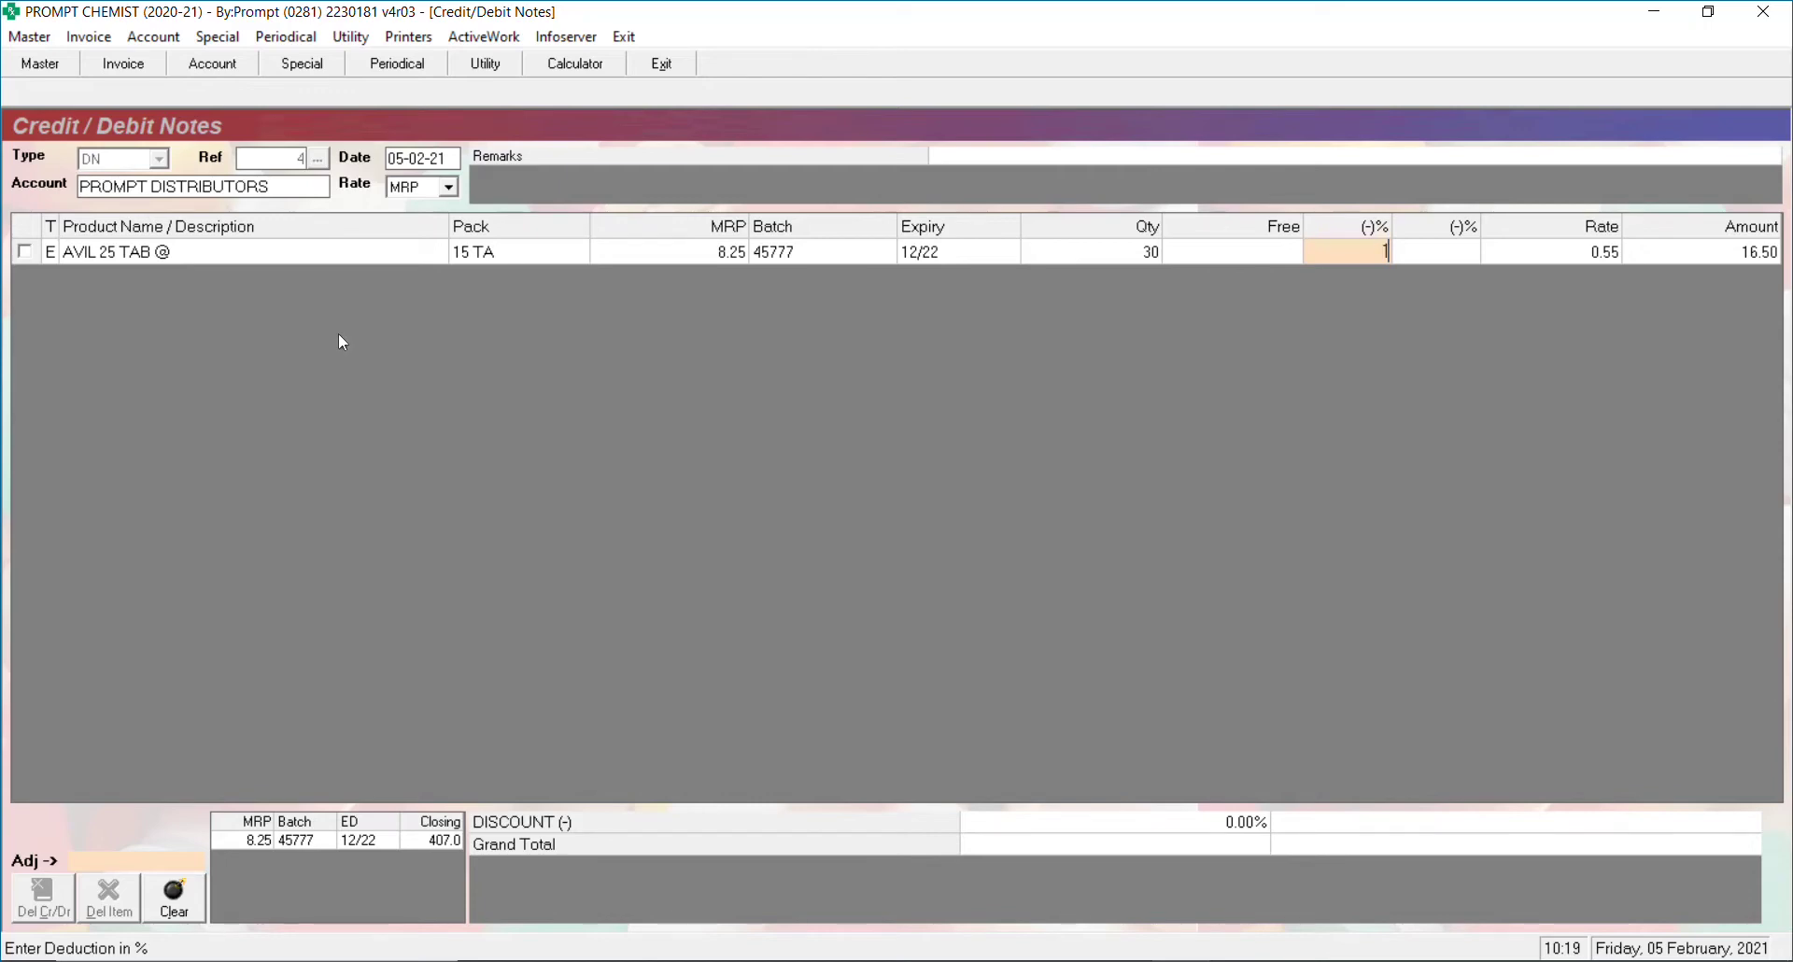
- Set the item's first deduction to 10% and its second deduction to 22%
text(0)
key(Return)
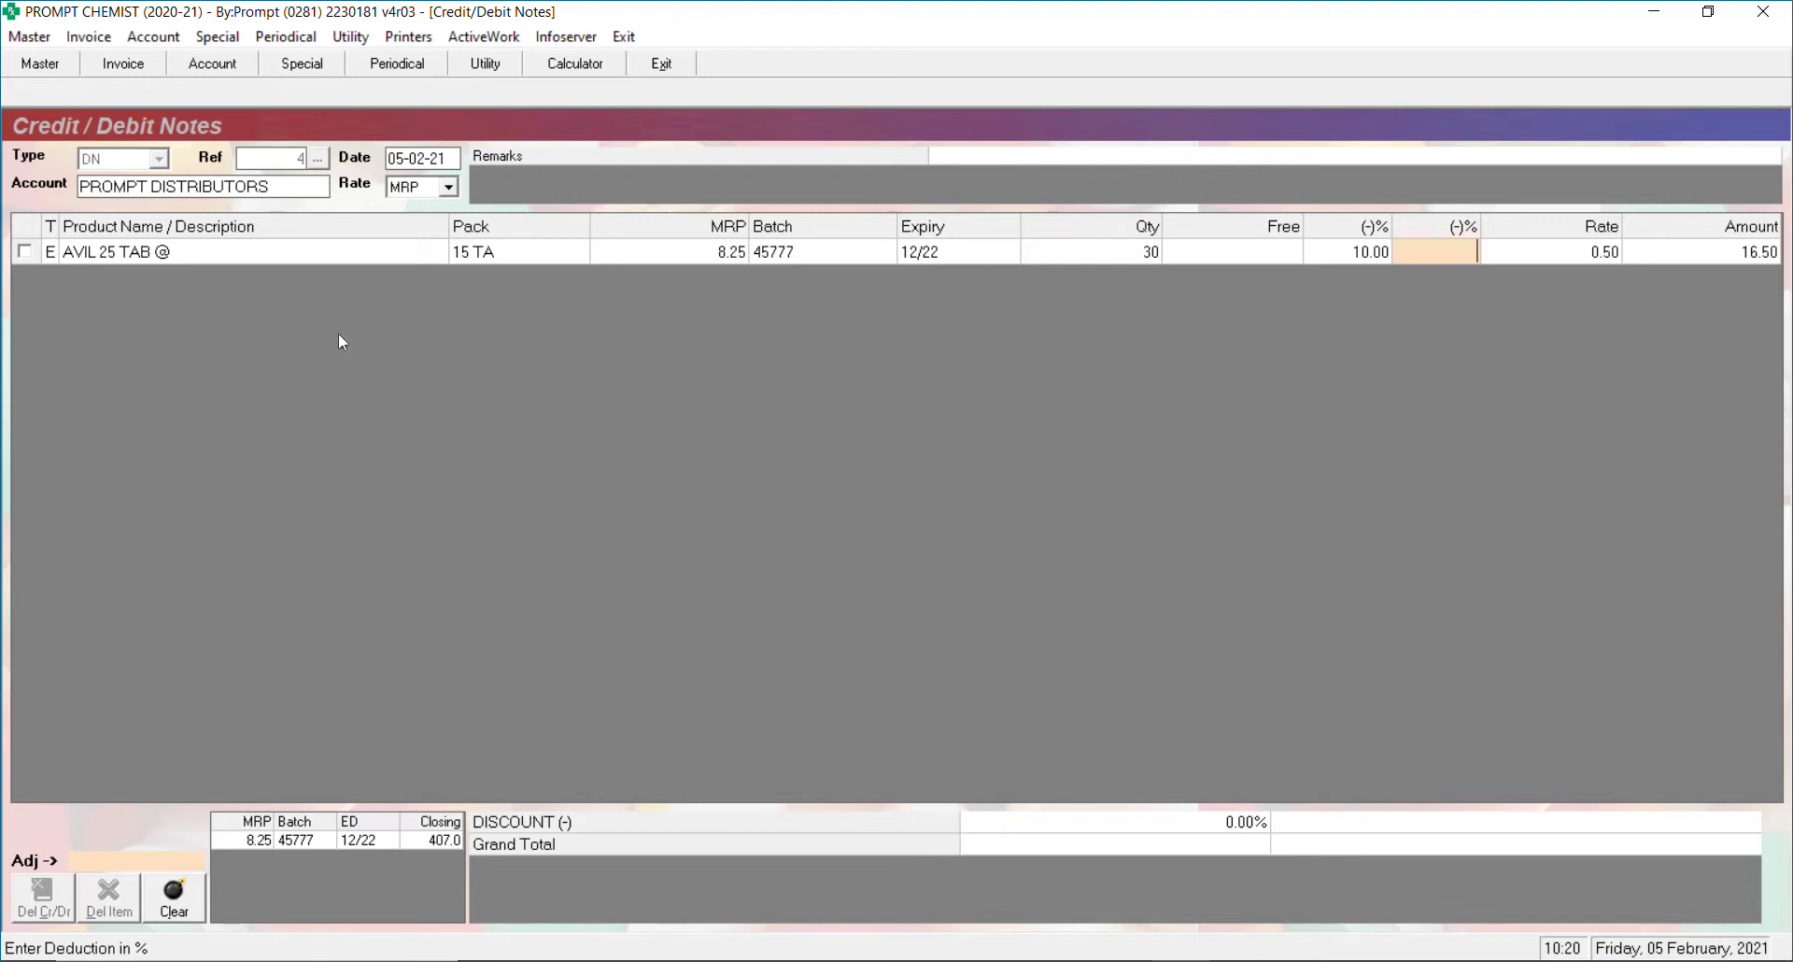
text(22)
key(Return)
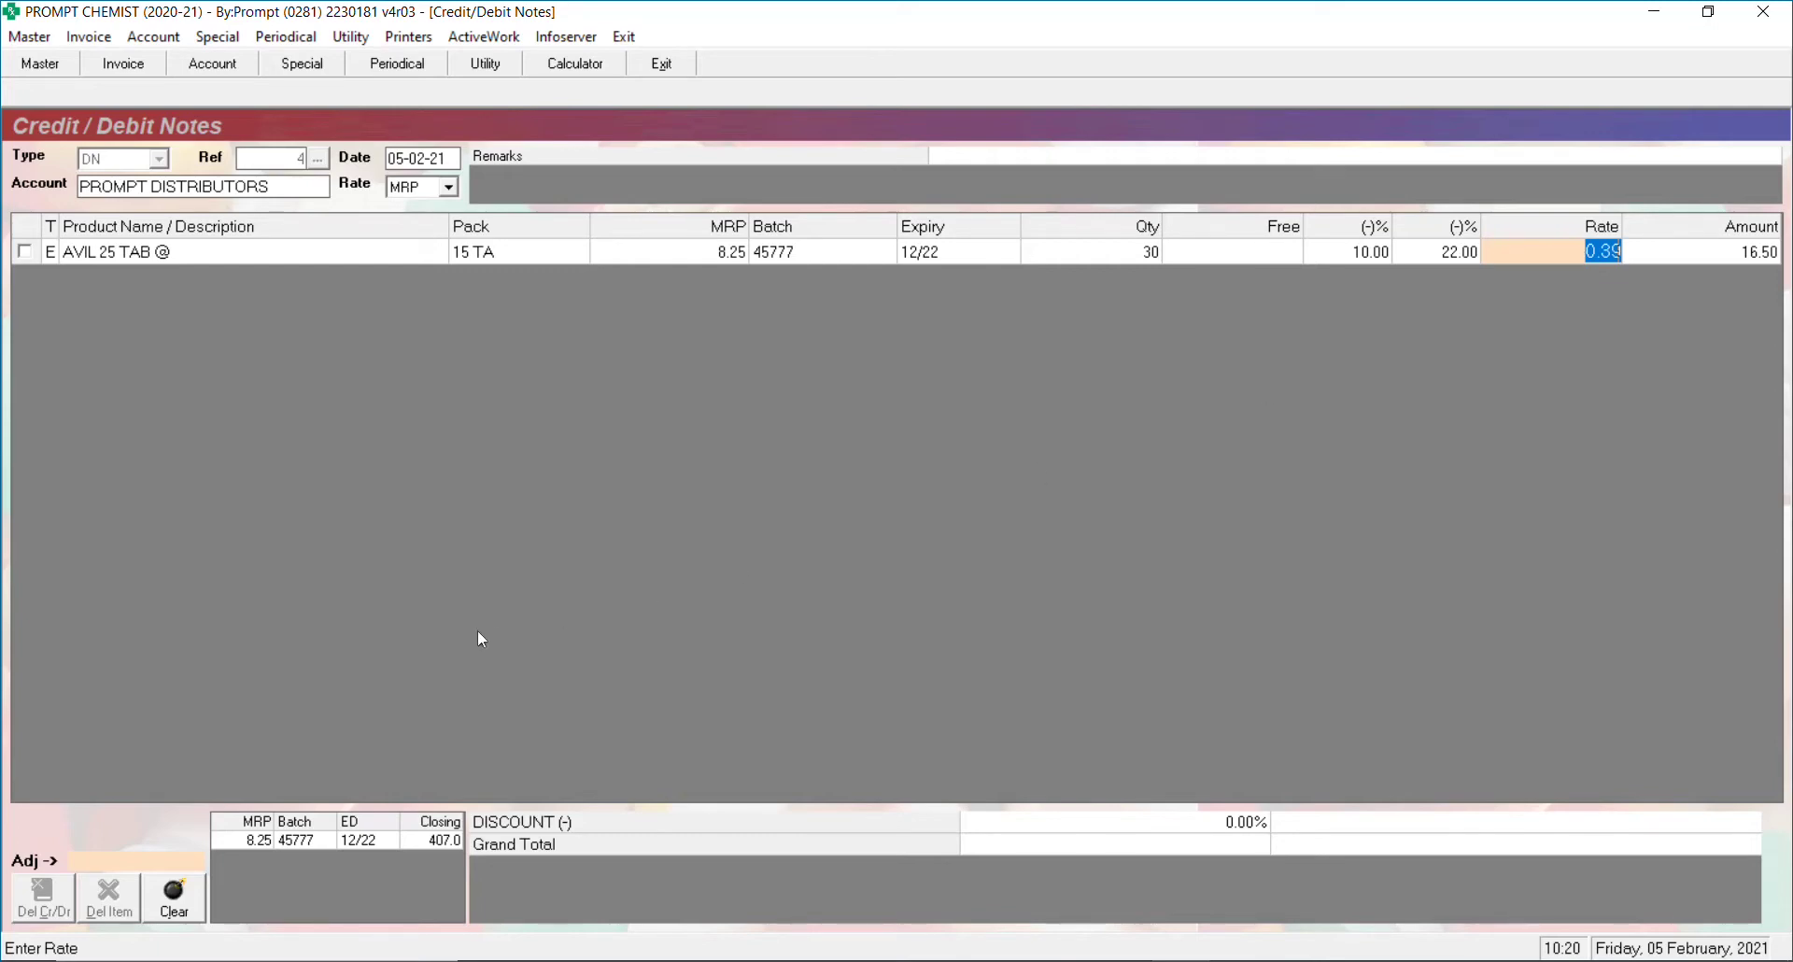
- Switch to Calculator, divide 8.25 by 15, and move its window clear of the item row
key(super)
text(CA)
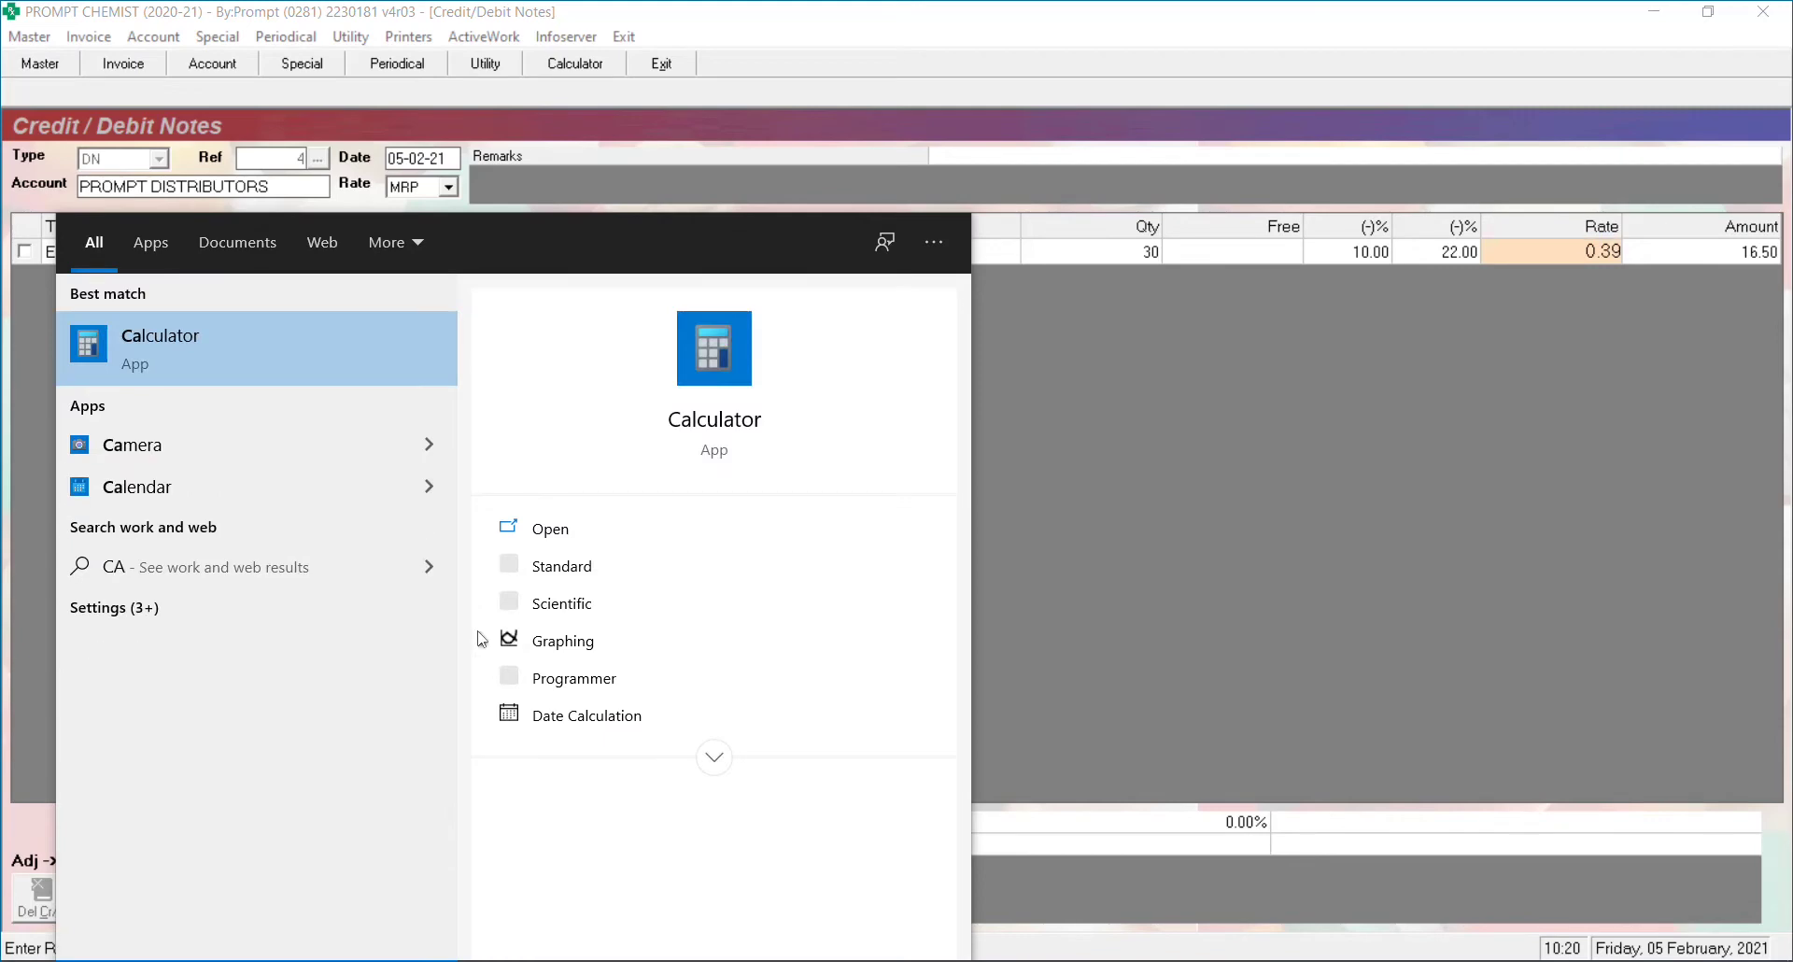
key(Return)
text(8)
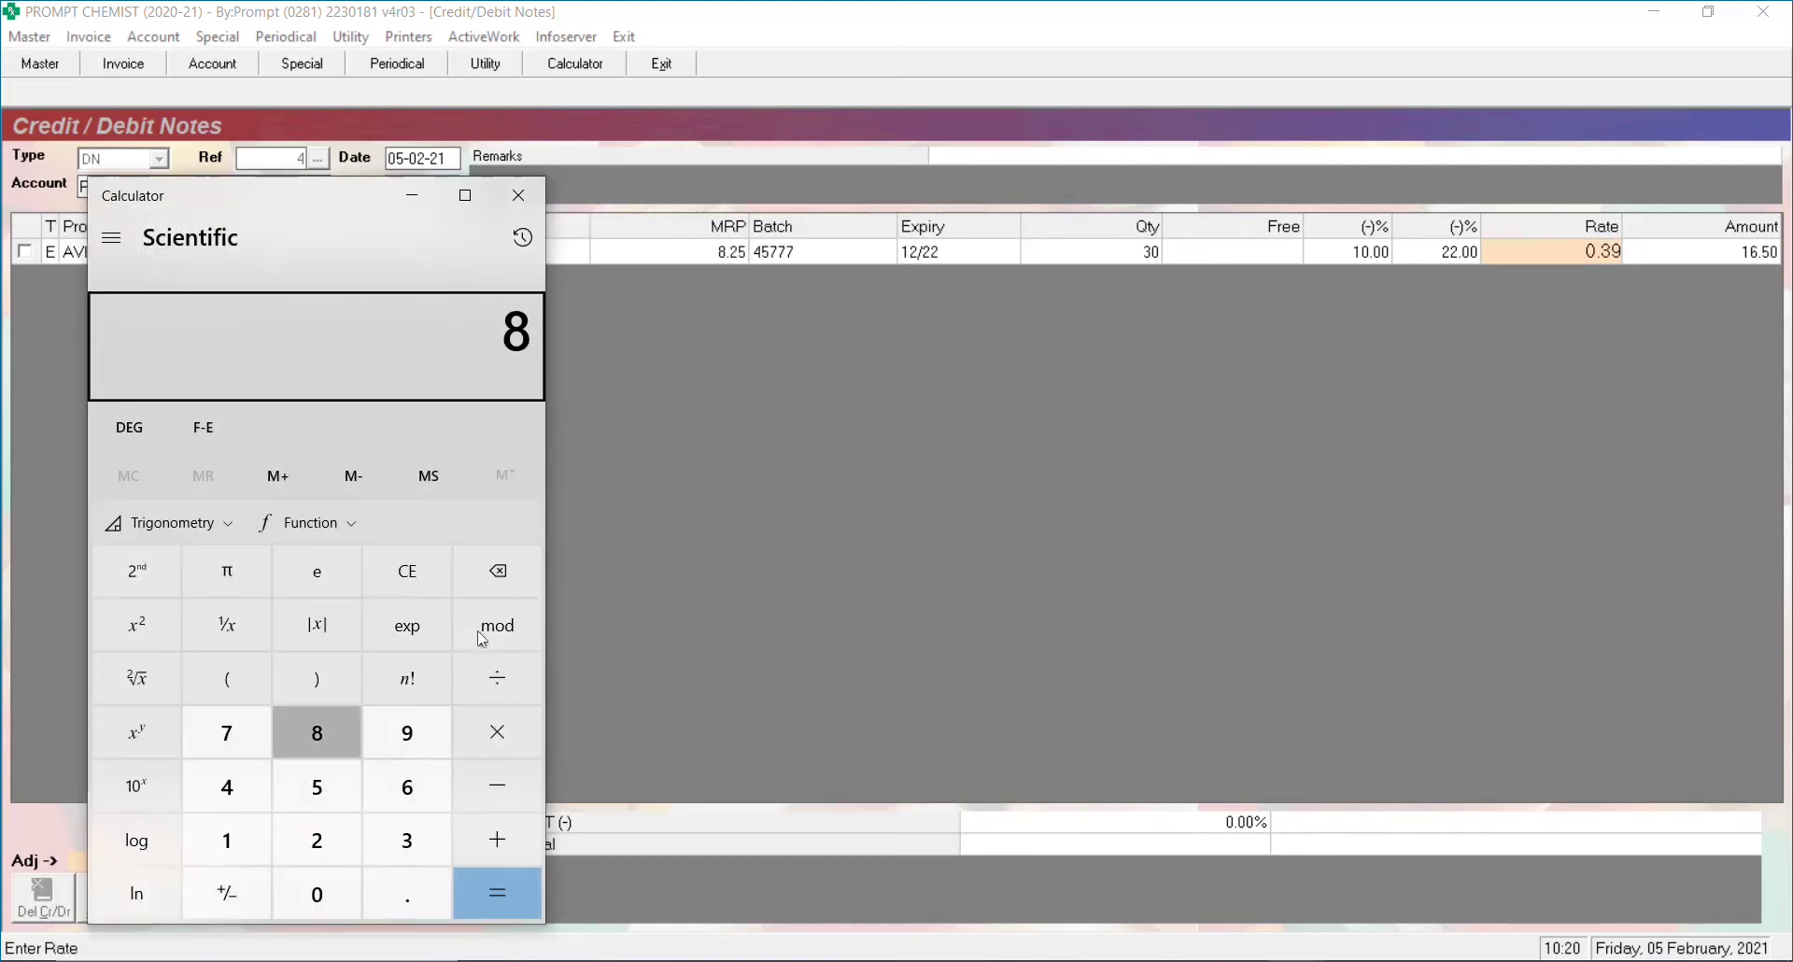
text(.25)
key(slash)
text(15)
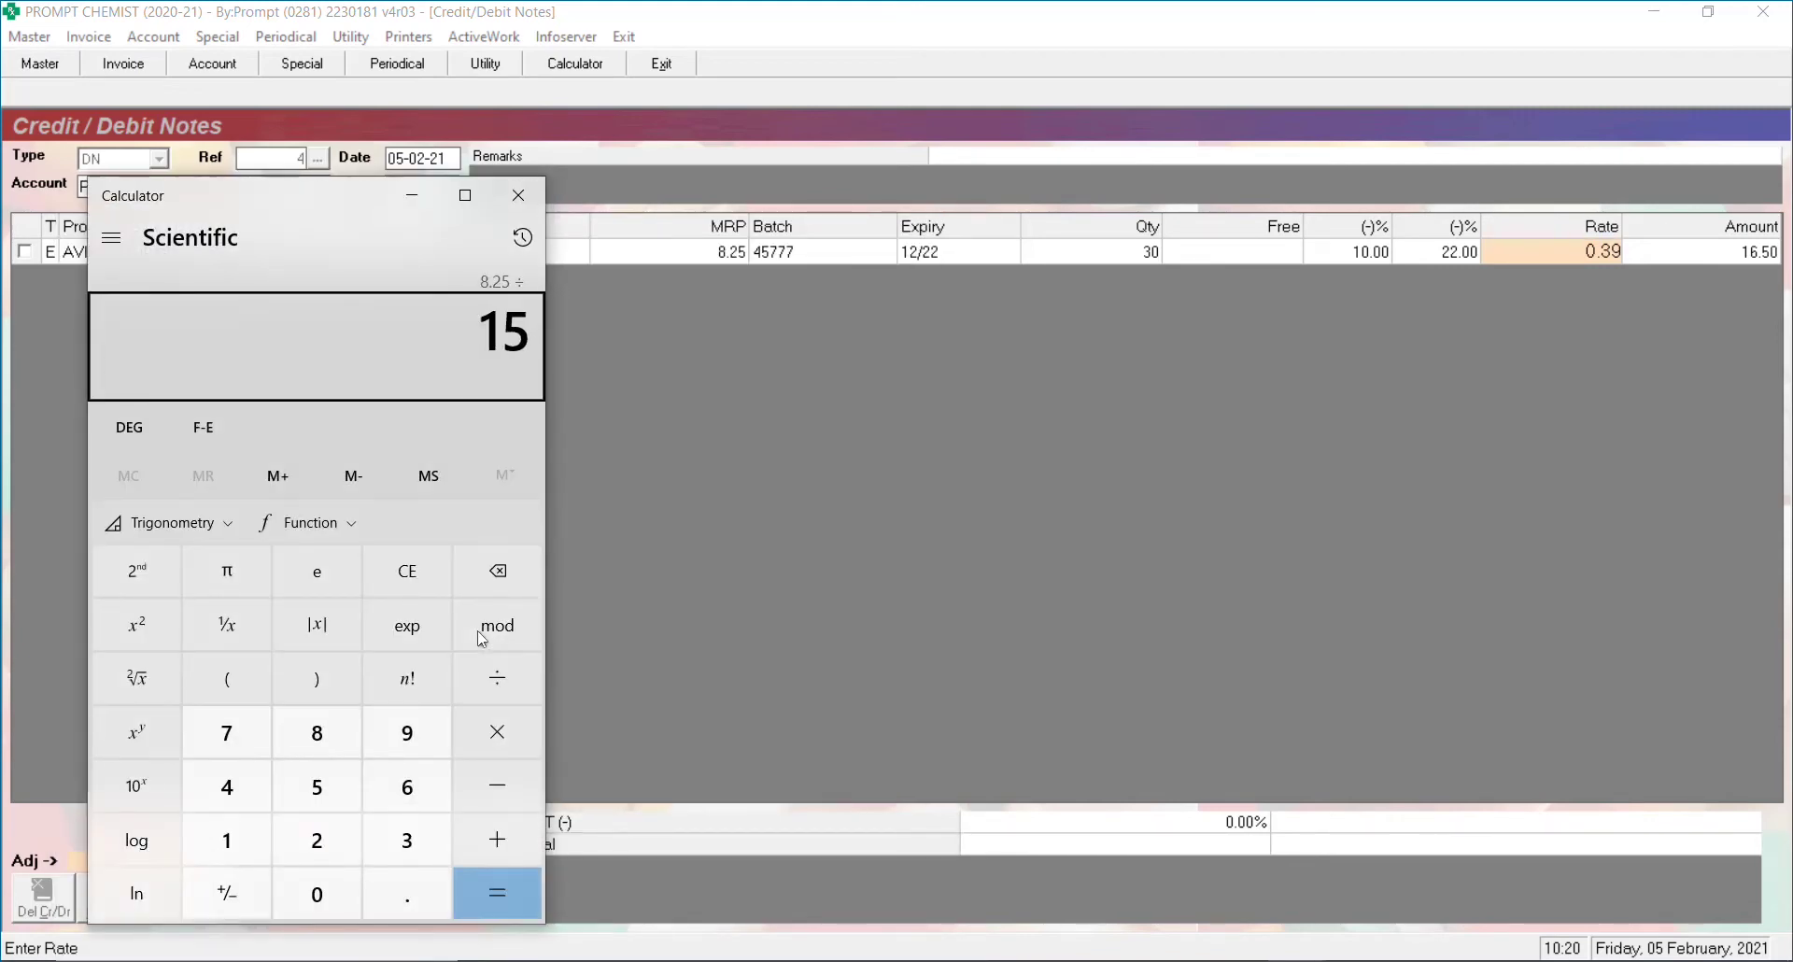
key(Return)
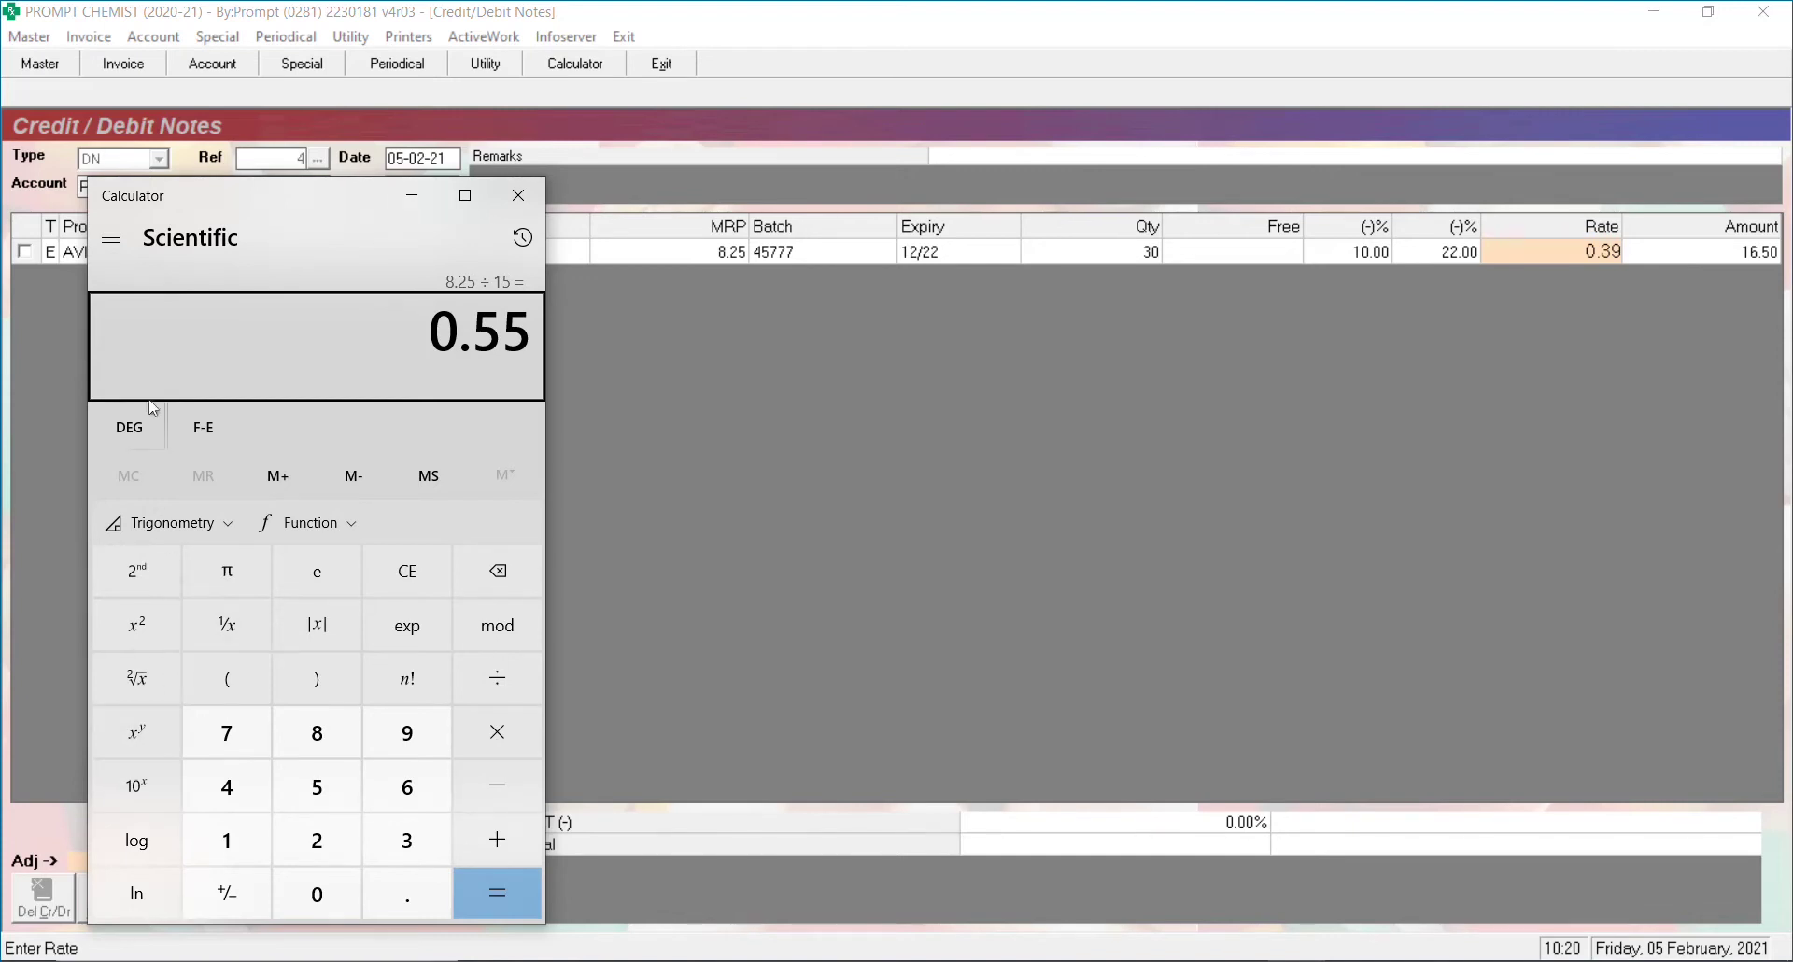
drag(157, 196, 129, 289)
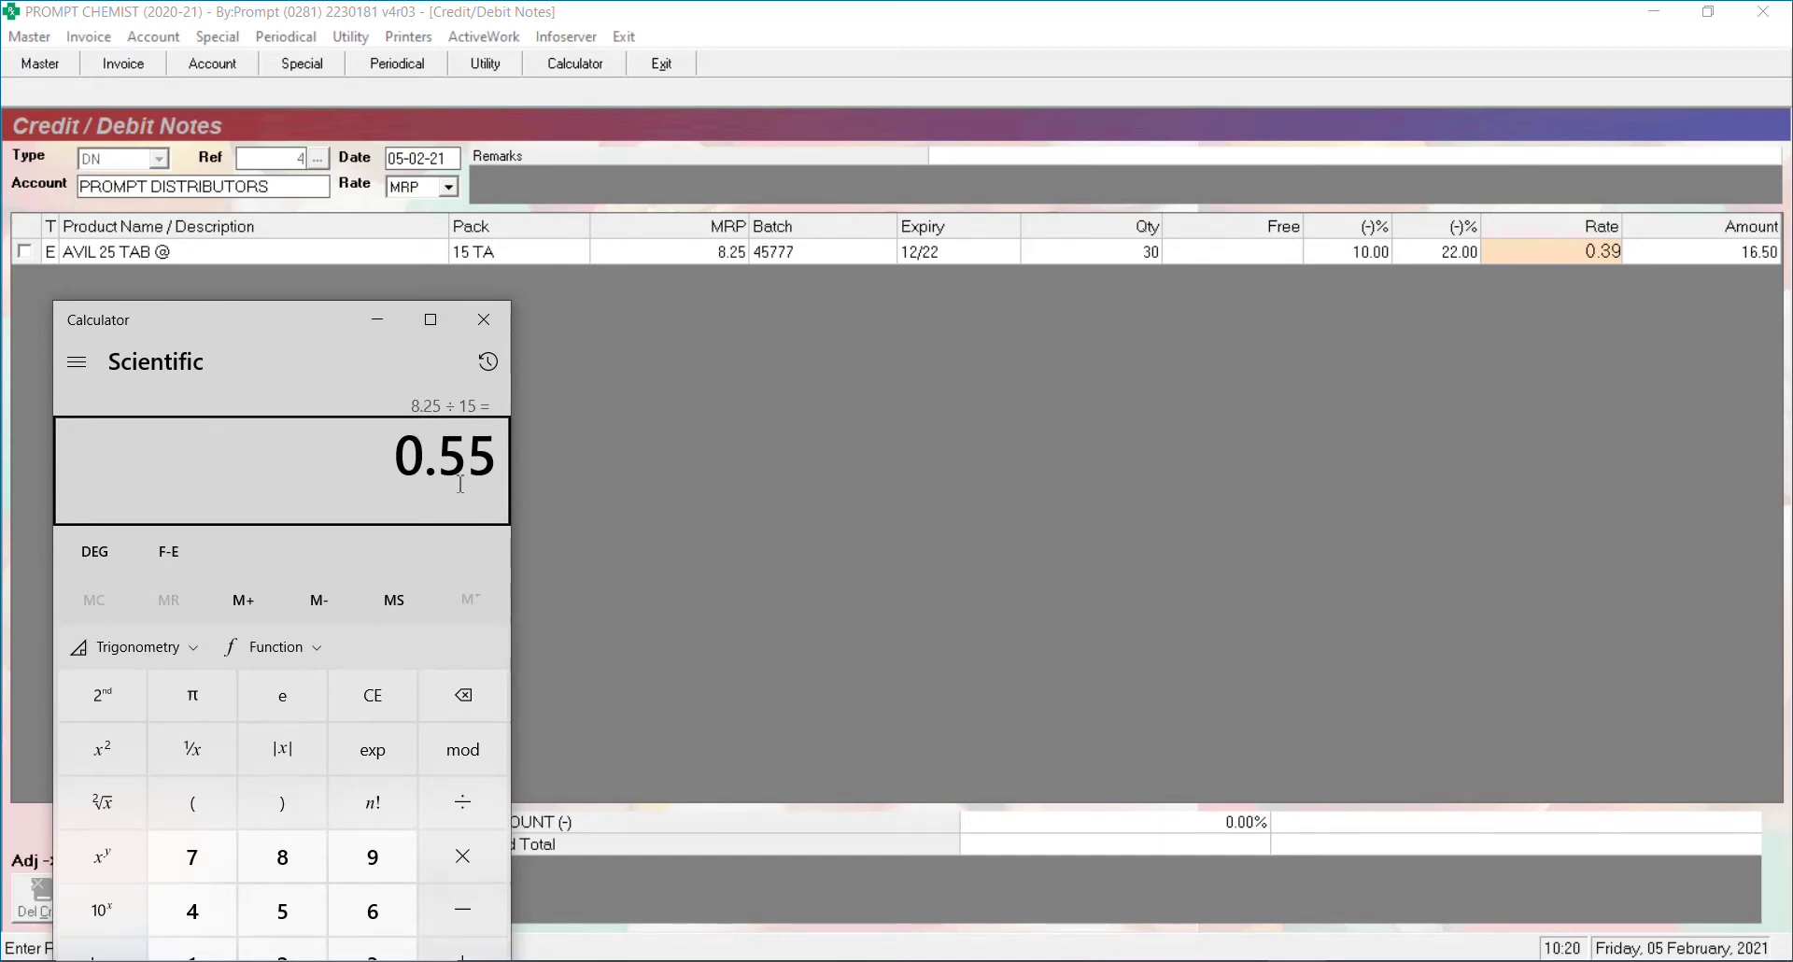
- Calculate 10% of the 0.55 unit price and subtract 0.55 from the result to work out the price after the first deduction
key(asterisk)
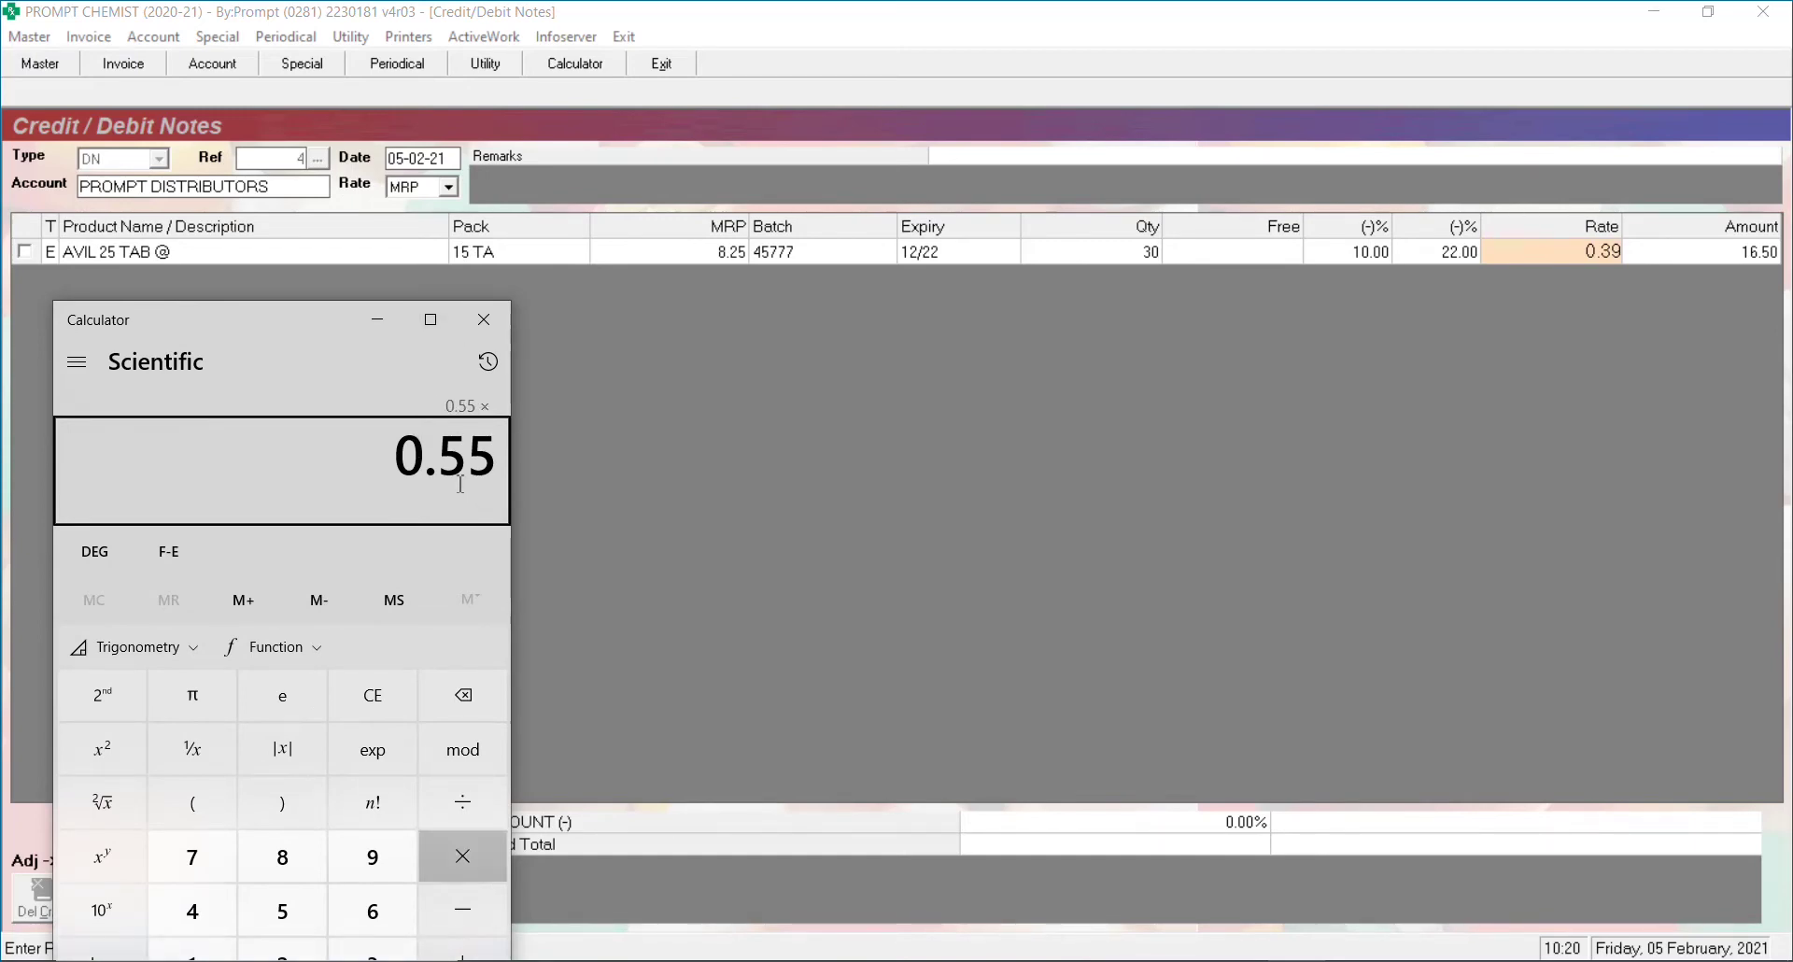
text(10)
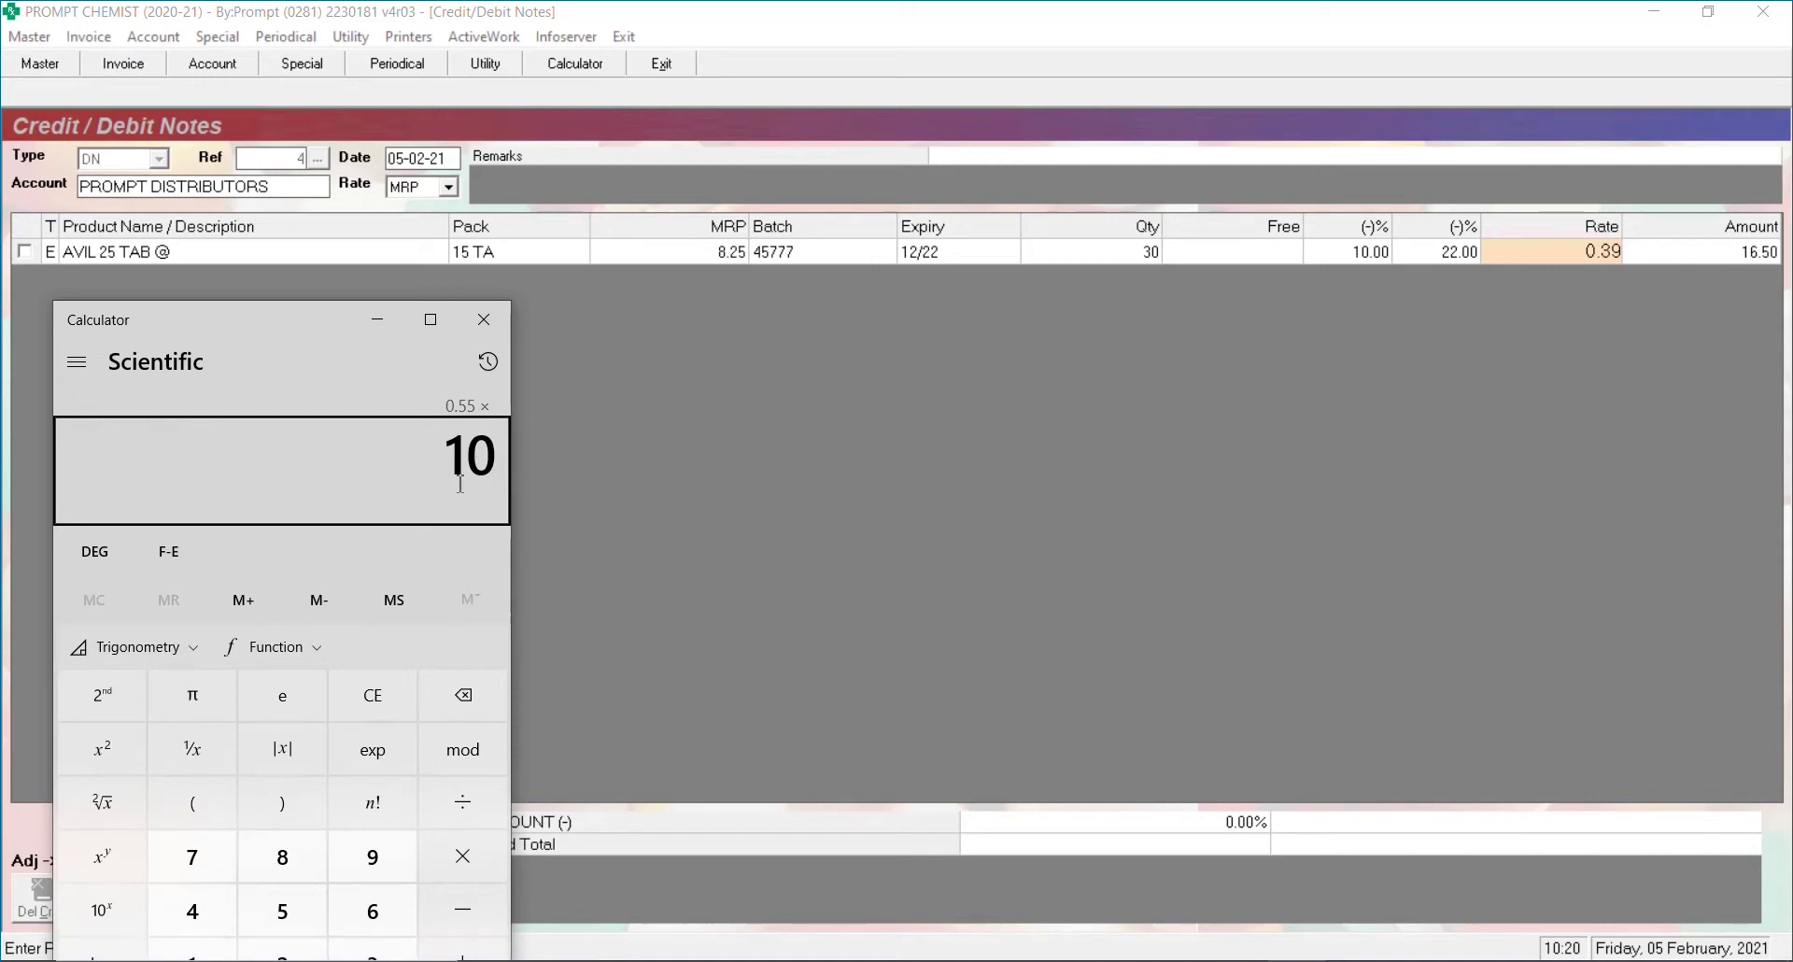
text(/100)
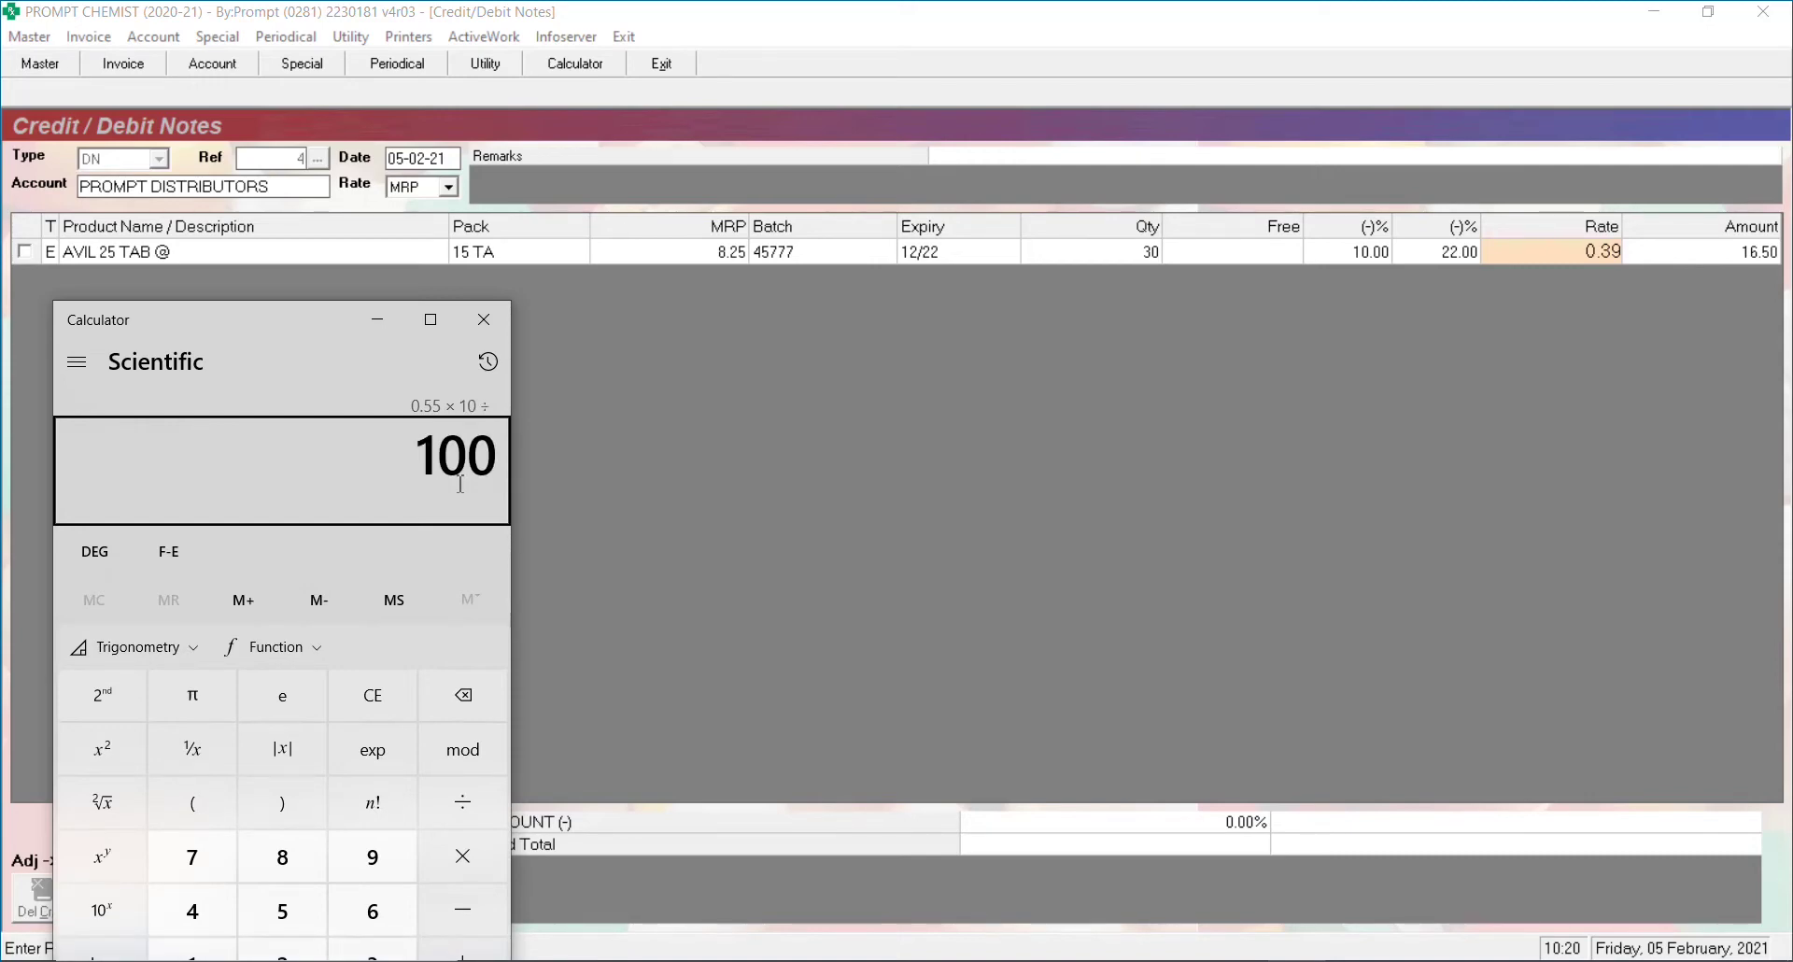
key(Return)
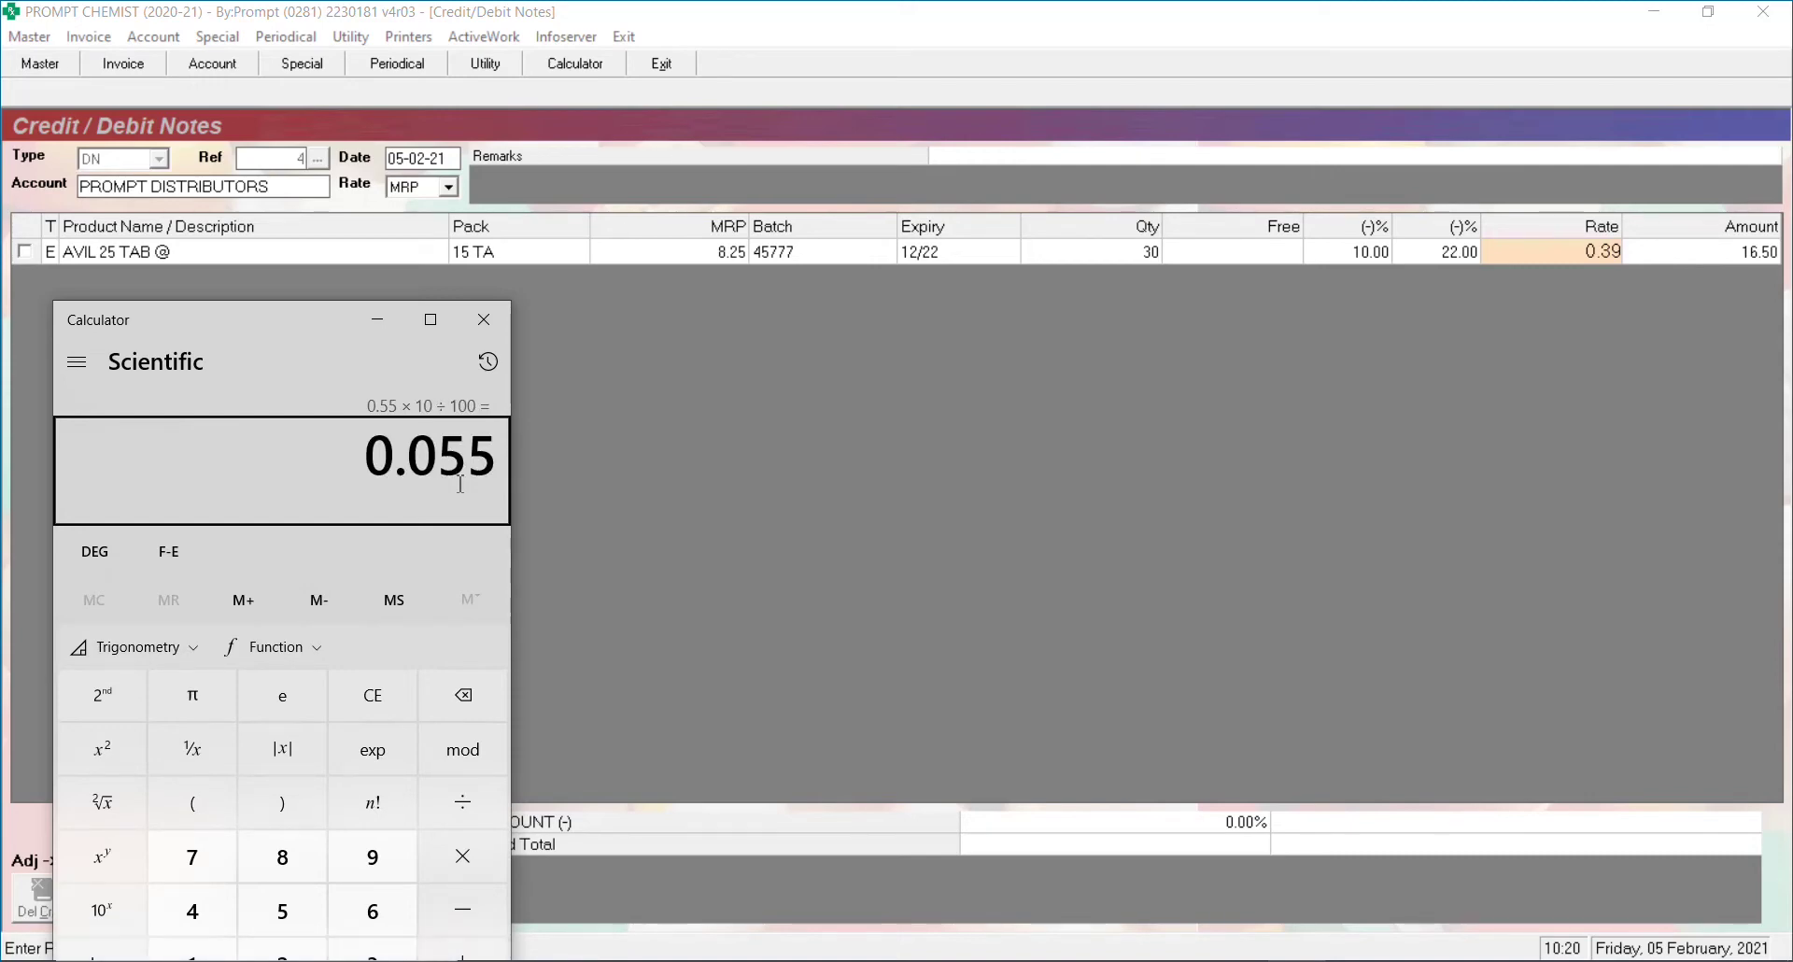
text(- 0.5)
text(5)
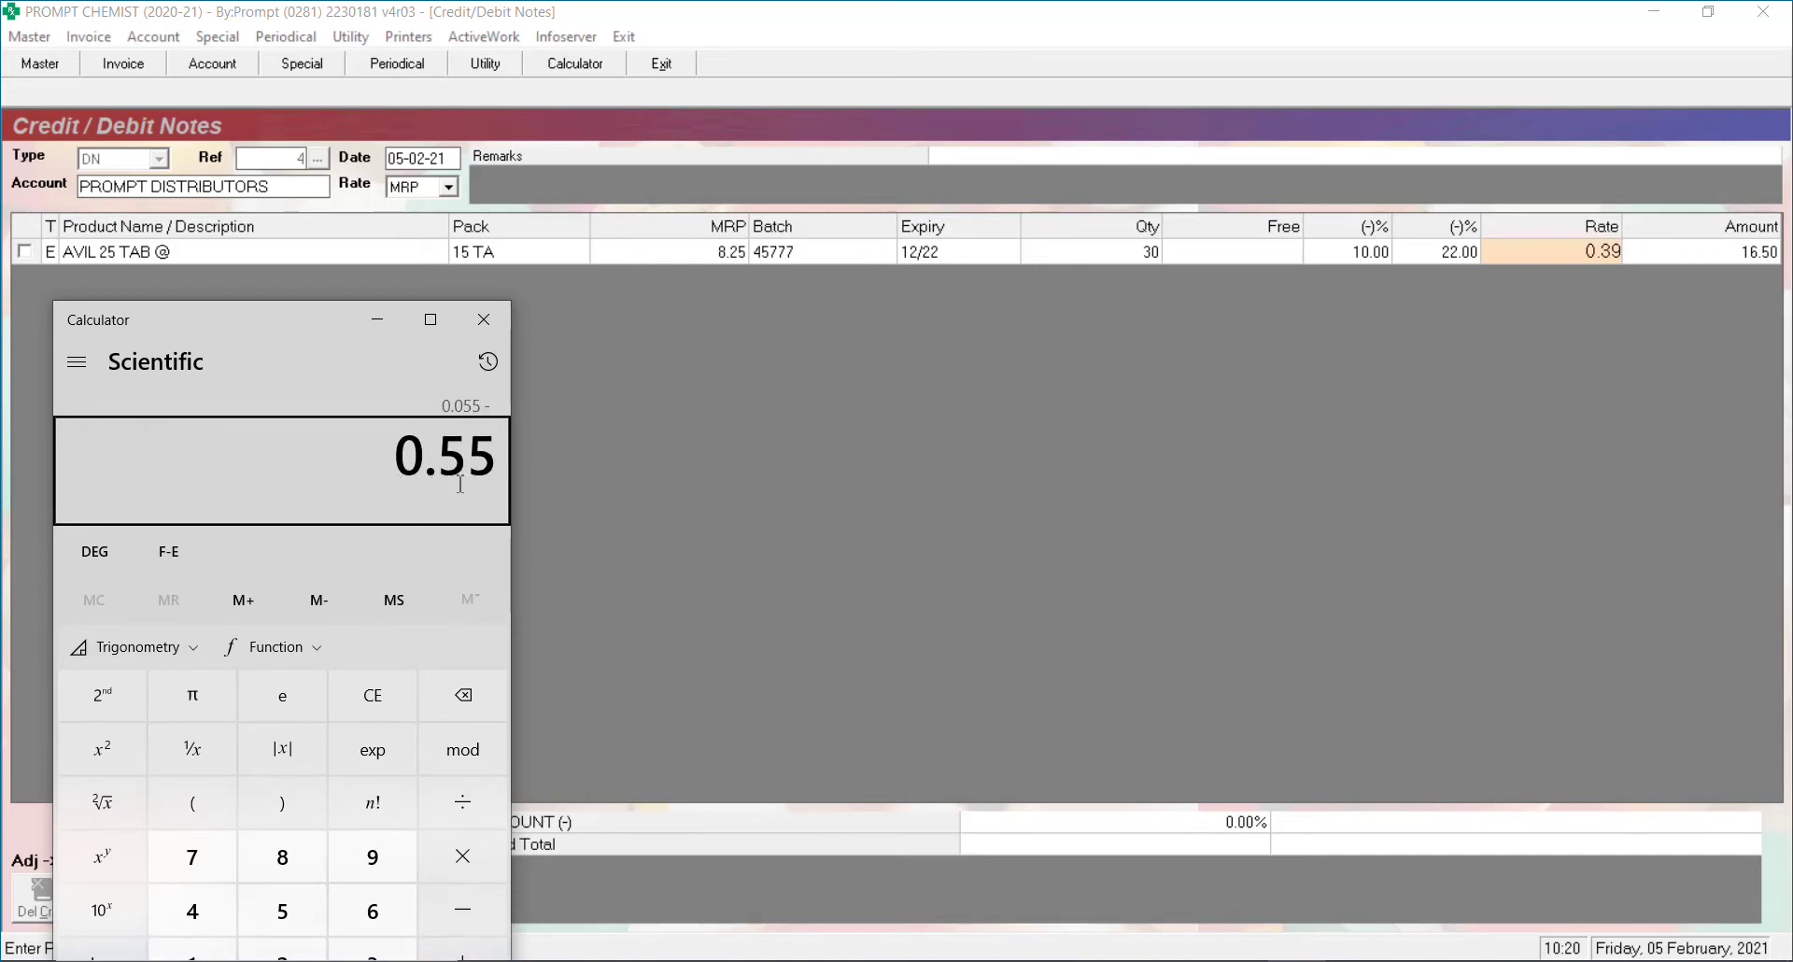
key(Return)
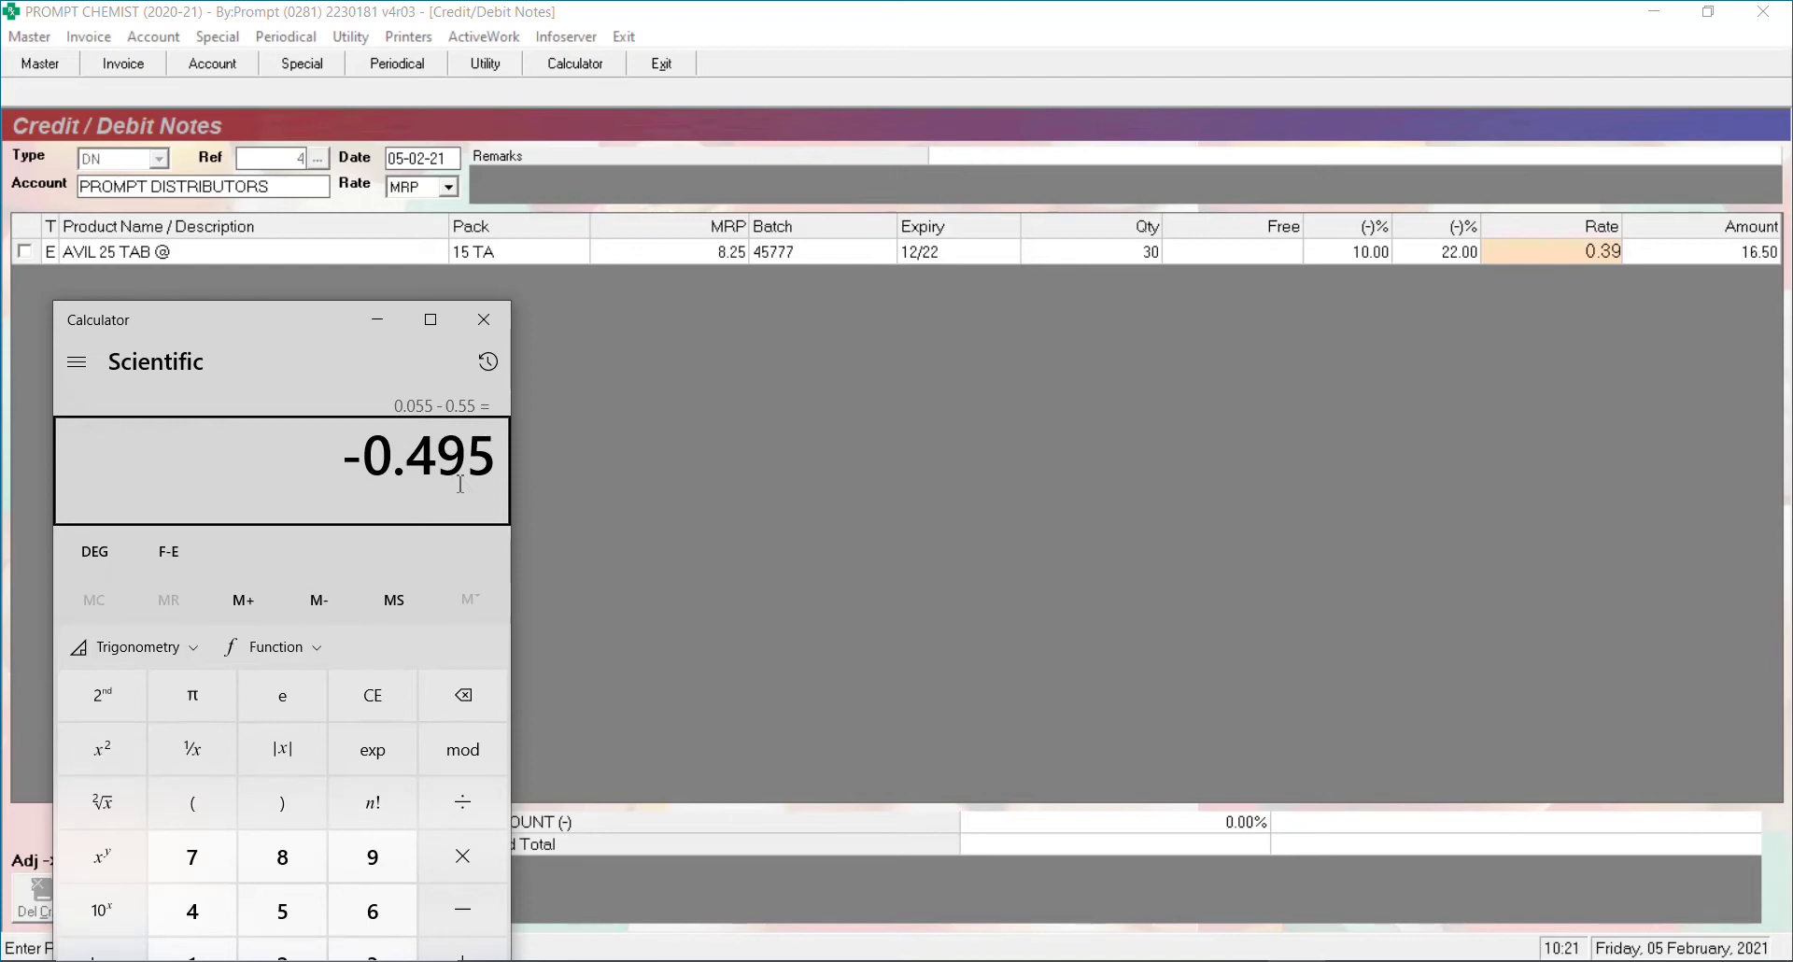
- Clear the calculation and compute 22% of 0.495 as 0.495 × 22 ÷ 100
key(Escape)
text(.48)
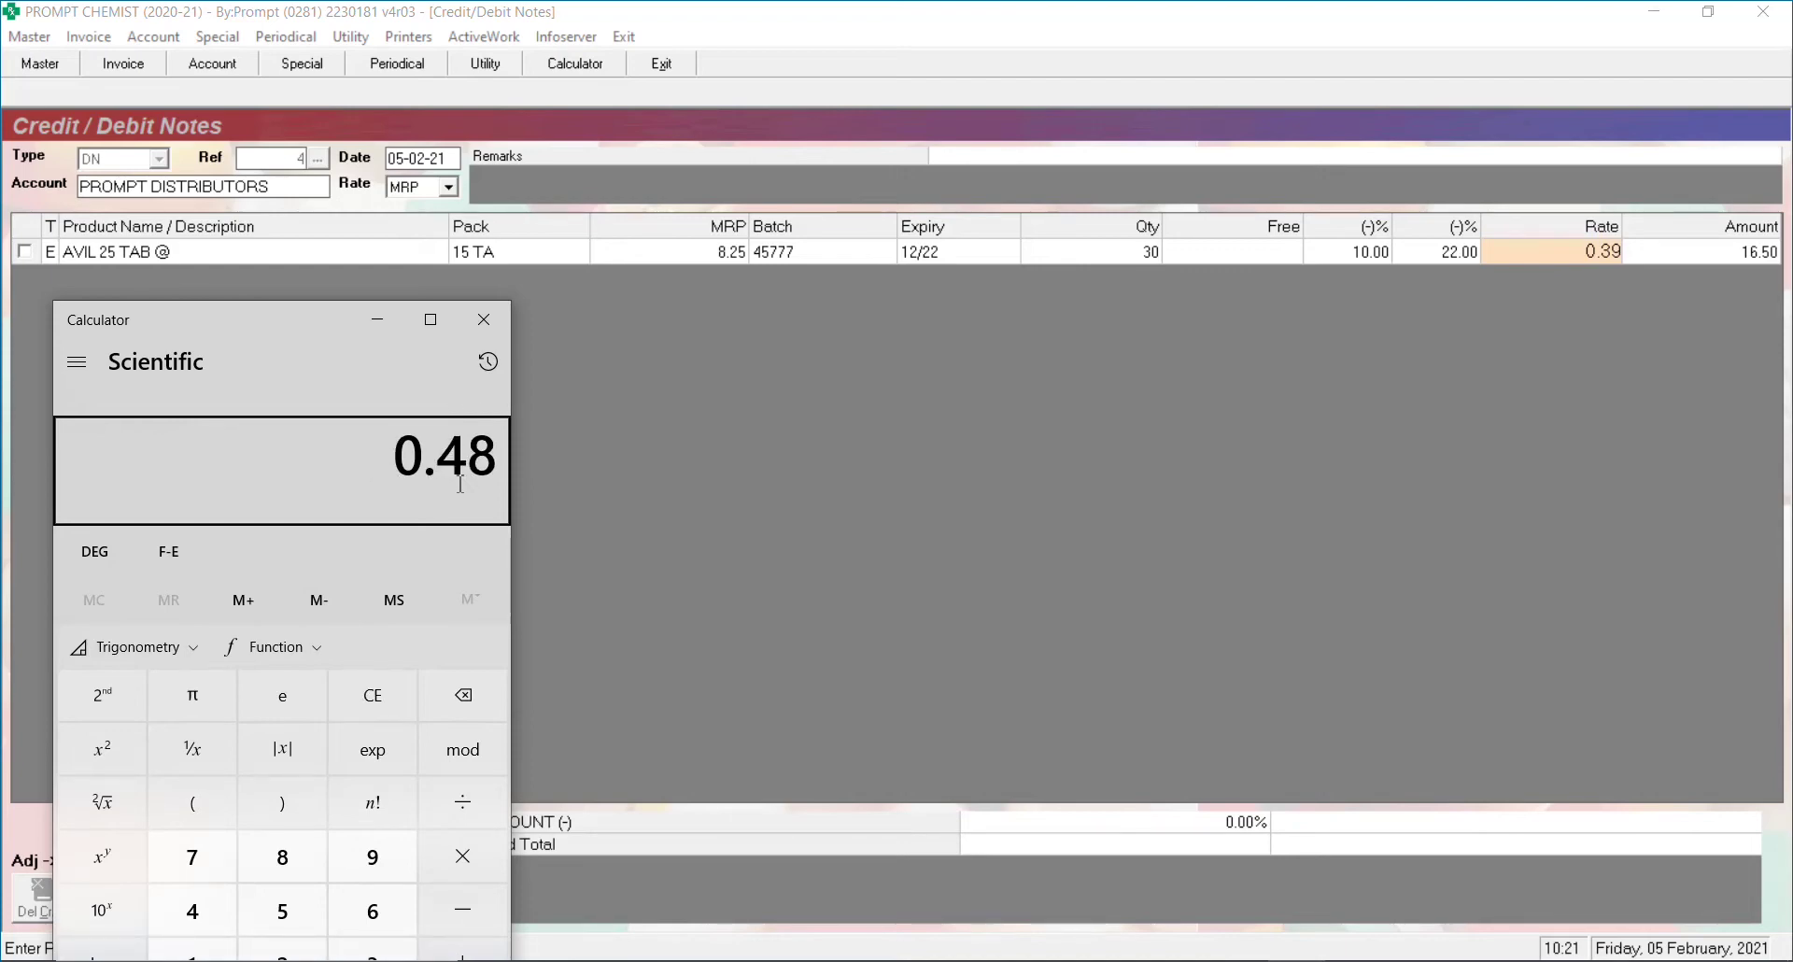
key(BackSpace)
text(95)
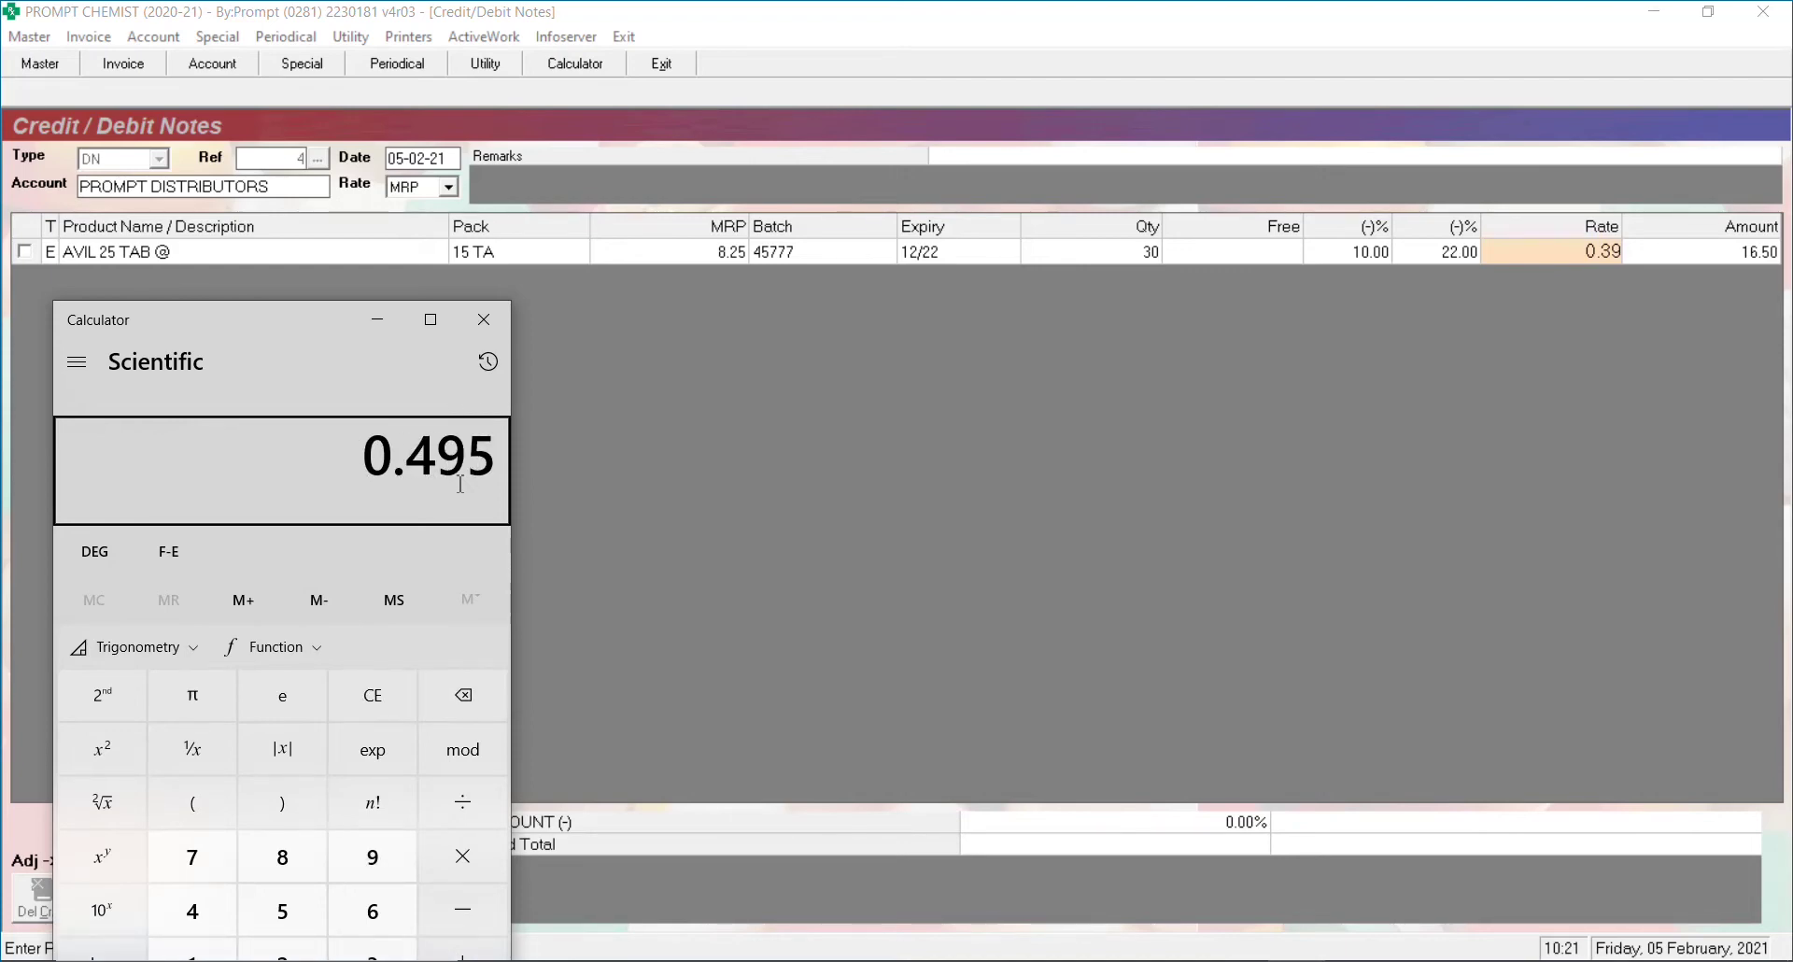
key(asterisk)
text(22)
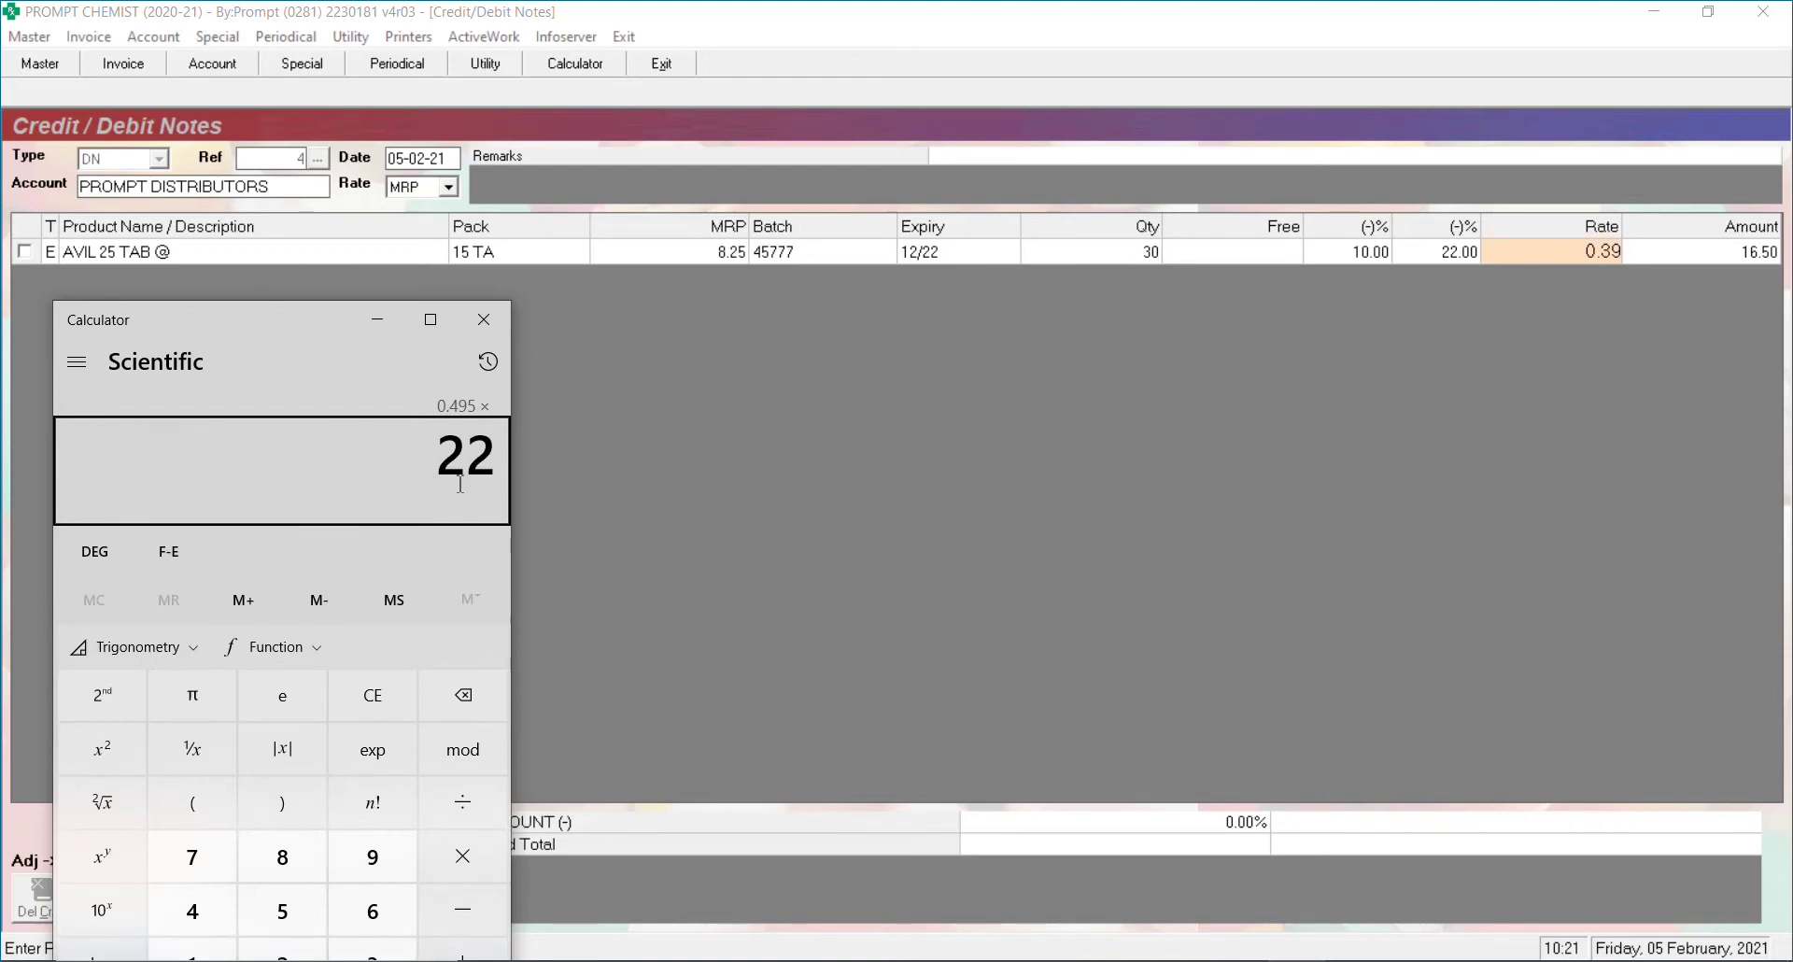
key(slash)
text(100)
key(Return)
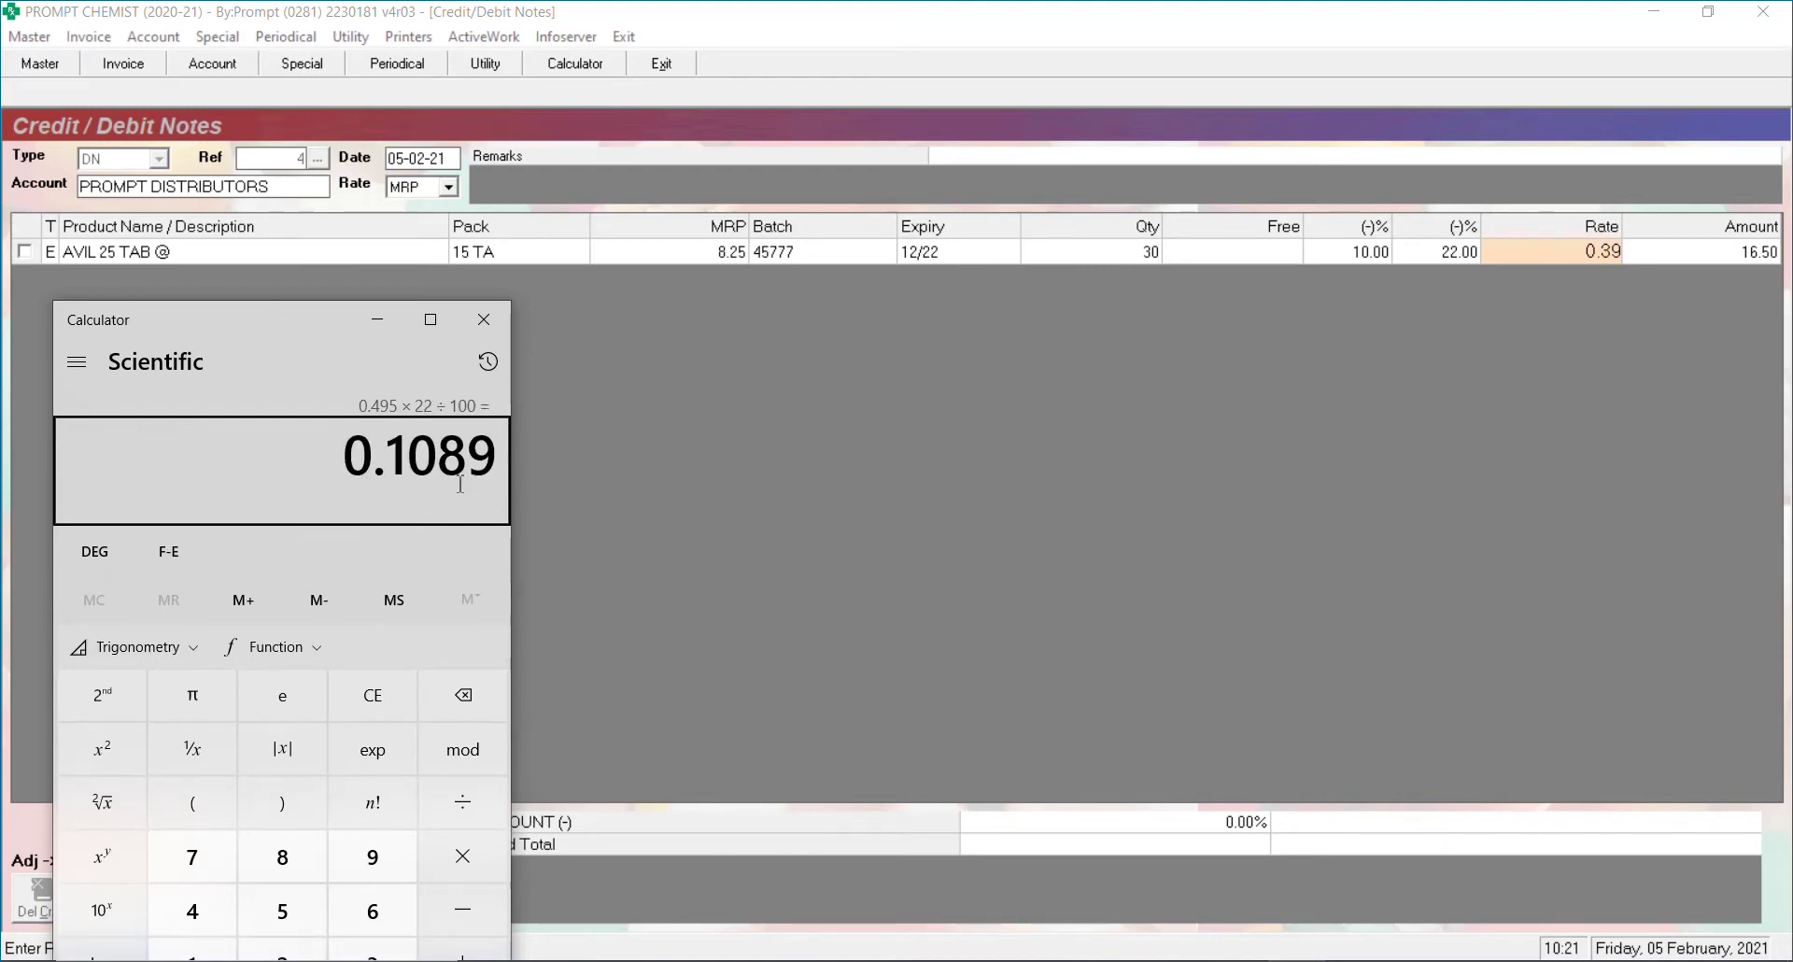
- Subtract 0.495 from the 22% result to work out the net rate, and close Calculator
key(minus)
text(0.495)
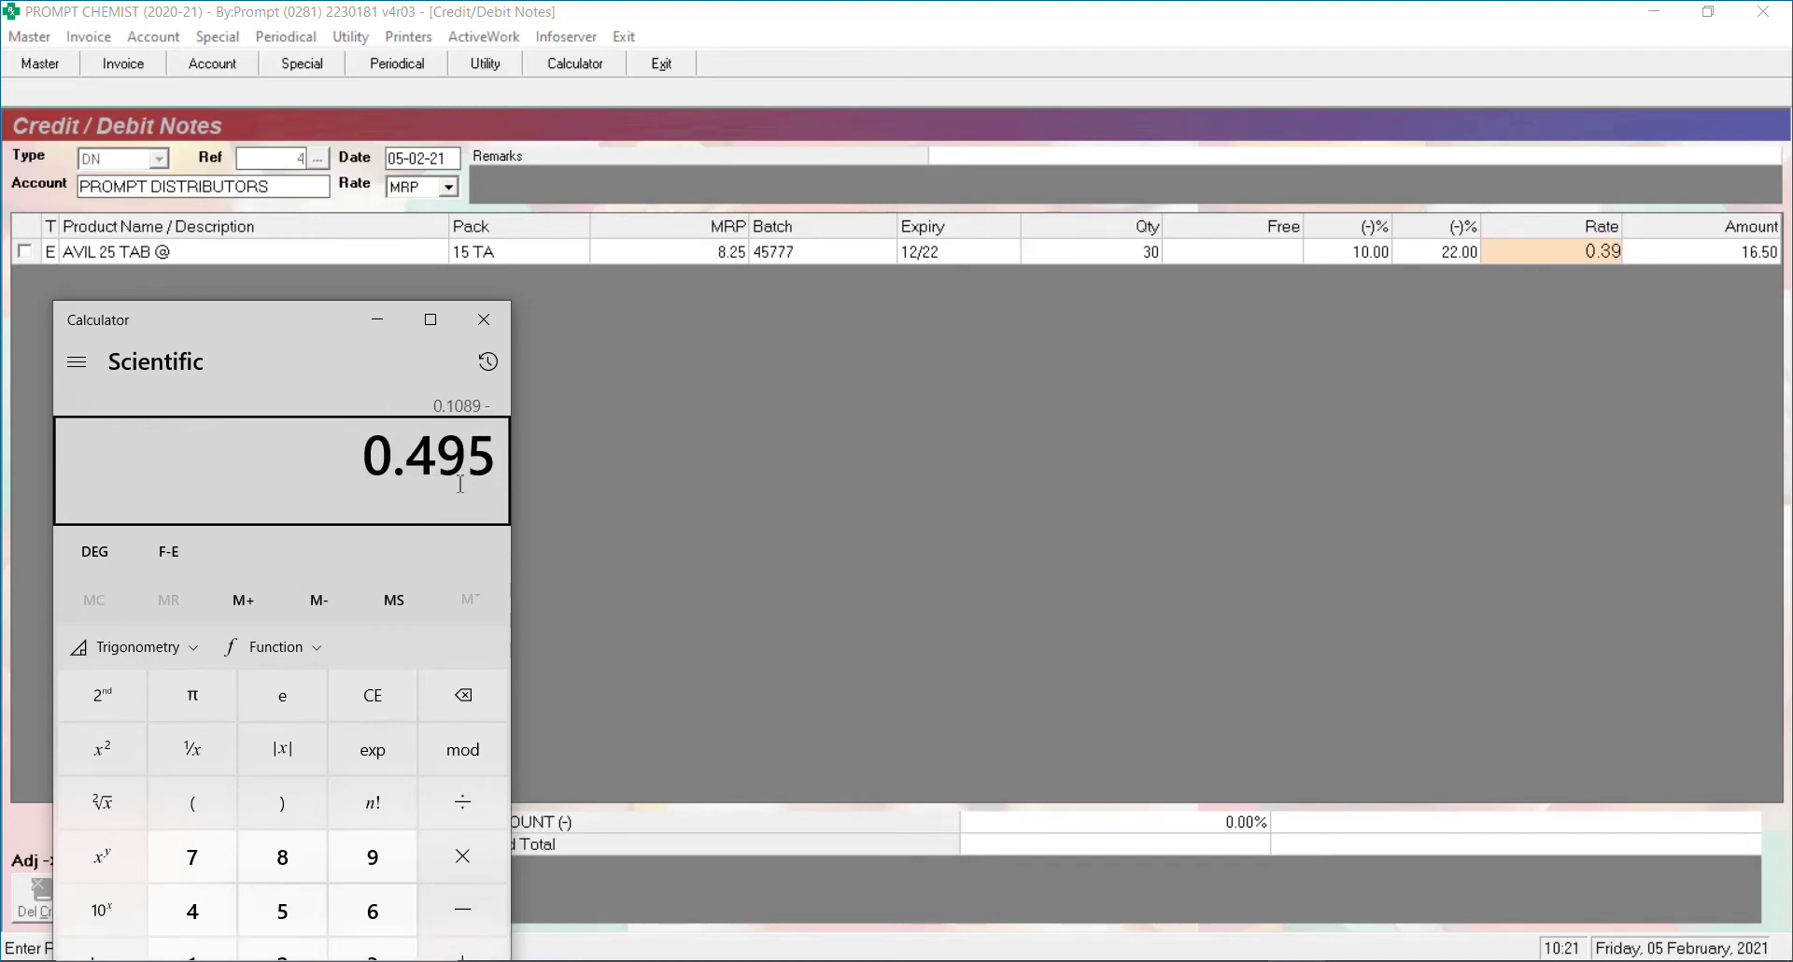
key(Return)
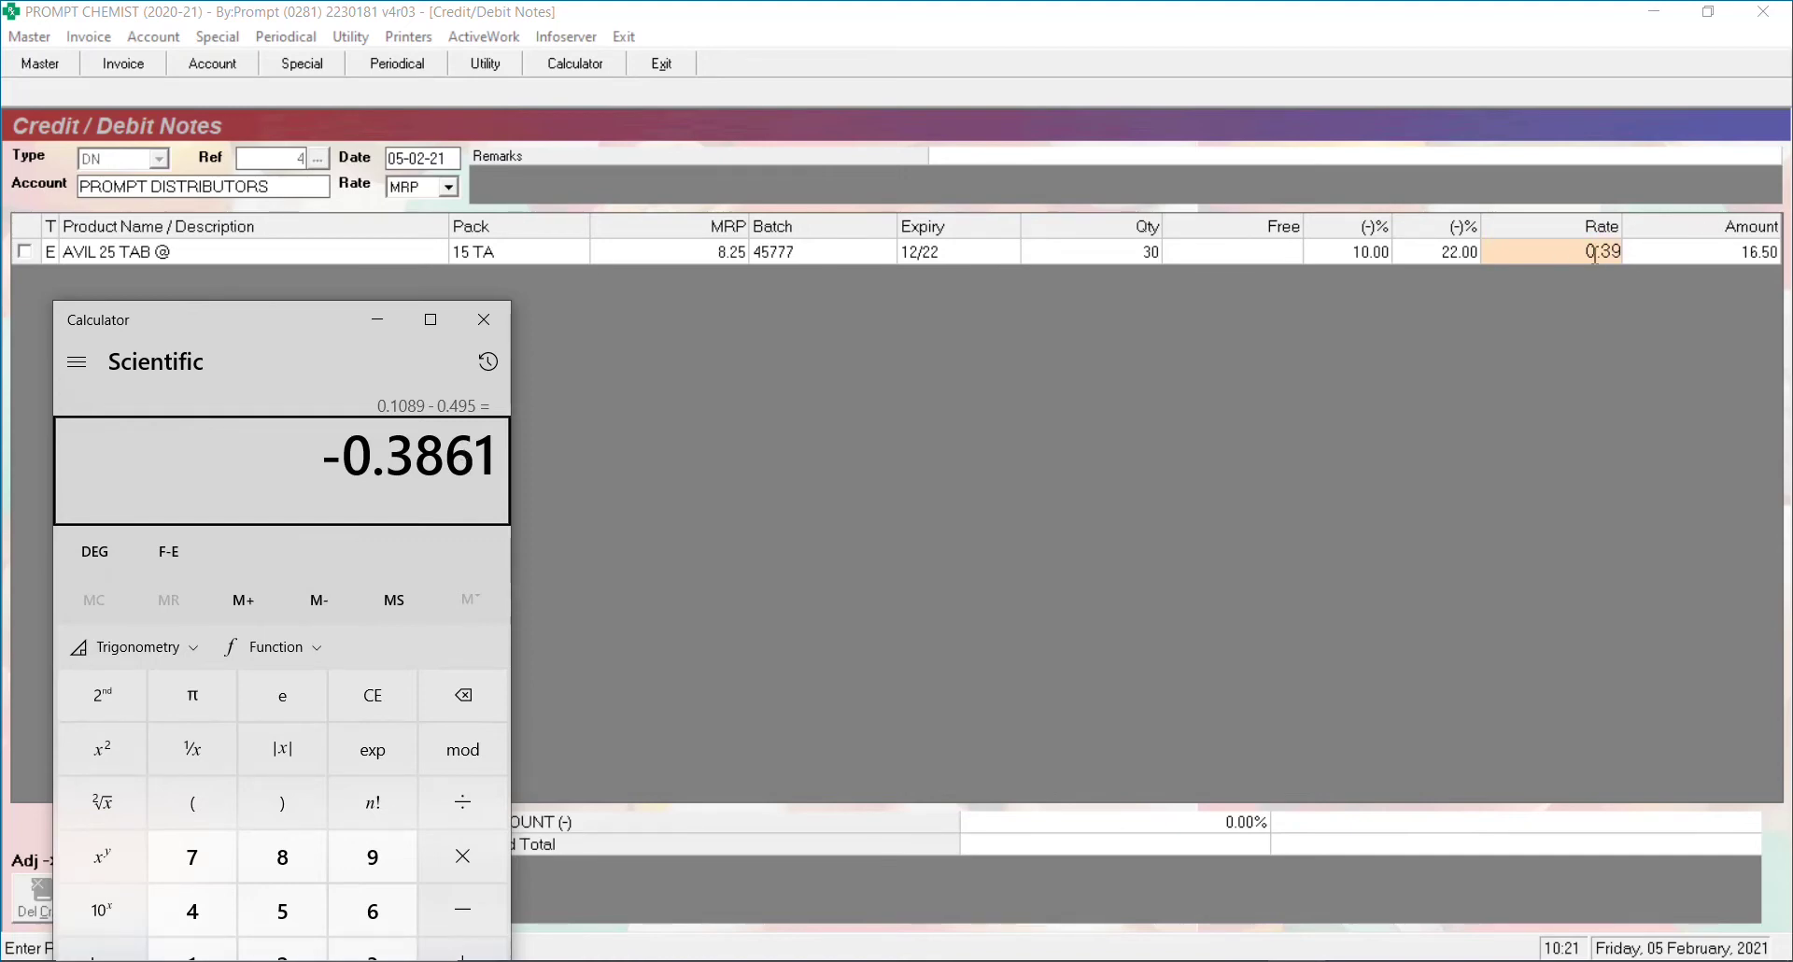
click(483, 327)
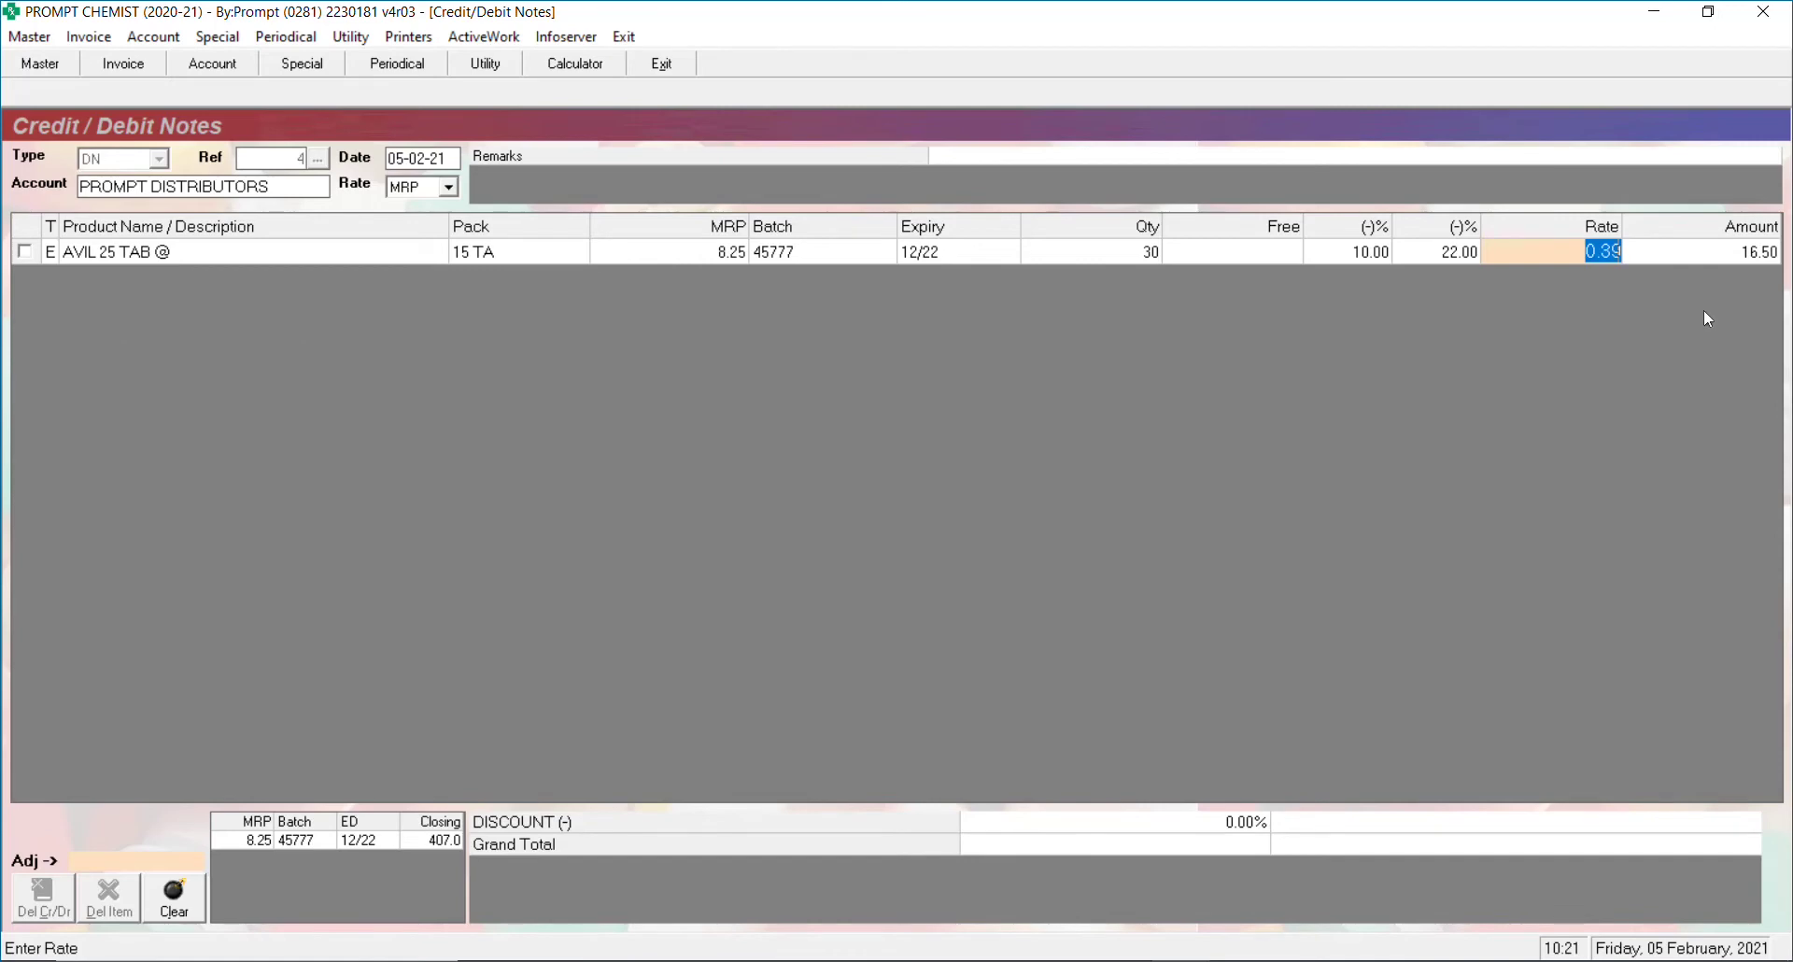
- Set both of the item's deductions to 0% and enter a rate of 0.39
key(Left)
key(Left)
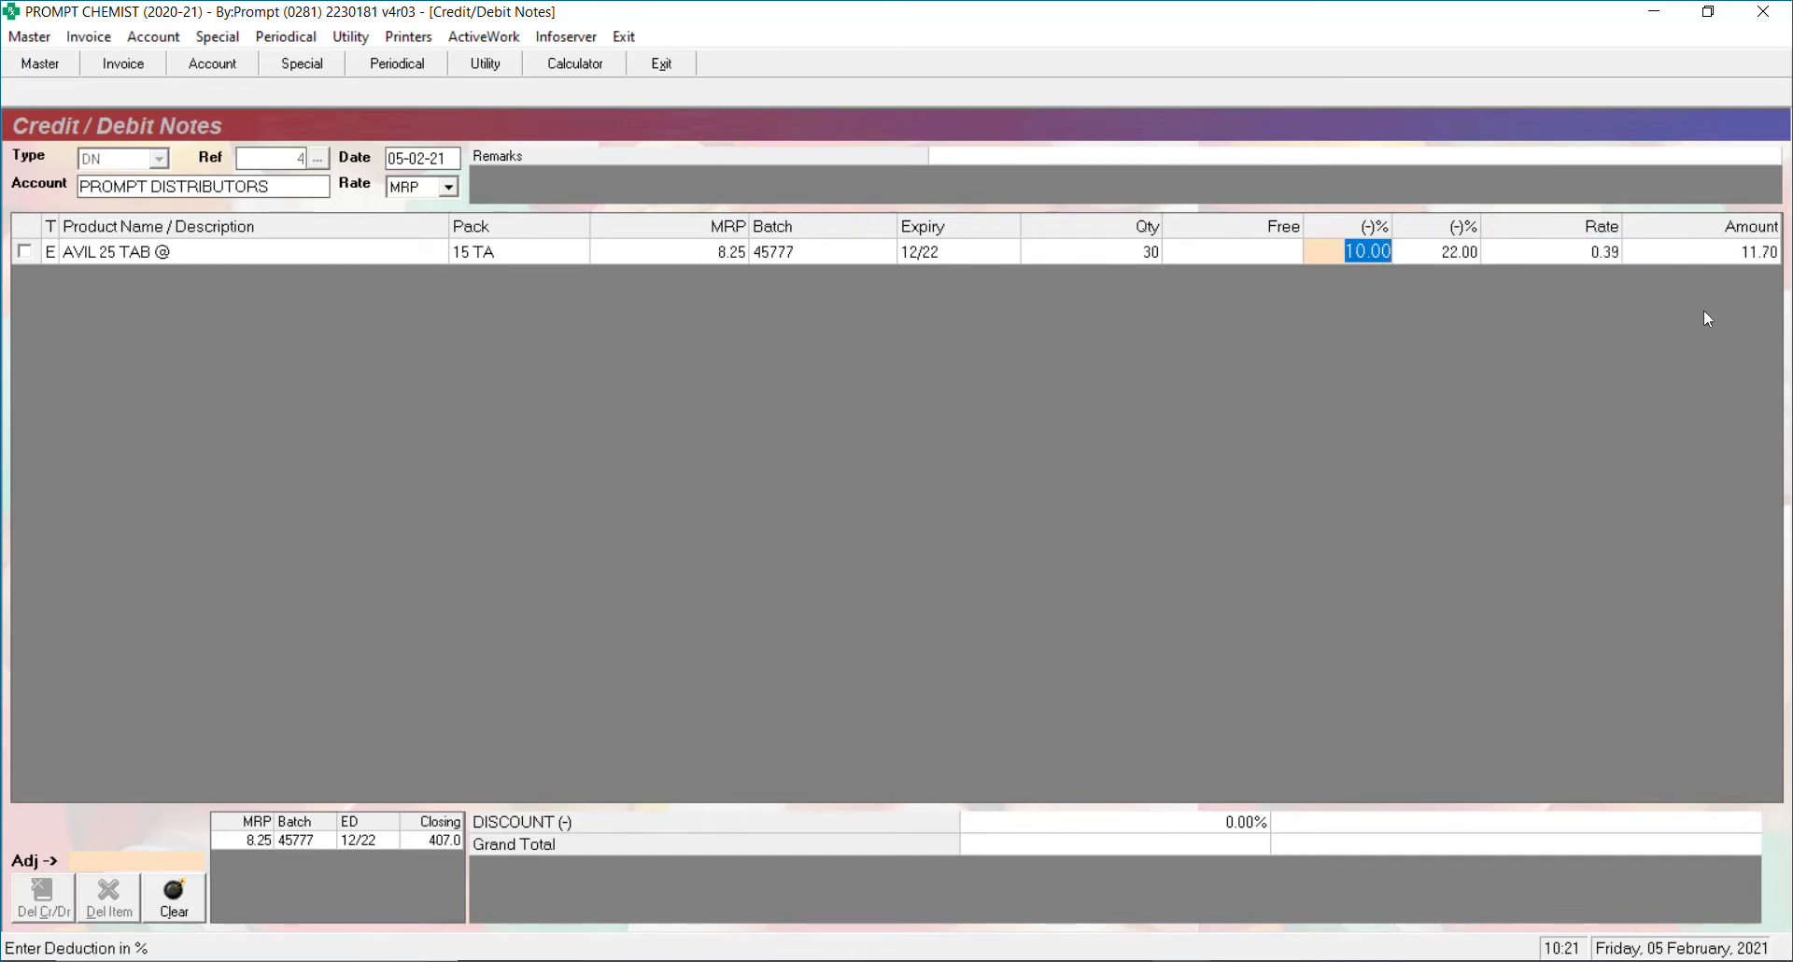
text(0)
key(Return)
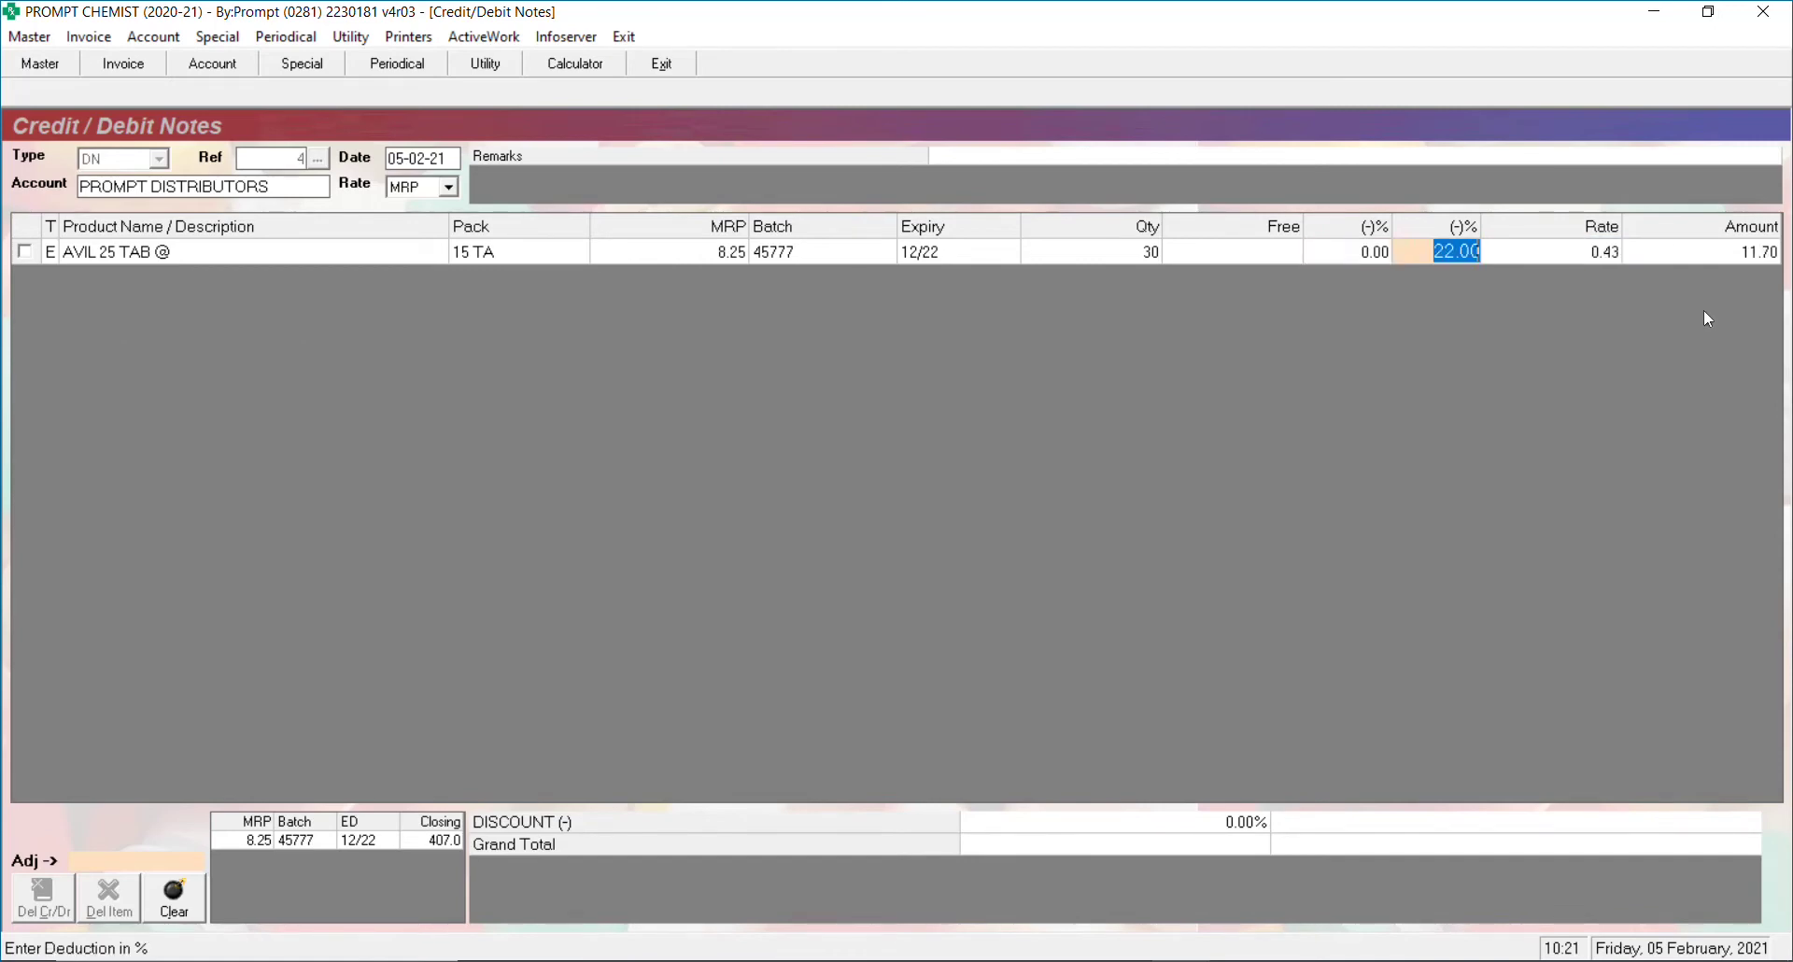
text(0)
key(Return)
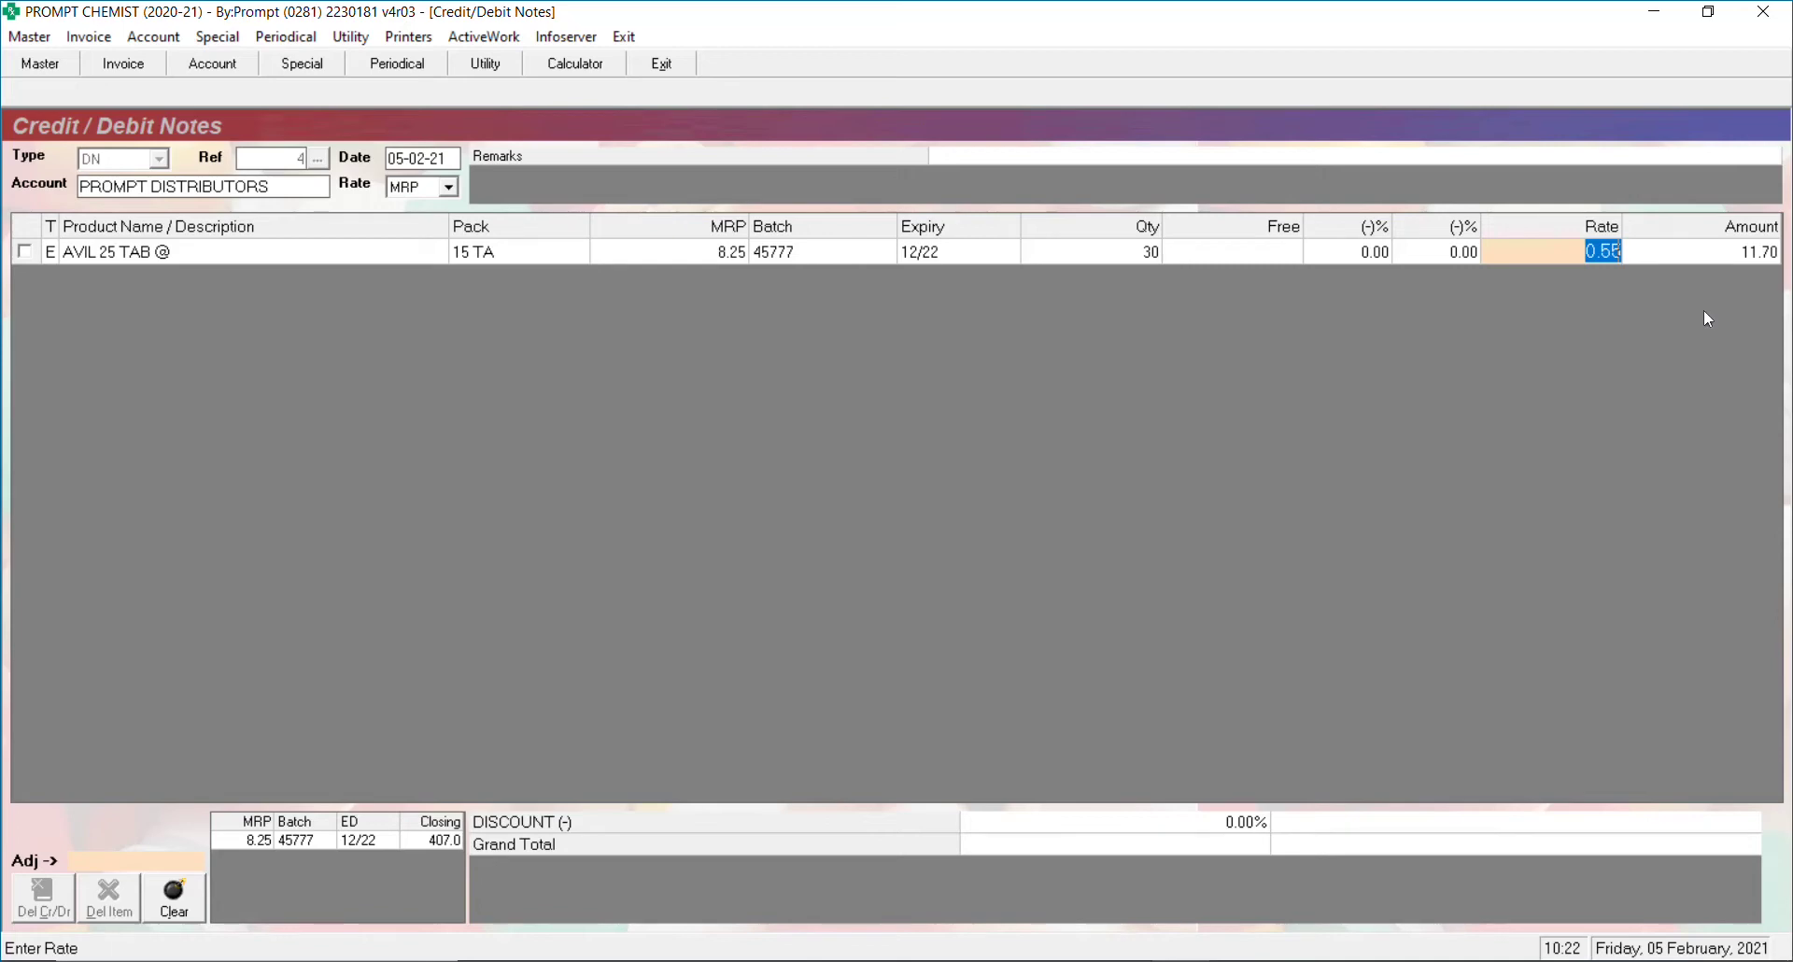
text(0.39)
key(Return)
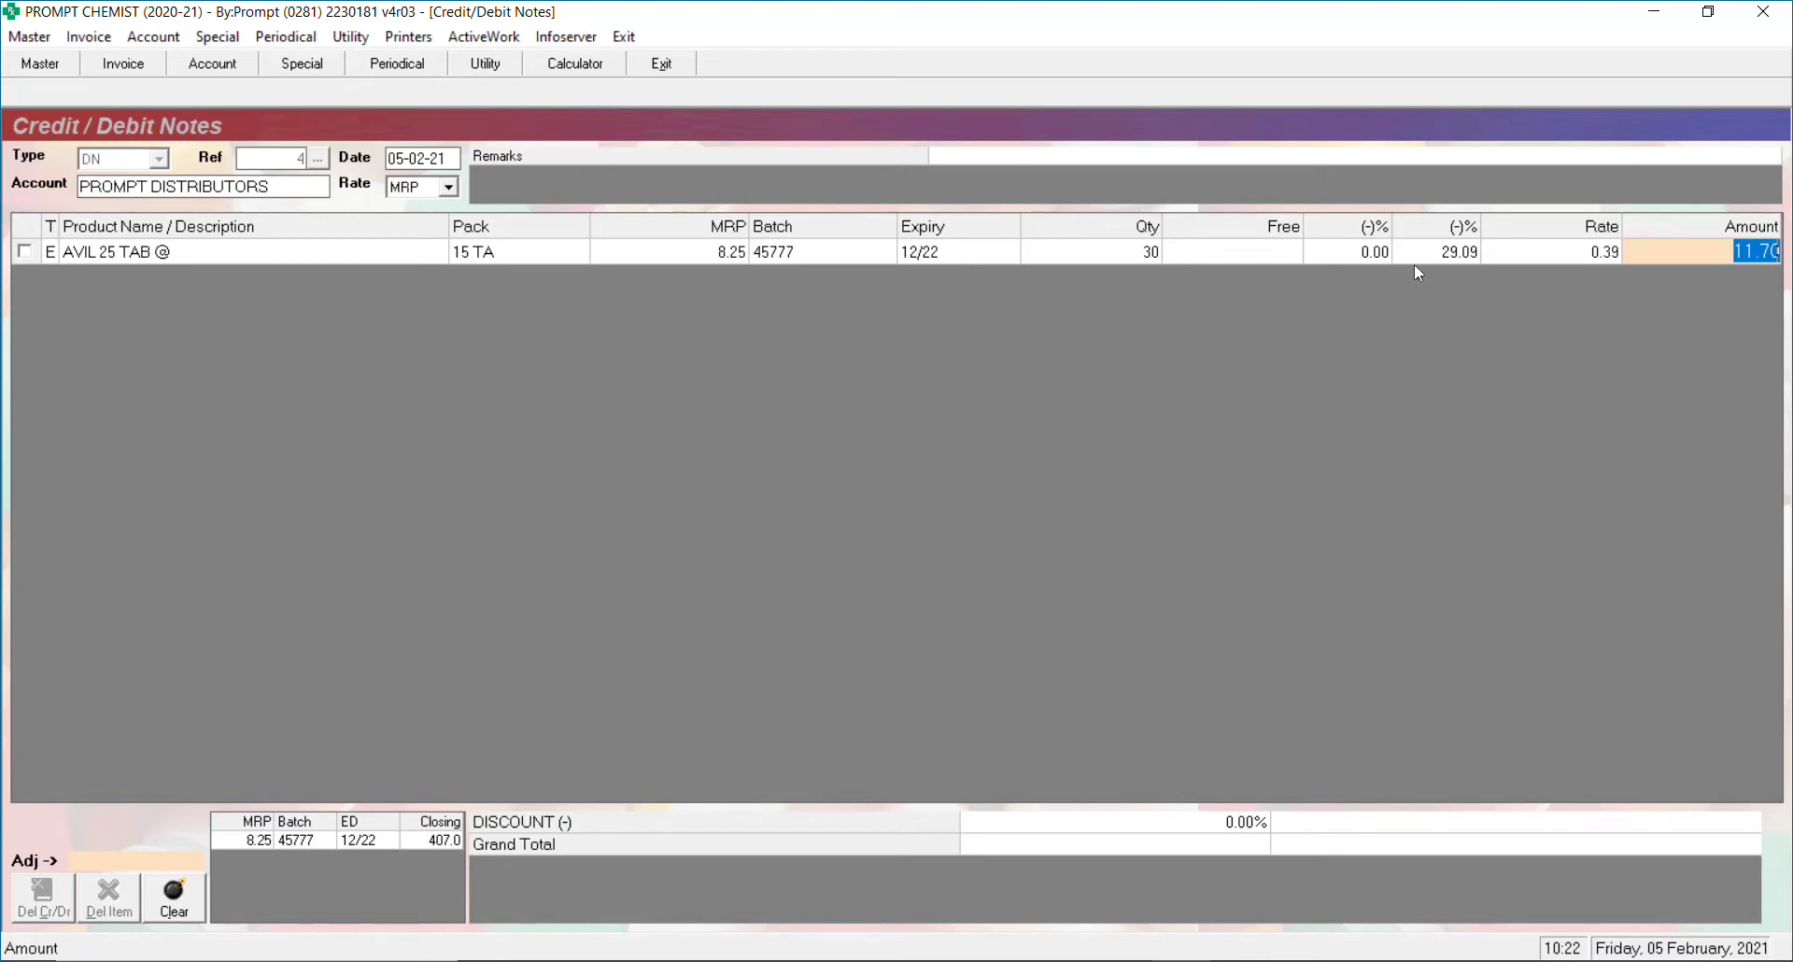
- Reset the item's second deduction to 0%, leaving the first deduction as it is
click(1327, 254)
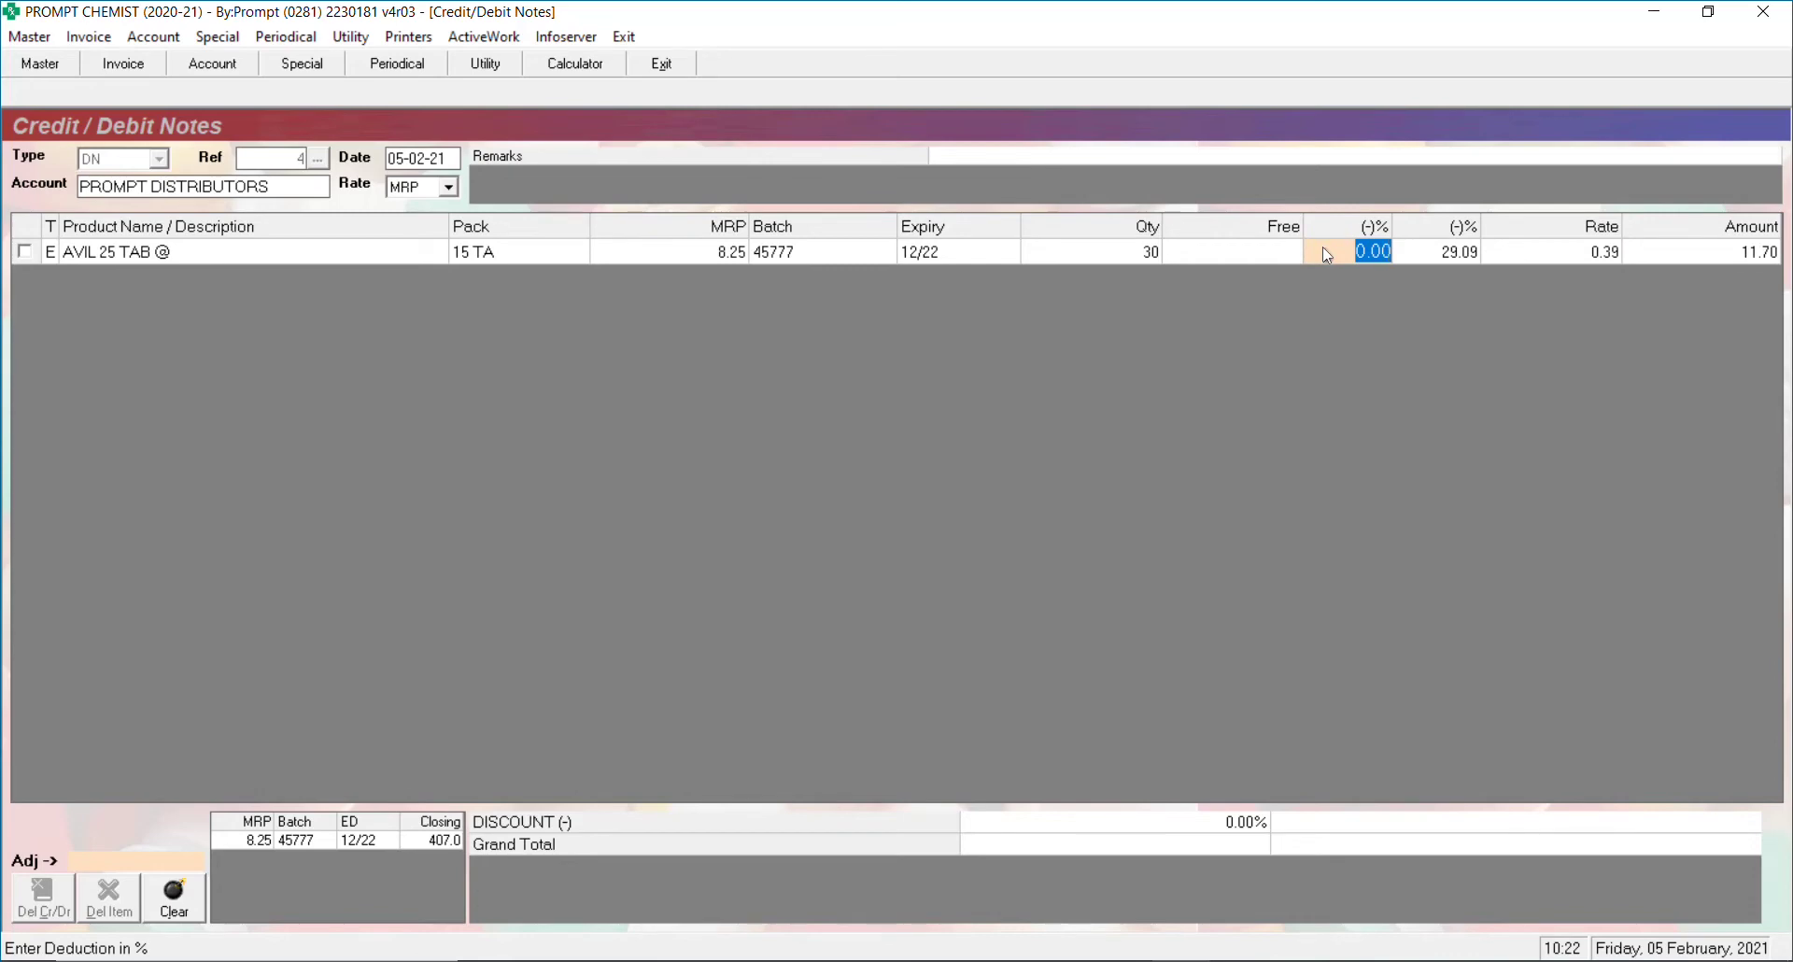
key(Return)
text(0)
key(Return)
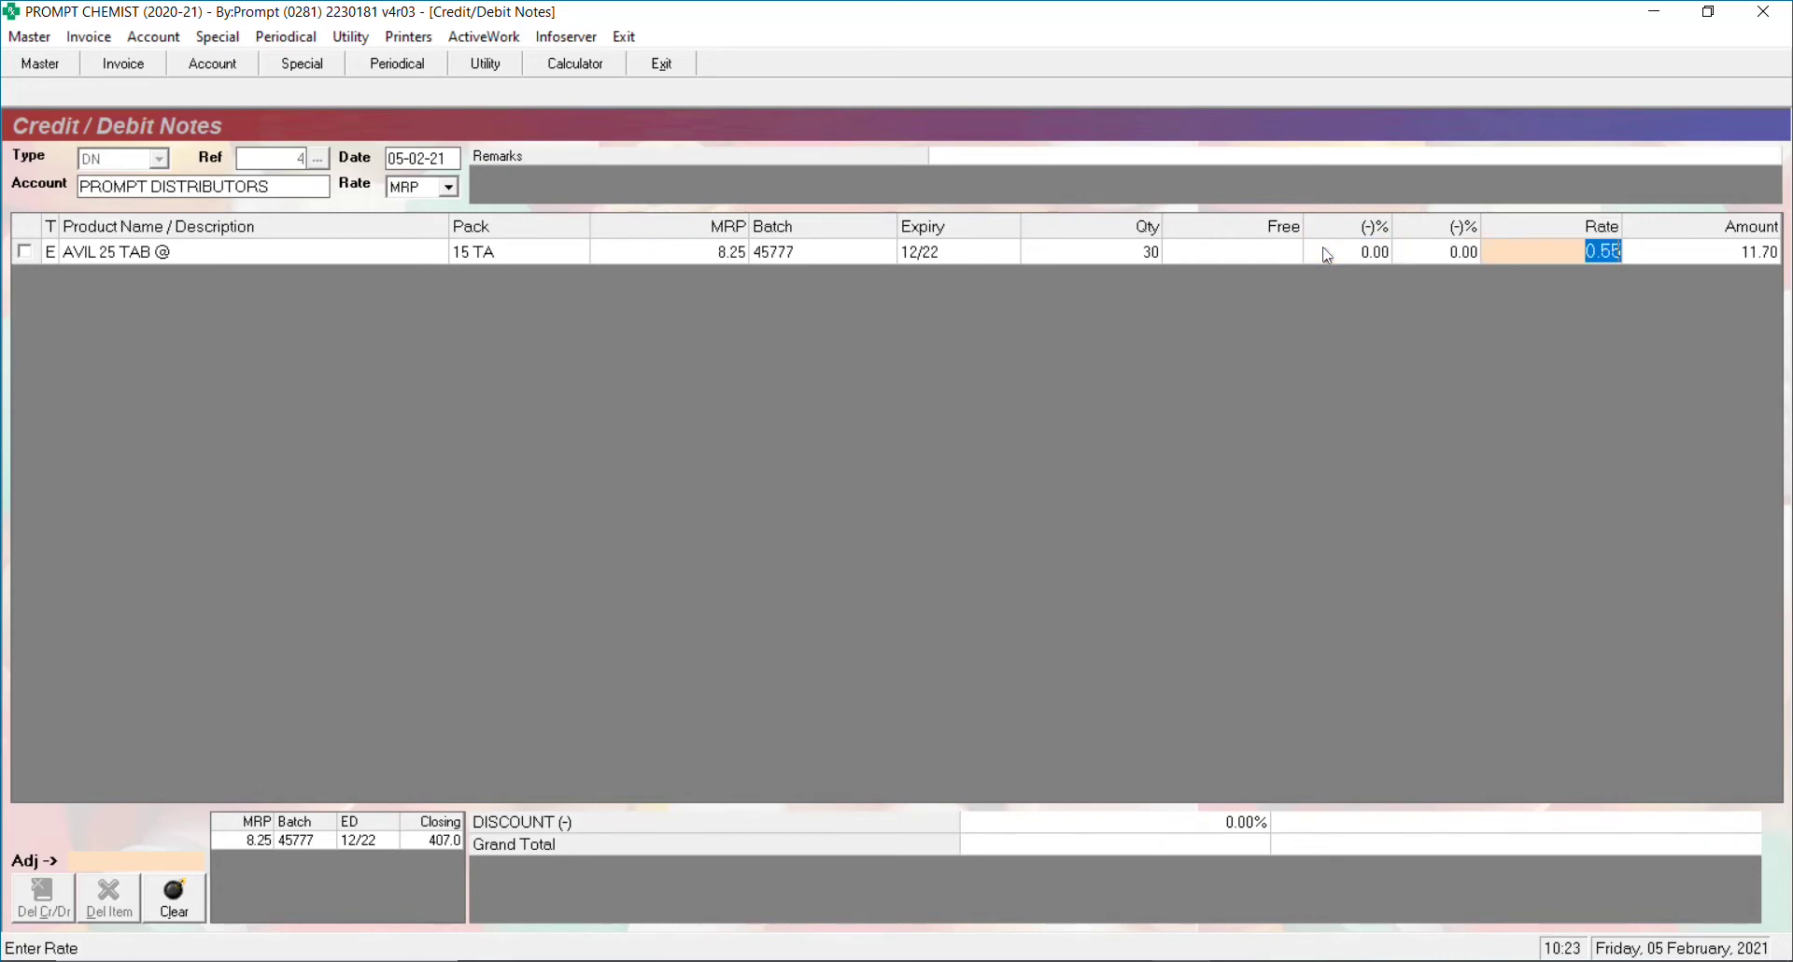
- Enter 10% as the item's first deduction and 22% as its second deduction
click(1327, 254)
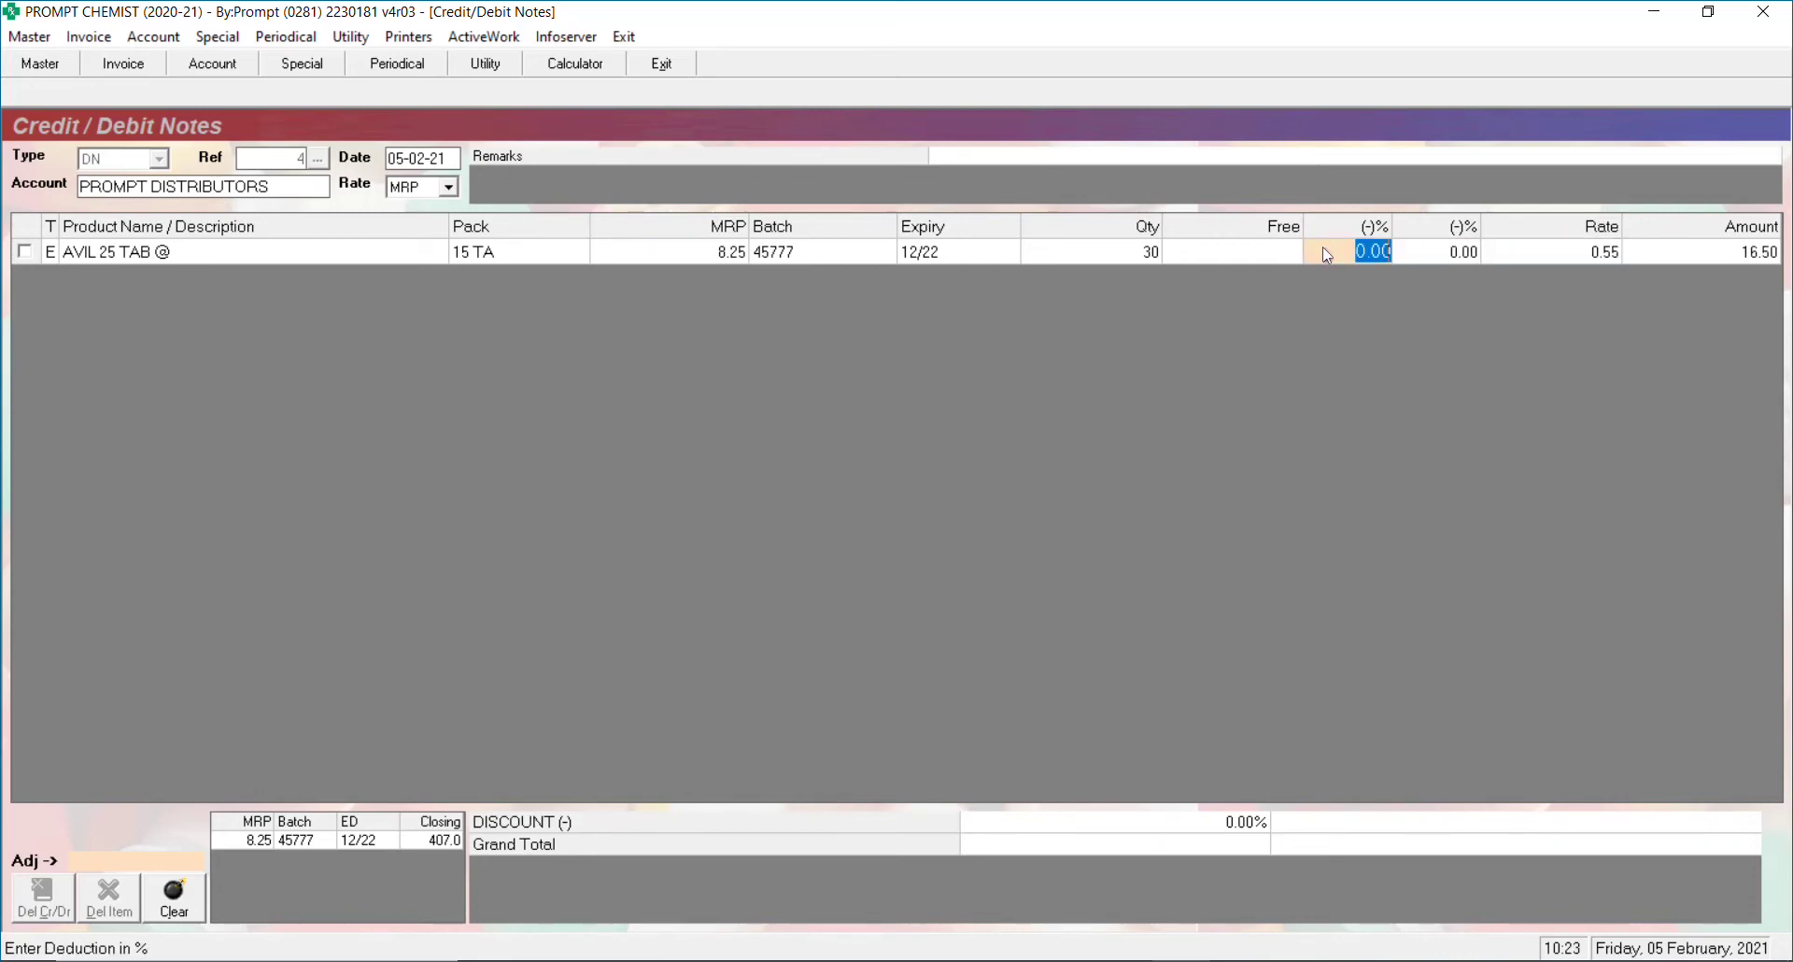
text(10)
key(Return)
text(22)
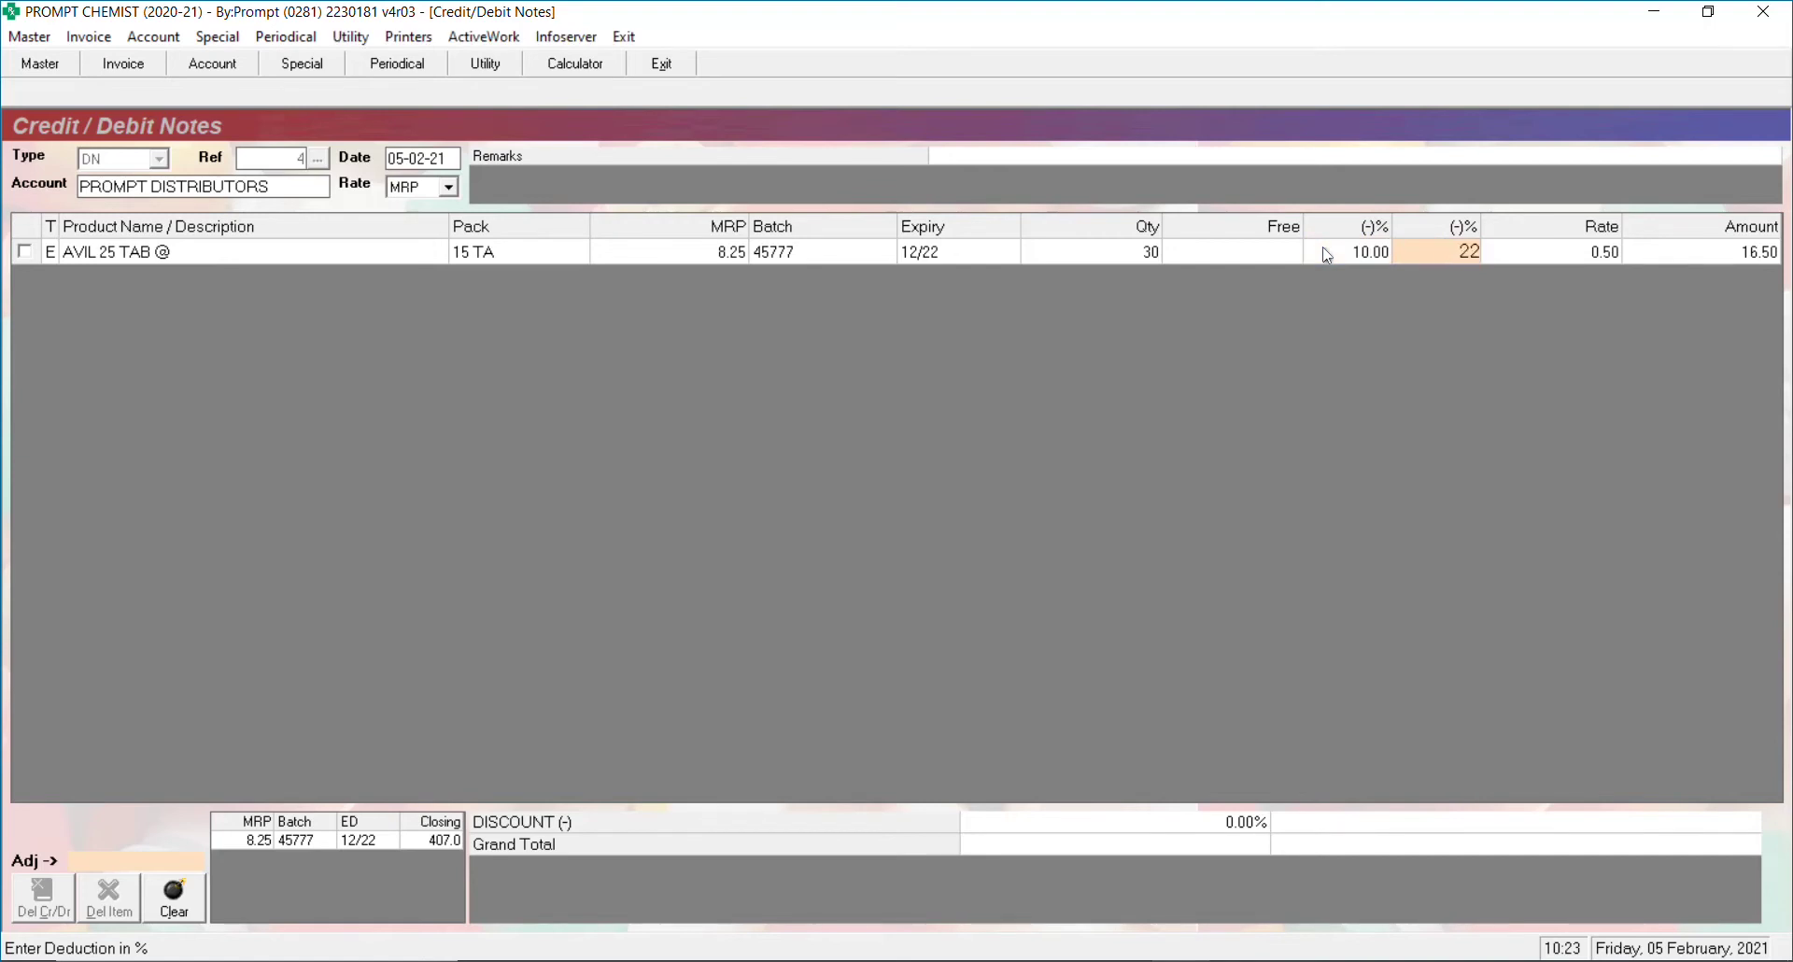
key(Return)
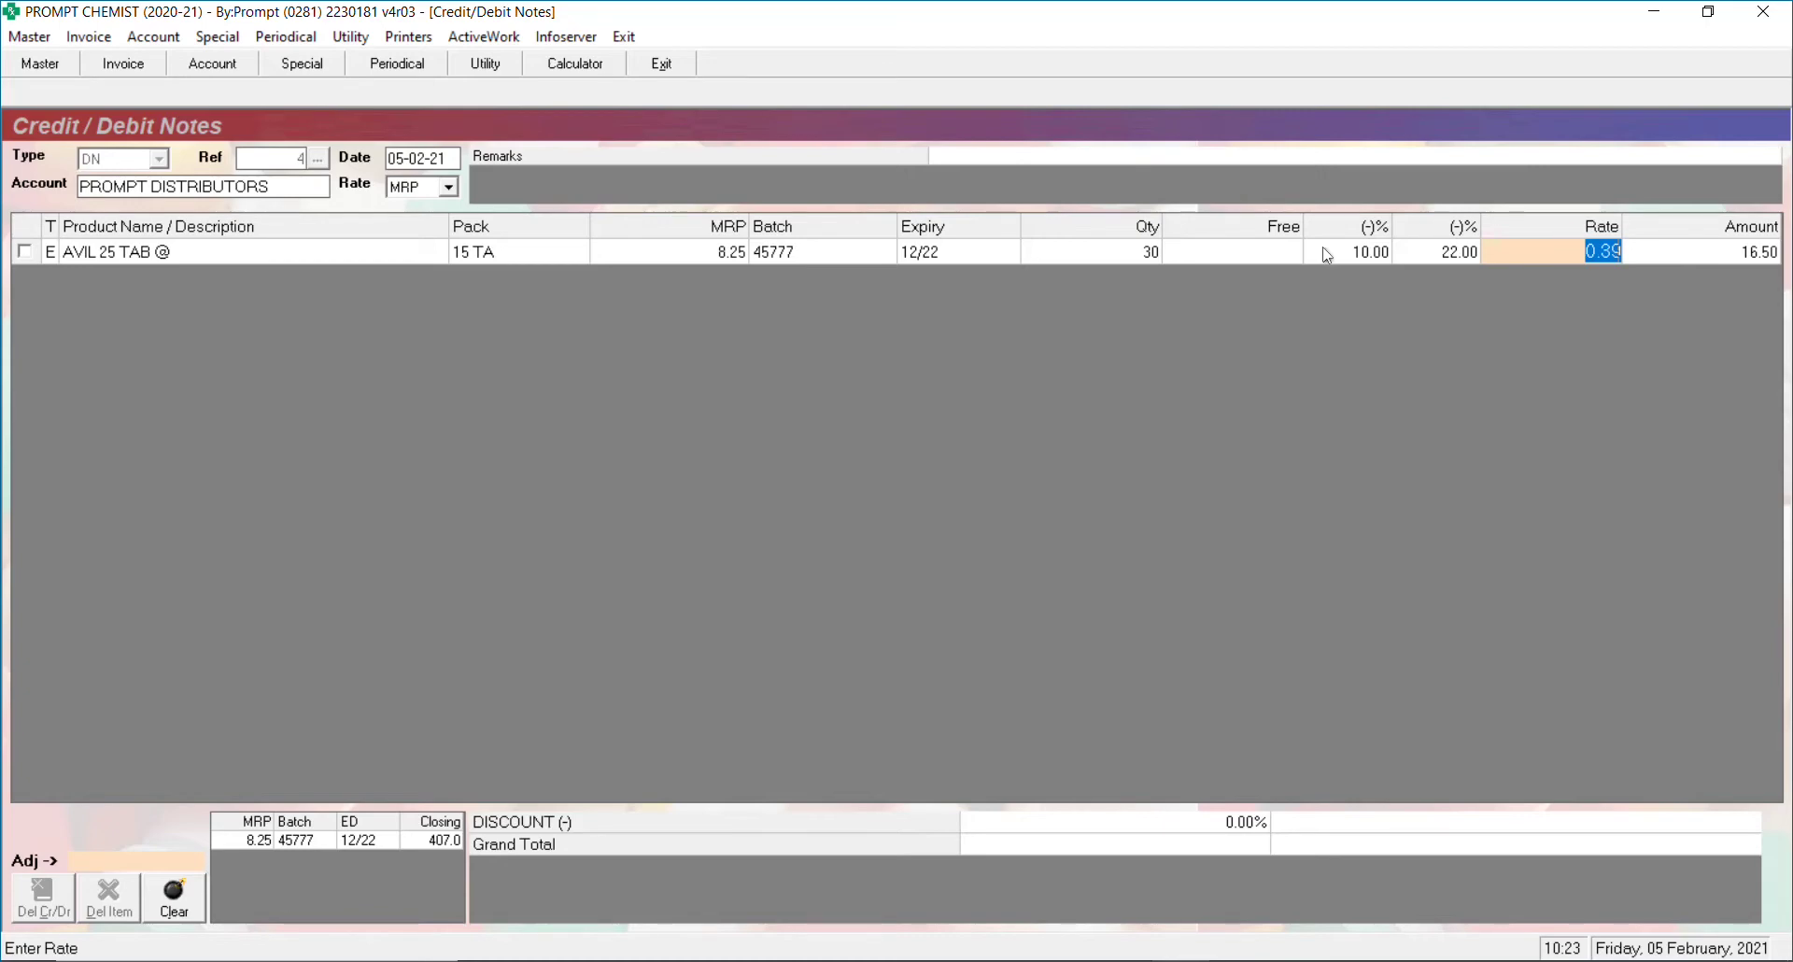
- Try a single combined deduction by setting the item's first deduction to 0% and the second to 32%
key(Left)
key(Left)
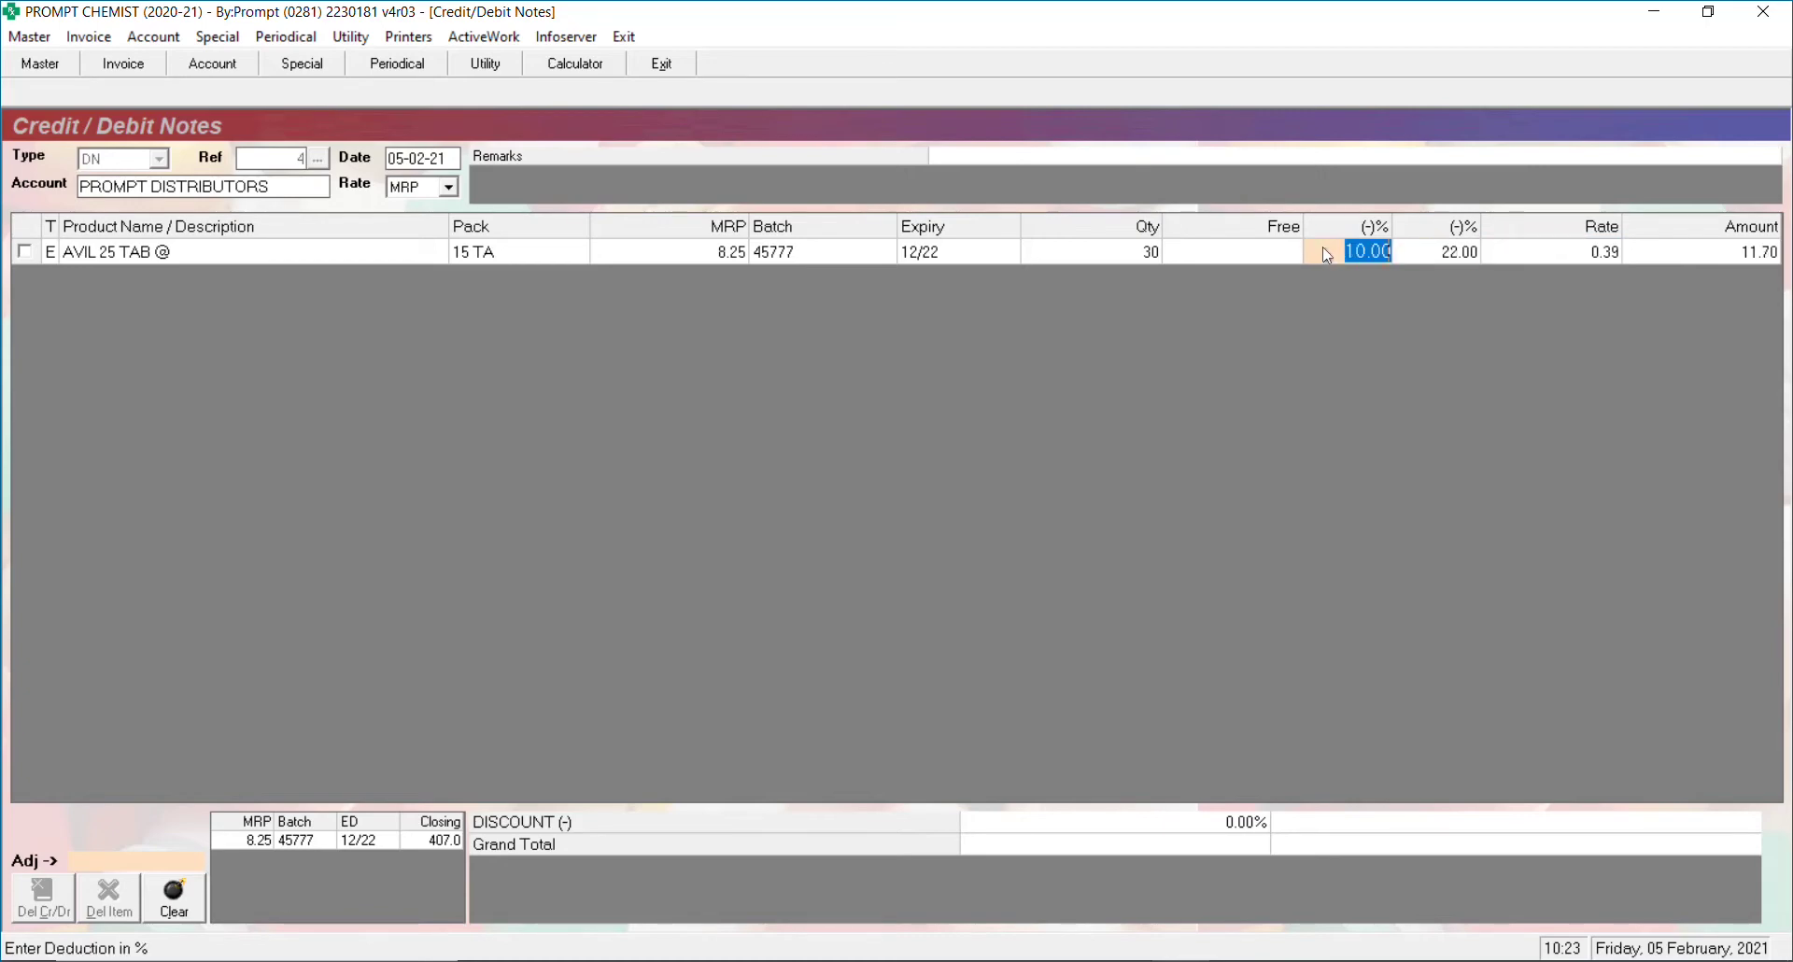
text(0)
key(Return)
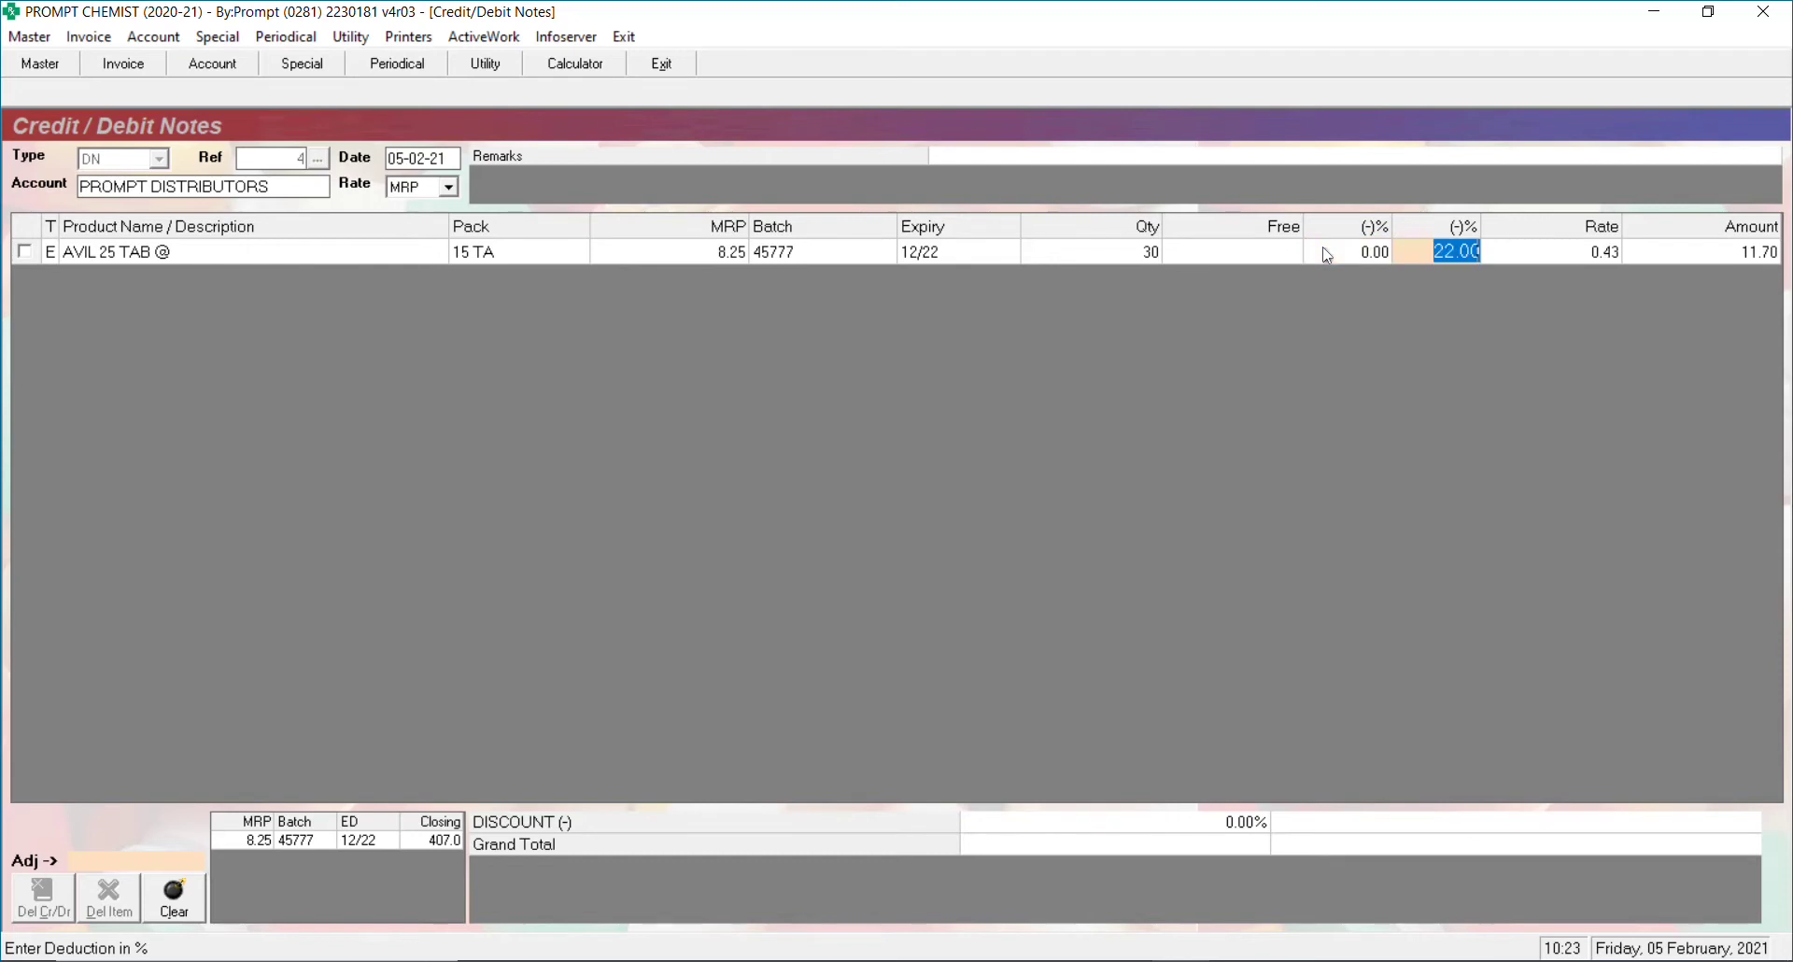
text(32)
key(Return)
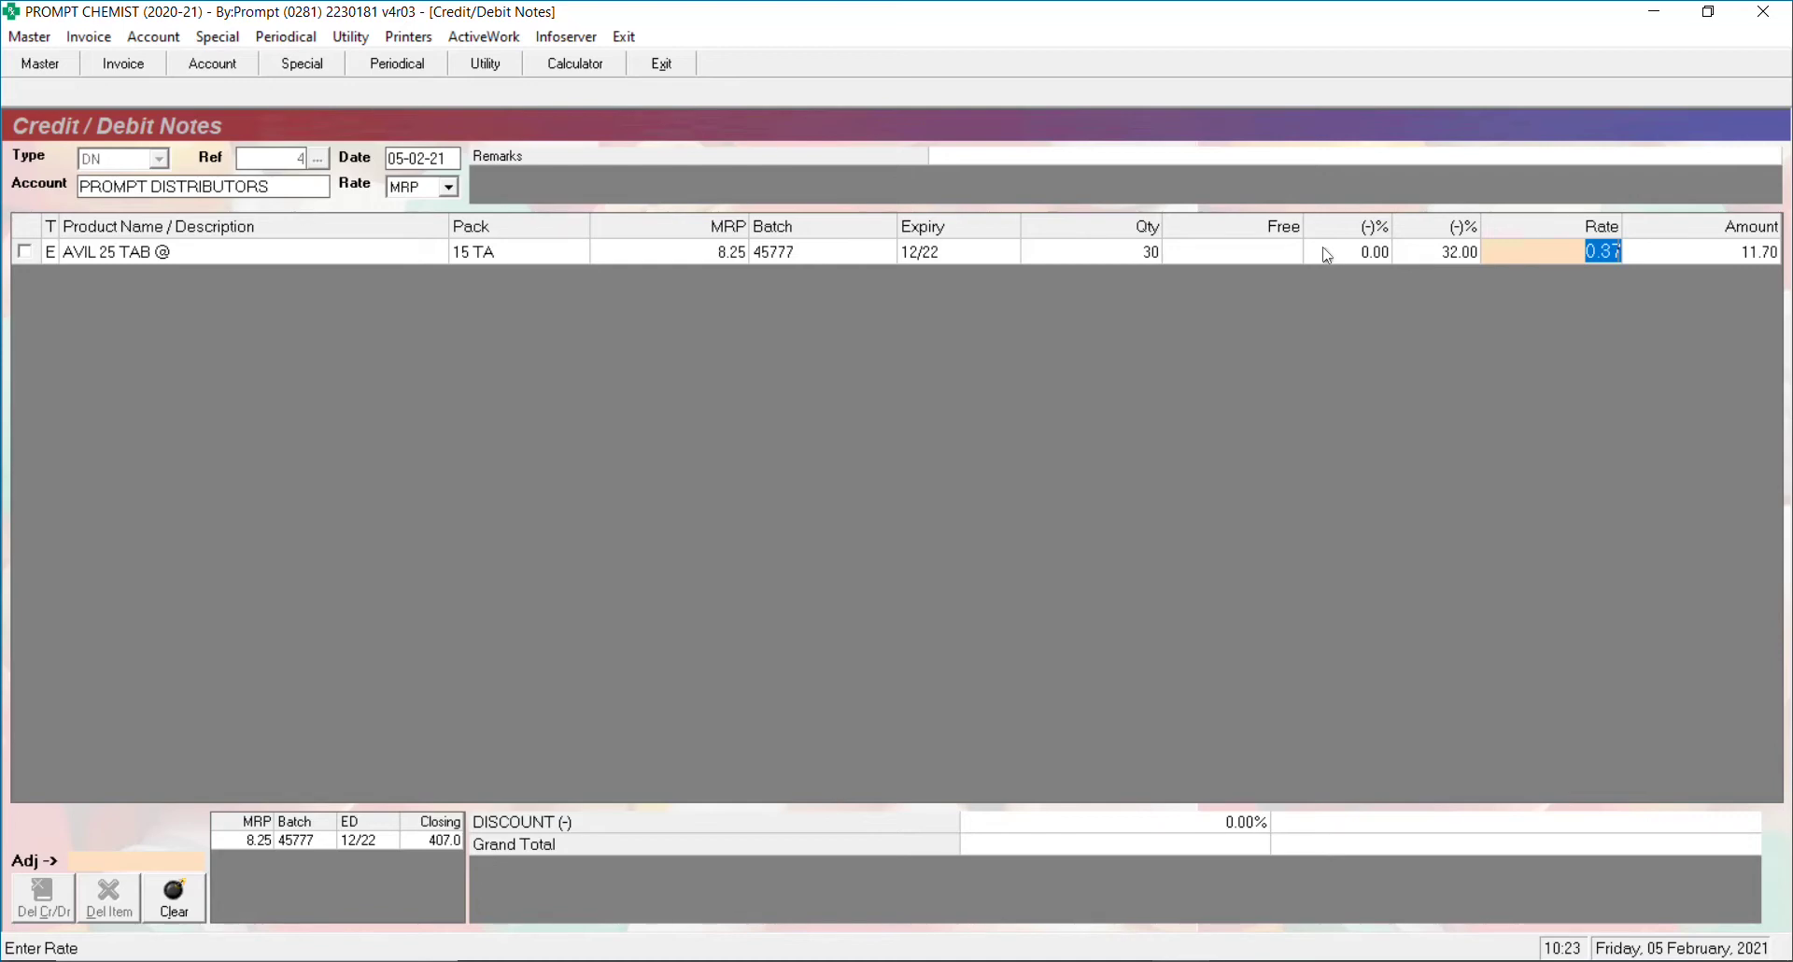
- Clear the item's second deduction
key(shift+Tab)
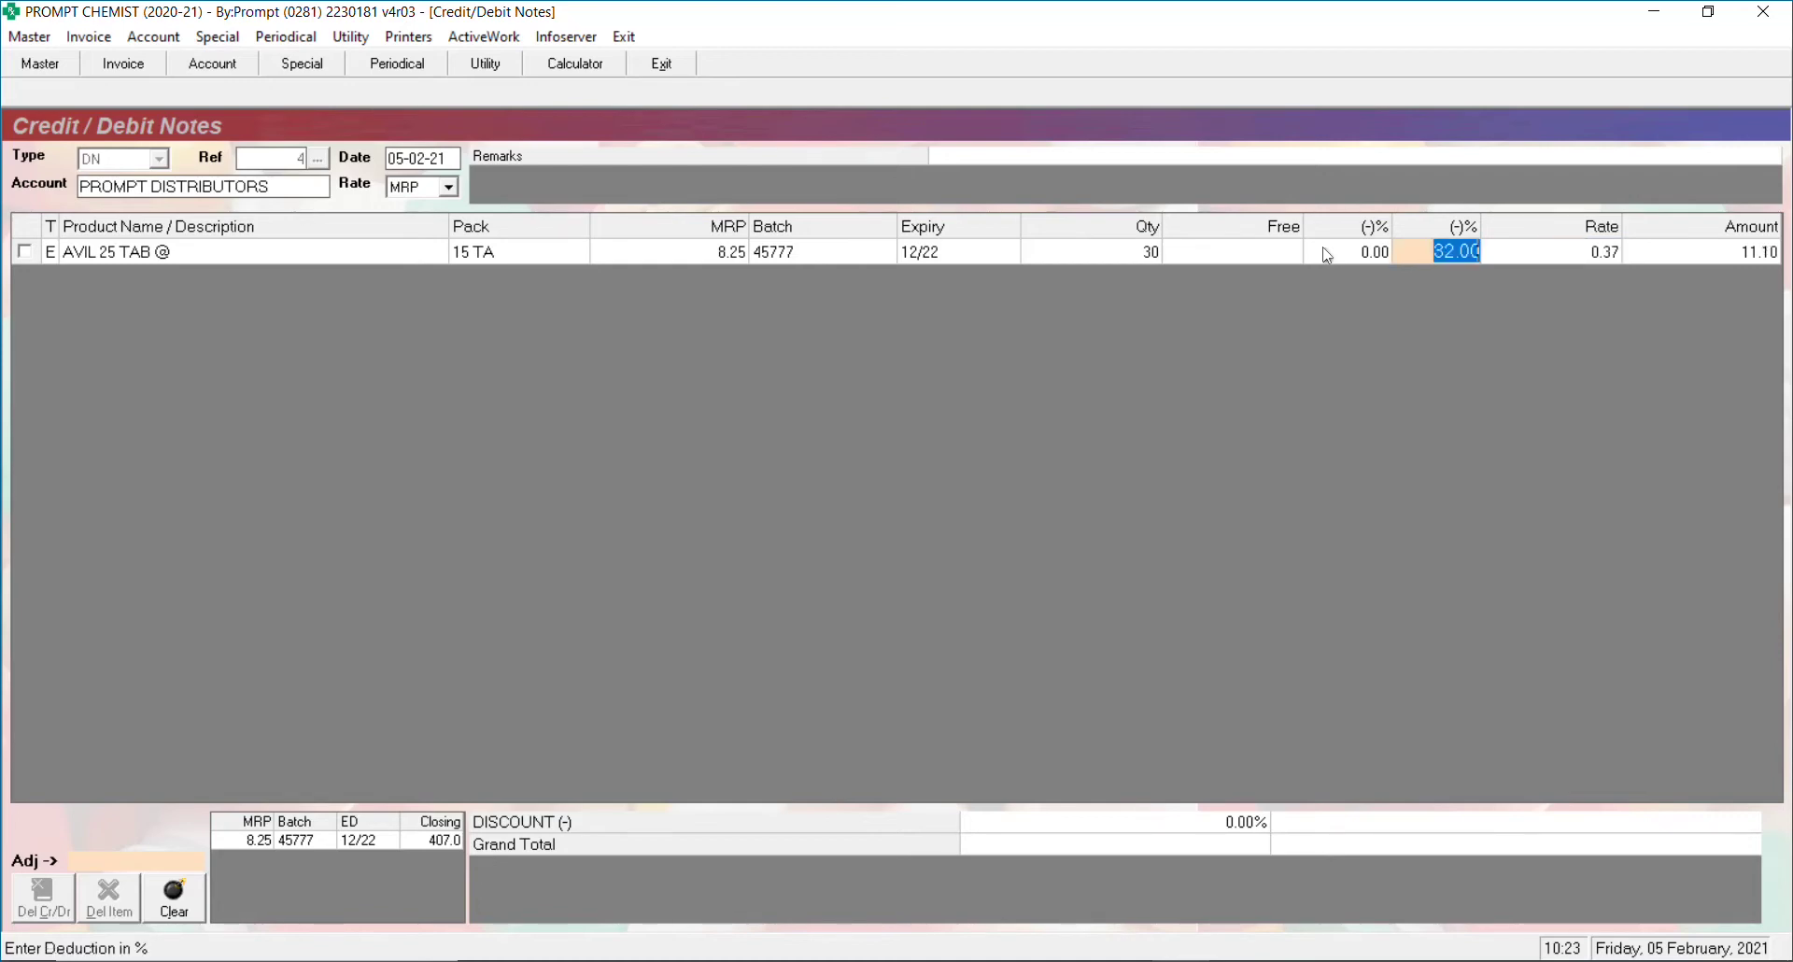
key(Delete)
key(Tab)
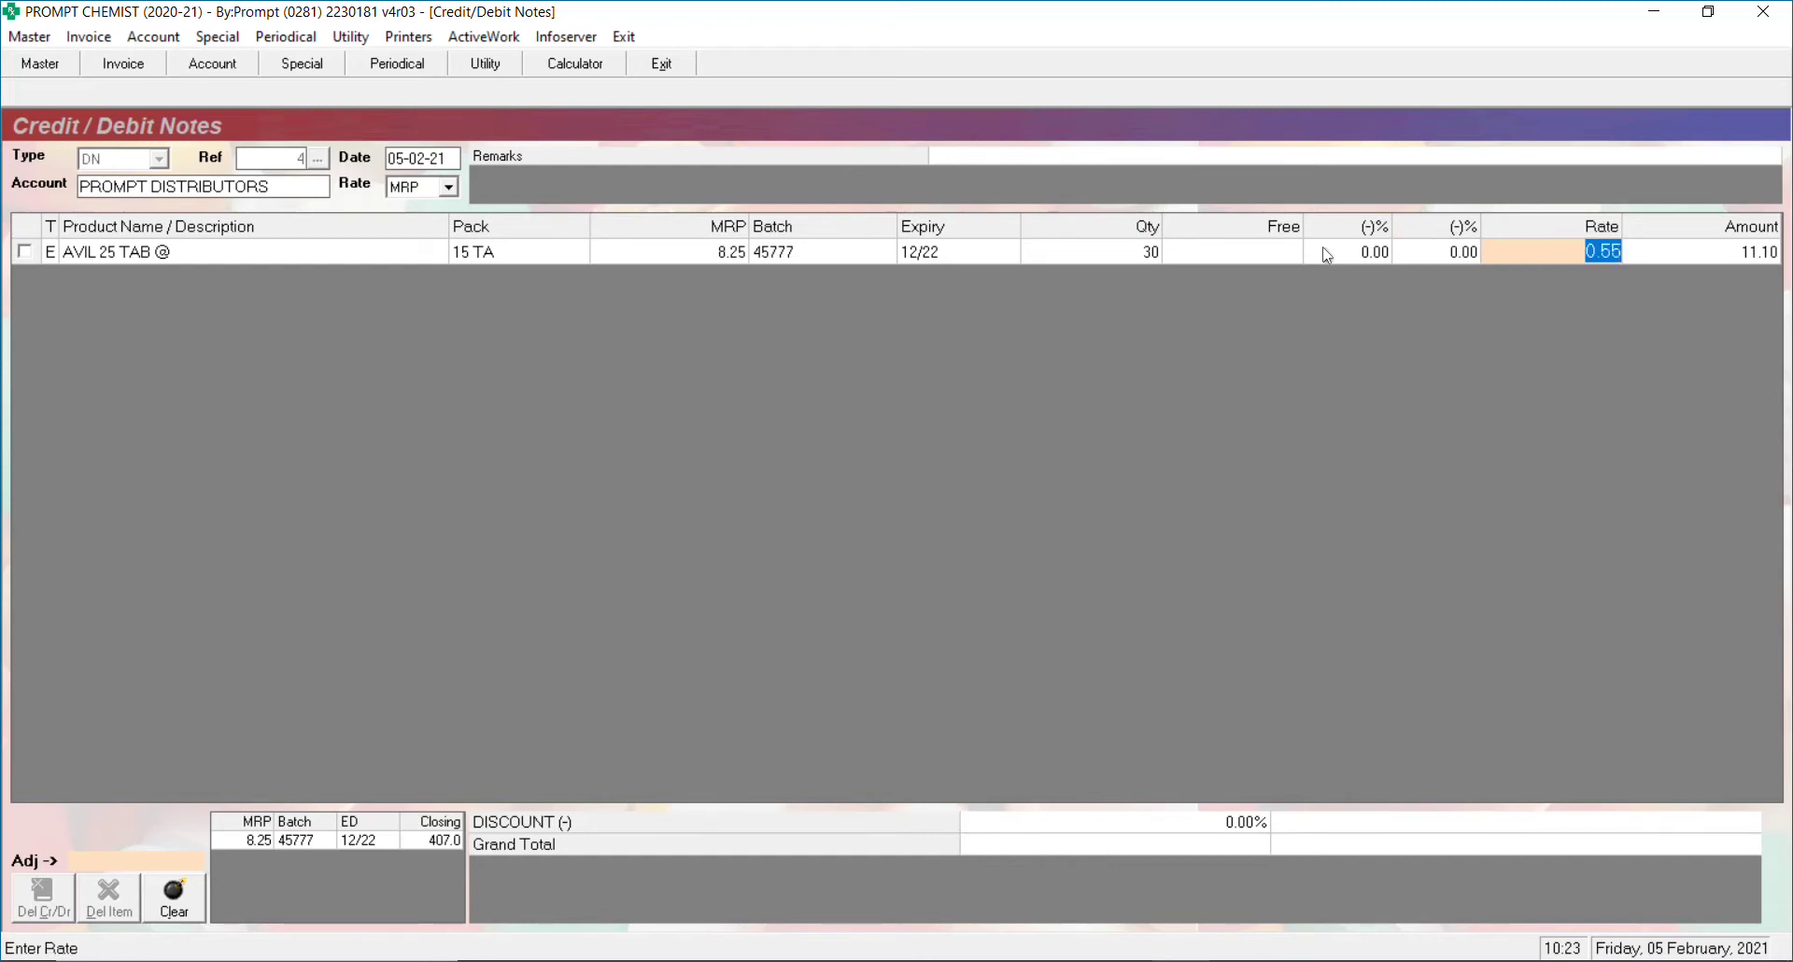
- Set the AVIL 25 TAB @ item's deductions back to 10% first and 22% second
key(shift+Tab)
key(shift+Tab)
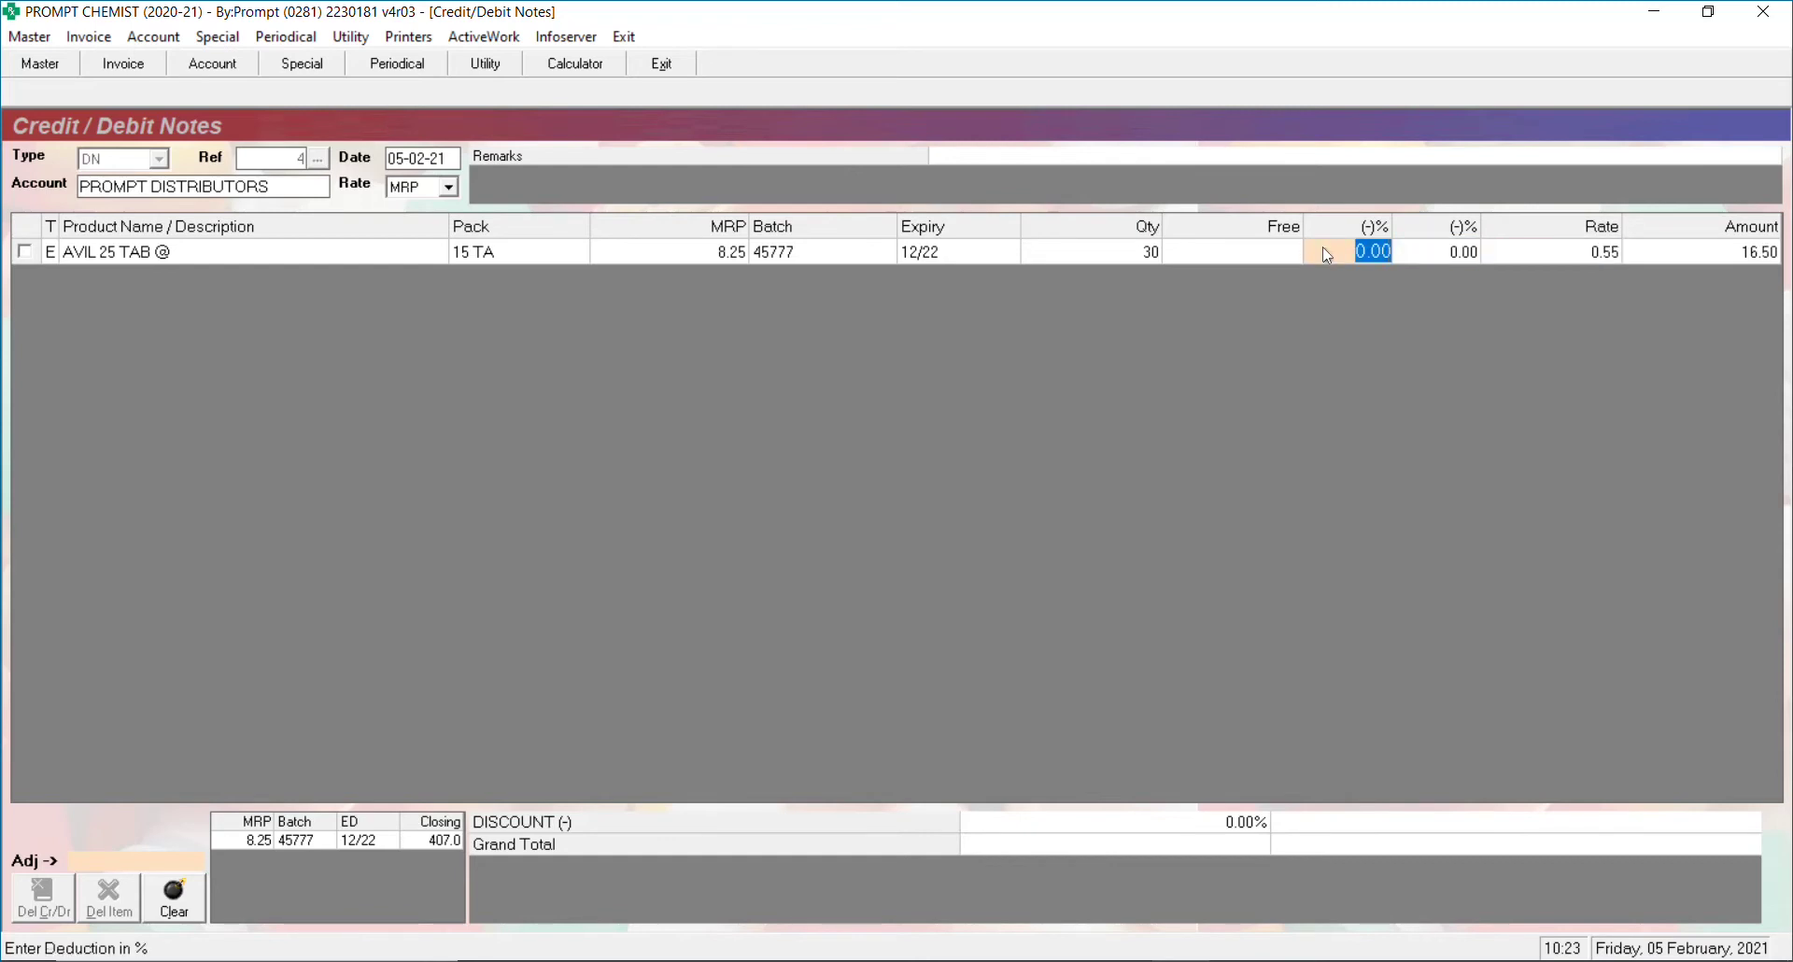
text(10)
key(Tab)
text(22)
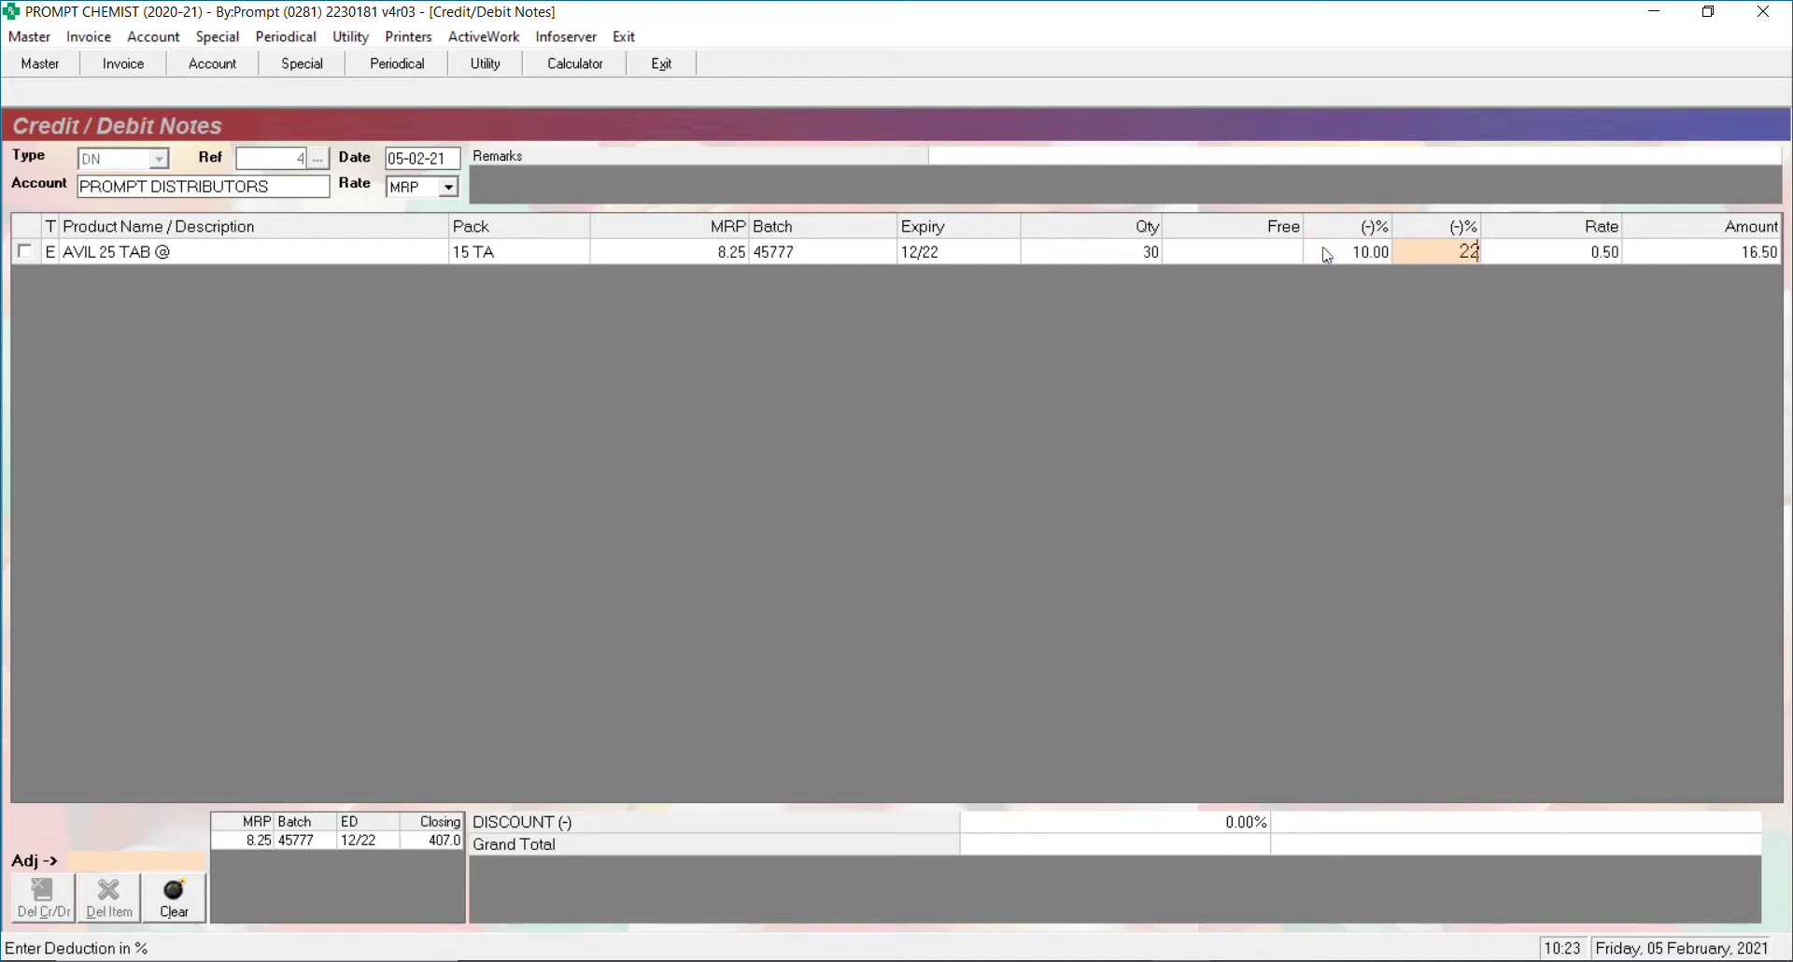
key(Tab)
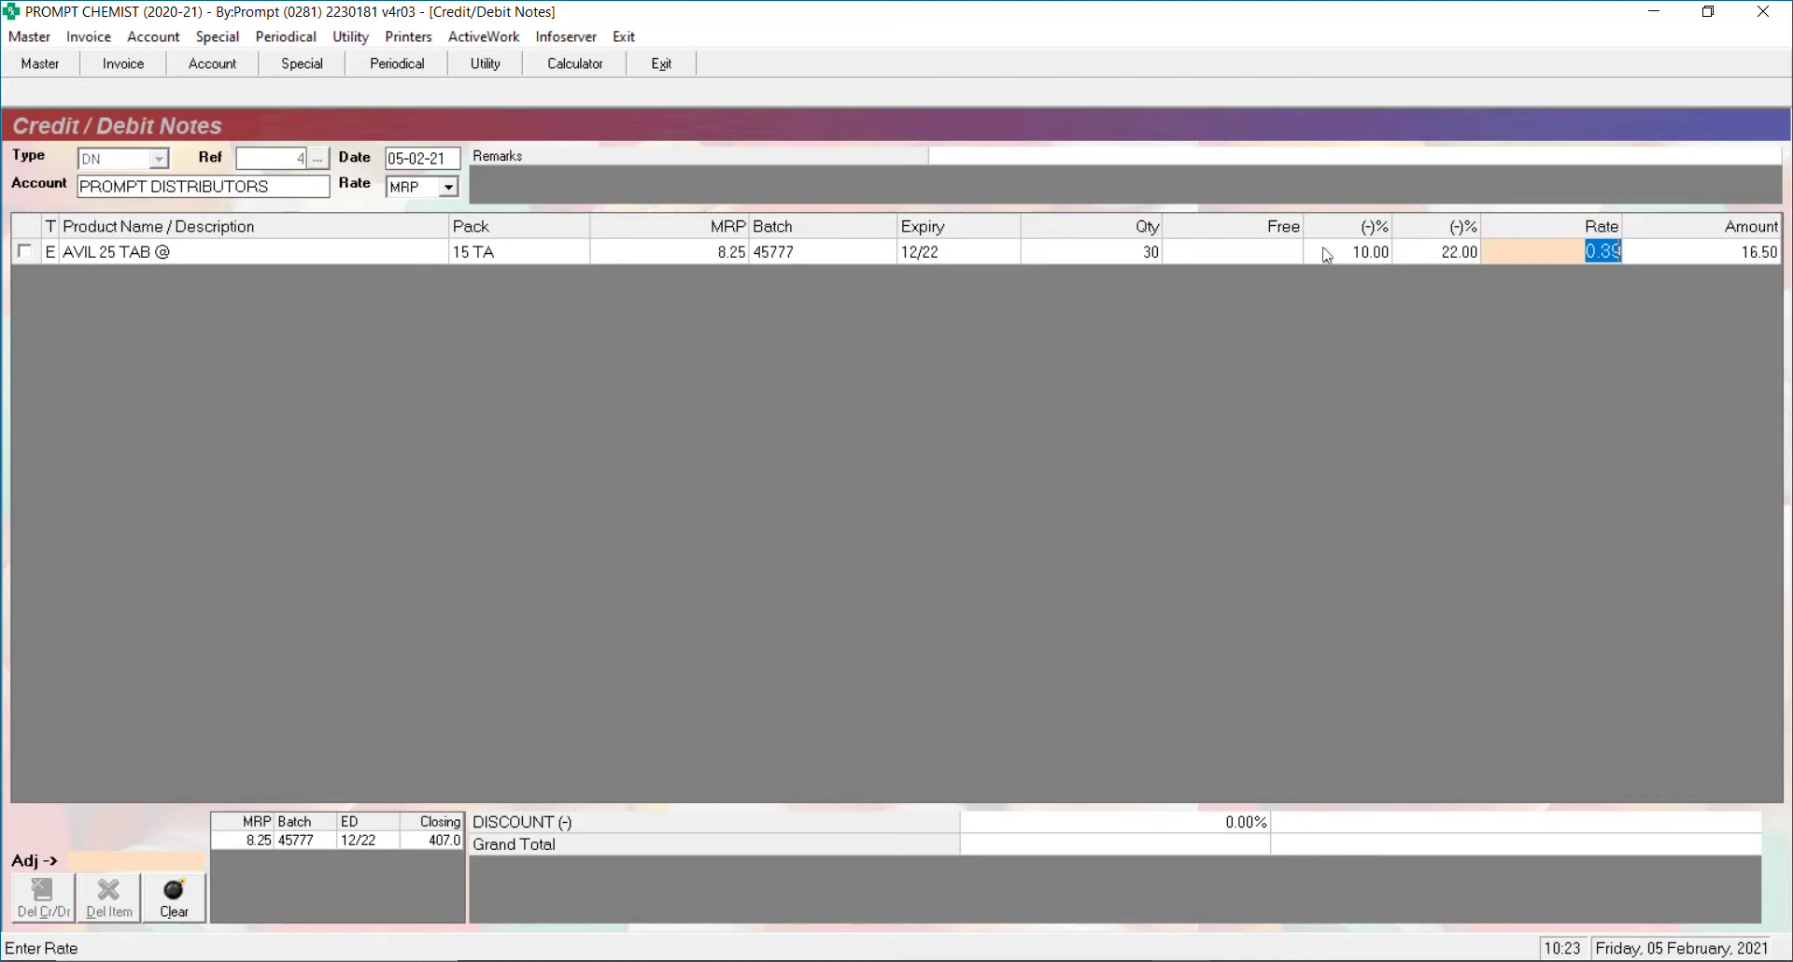
- Change the item's first deduction to 0% and its second deduction to 32% to compare the rate
key(Left)
key(Left)
text(0)
key(Return)
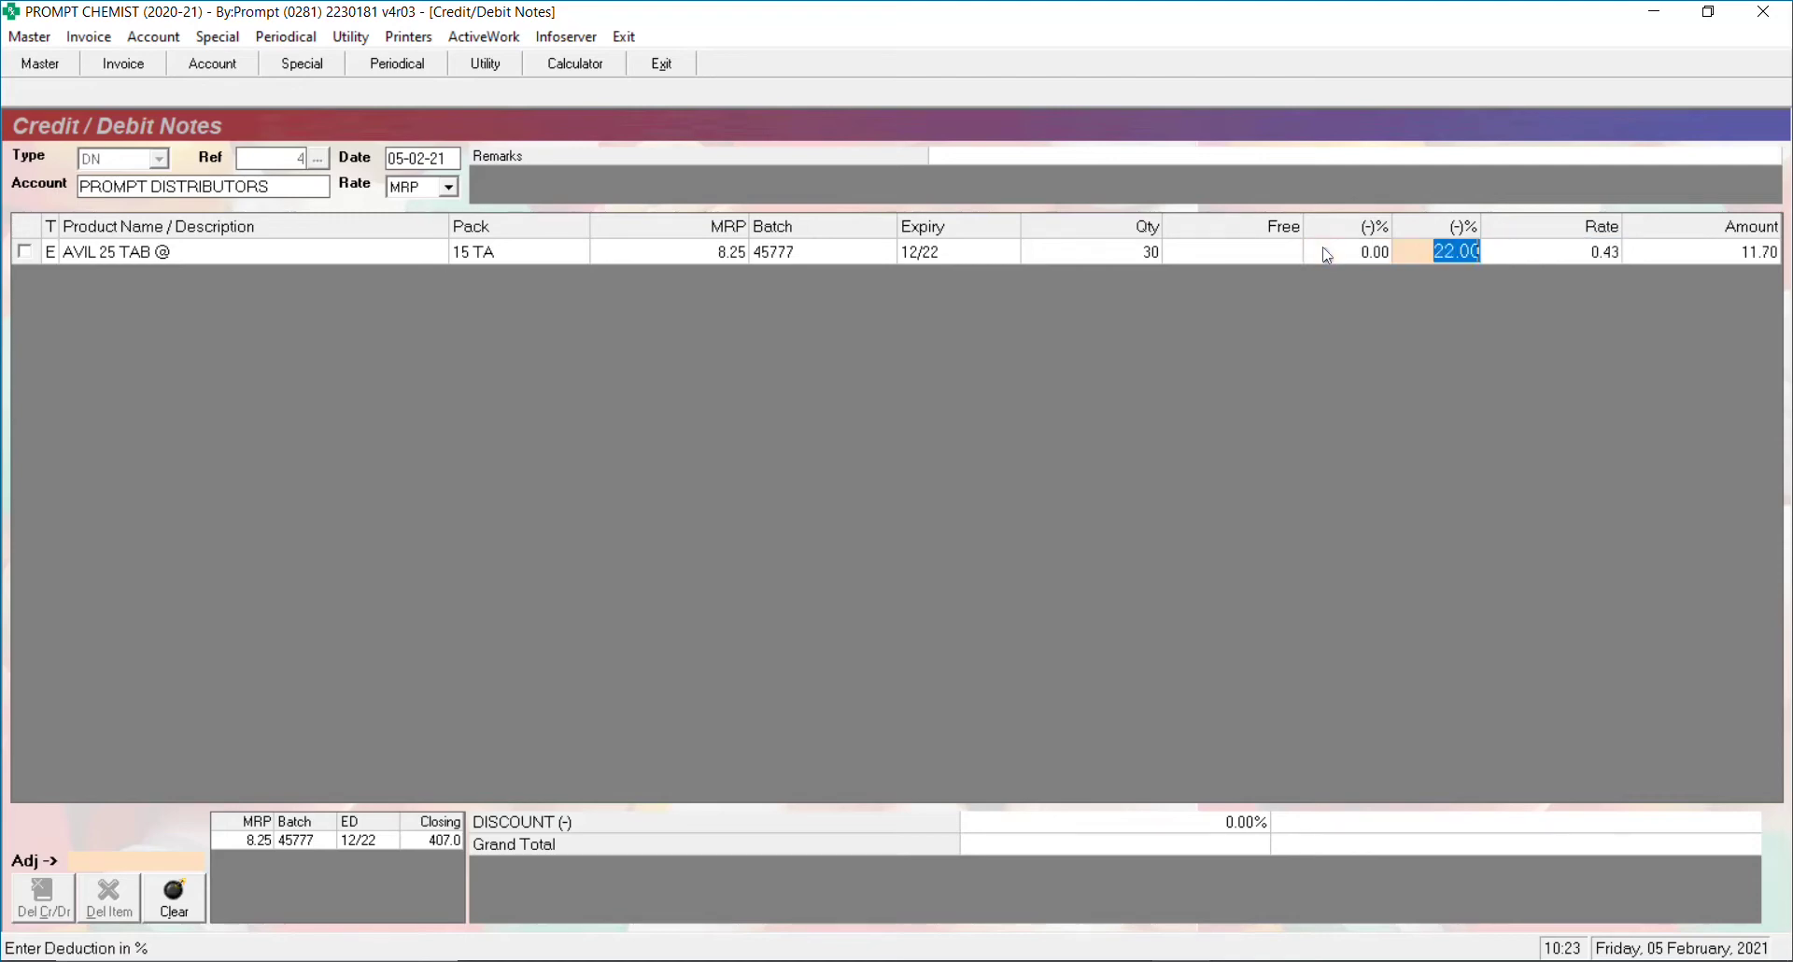
text(32)
key(Return)
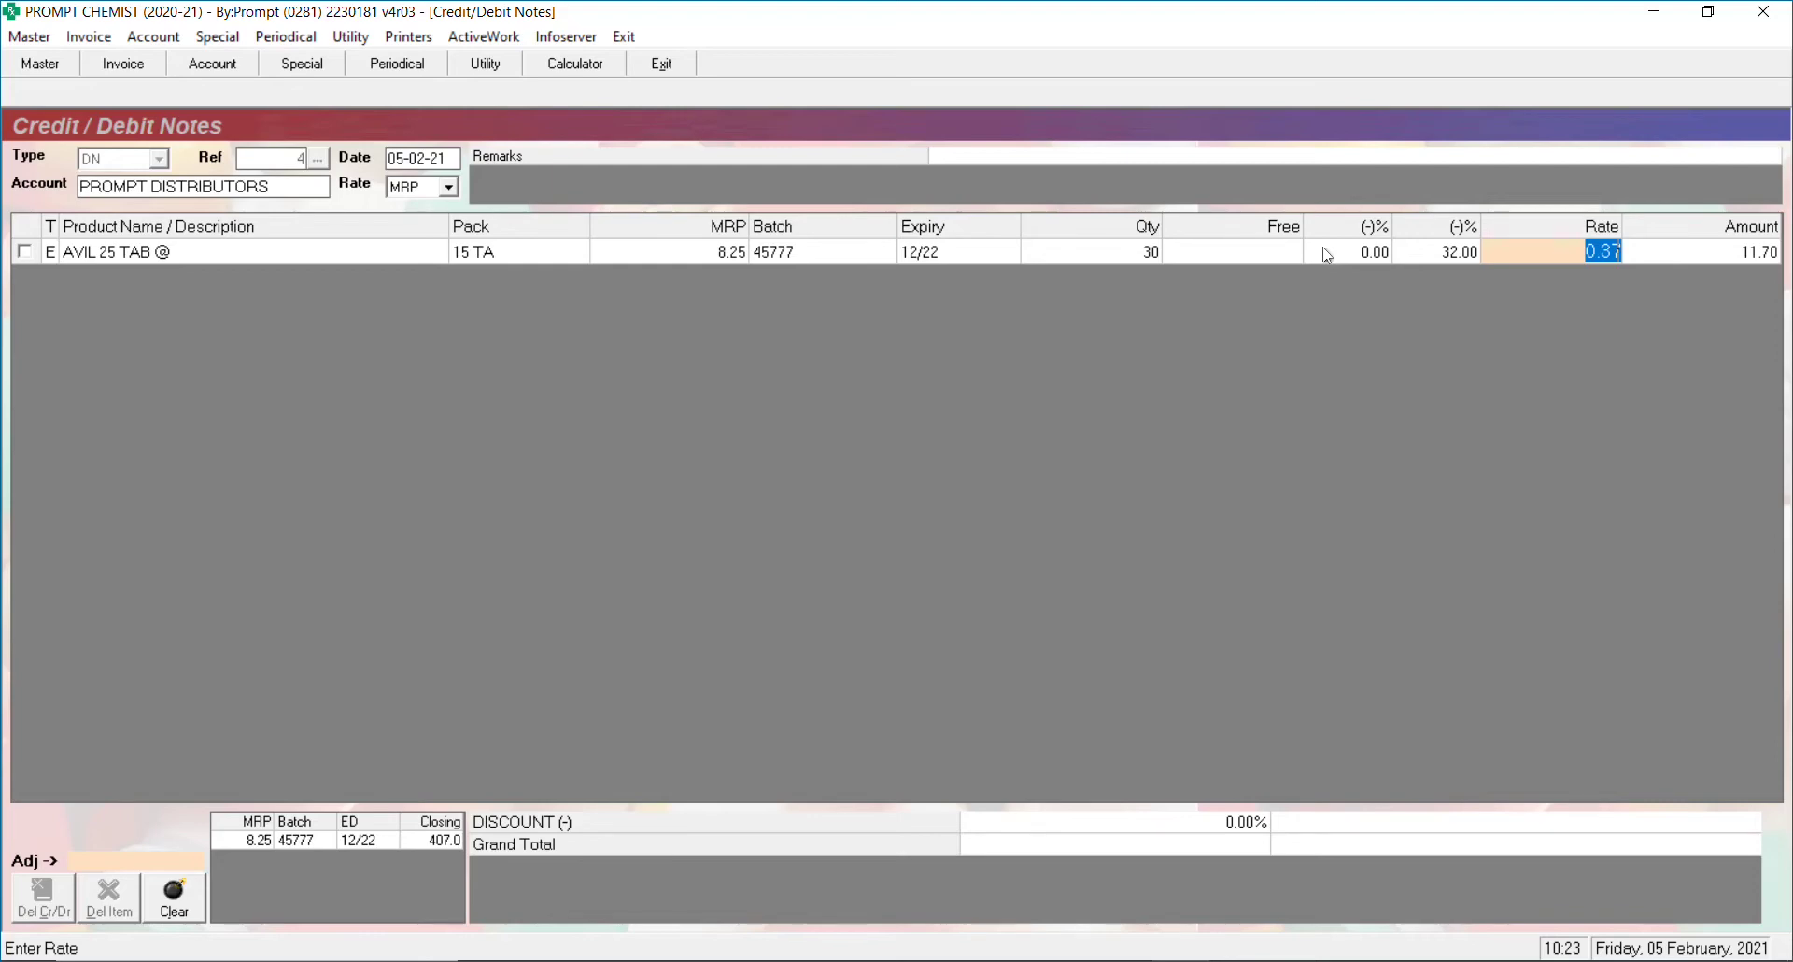
- Set the item's first deduction to 10% and its second to 22%, and accept the calculated rate
click(1327, 254)
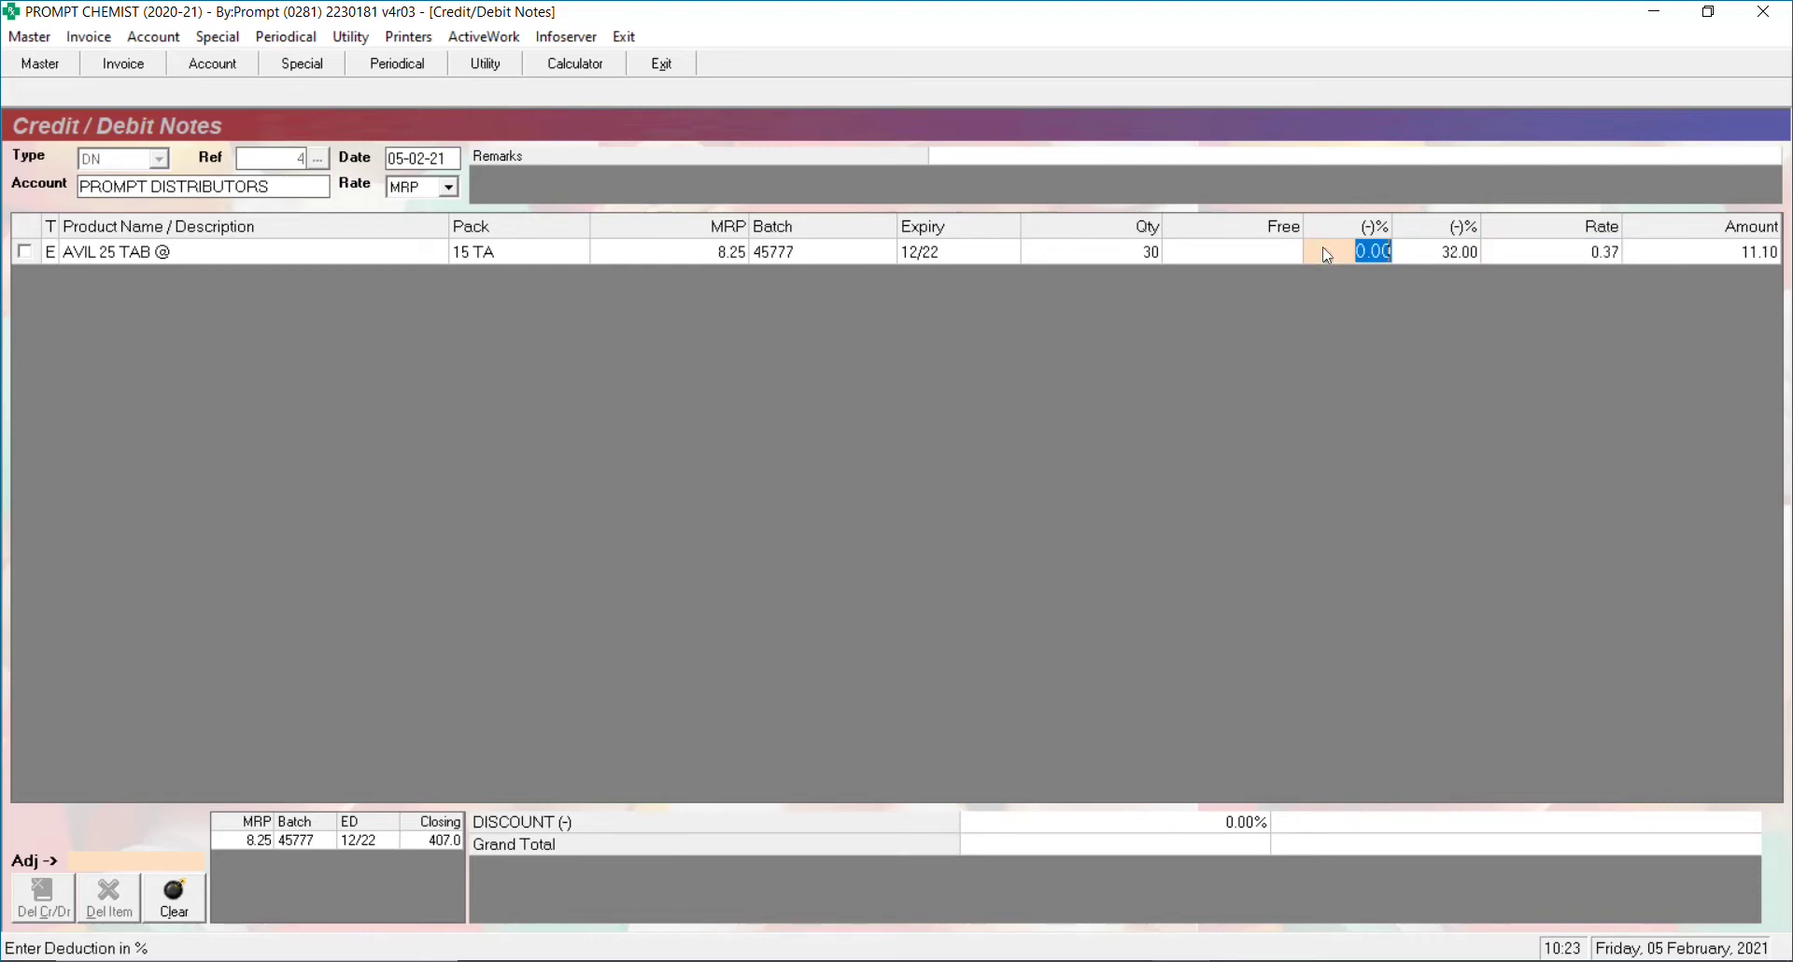
text(10)
key(Return)
text(22)
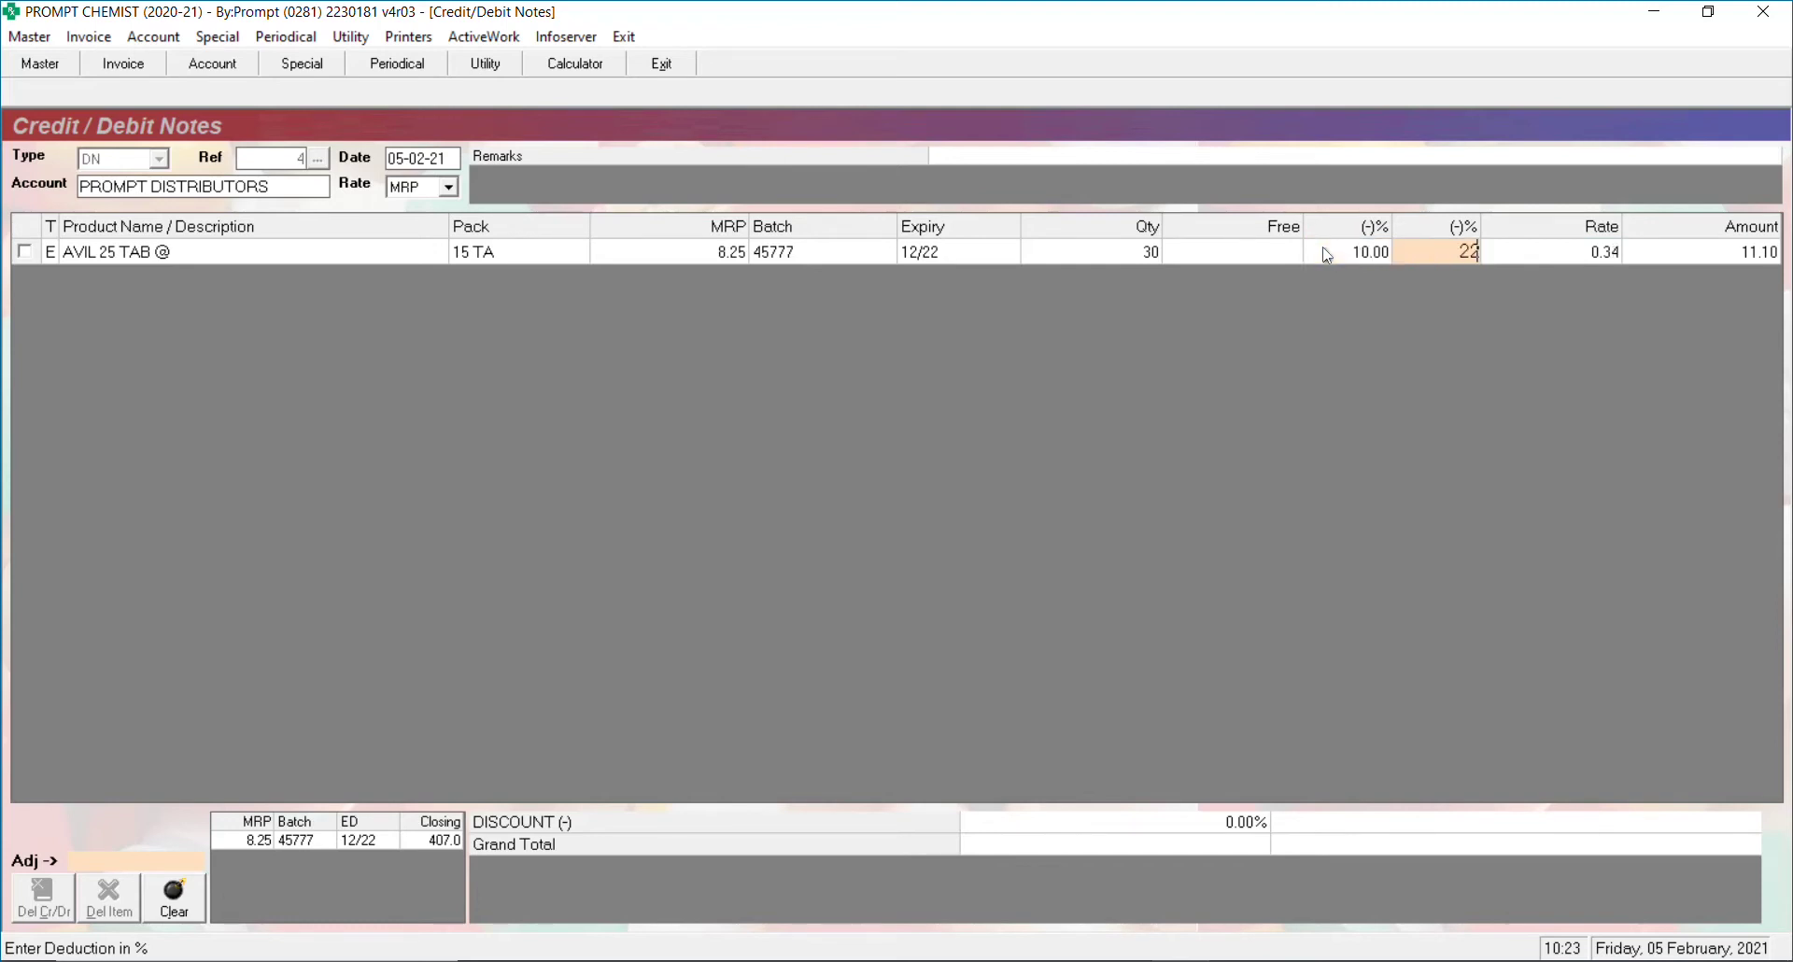
key(Return)
key(Return)
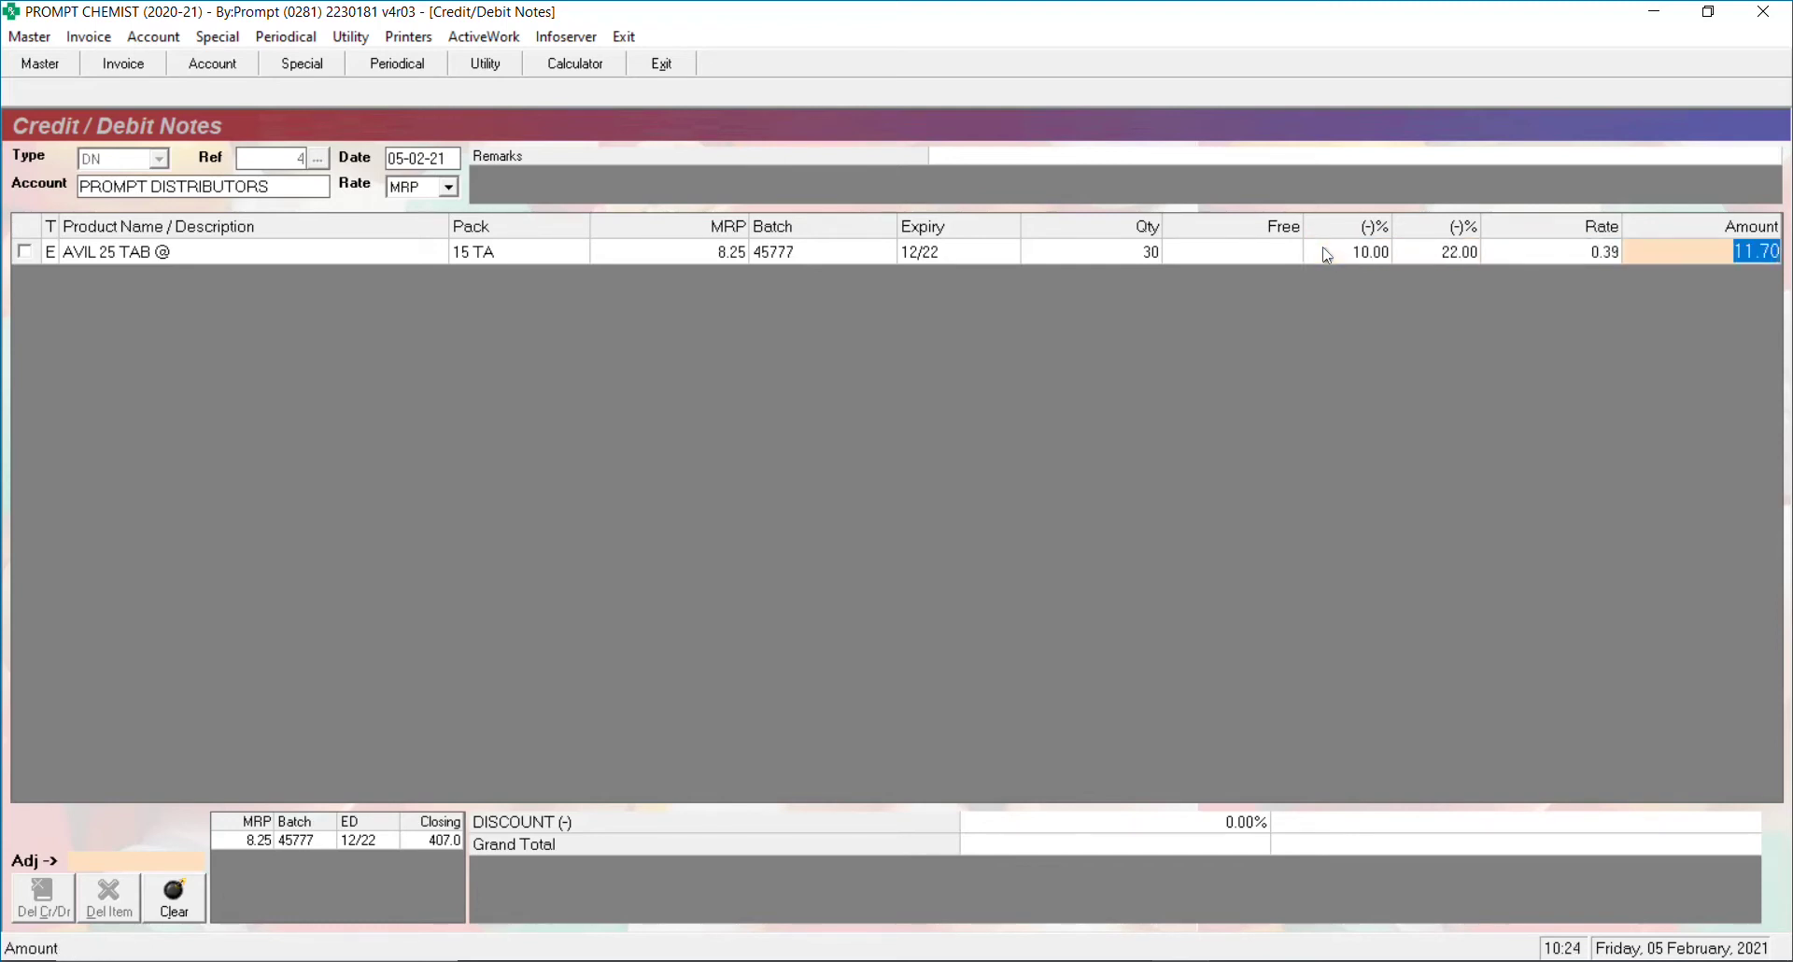
- Accept the AVIL 25 TAB @ item's amount and agree to send its batch back to PROMPT DISTRIBUTORS
key(Return)
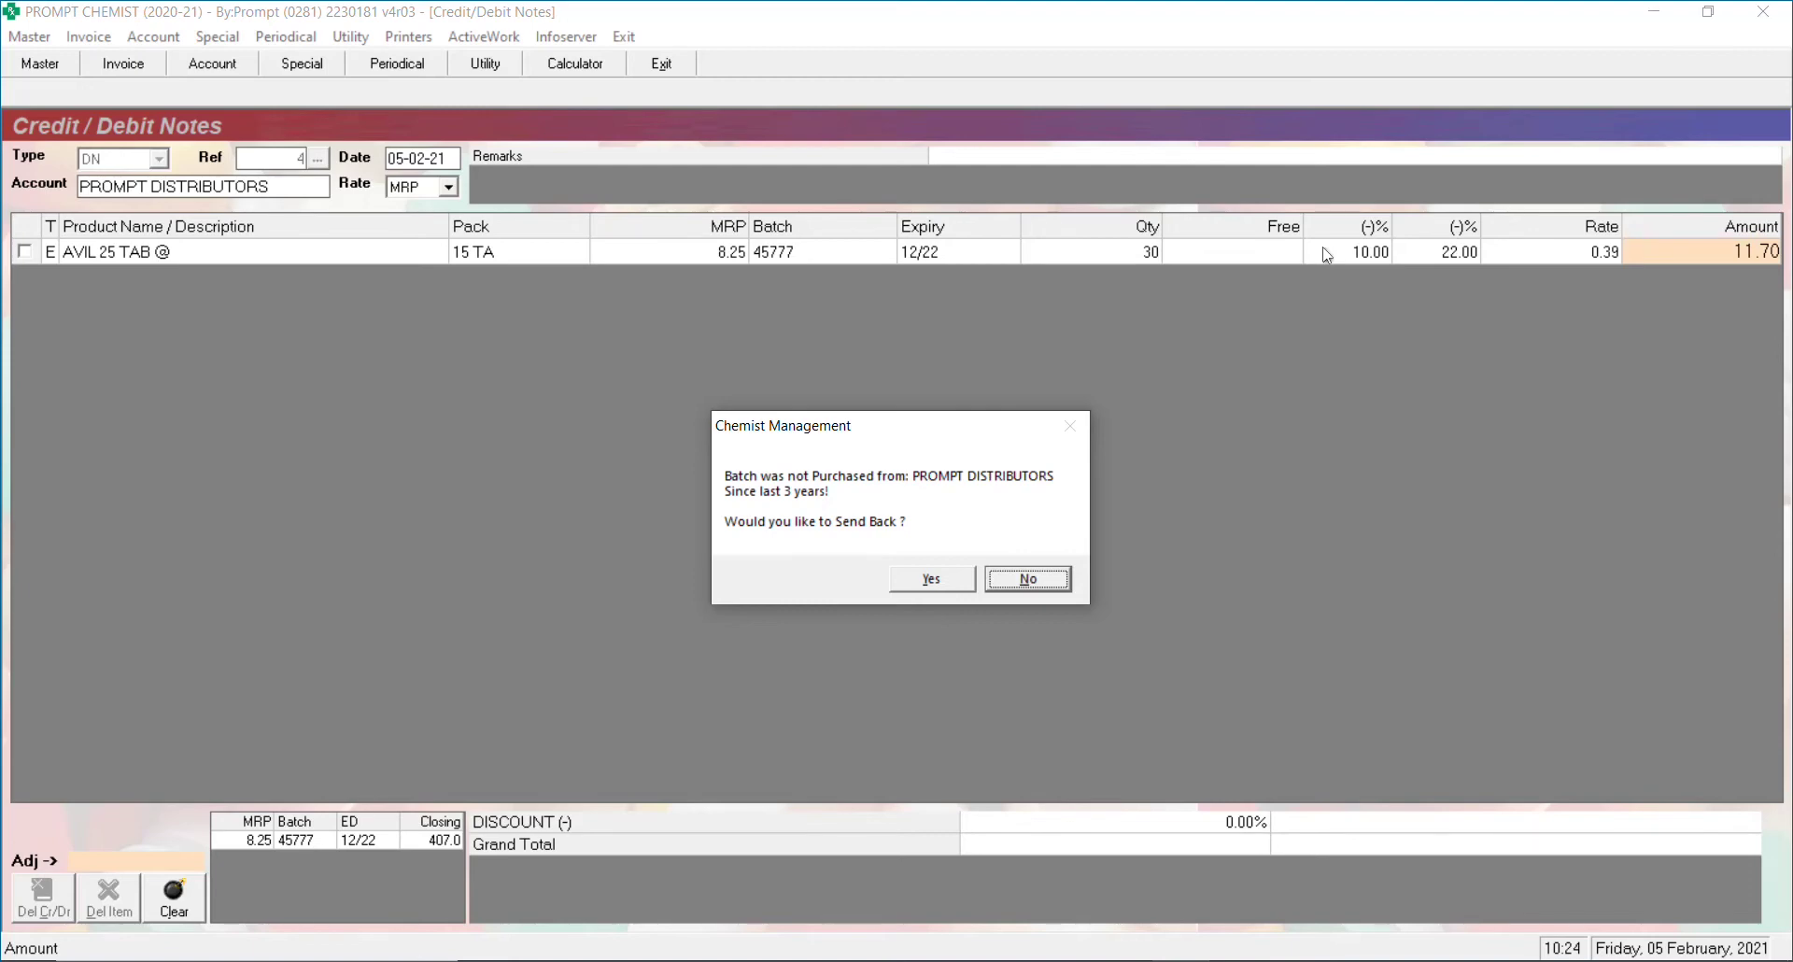
key(Left)
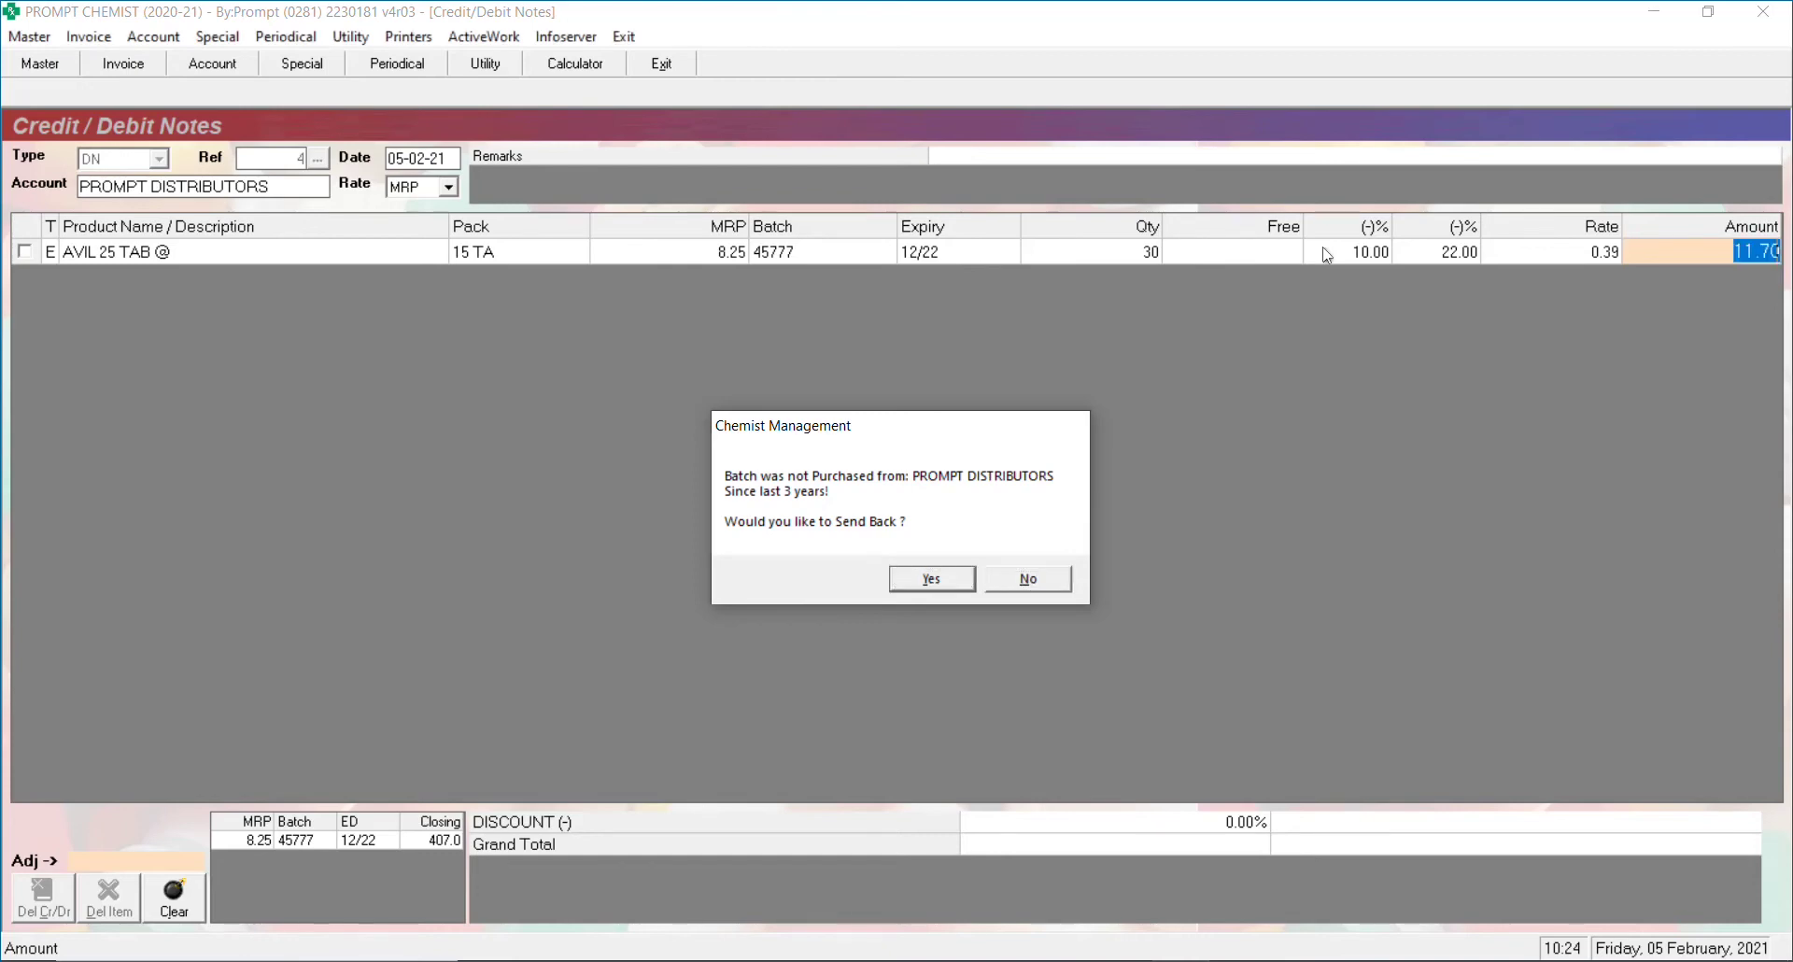
key(Return)
key(Return)
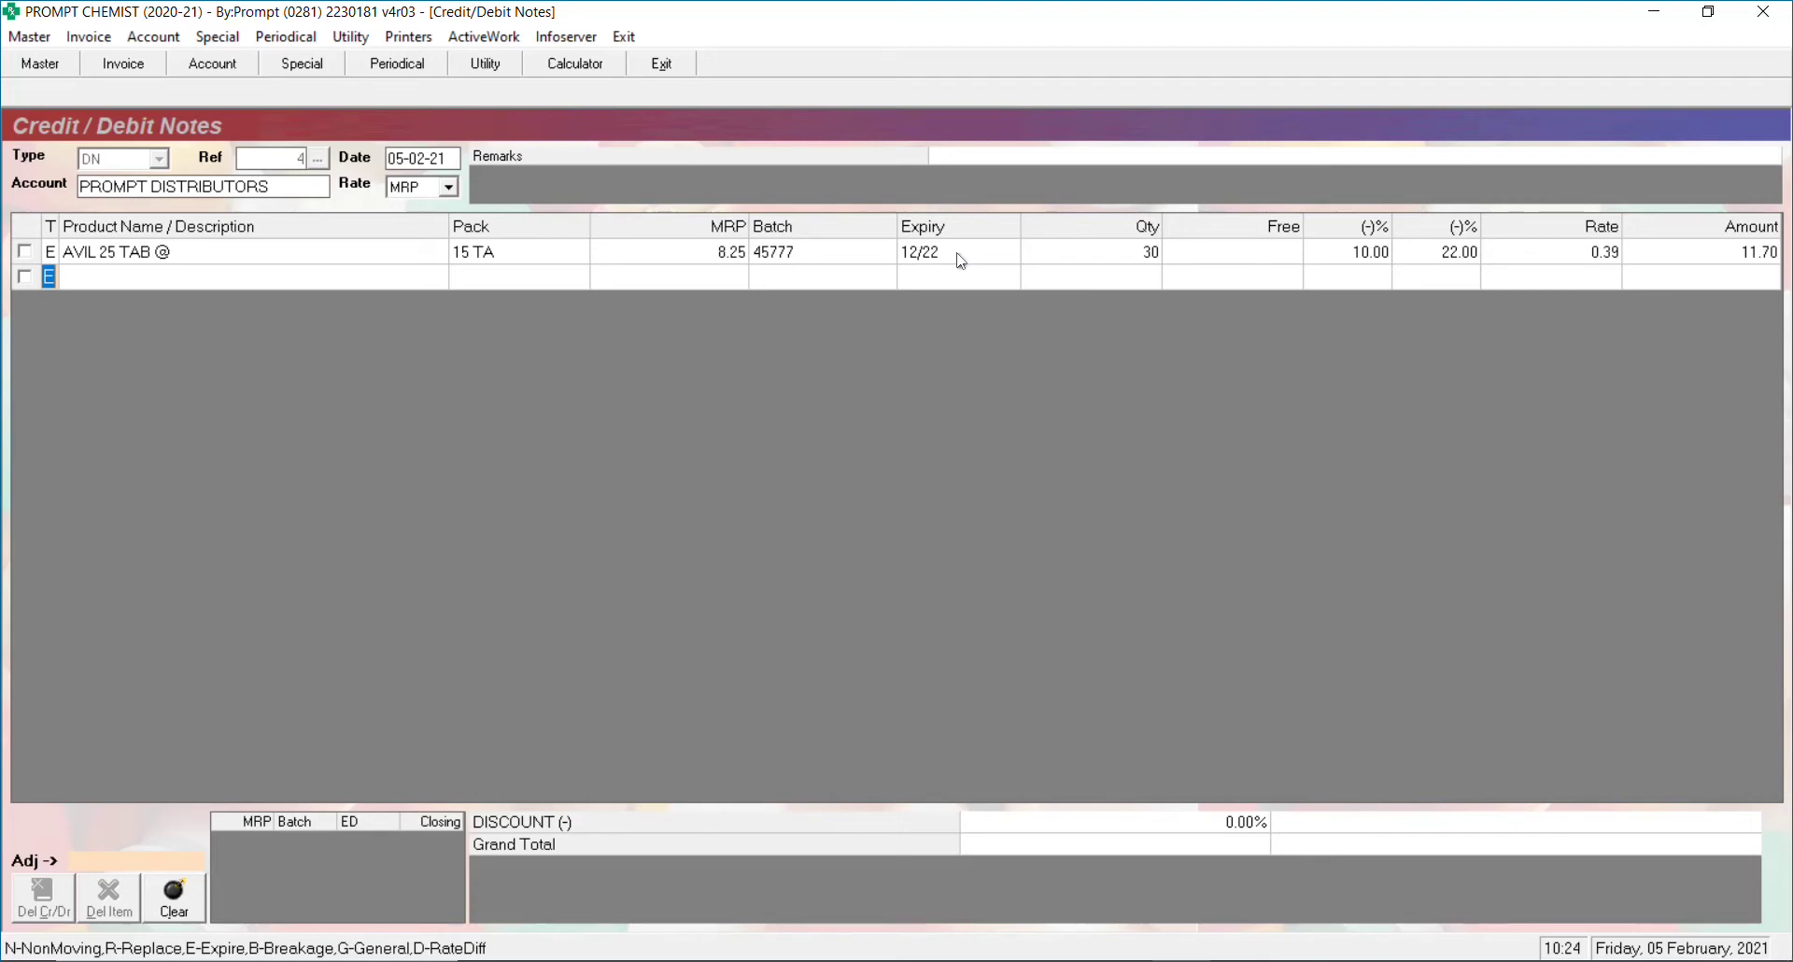
- On a new expiry line, check the party's expired products through the automatic debit note from expiry
key(Return)
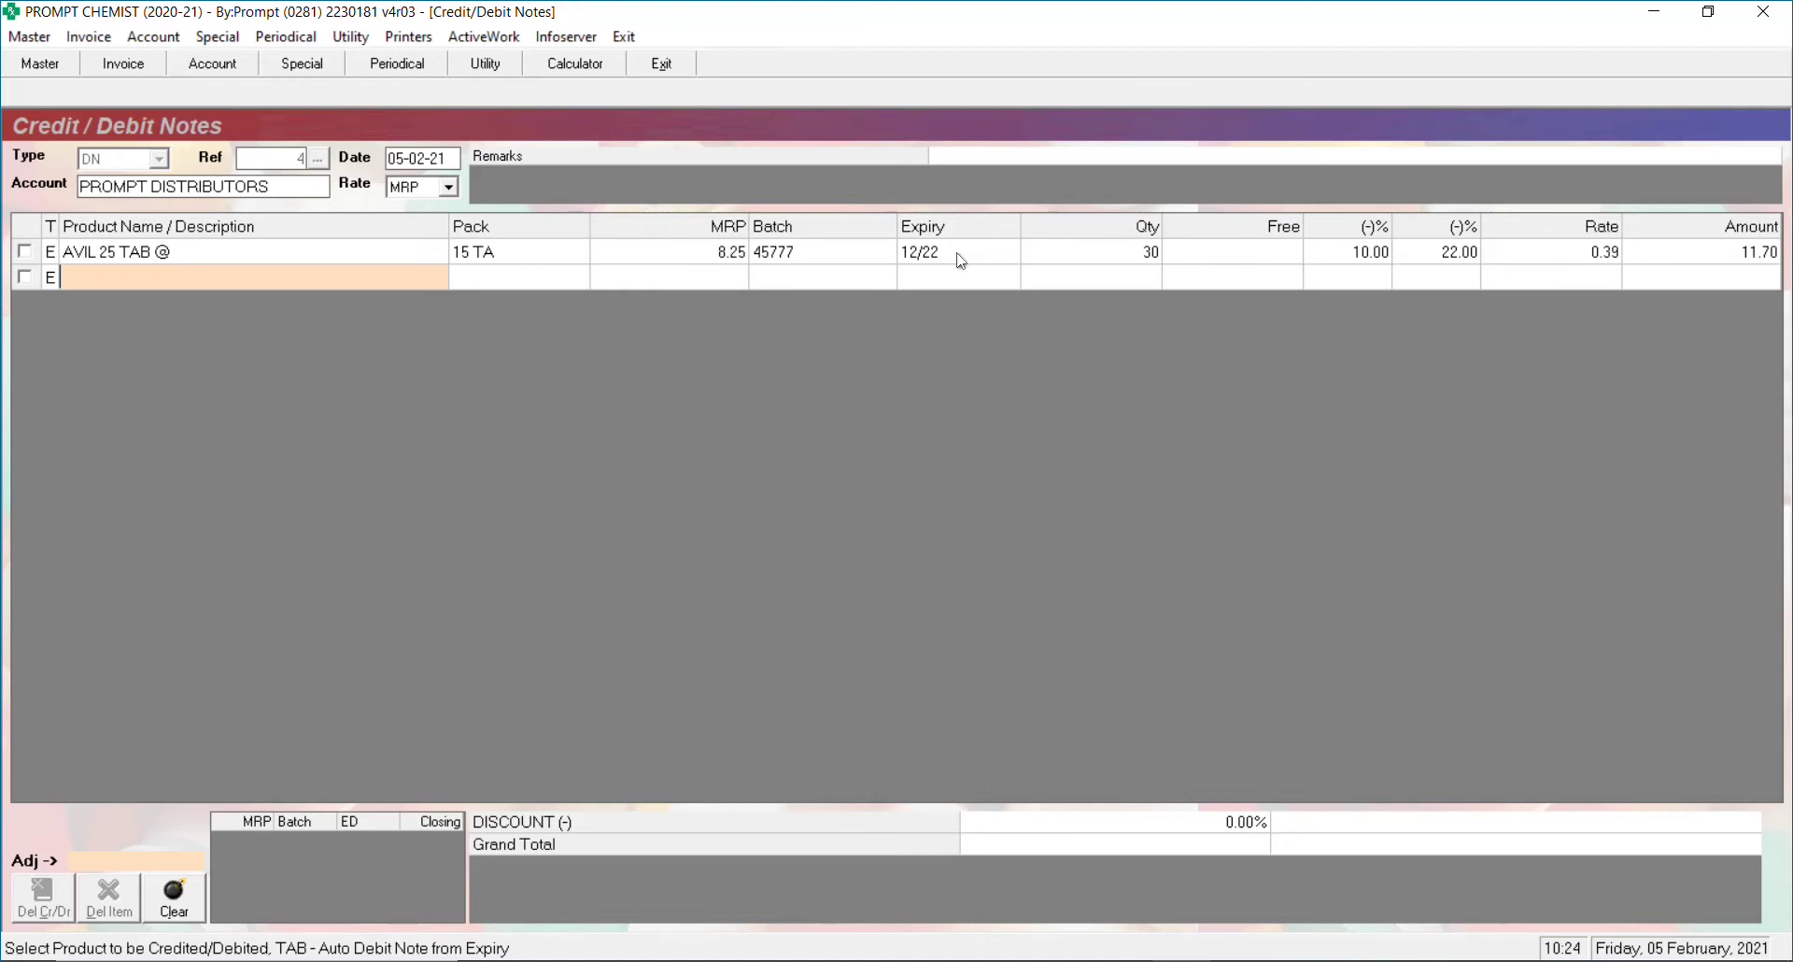
key(Tab)
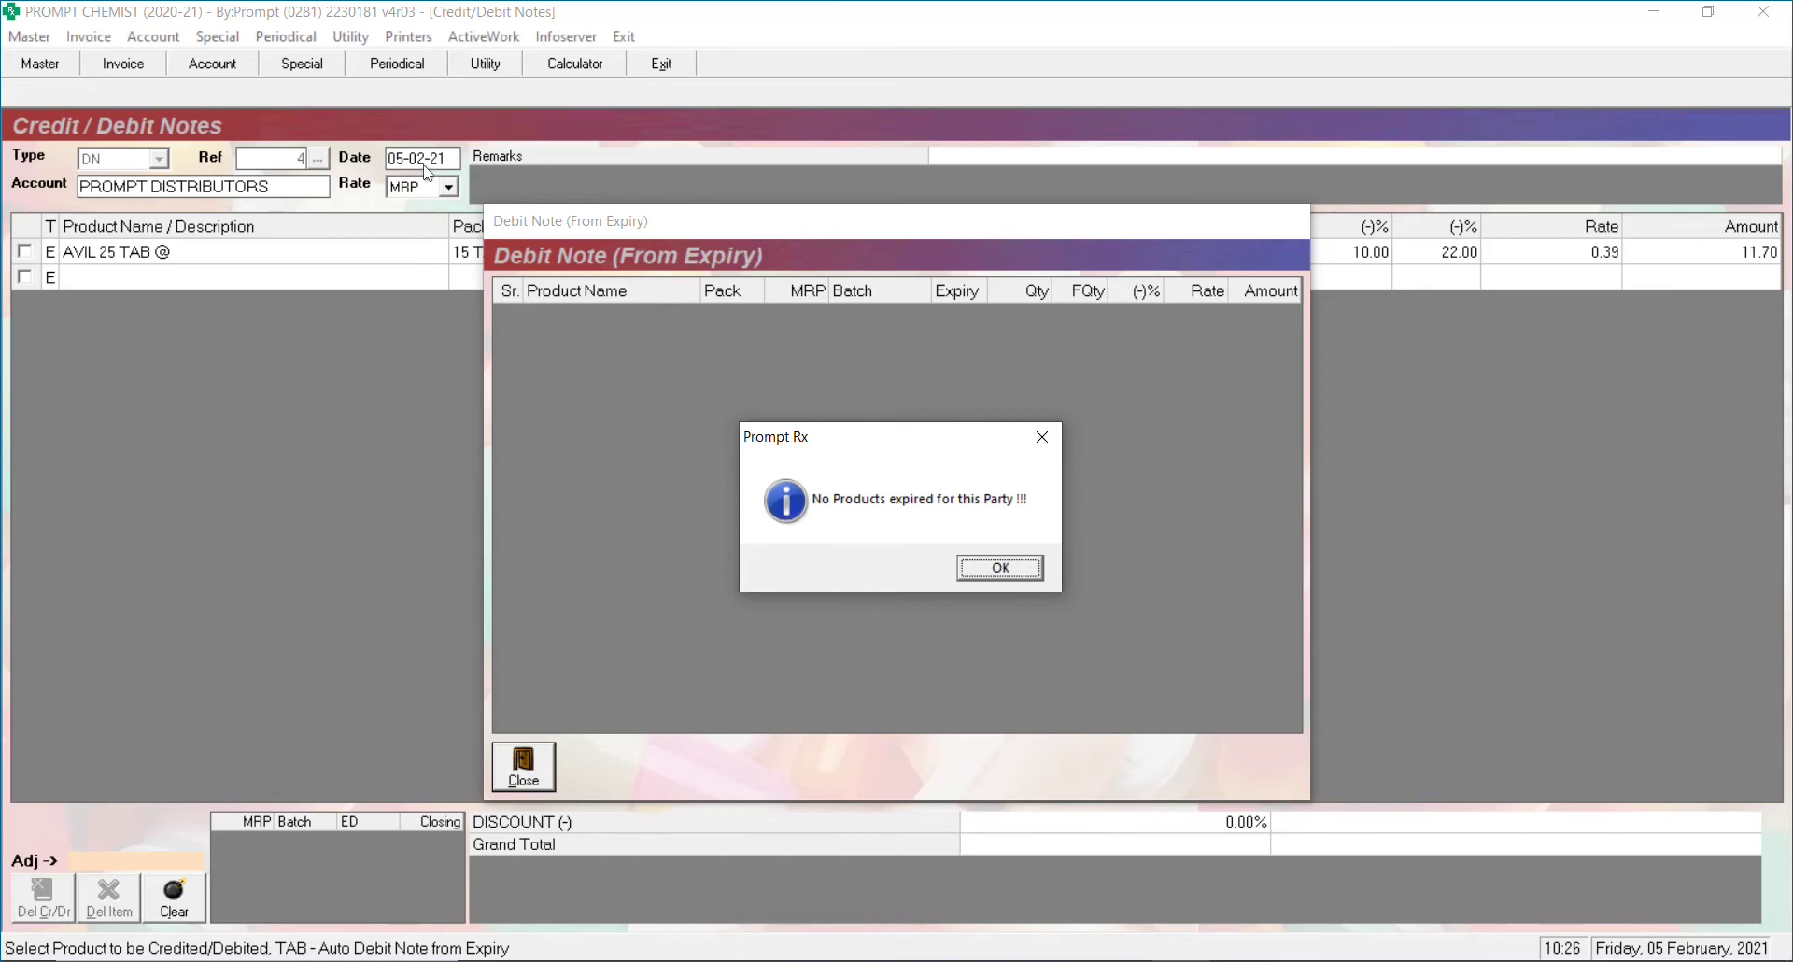
key(Return)
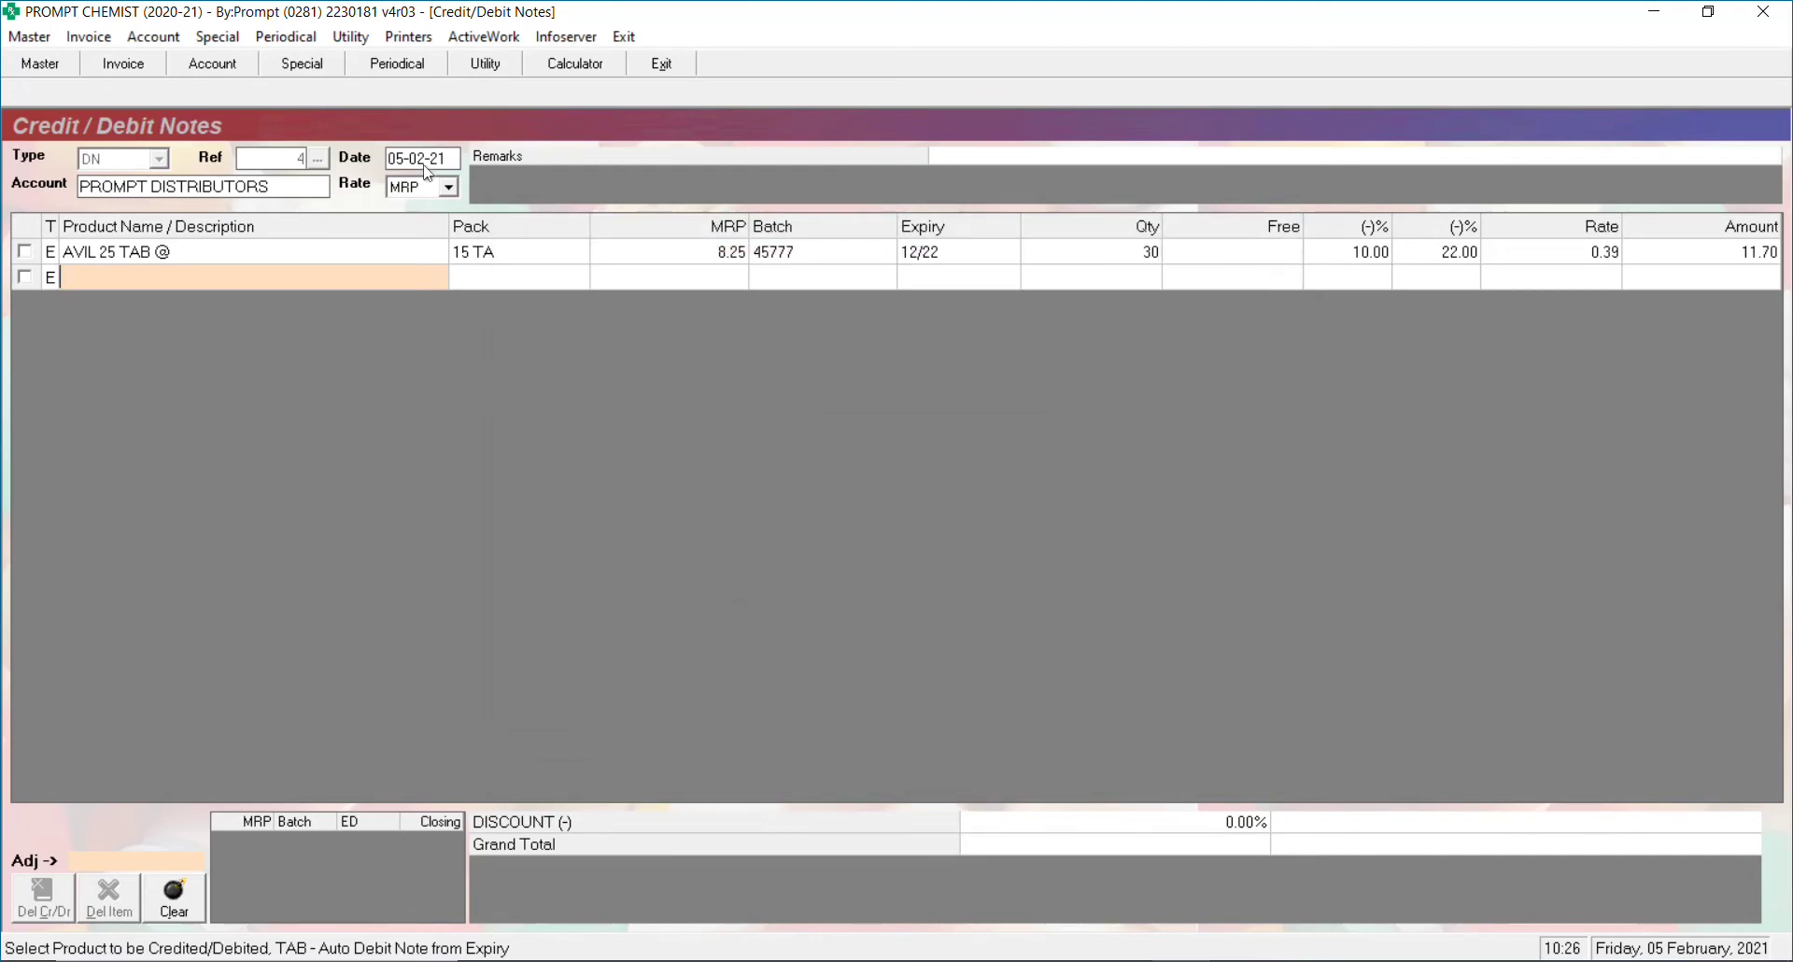
- Add AVAS 10 TAB with pack 10 TAB as the second item, using batch 14478 and quantity 30
text(AVAS)
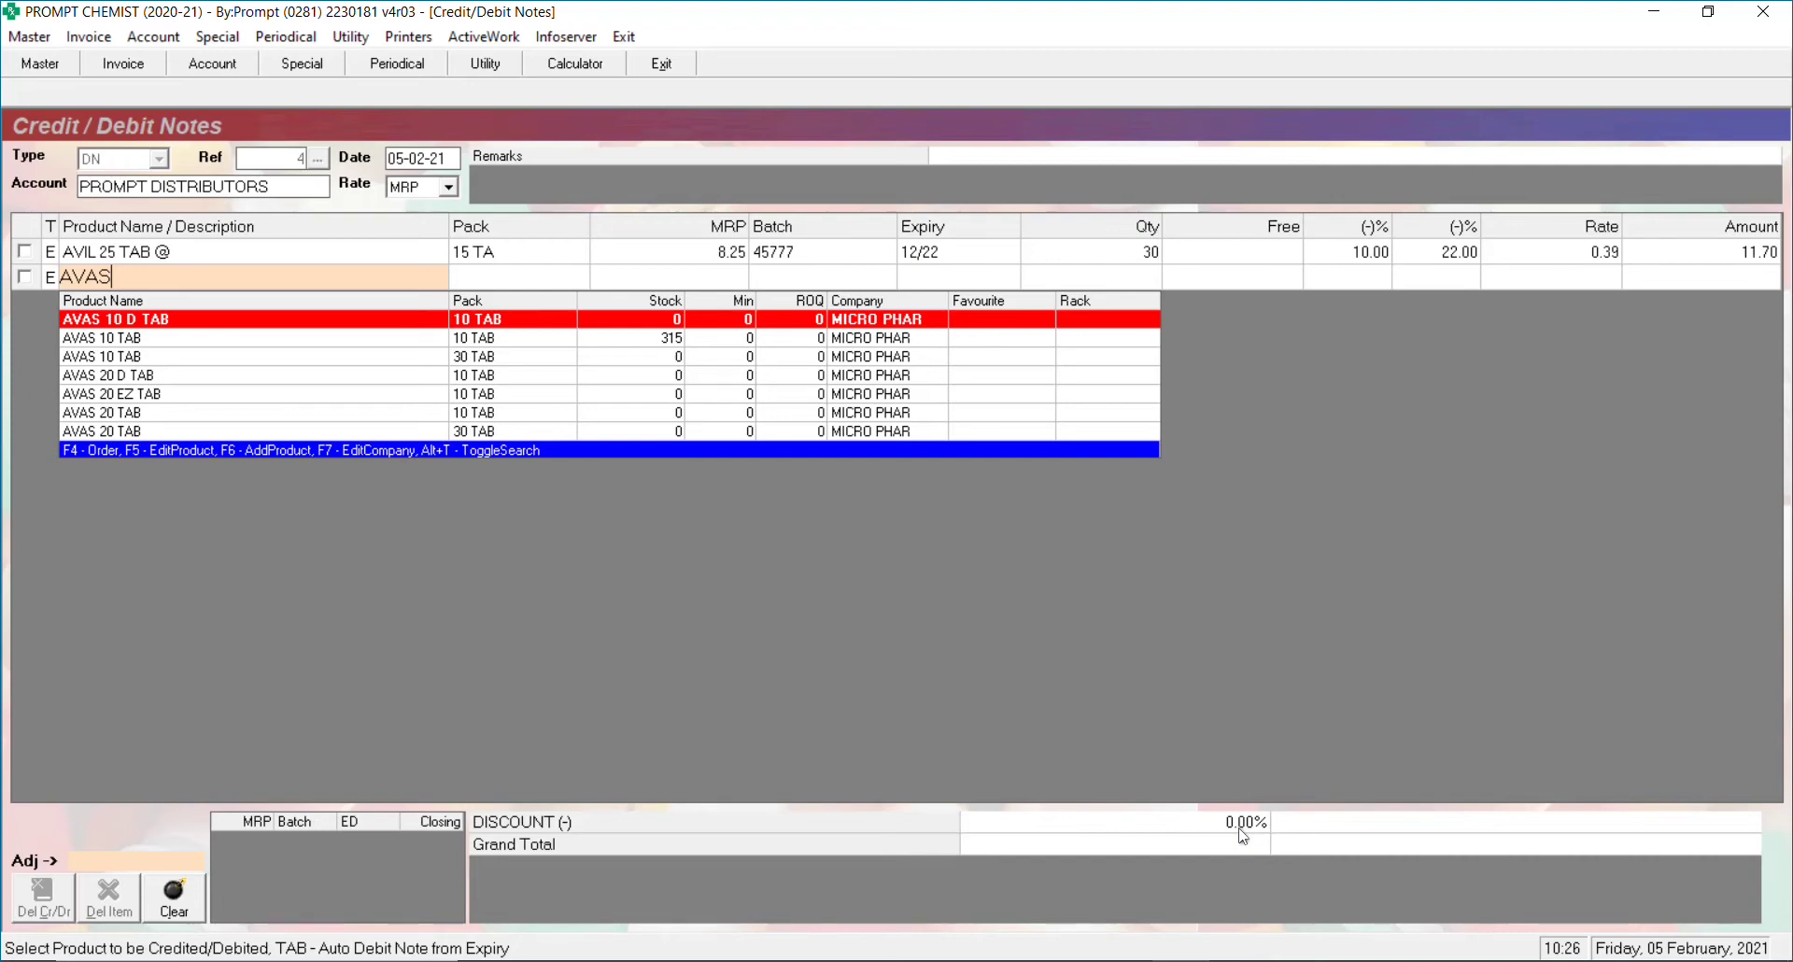
key(Down)
key(Return)
key(Return)
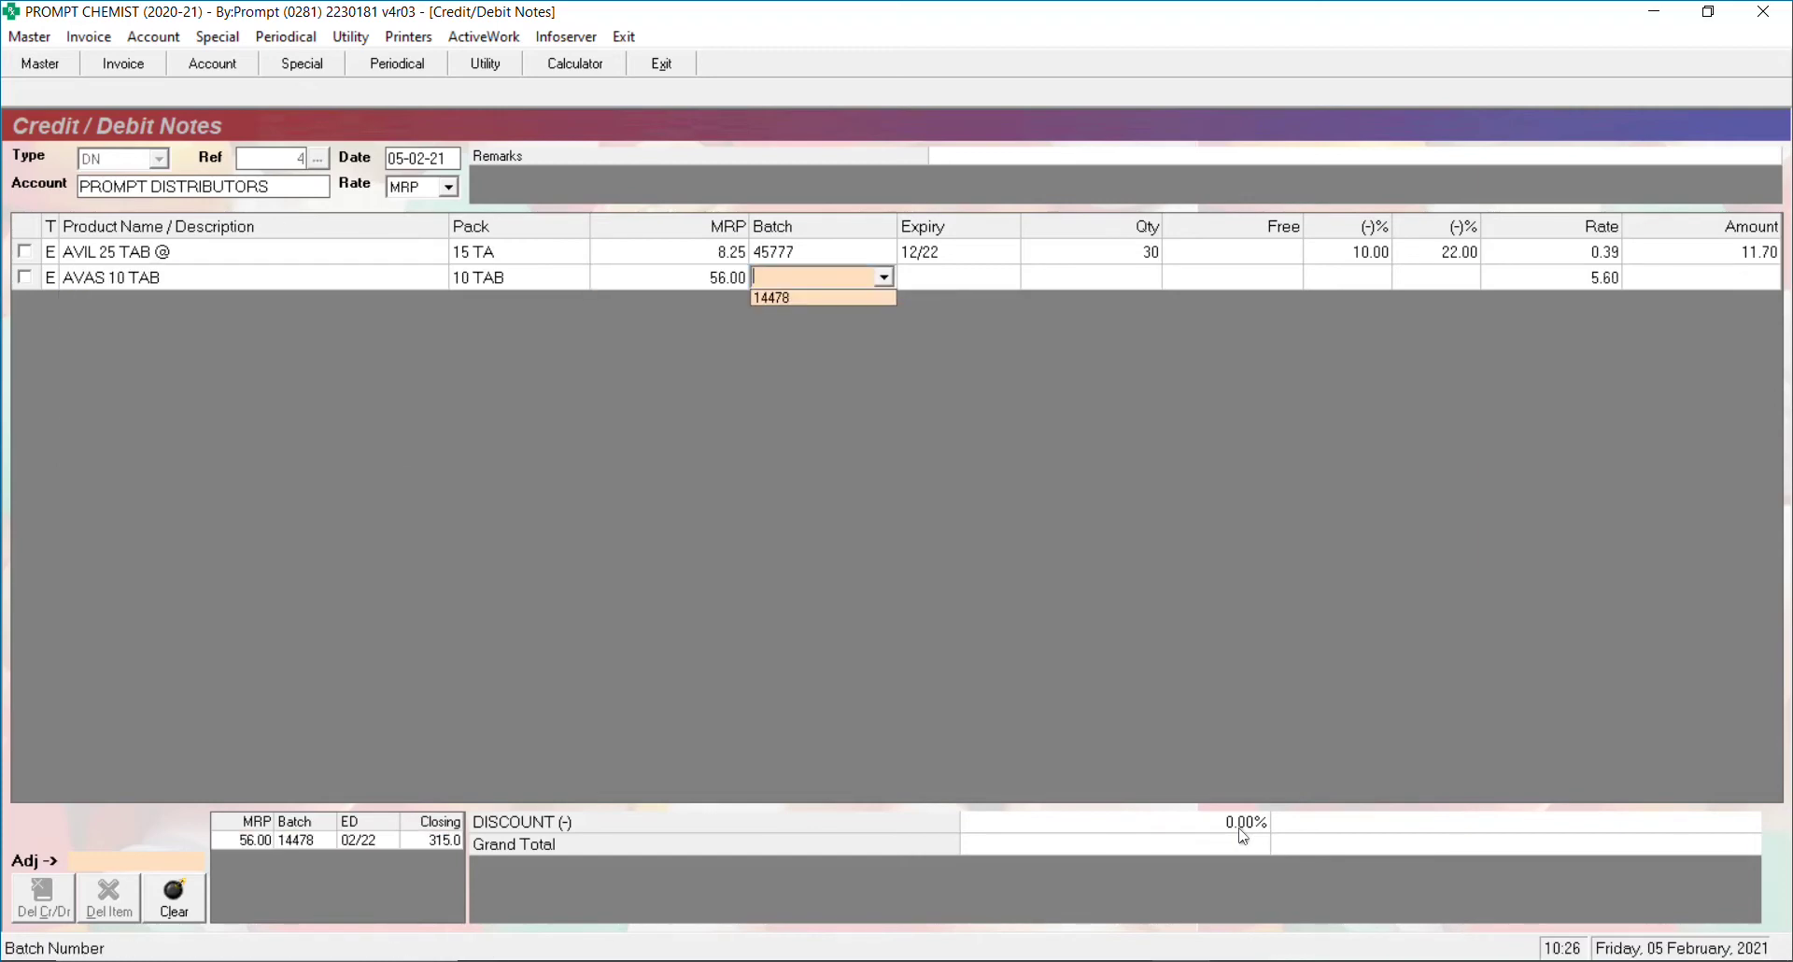
key(Down)
key(Return)
key(Return)
text(30)
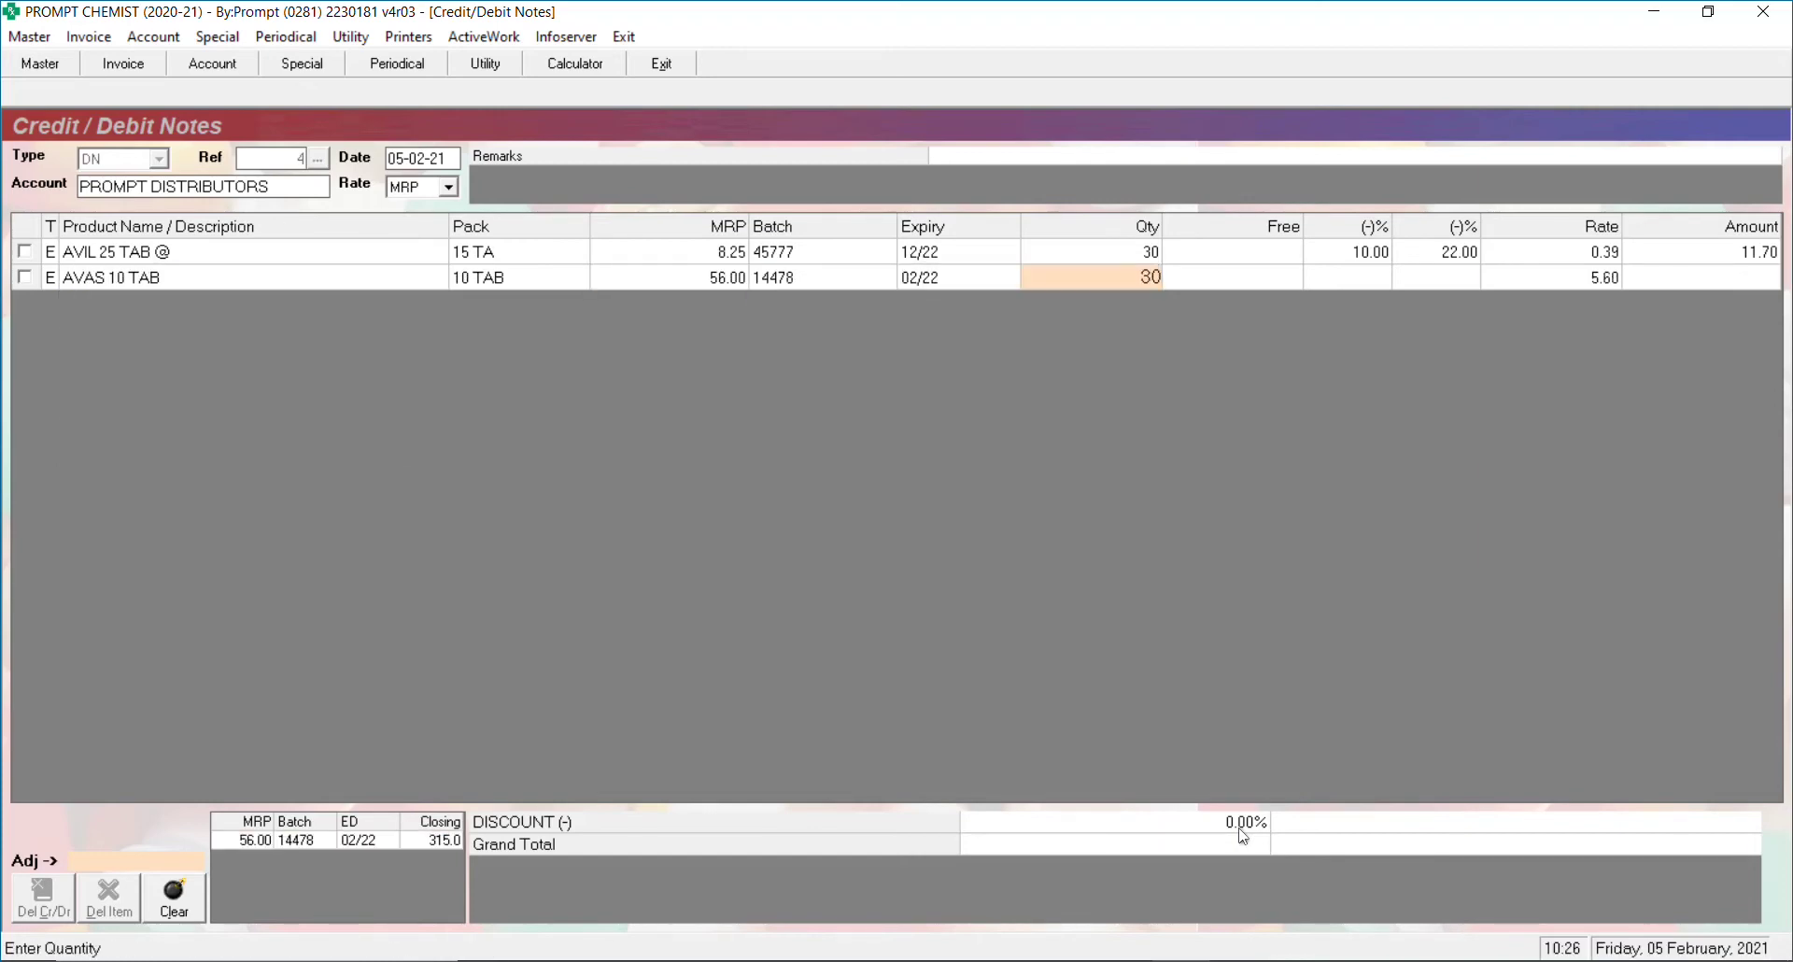
key(Return)
key(Return)
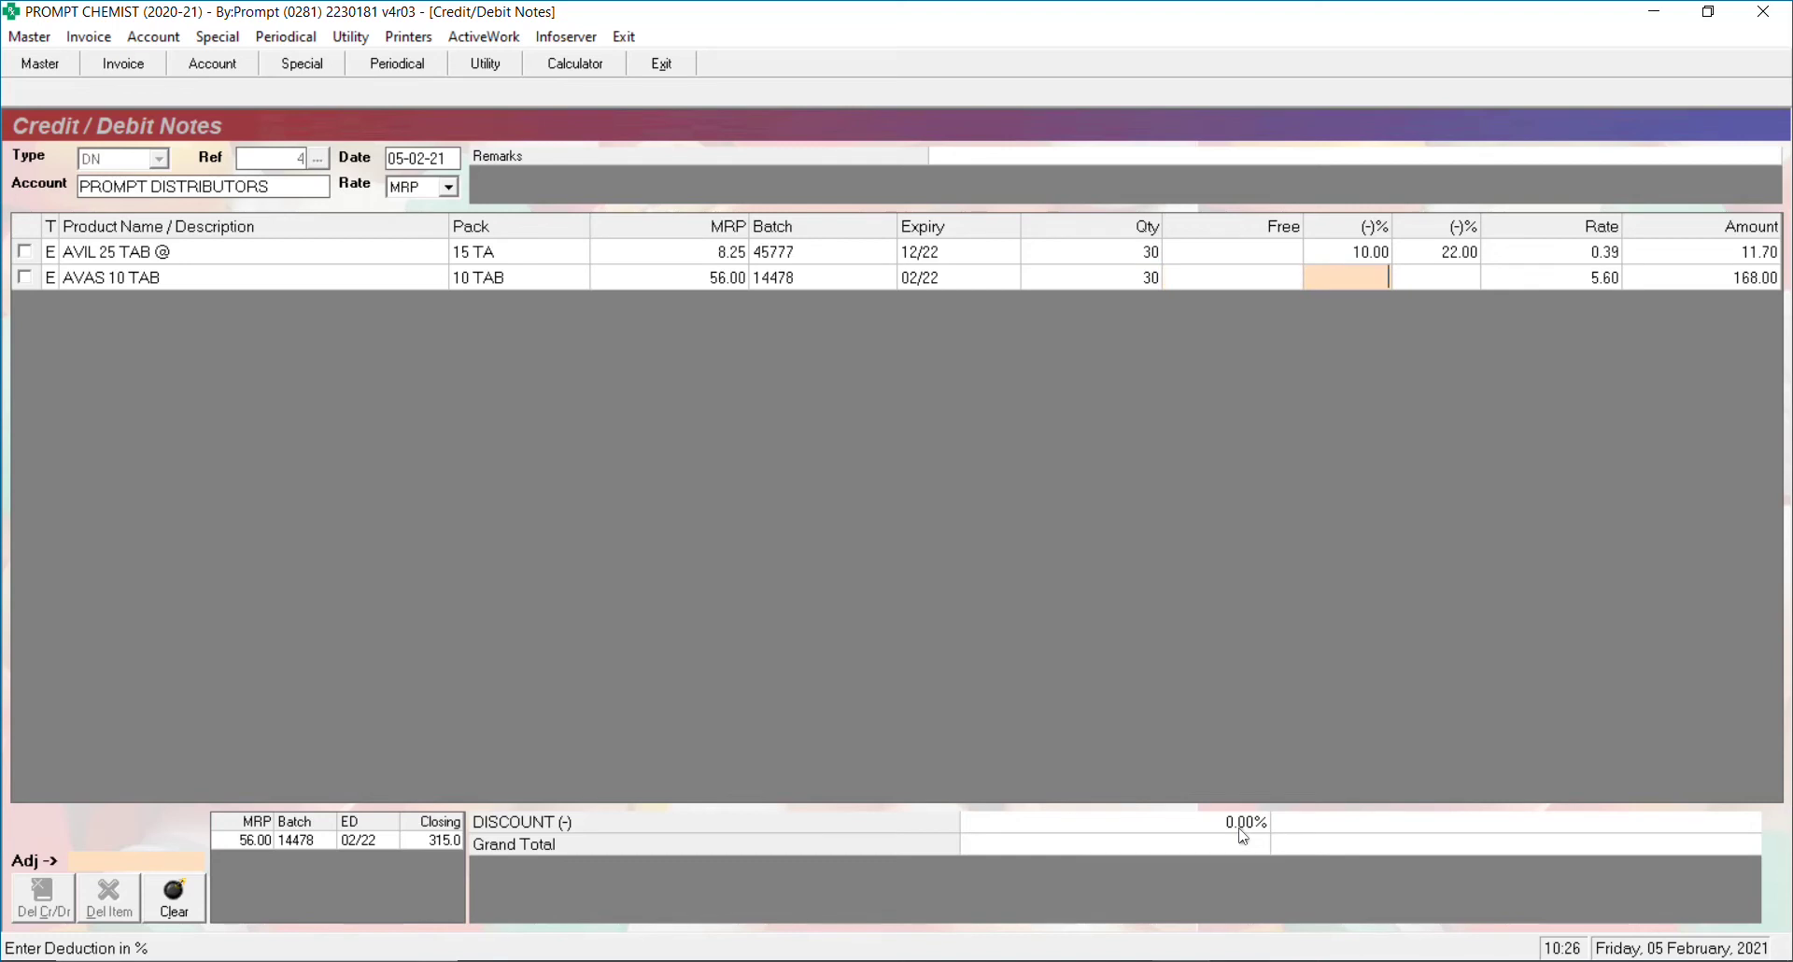
- Leave the AVAS 10 TAB item's first deduction blank, set its second to 22%, and agree to send the batch back
key(Return)
text(22)
key(Return)
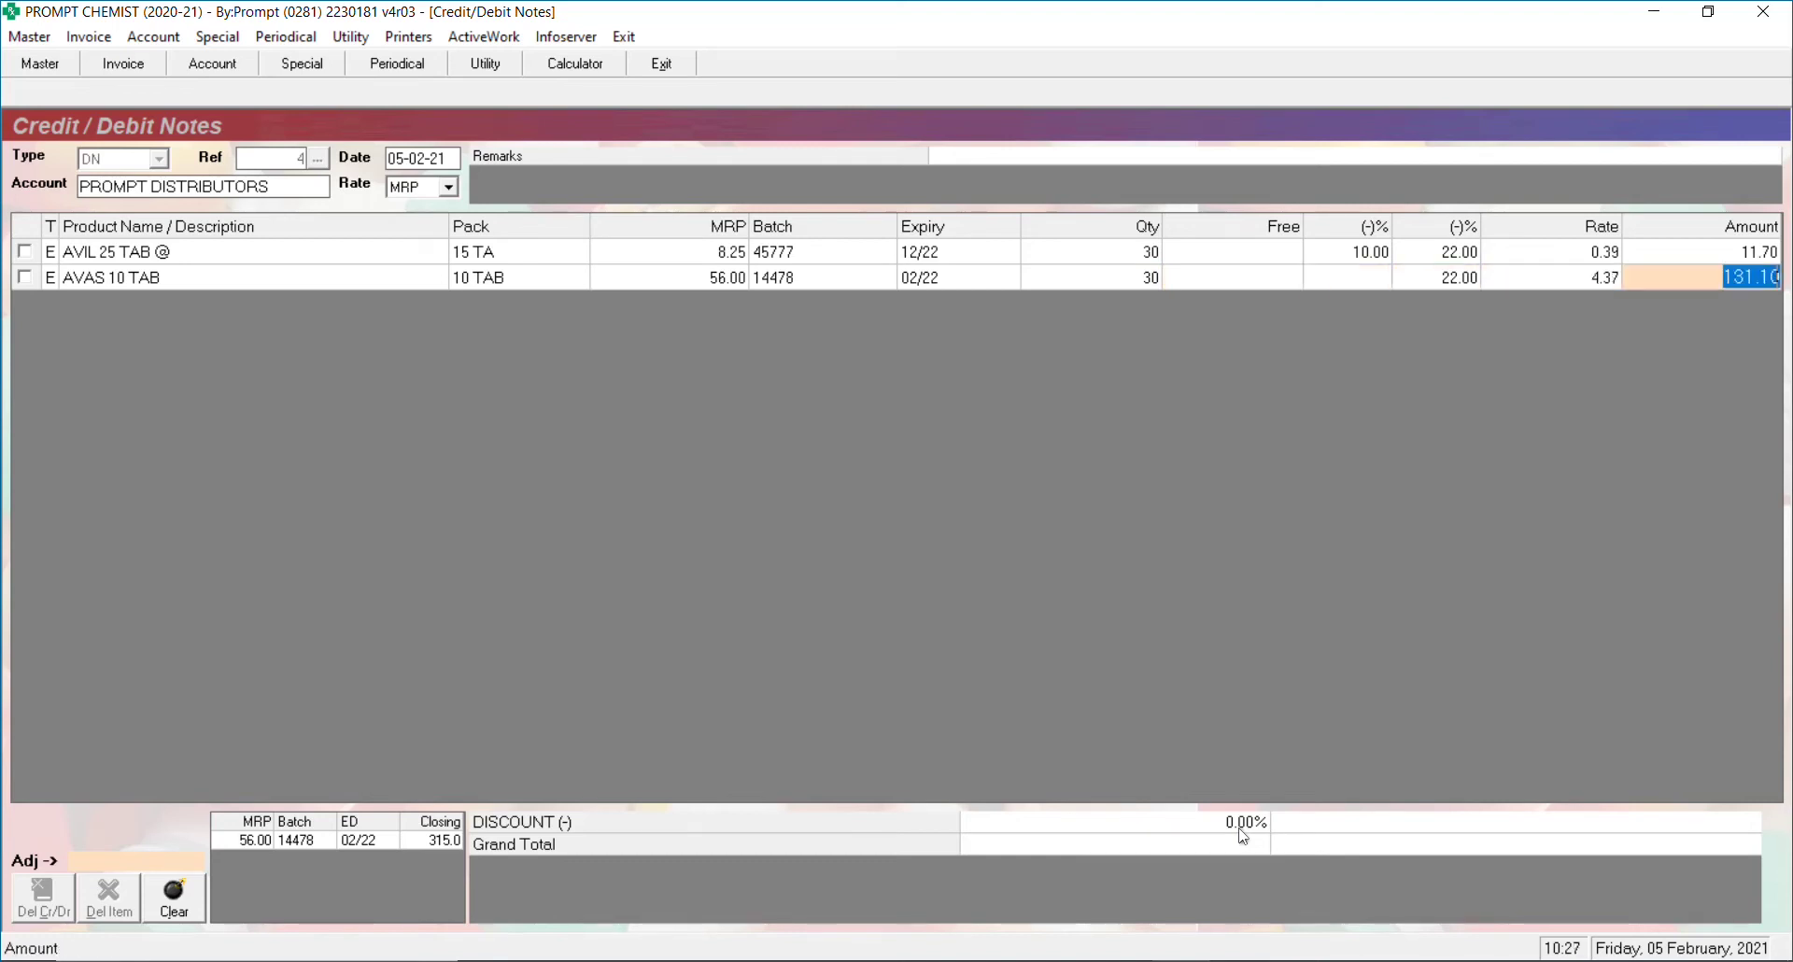
key(Return)
key(Left)
key(Return)
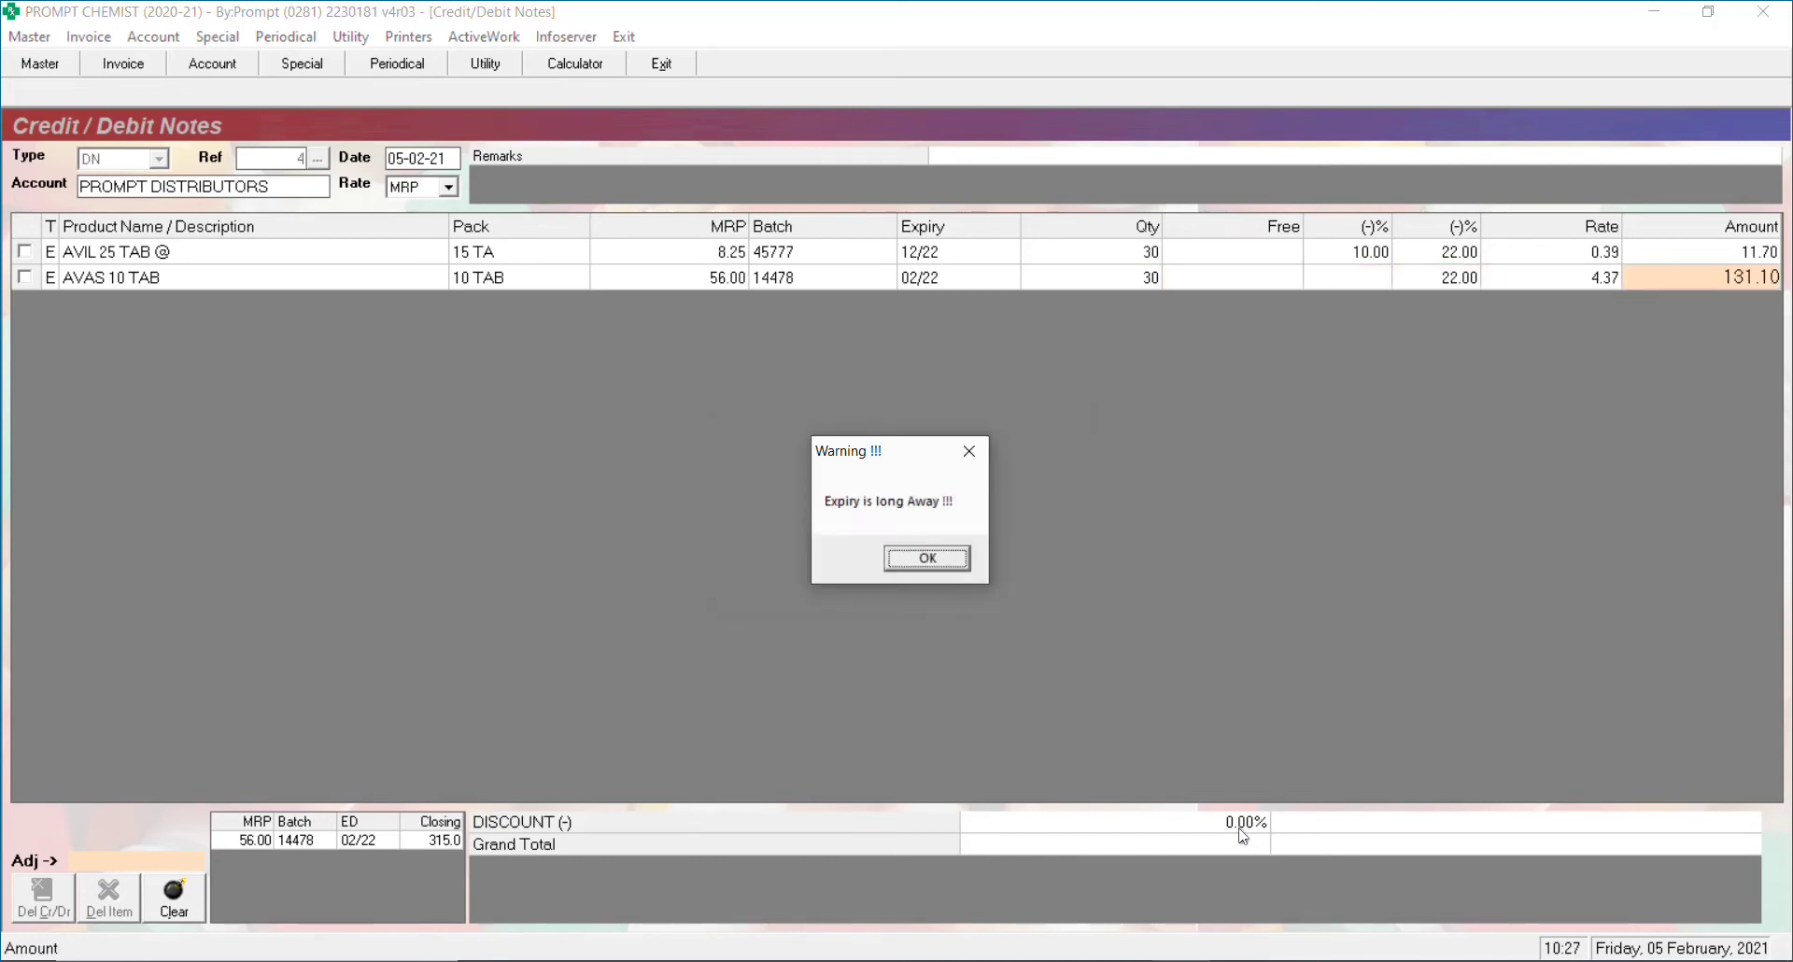
key(Return)
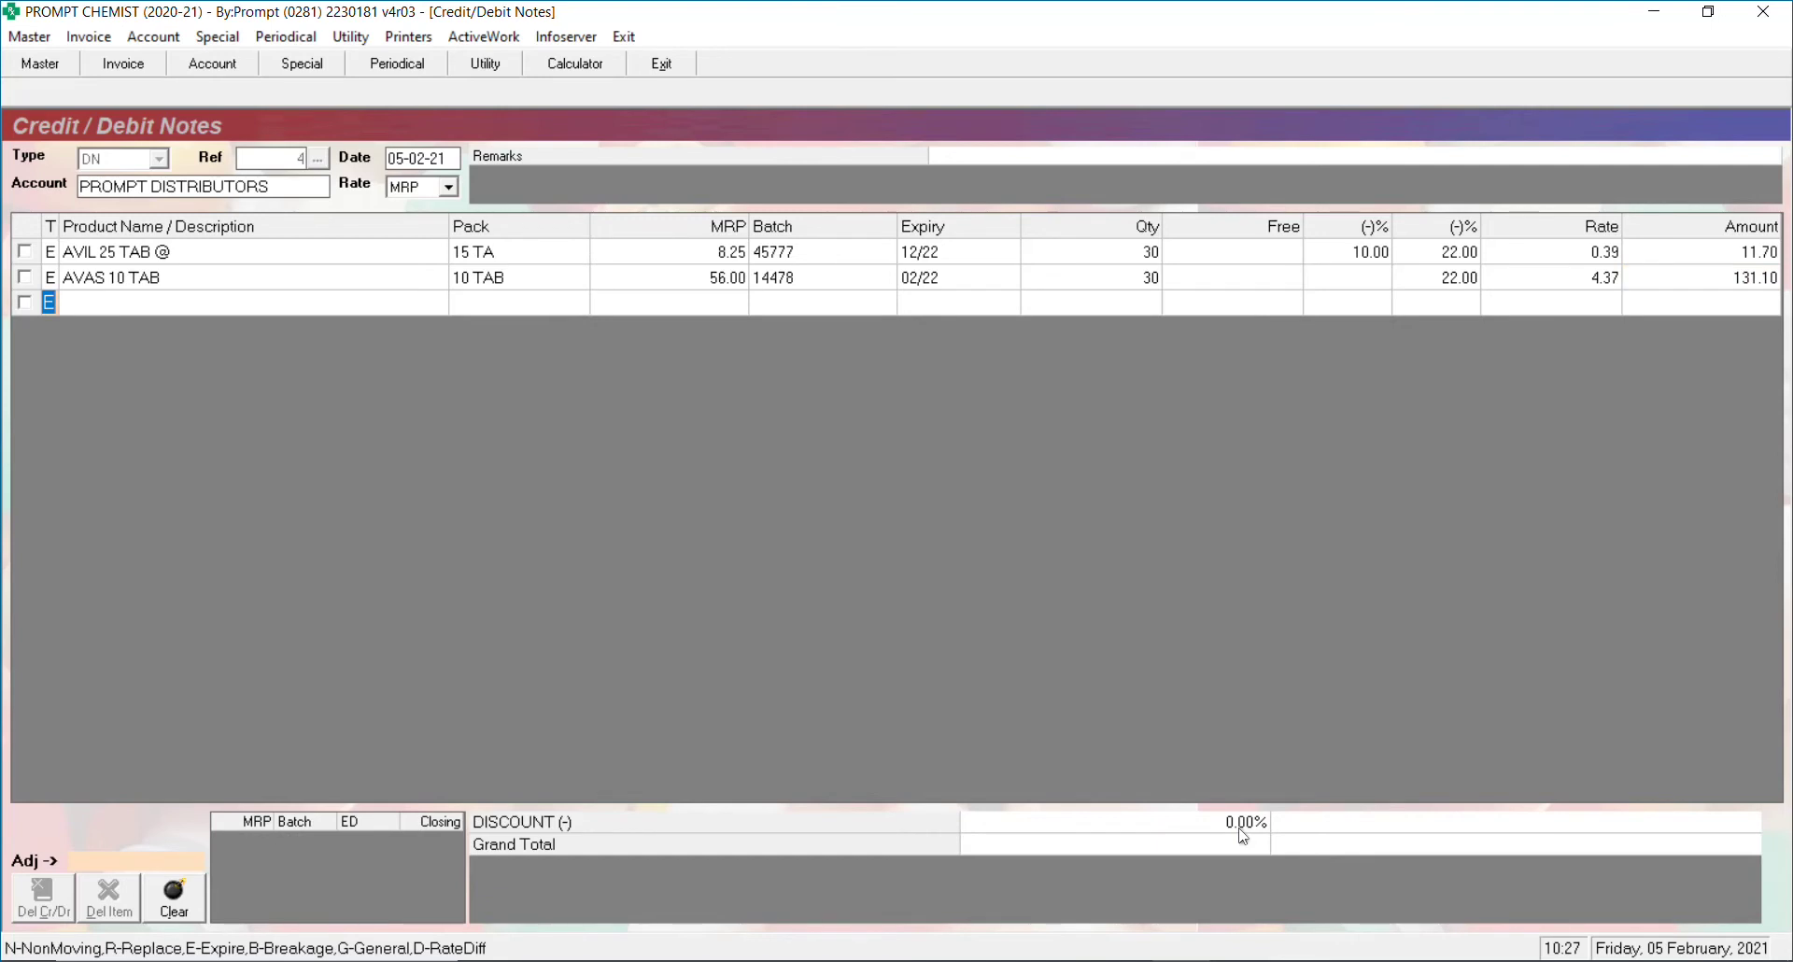
- Finish entering items and set the debit note's overall discount to 3%
key(Return)
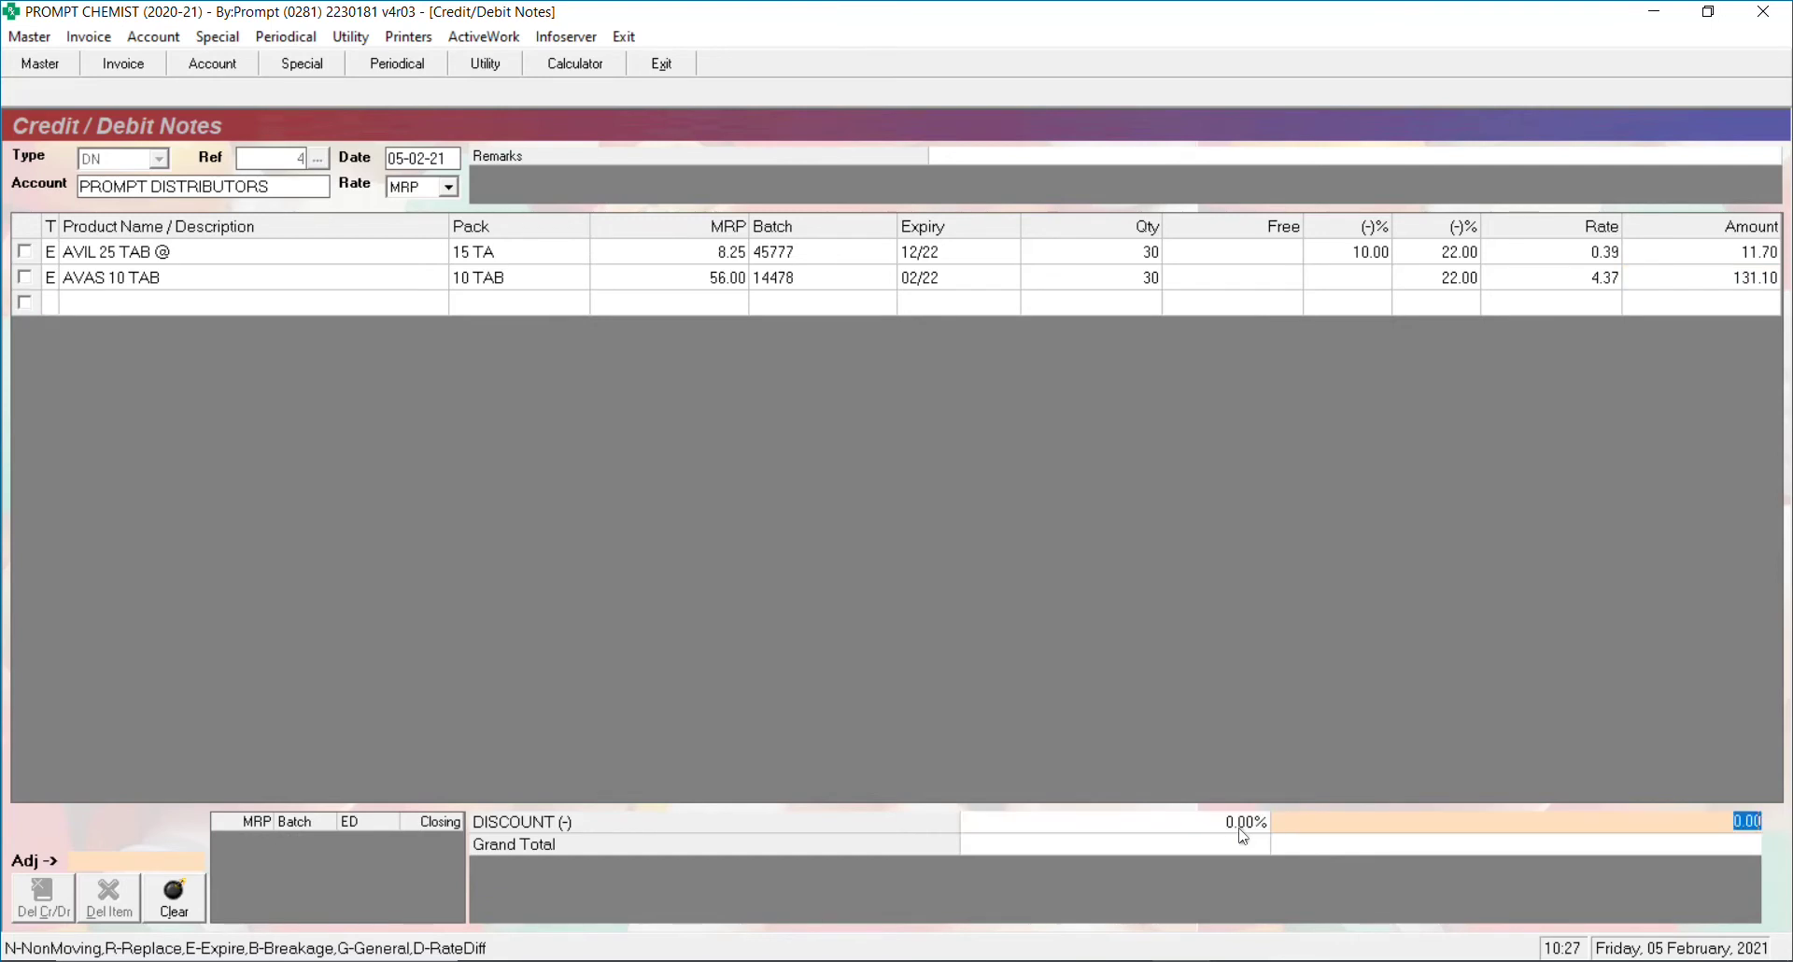
click(1241, 828)
text(3)
key(Return)
key(Return)
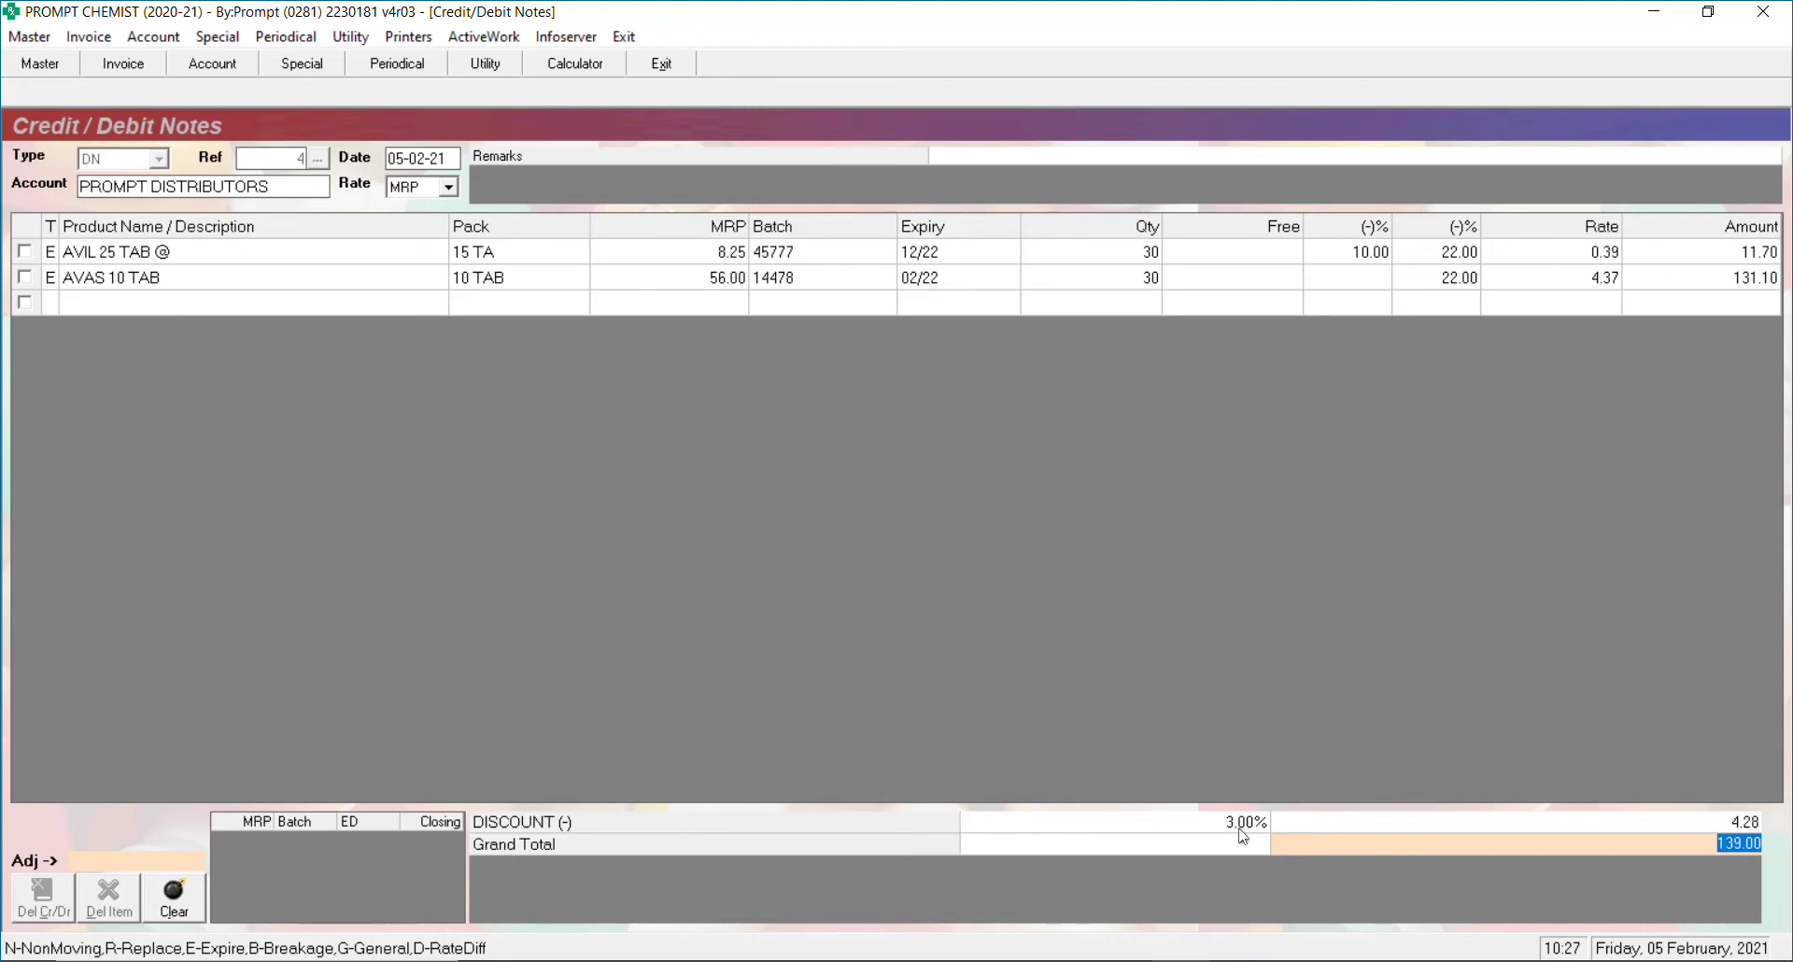
- Save the debit note without adjusting the voucher, choosing to send it to the supplier but not to print it
key(Return)
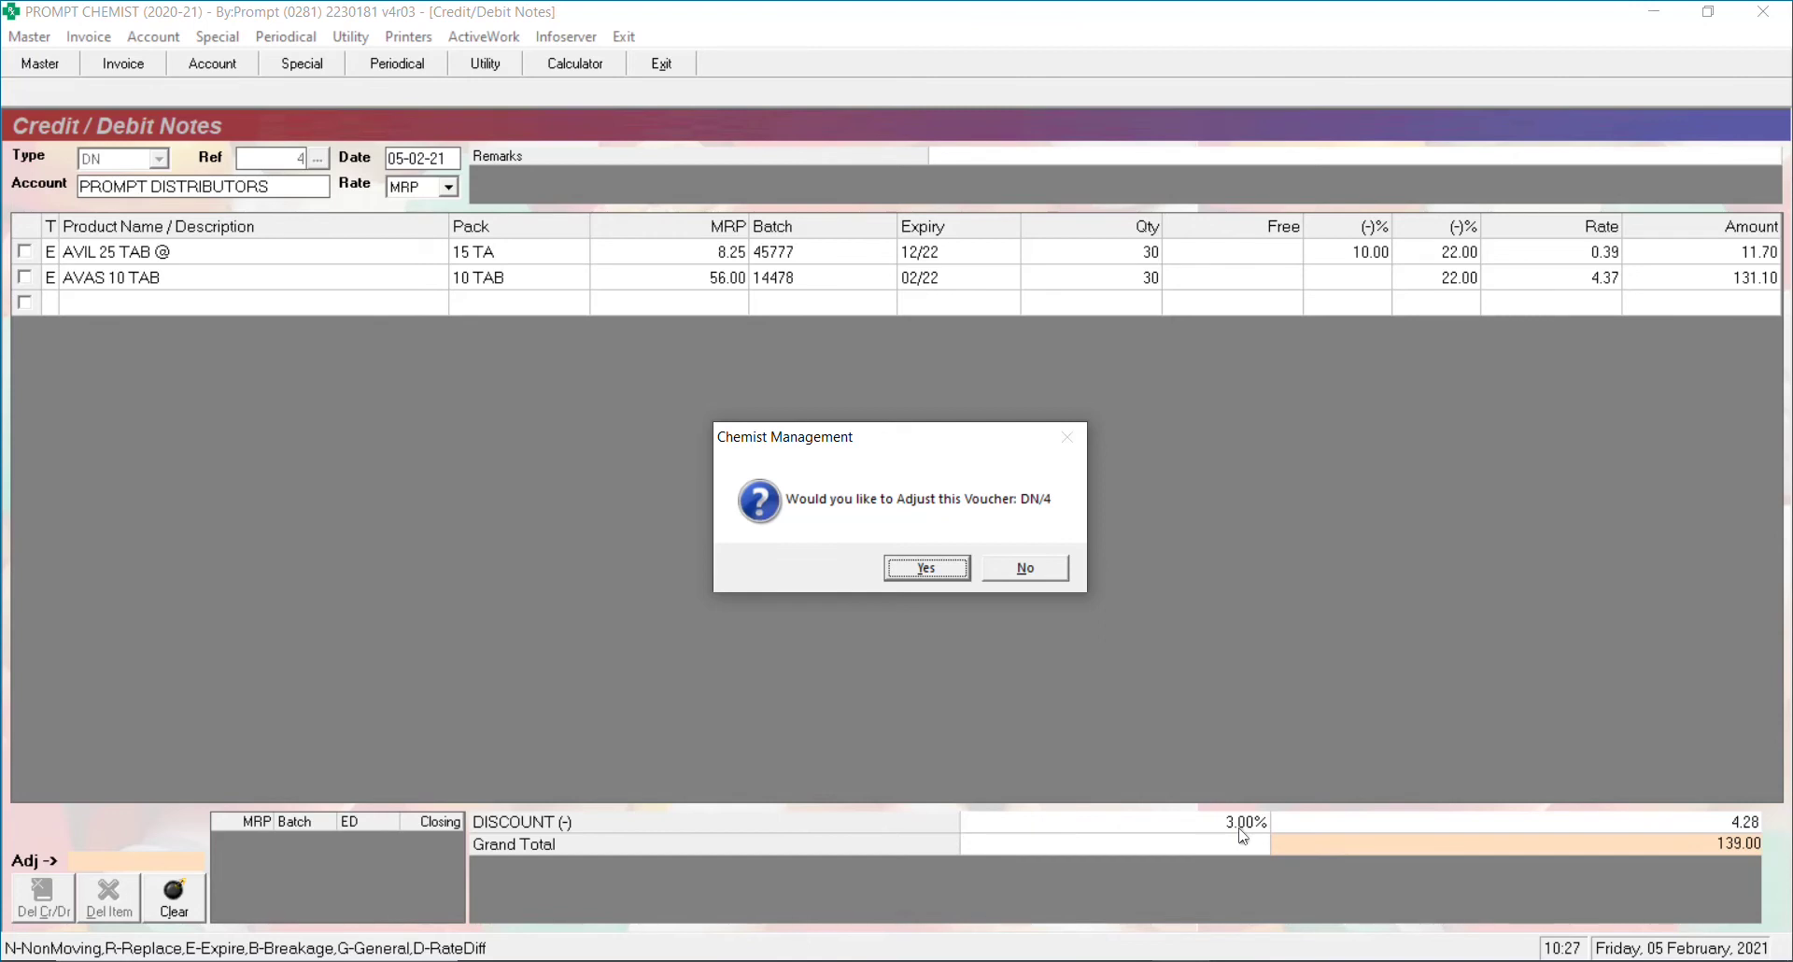
key(Tab)
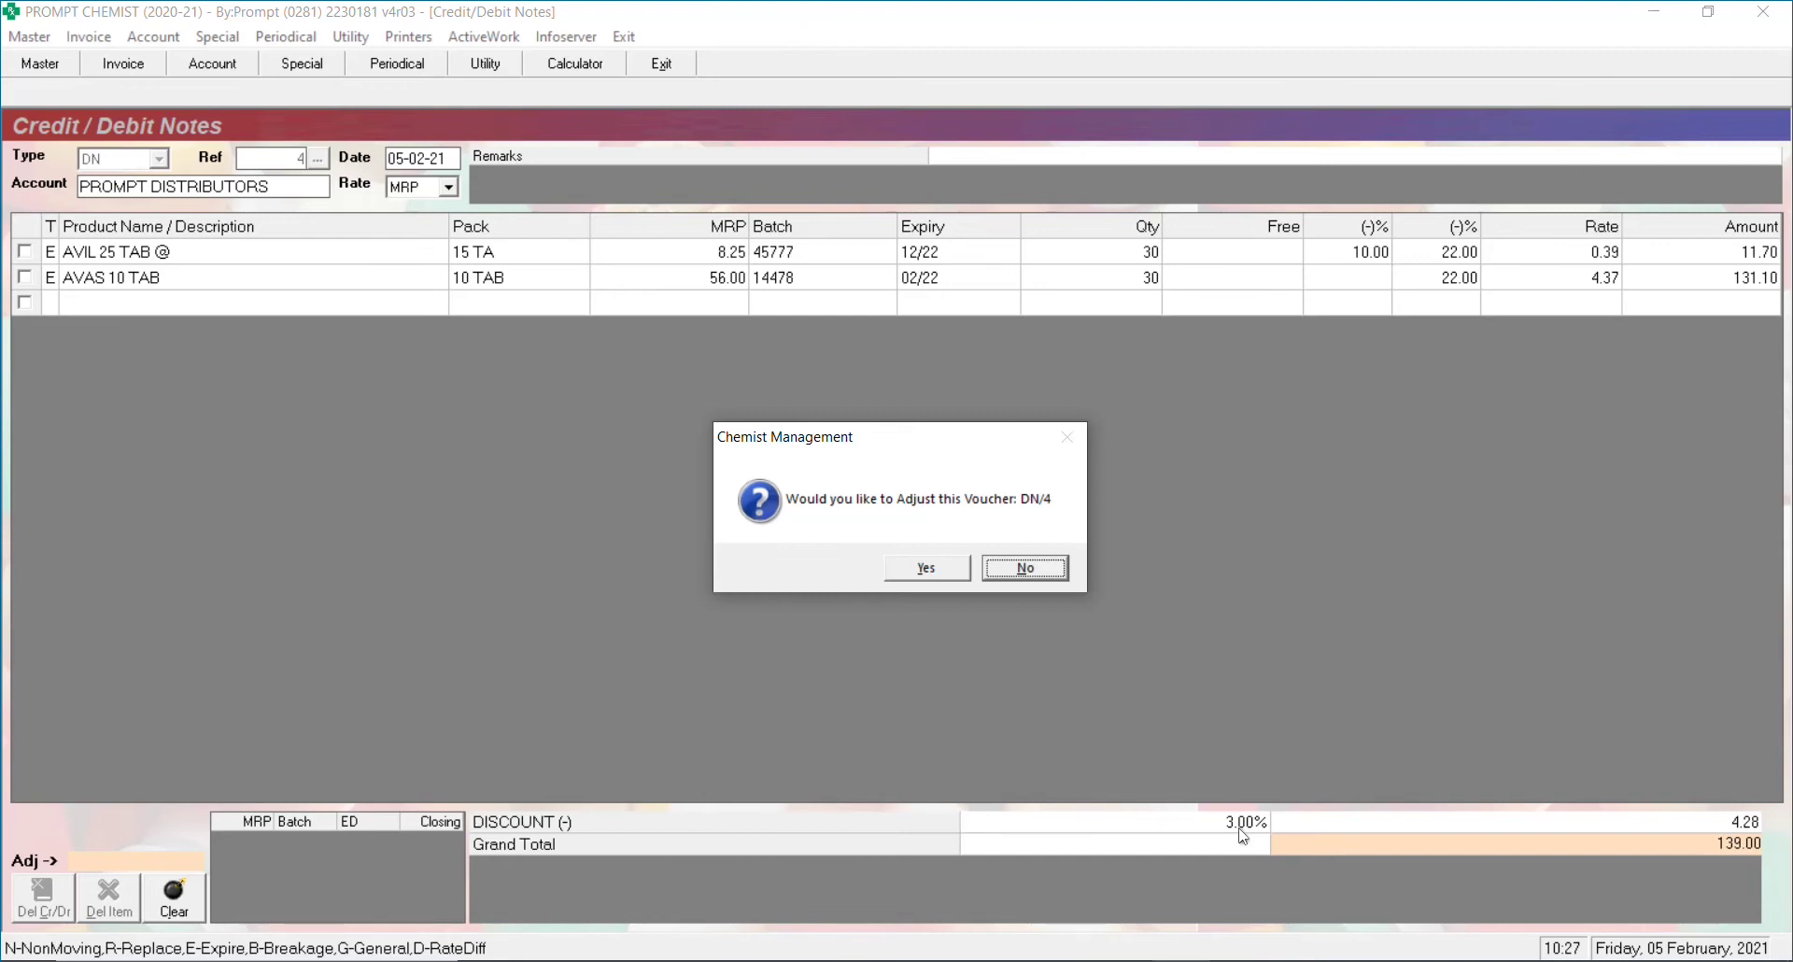
key(Return)
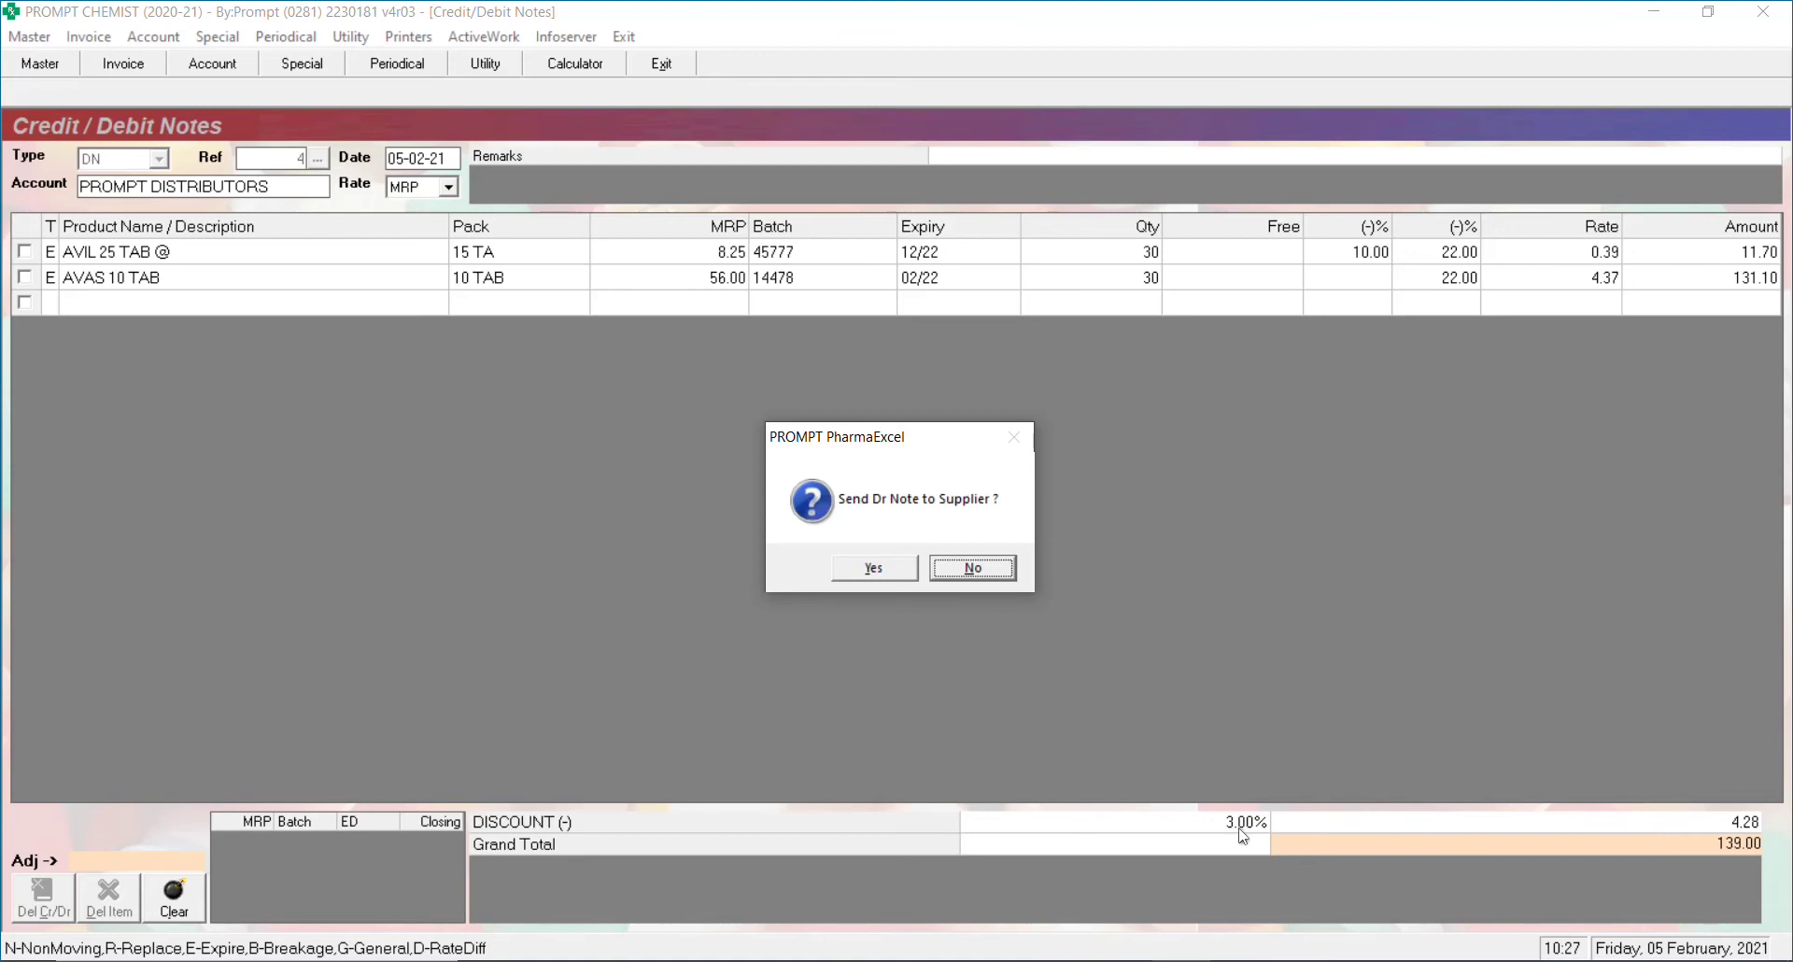
key(Left)
key(Return)
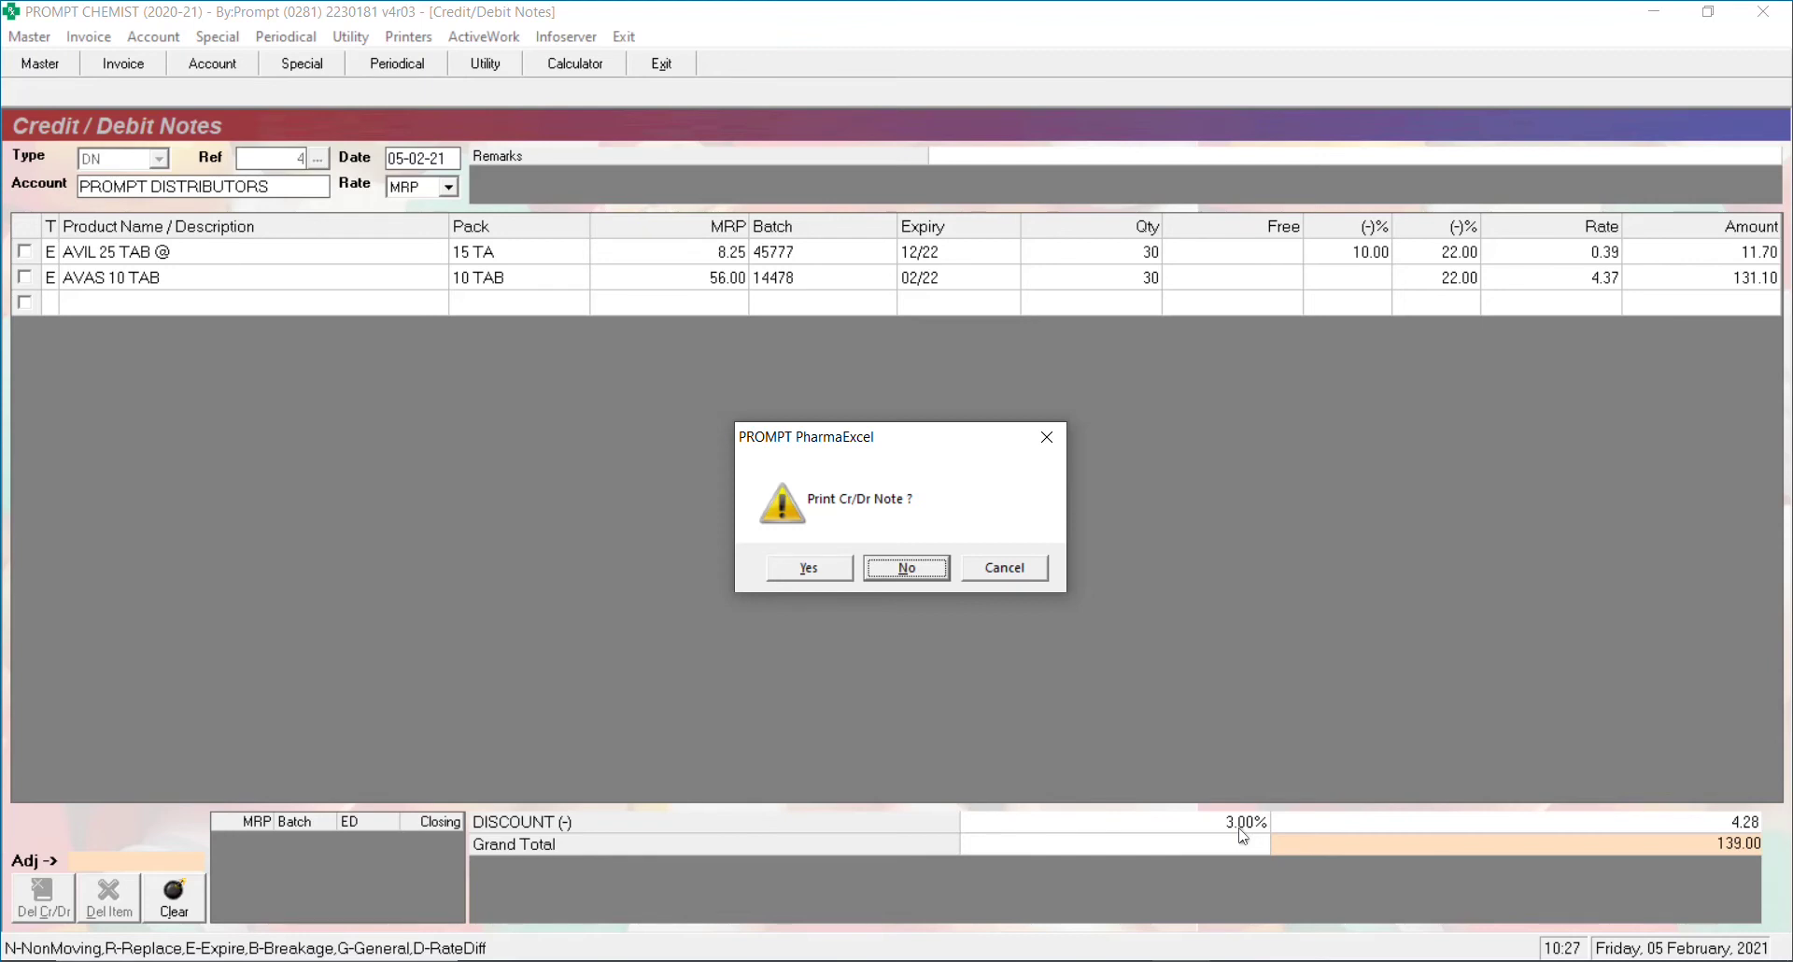
key(Return)
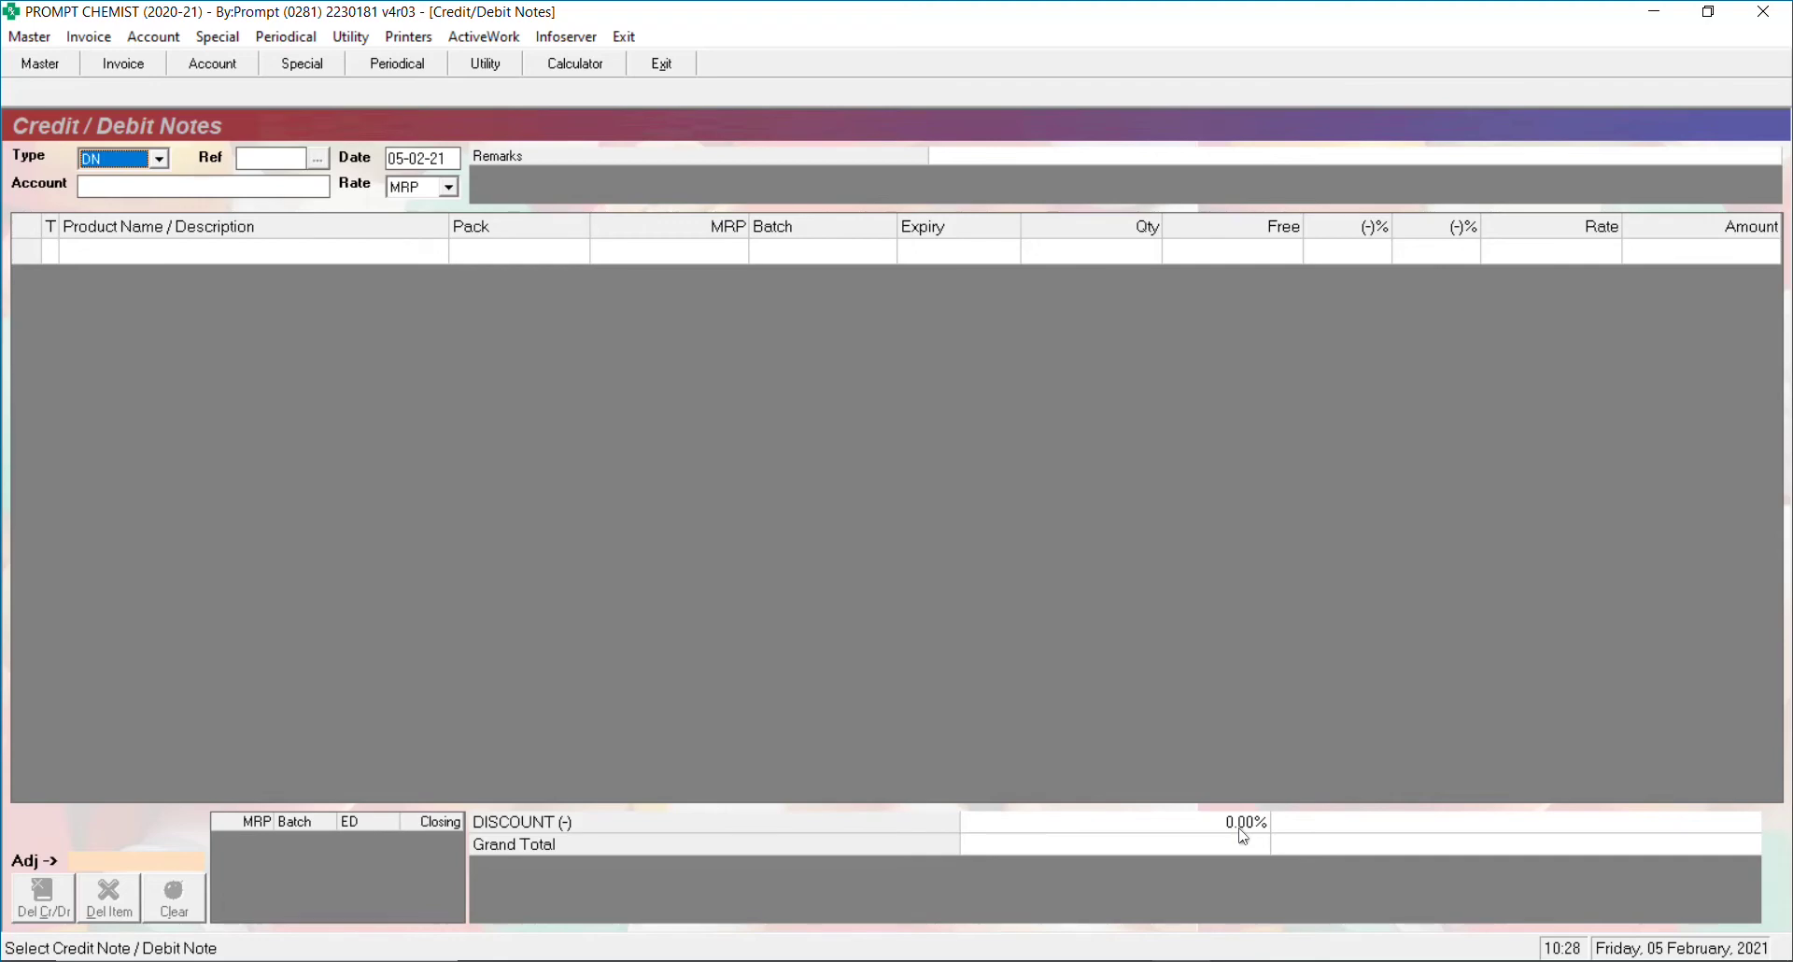
- Switch to File Explorer and locate the exported DN4.dn file in the InfoServer Export folder
mouse_move(602, 959)
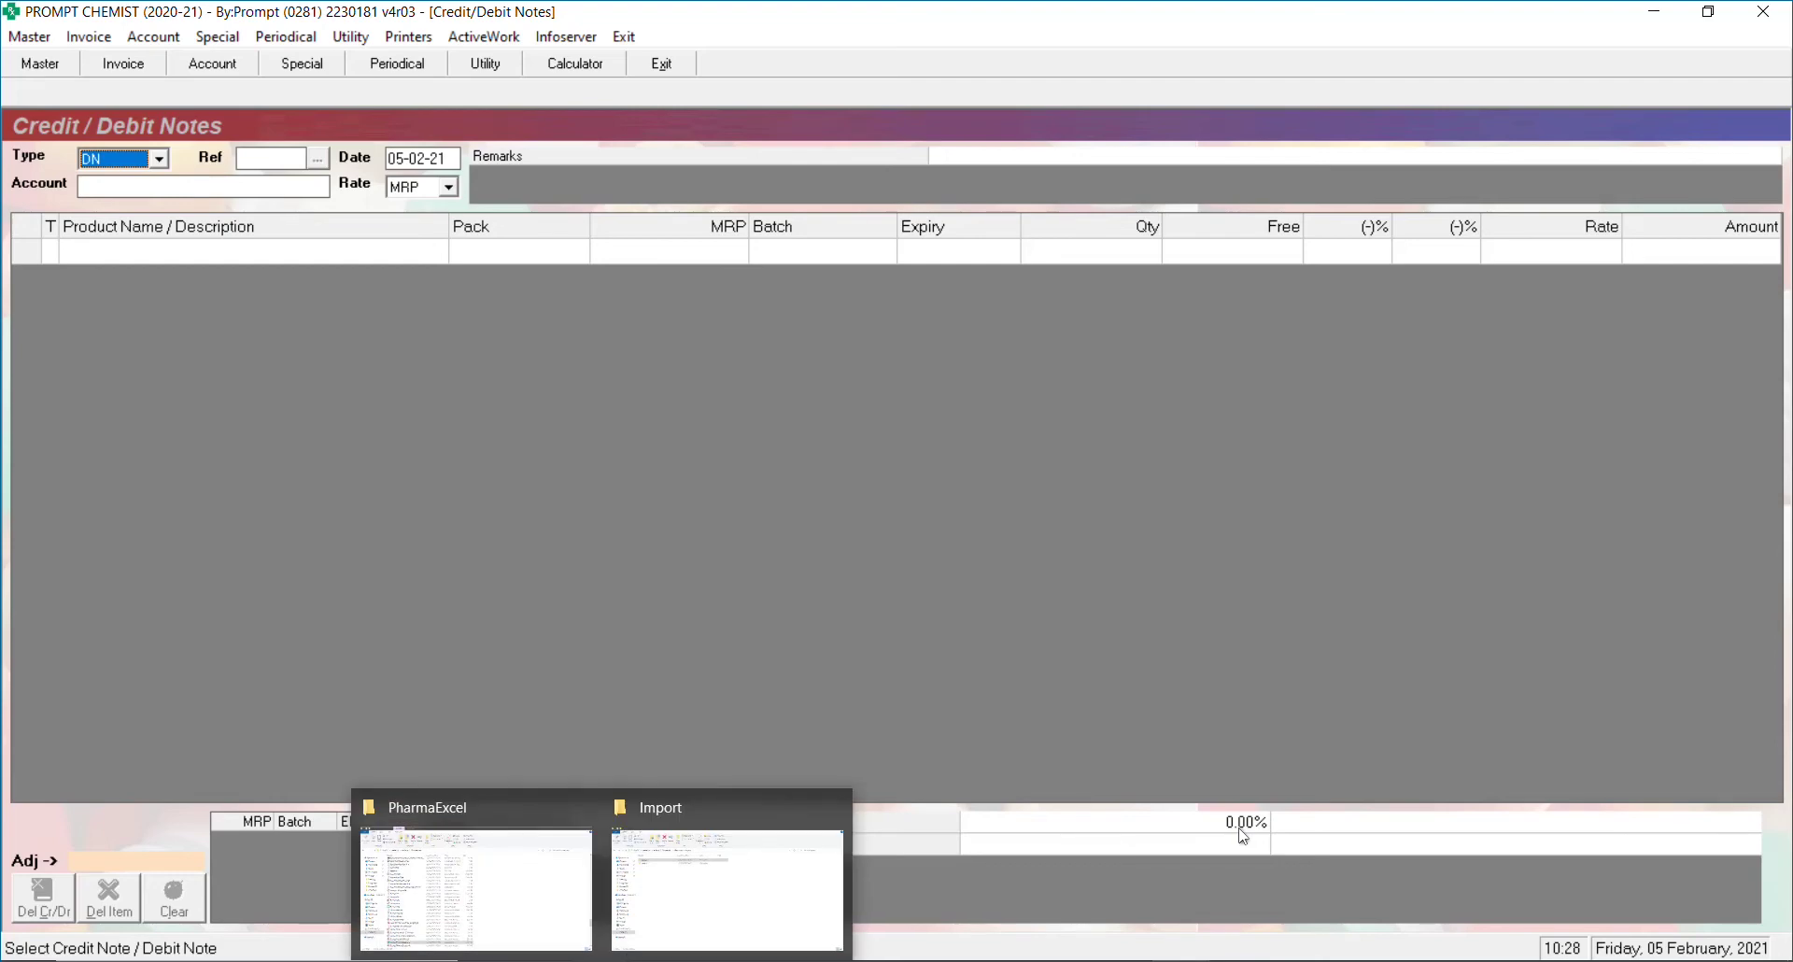
click(657, 926)
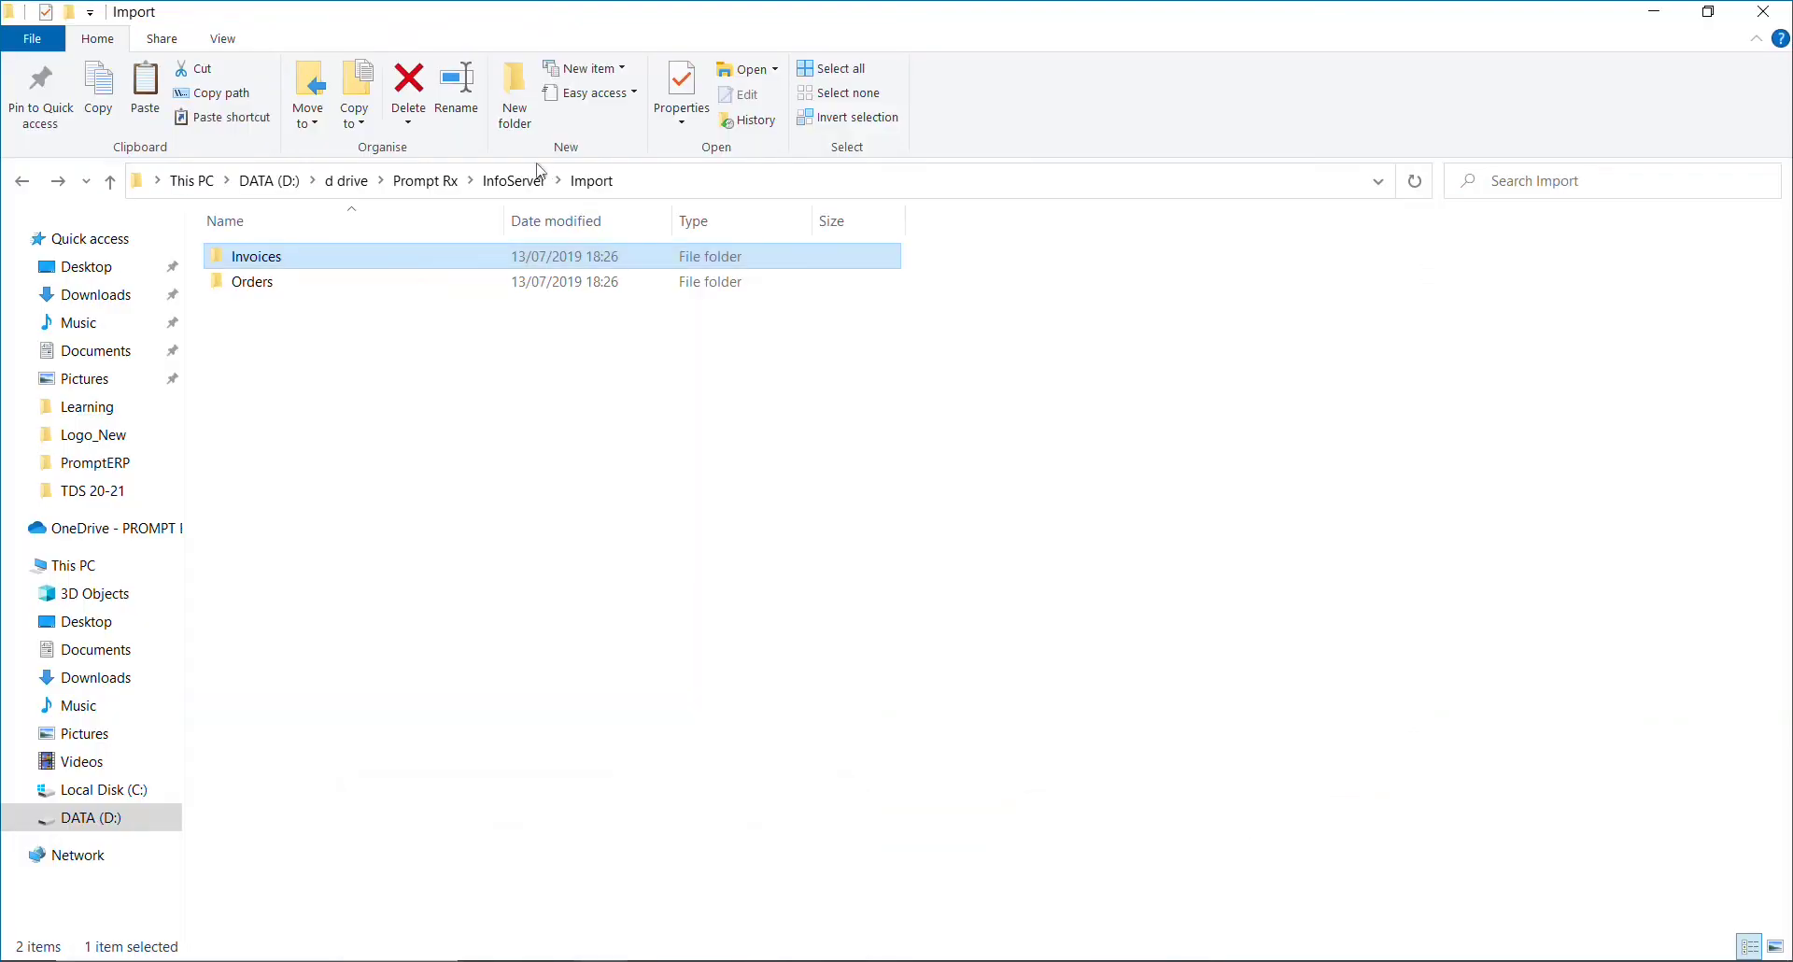
click(514, 180)
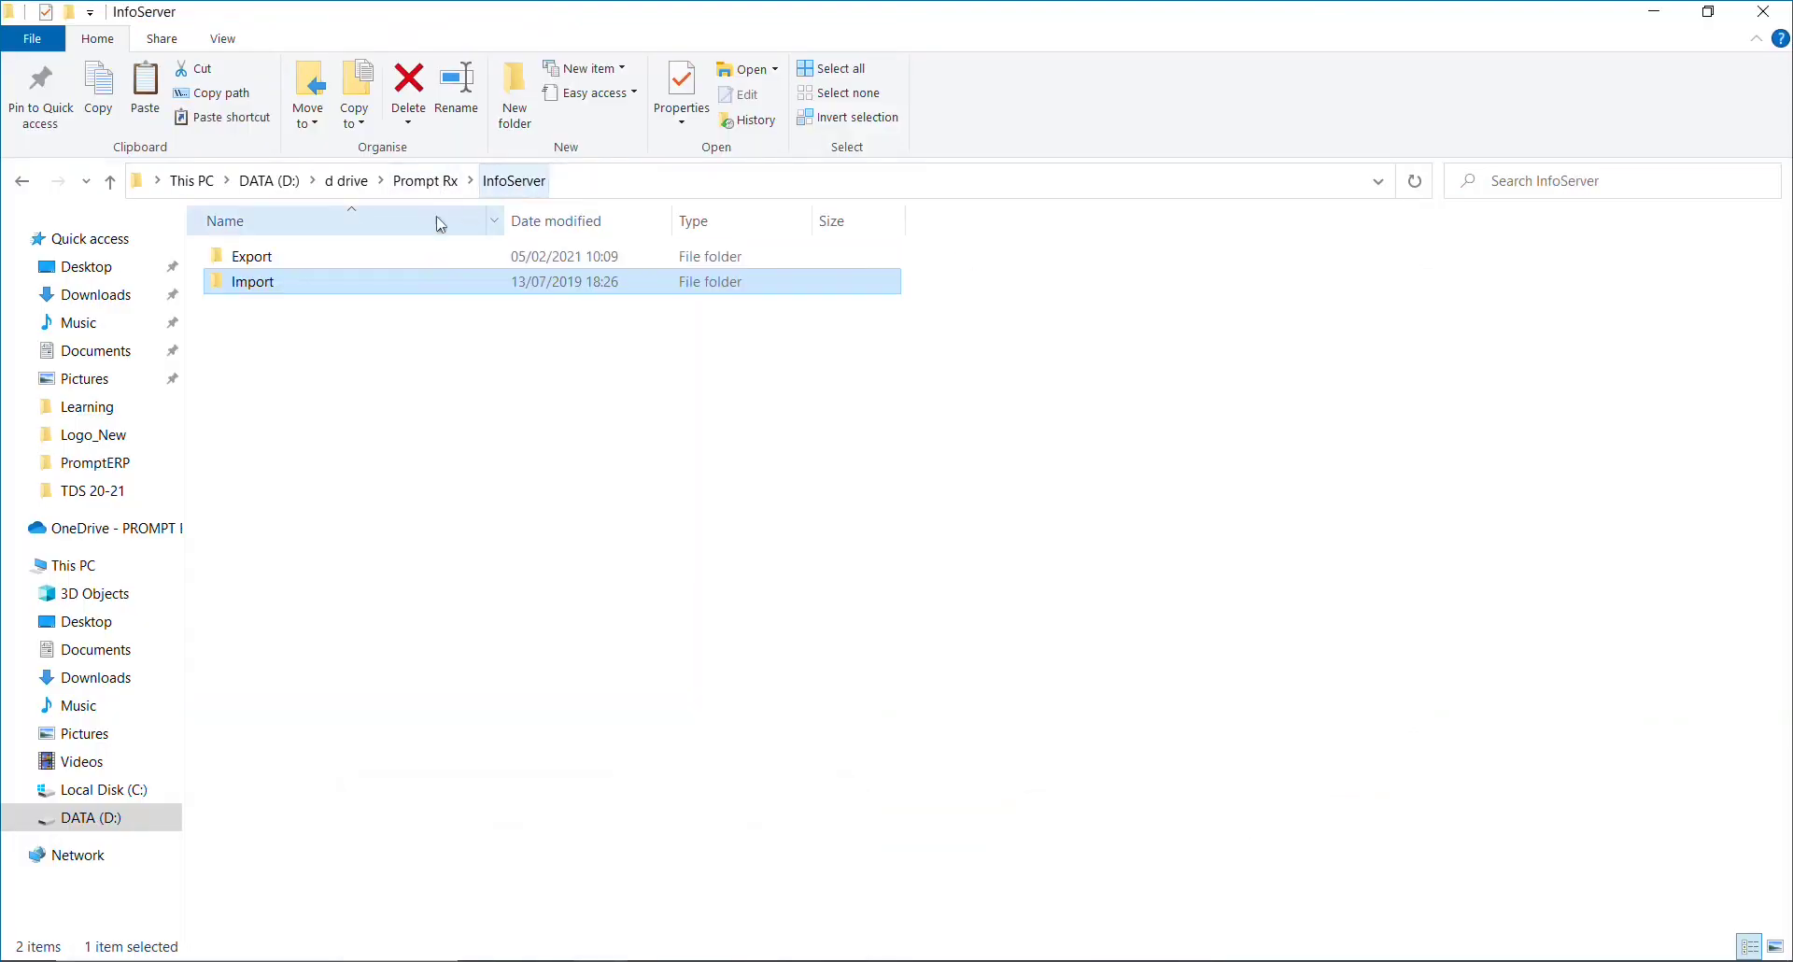
double_click(296, 257)
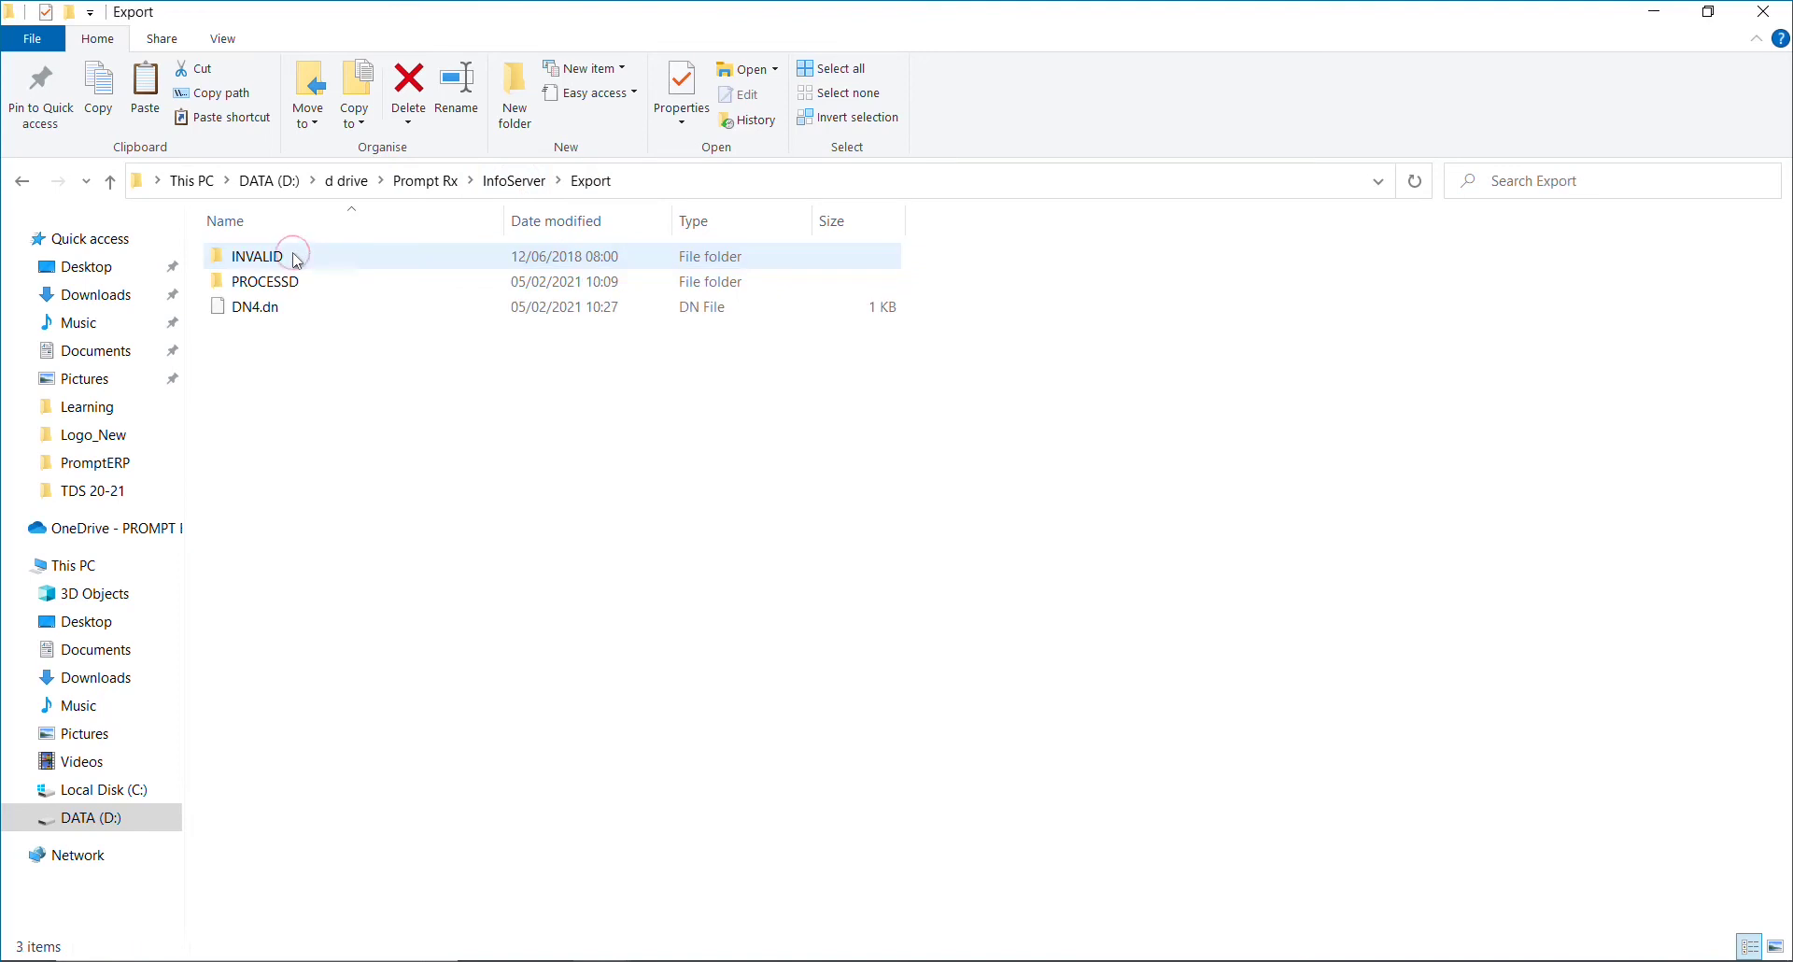
click(306, 317)
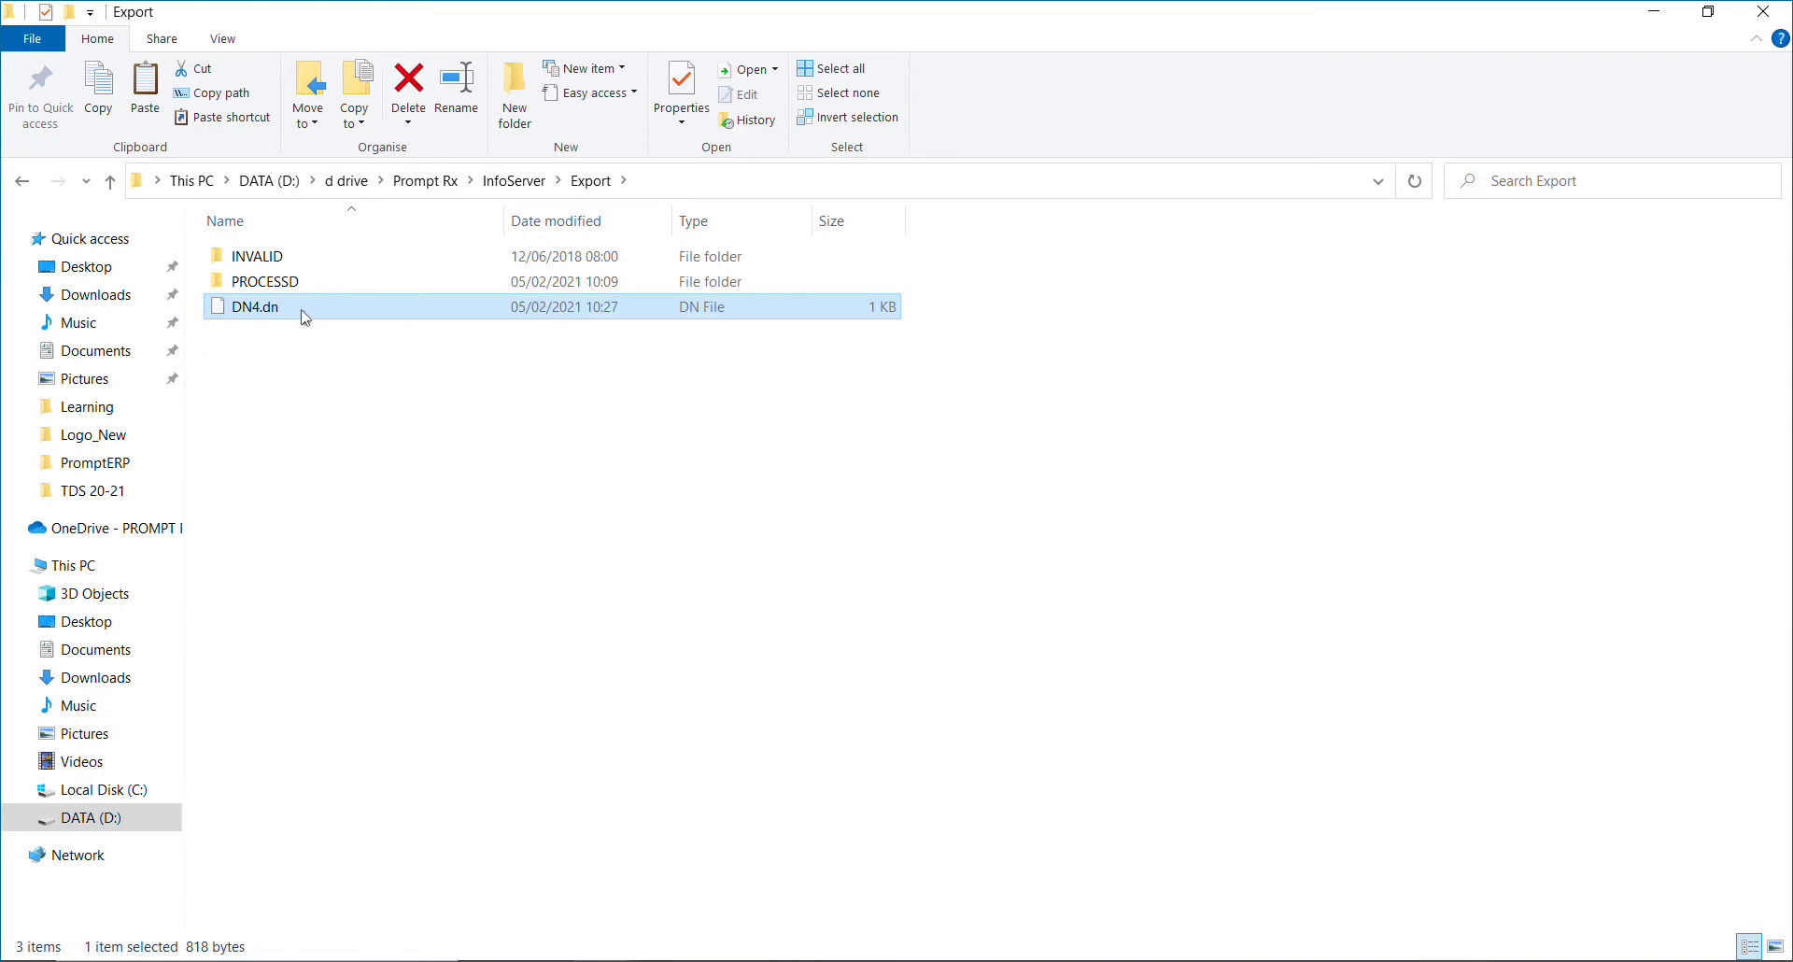
- Open Info Sync, set AutoSync to 2, and start a manual sync
click(1478, 961)
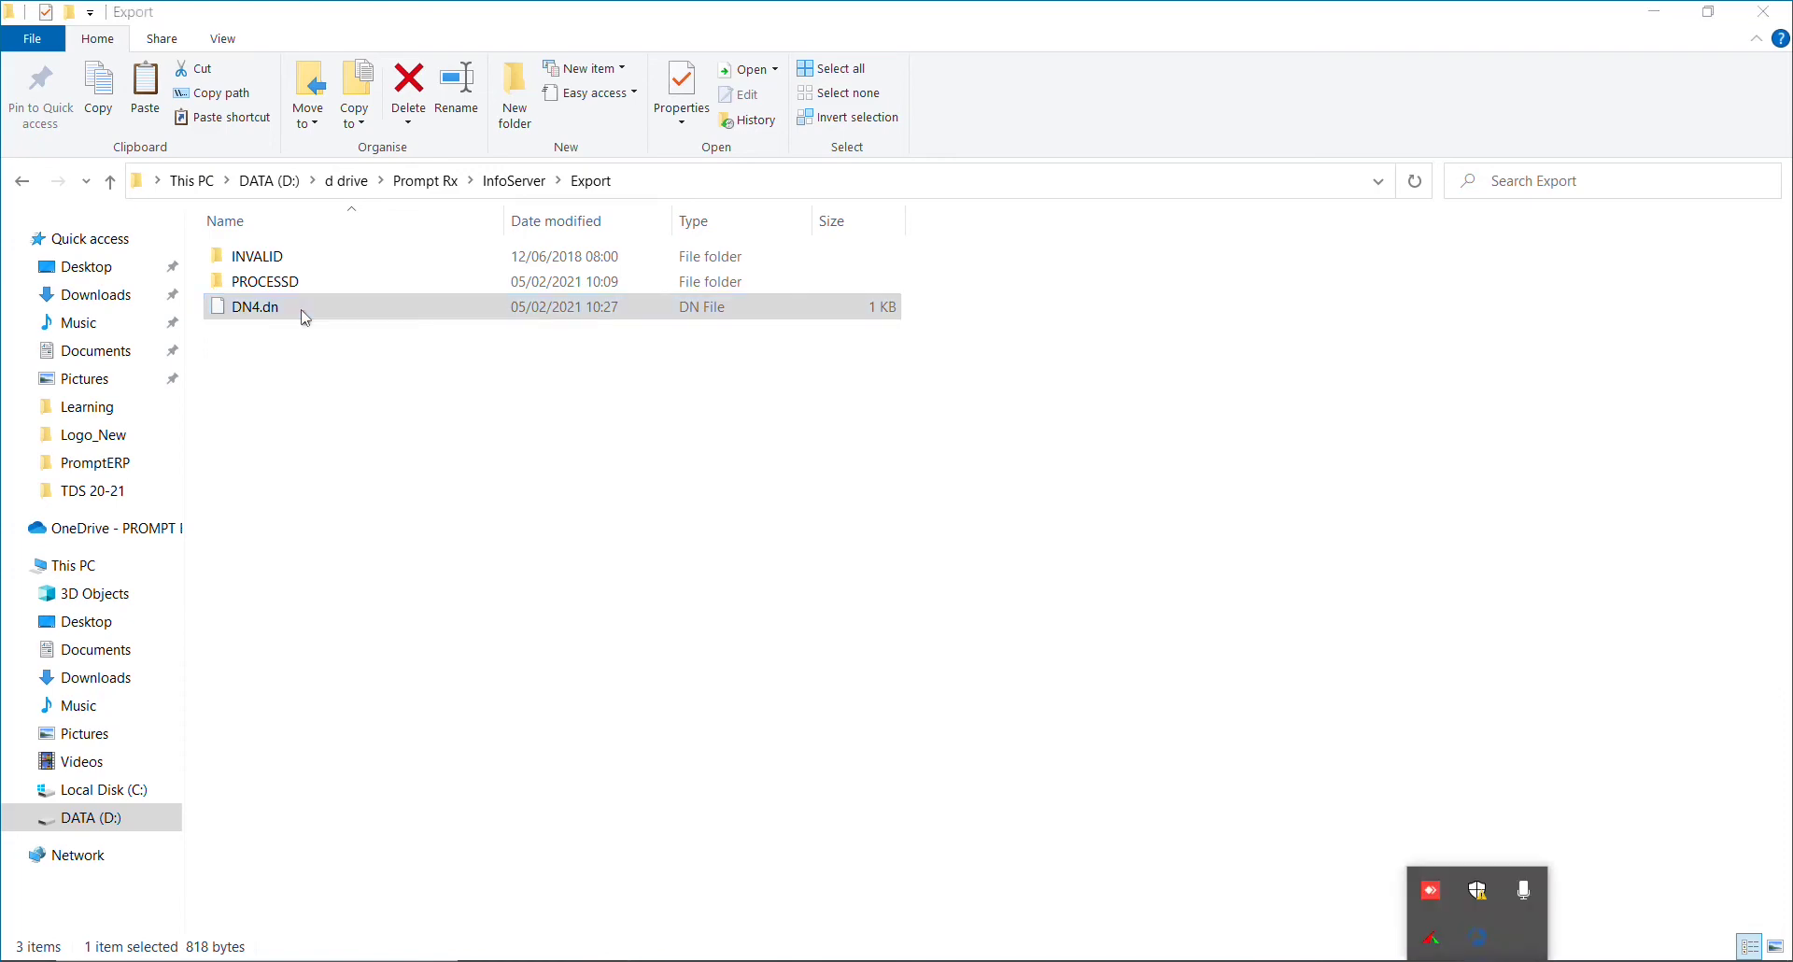
click(1483, 945)
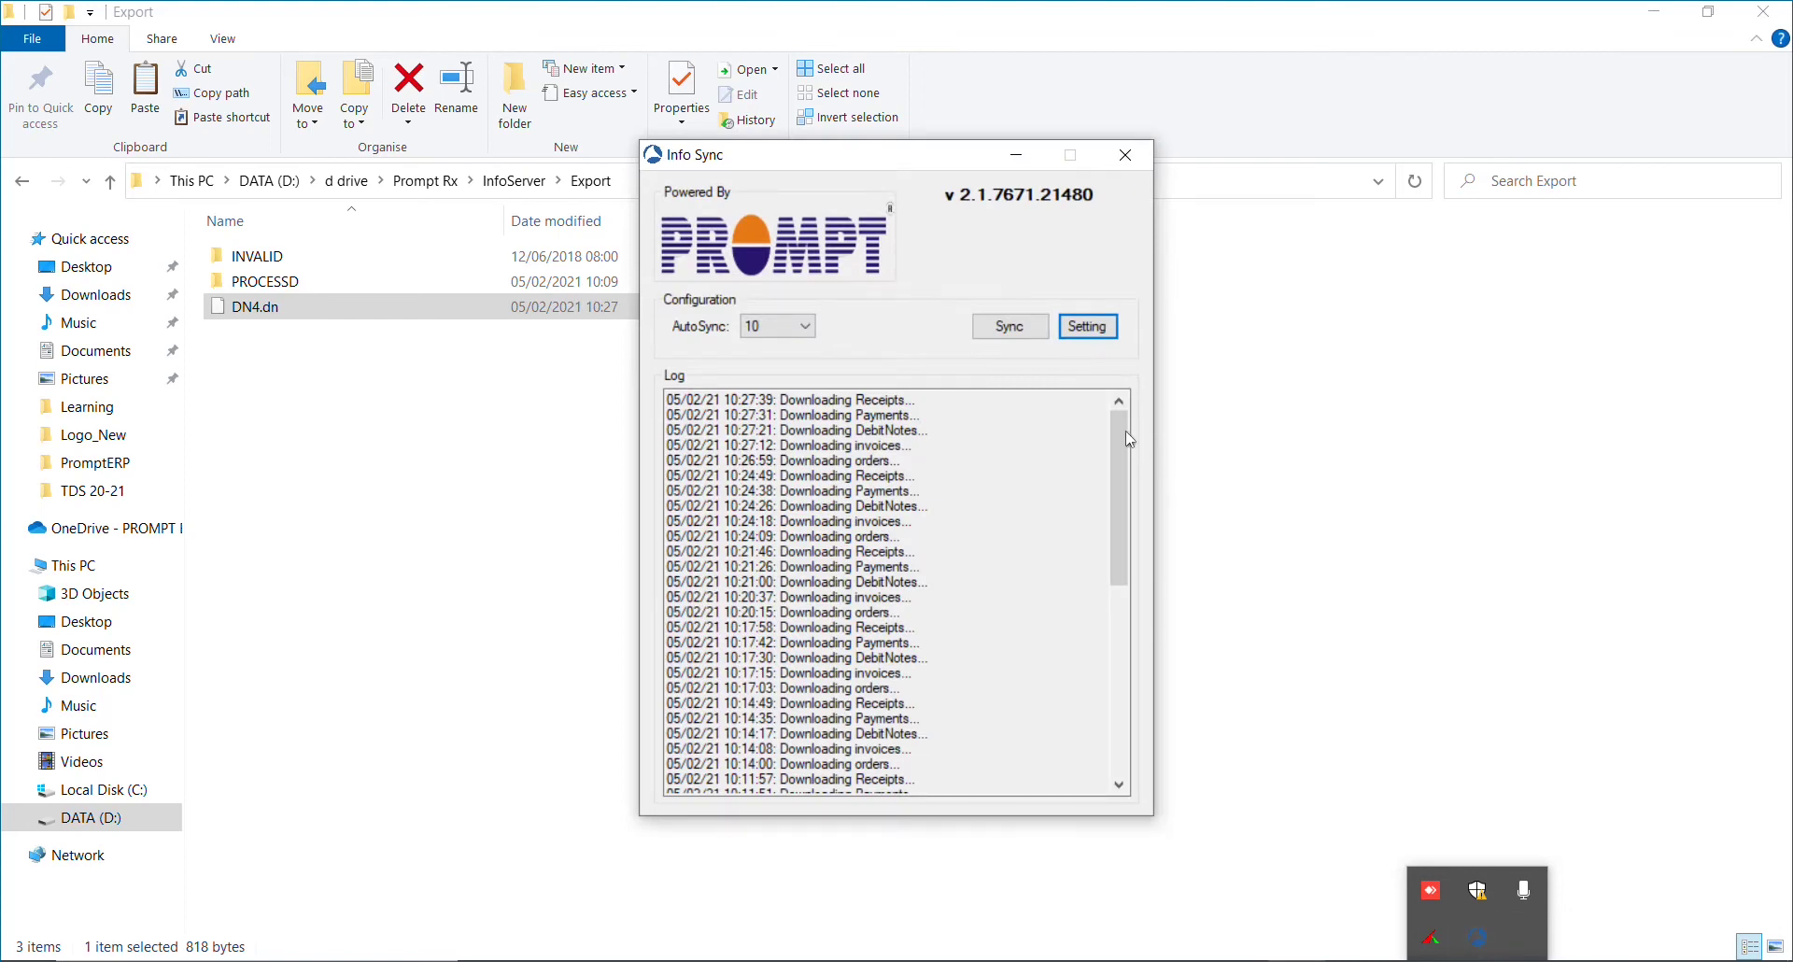
click(996, 334)
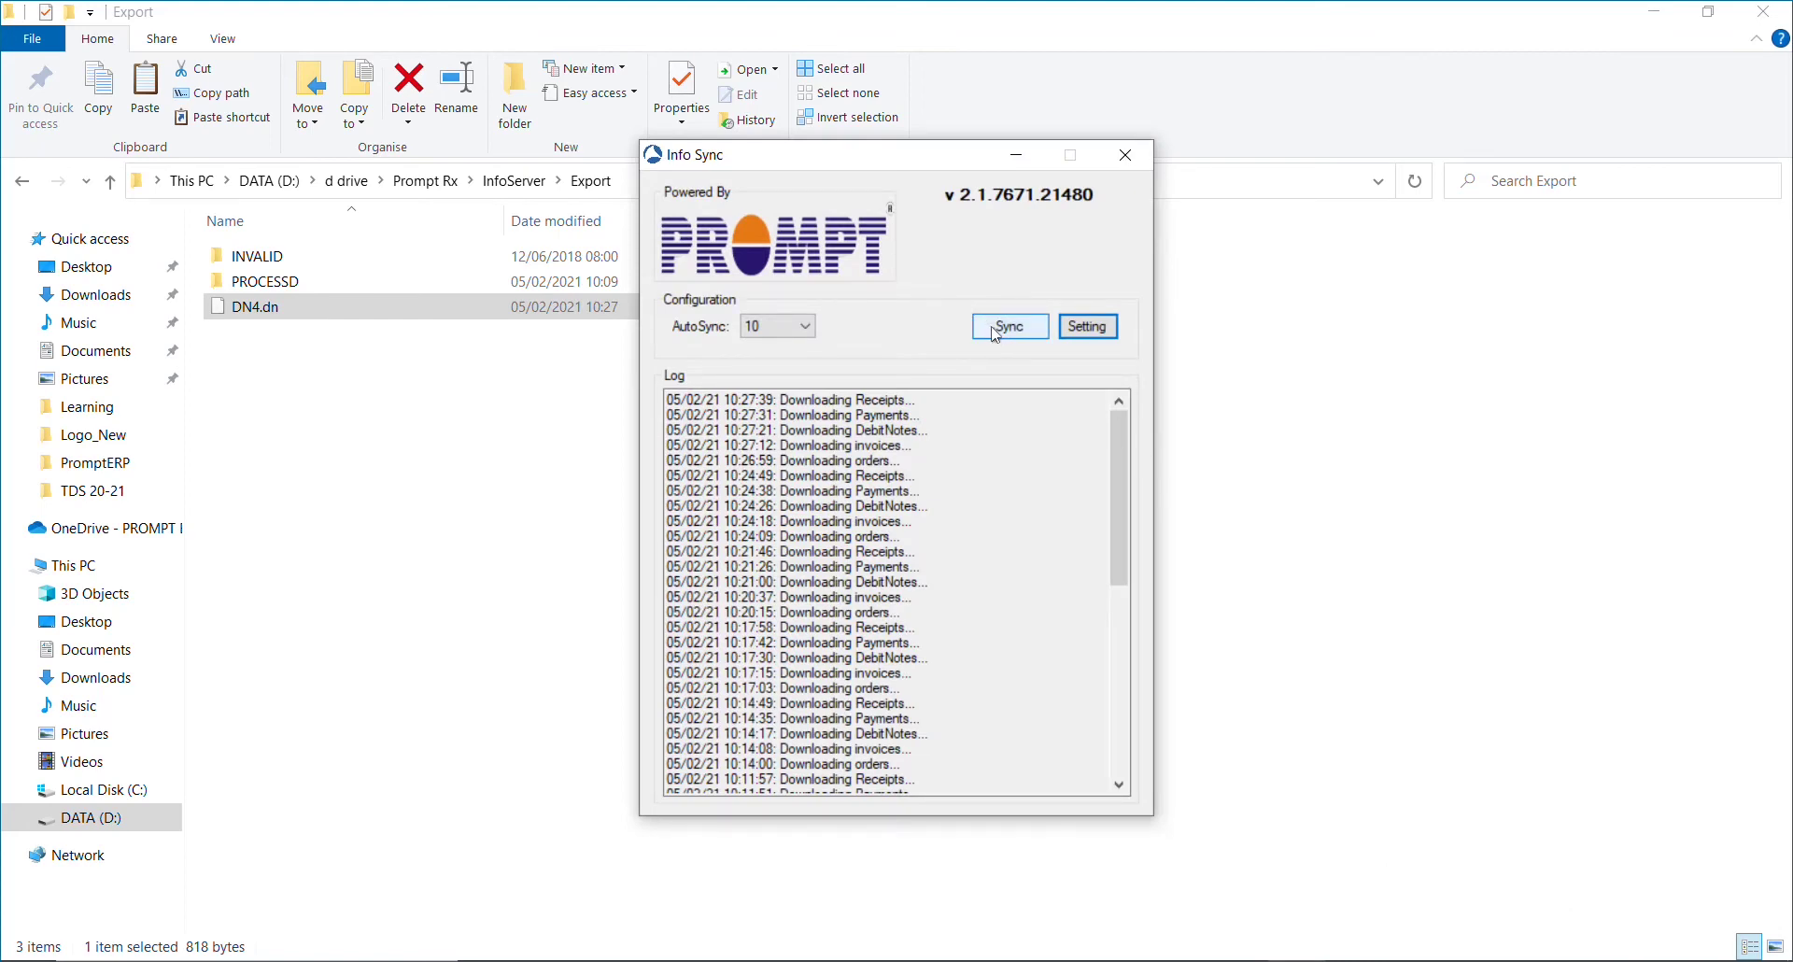
click(770, 332)
click(761, 371)
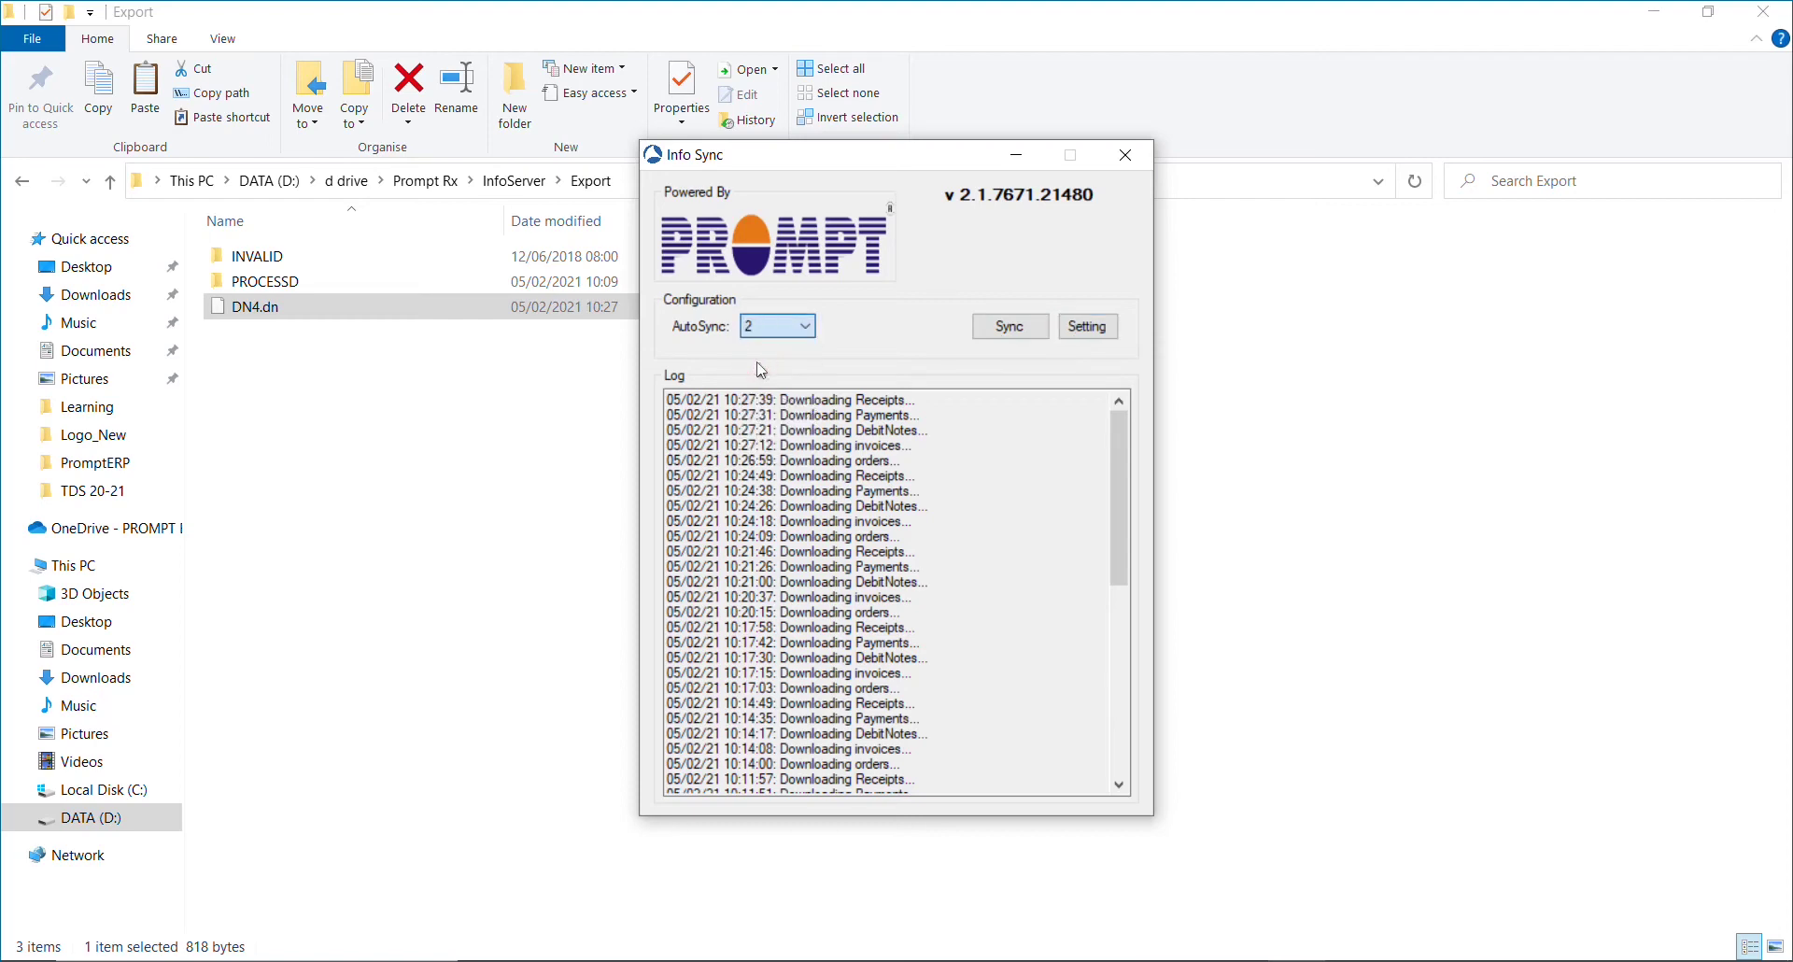
click(998, 337)
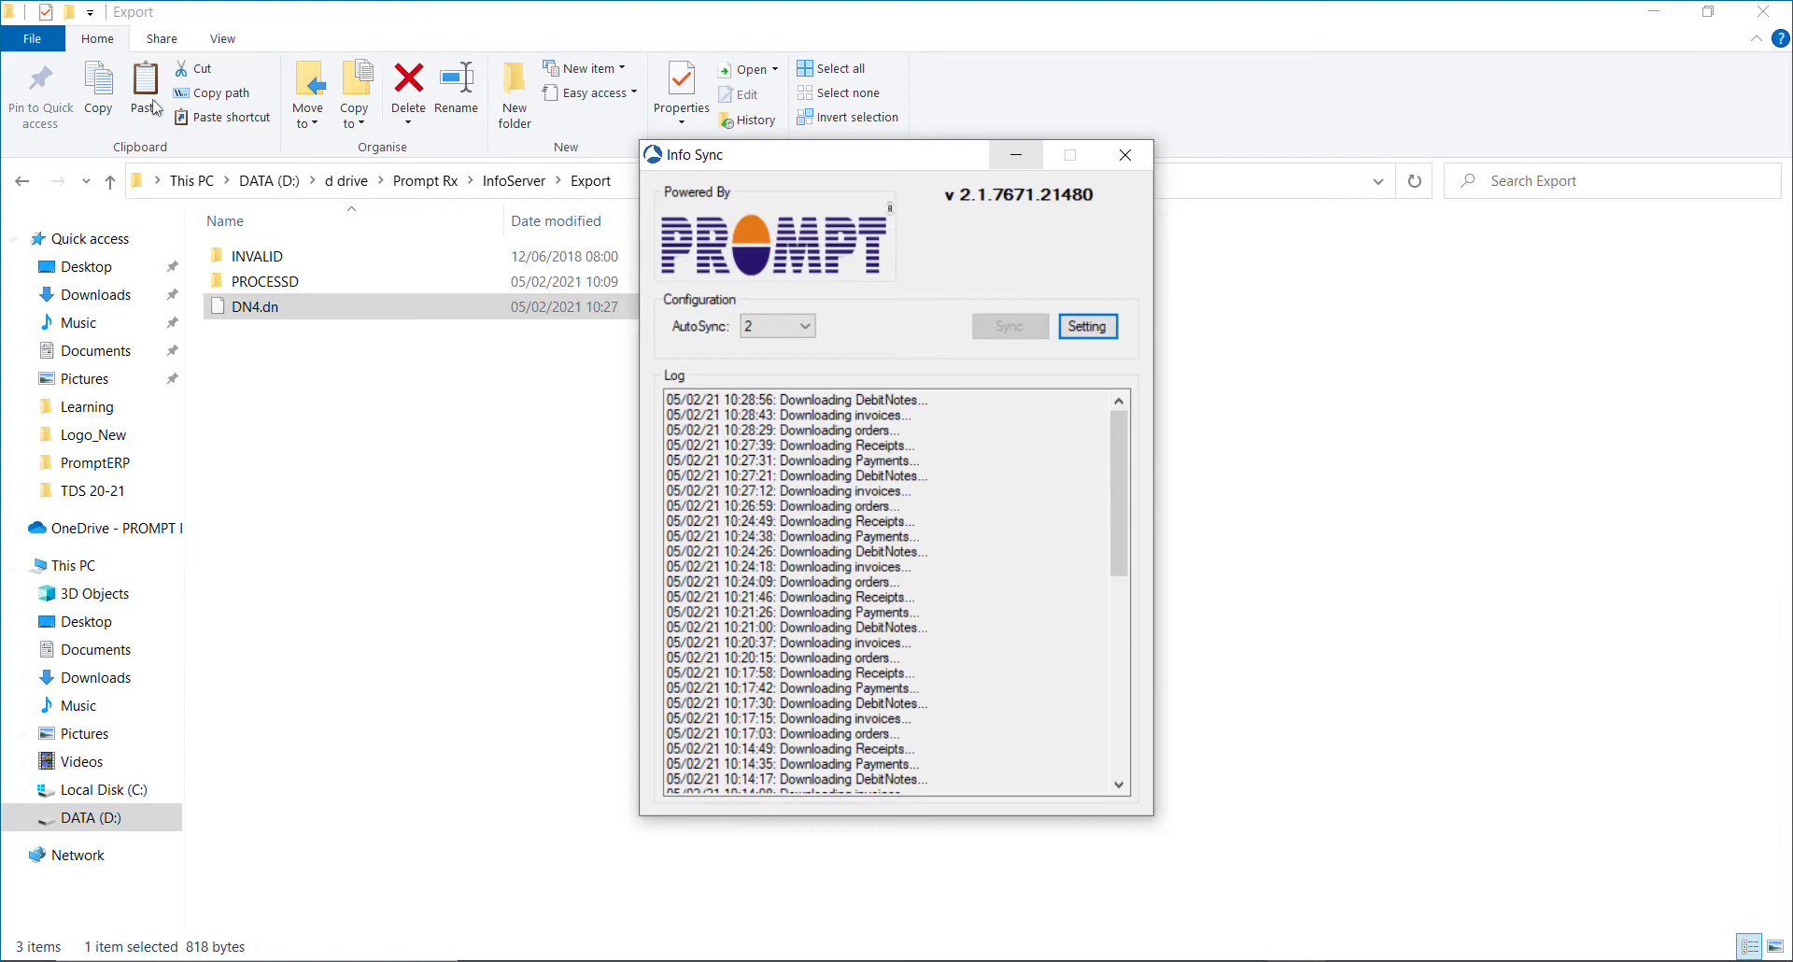
click(14, 9)
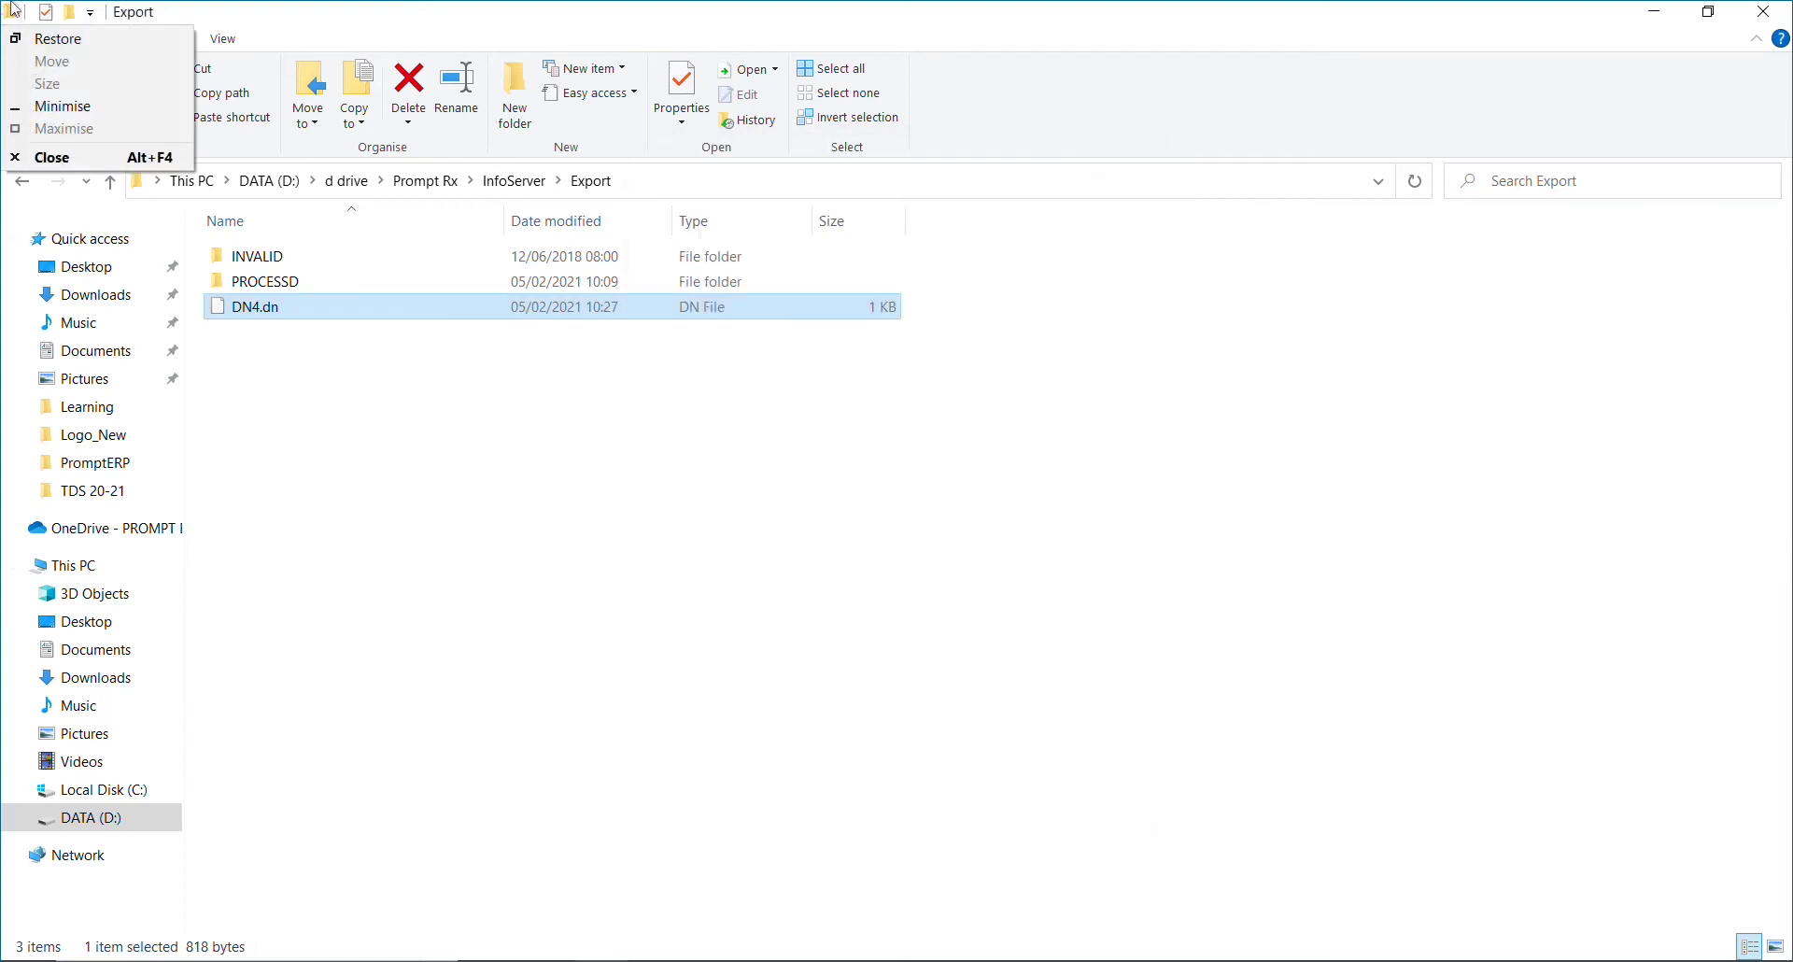
click(31, 10)
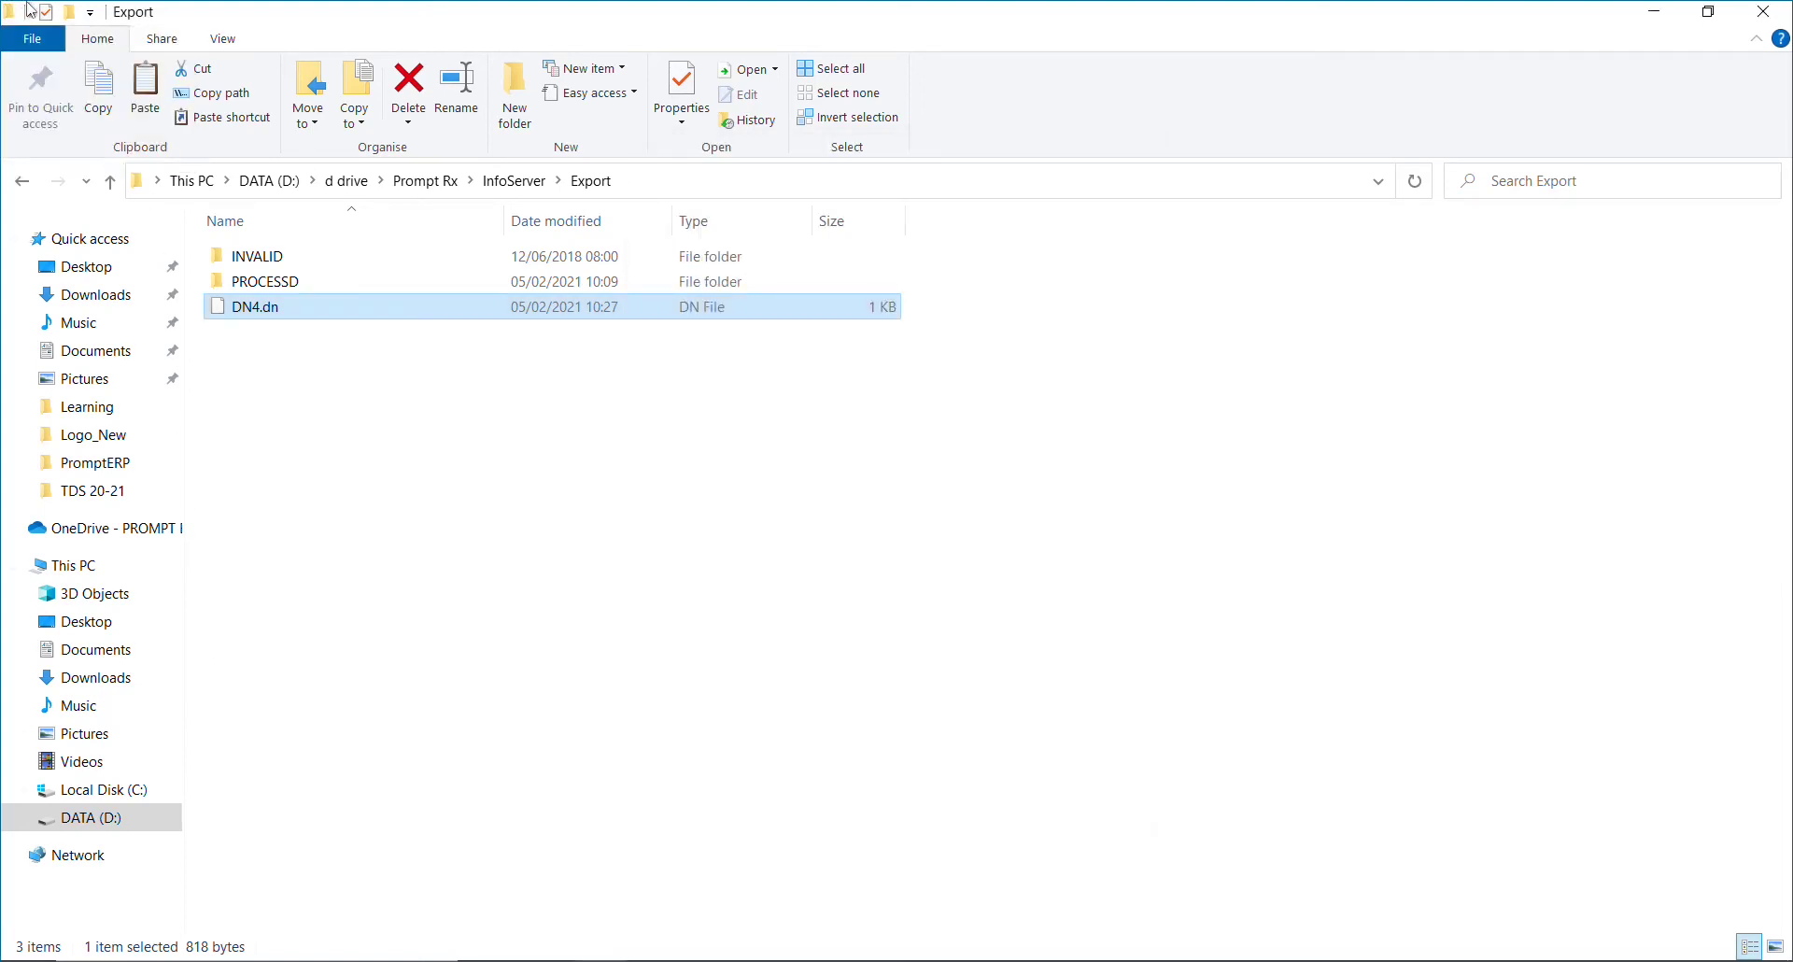
click(17, 7)
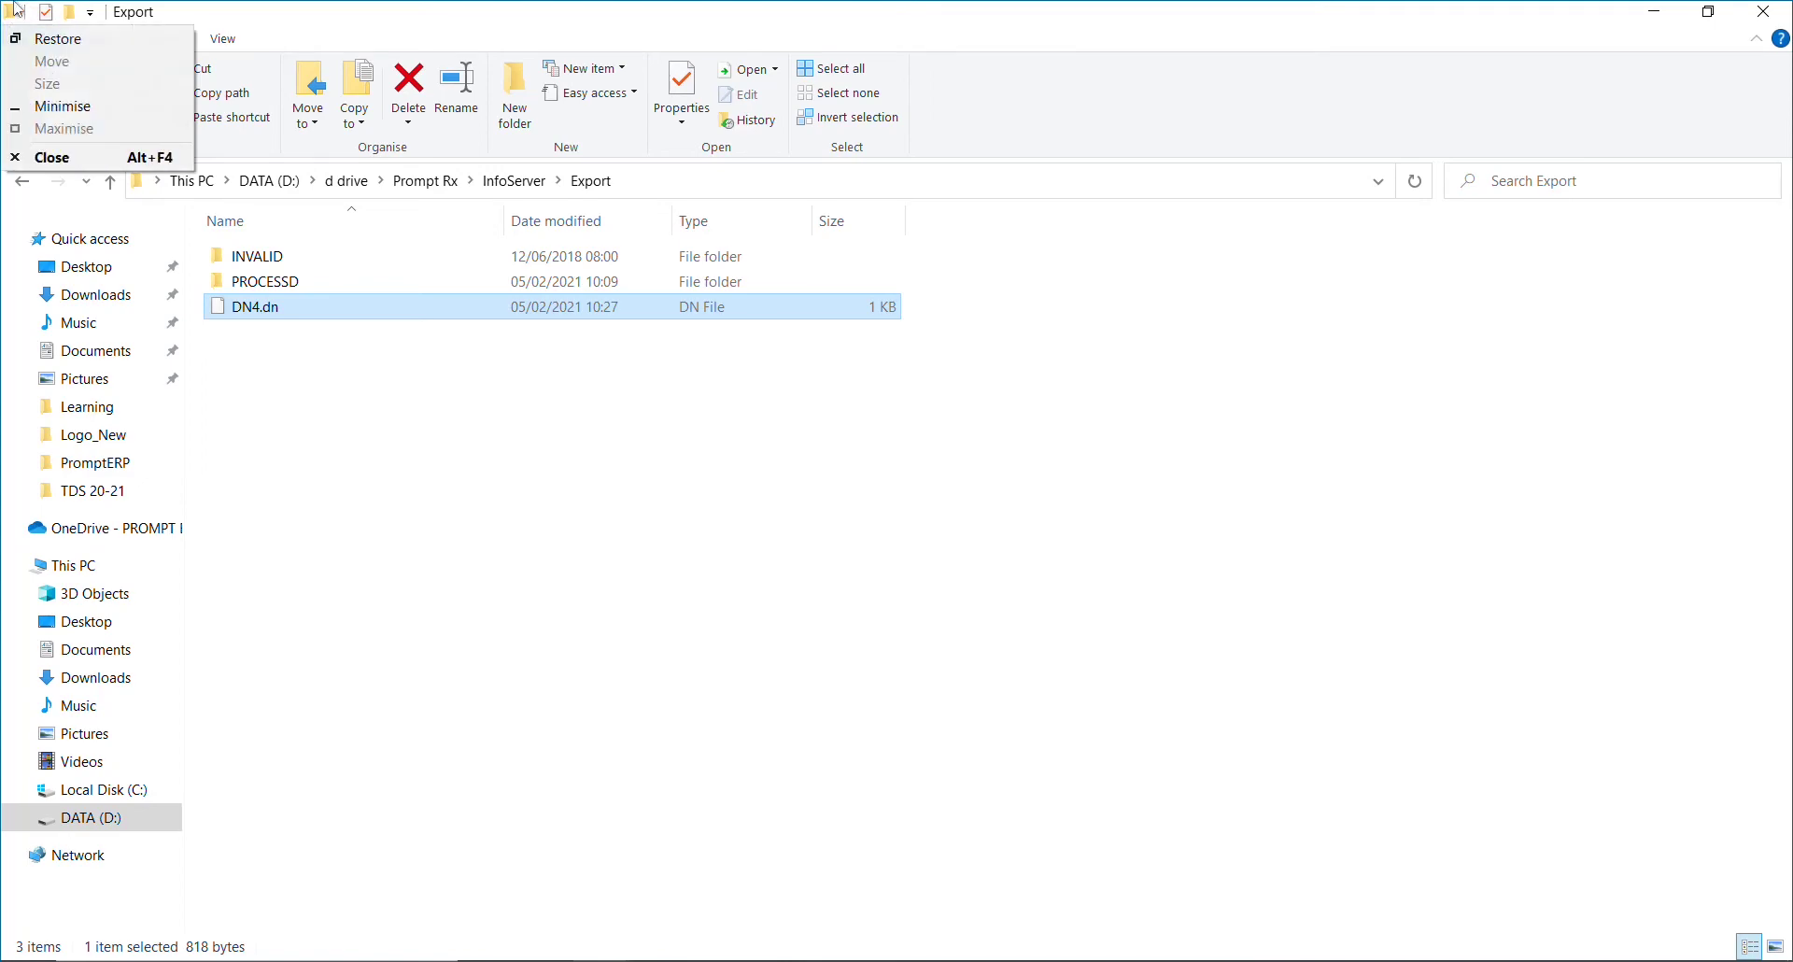
click(14, 5)
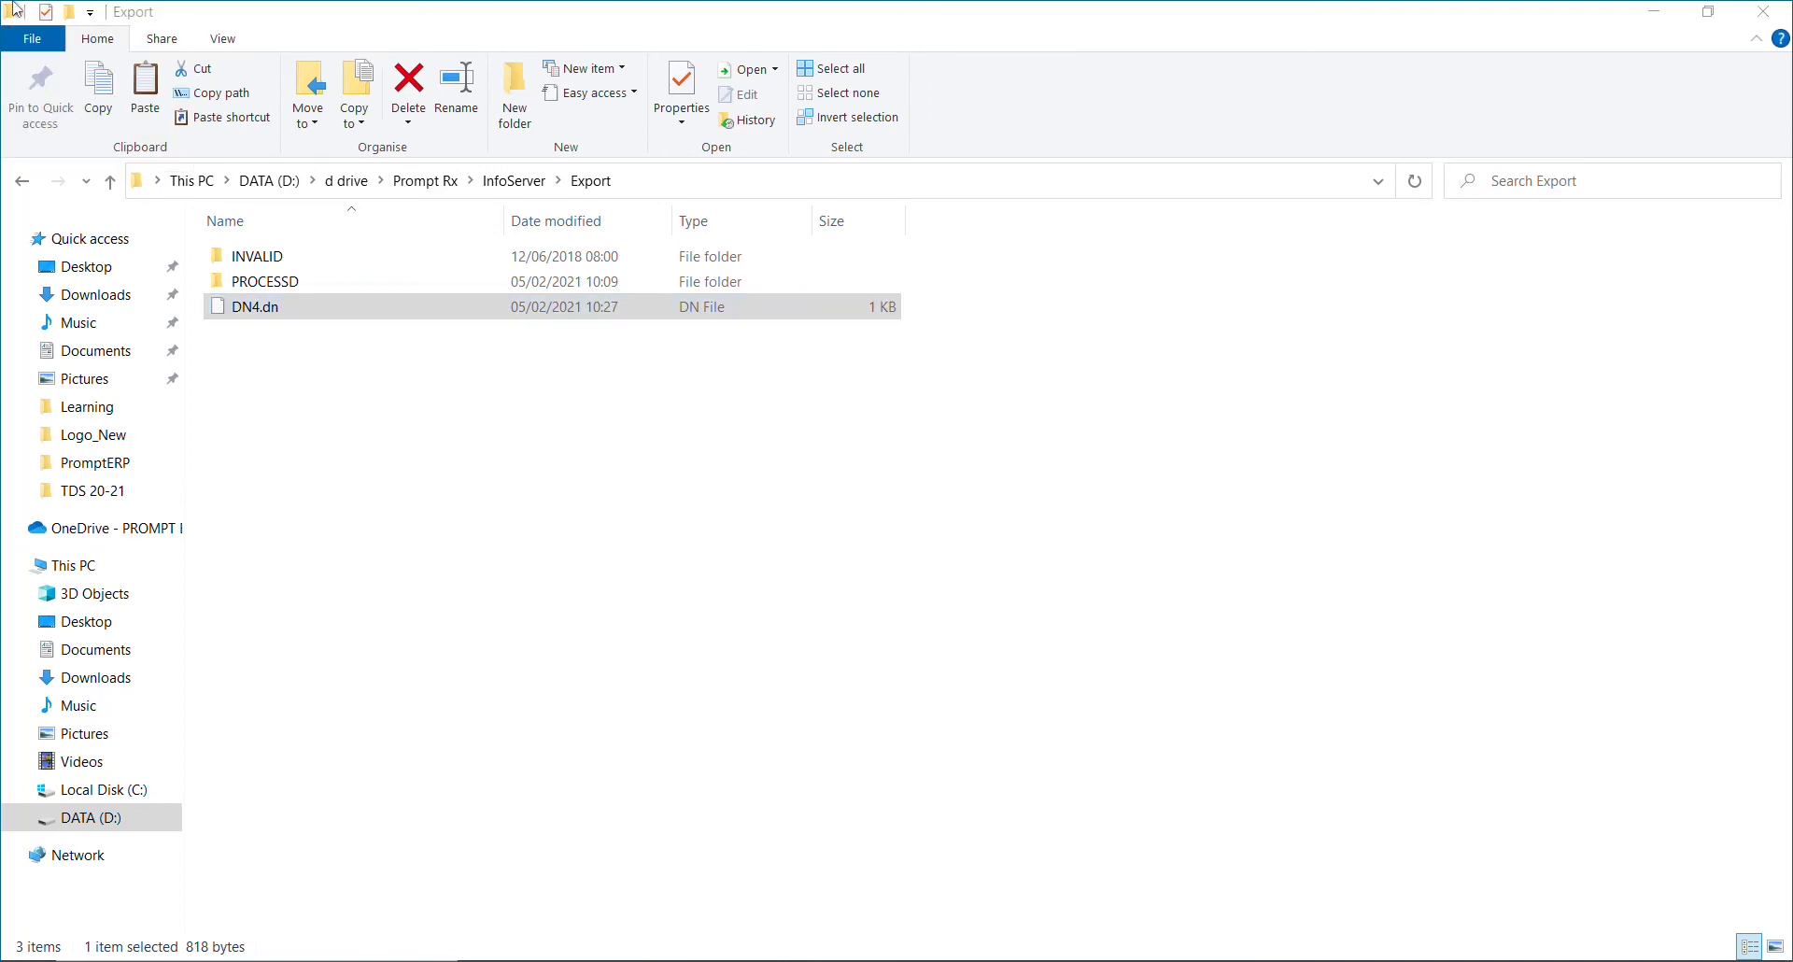
- Bring the Info Sync window back to check the sync log
click(1295, 958)
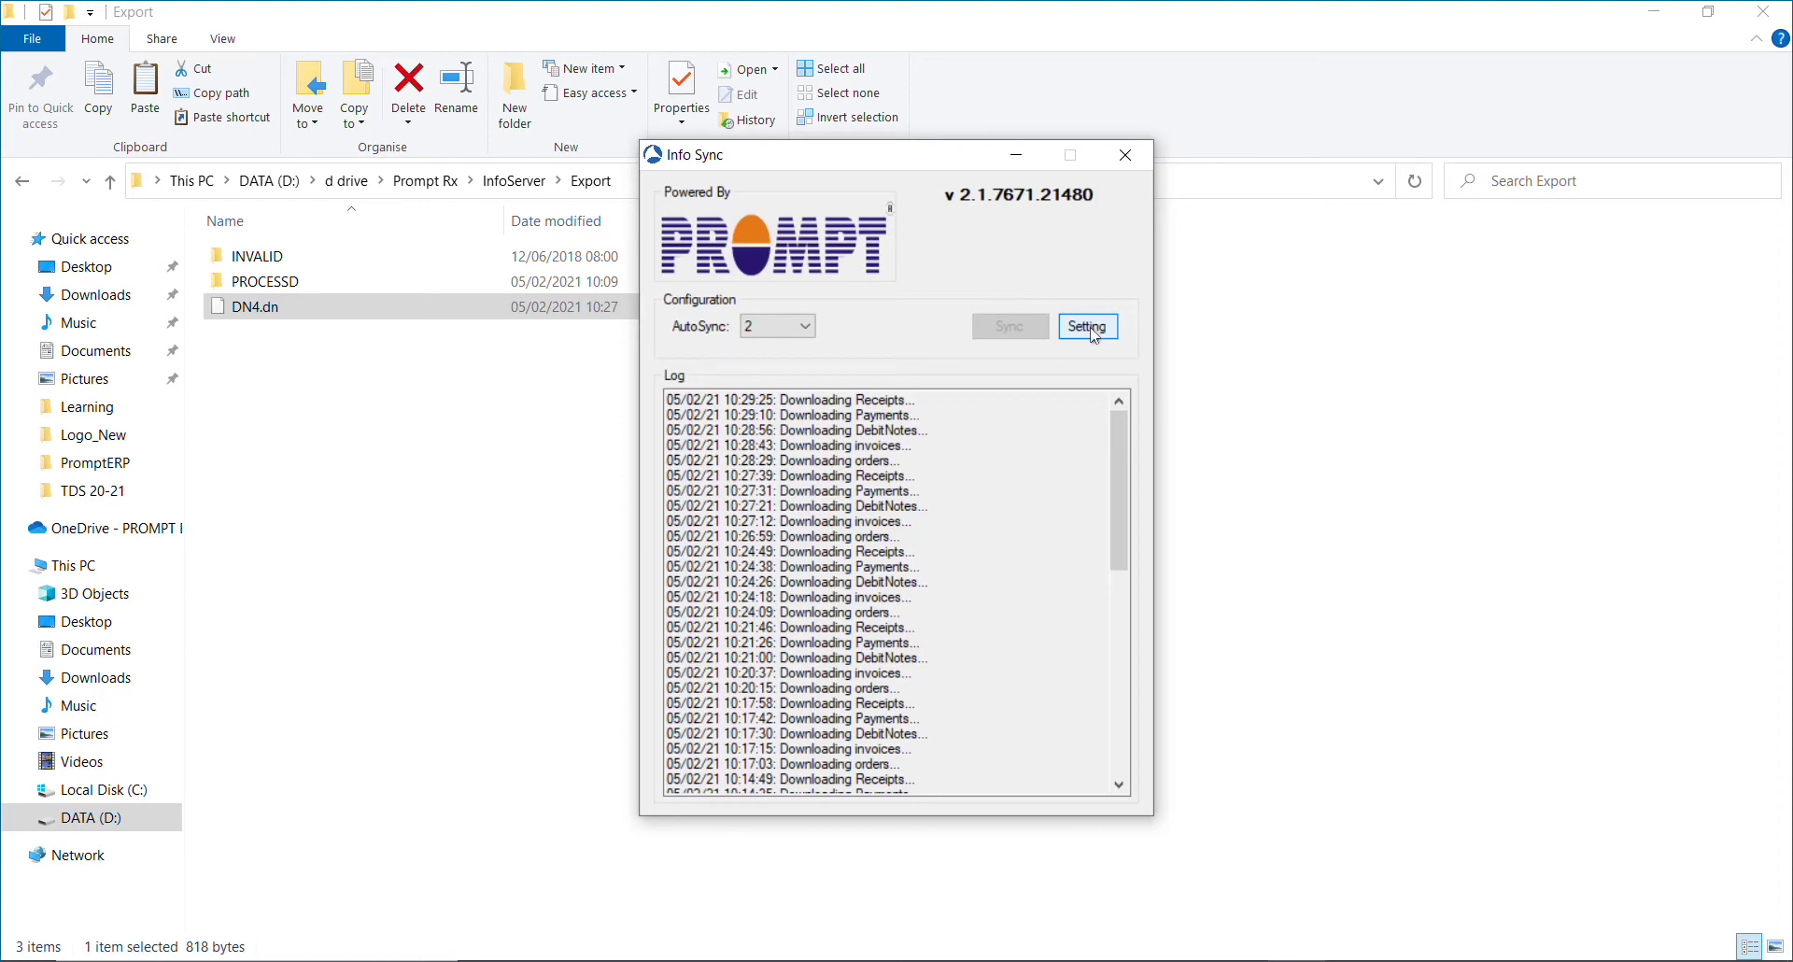
- Check the Info Sync settings without changing them, and find DN4.dn in the PROCESSD subfolder of Export
click(1090, 327)
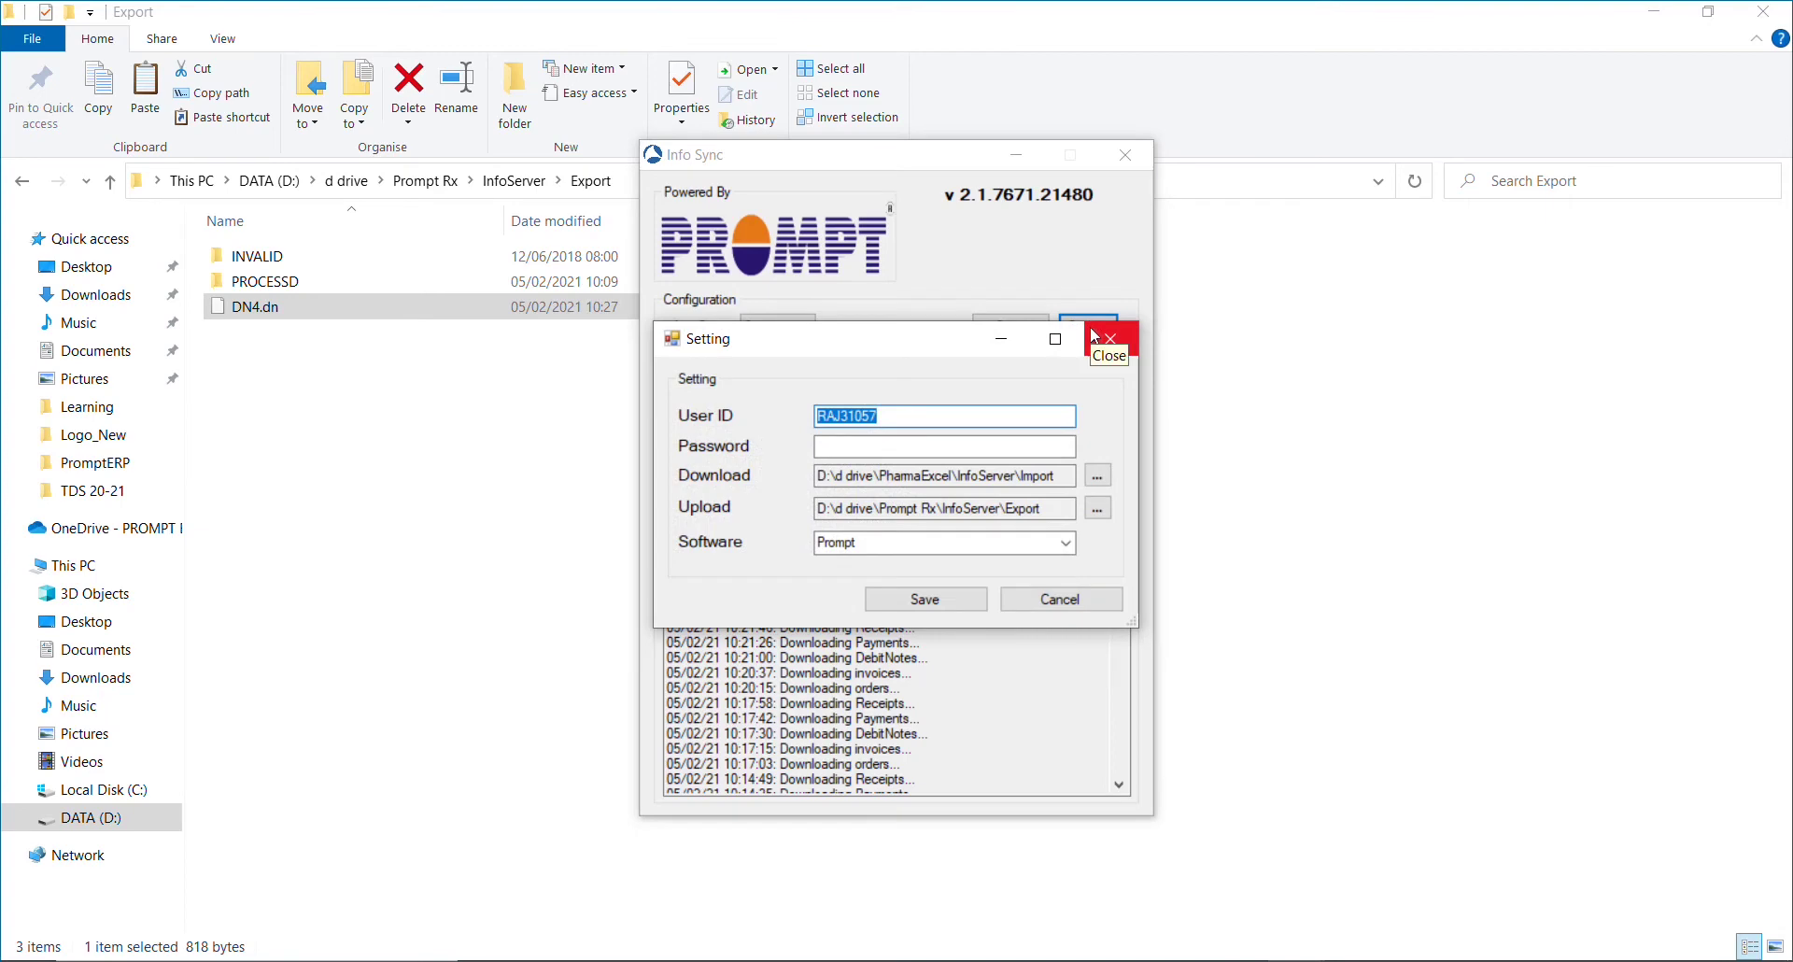
click(1056, 607)
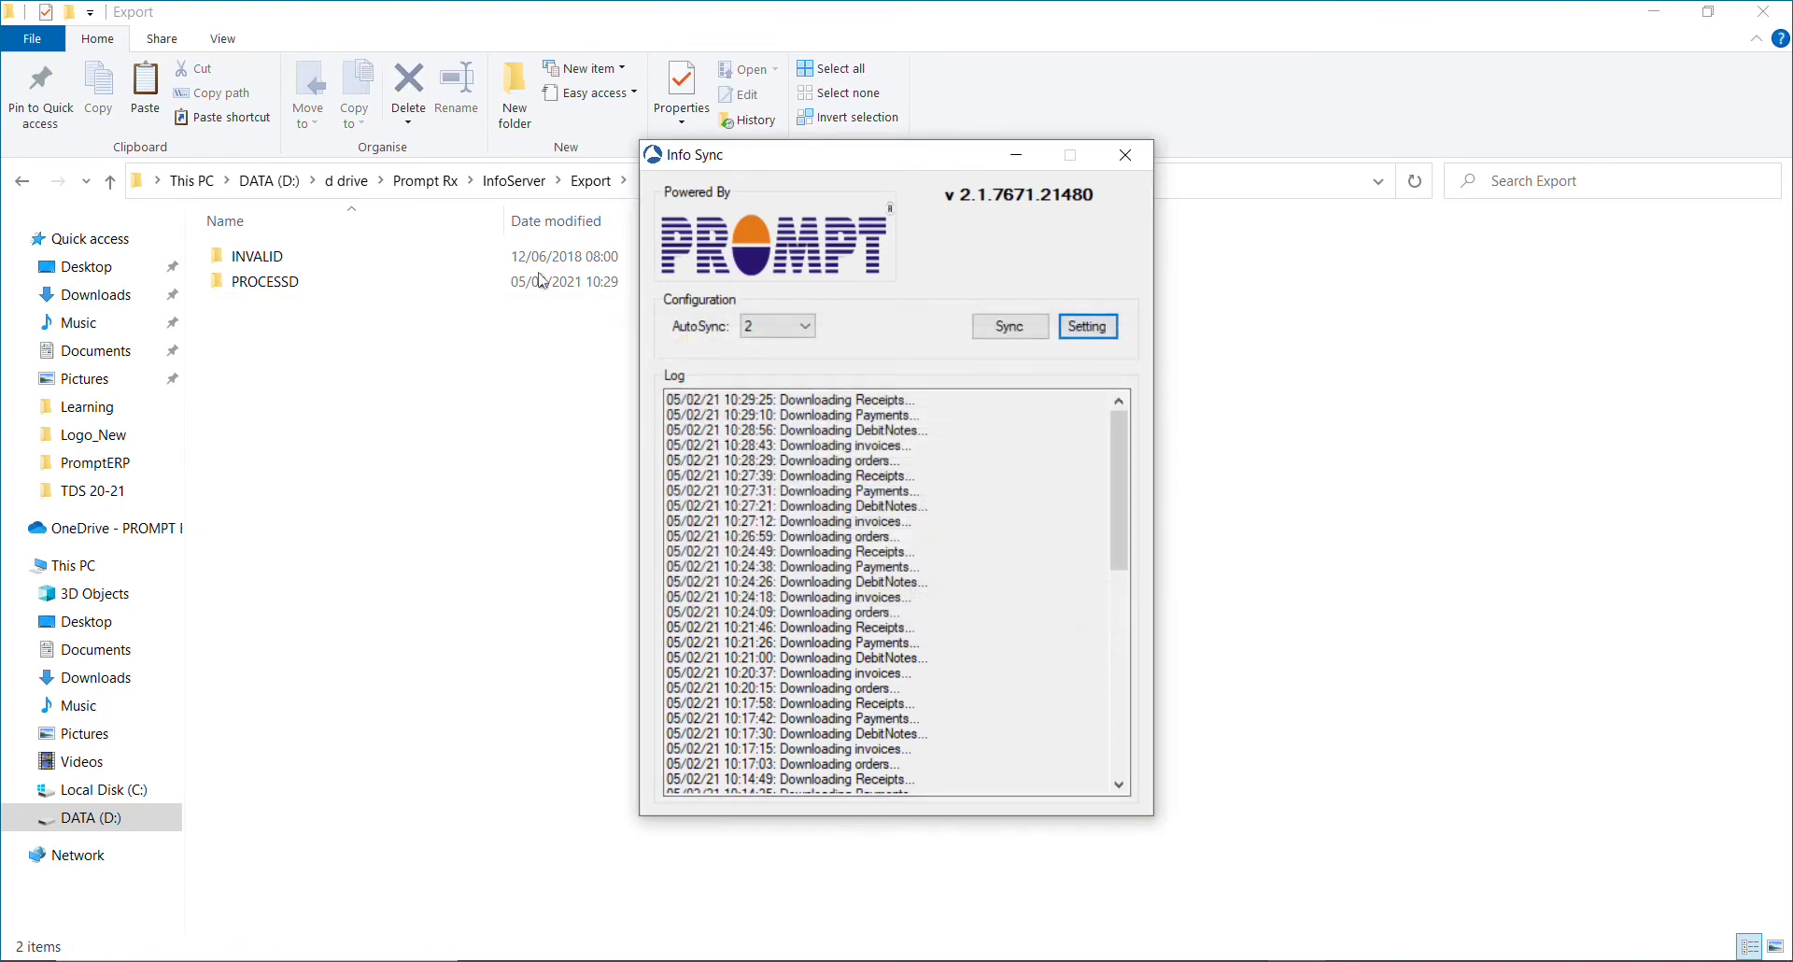
double_click(260, 285)
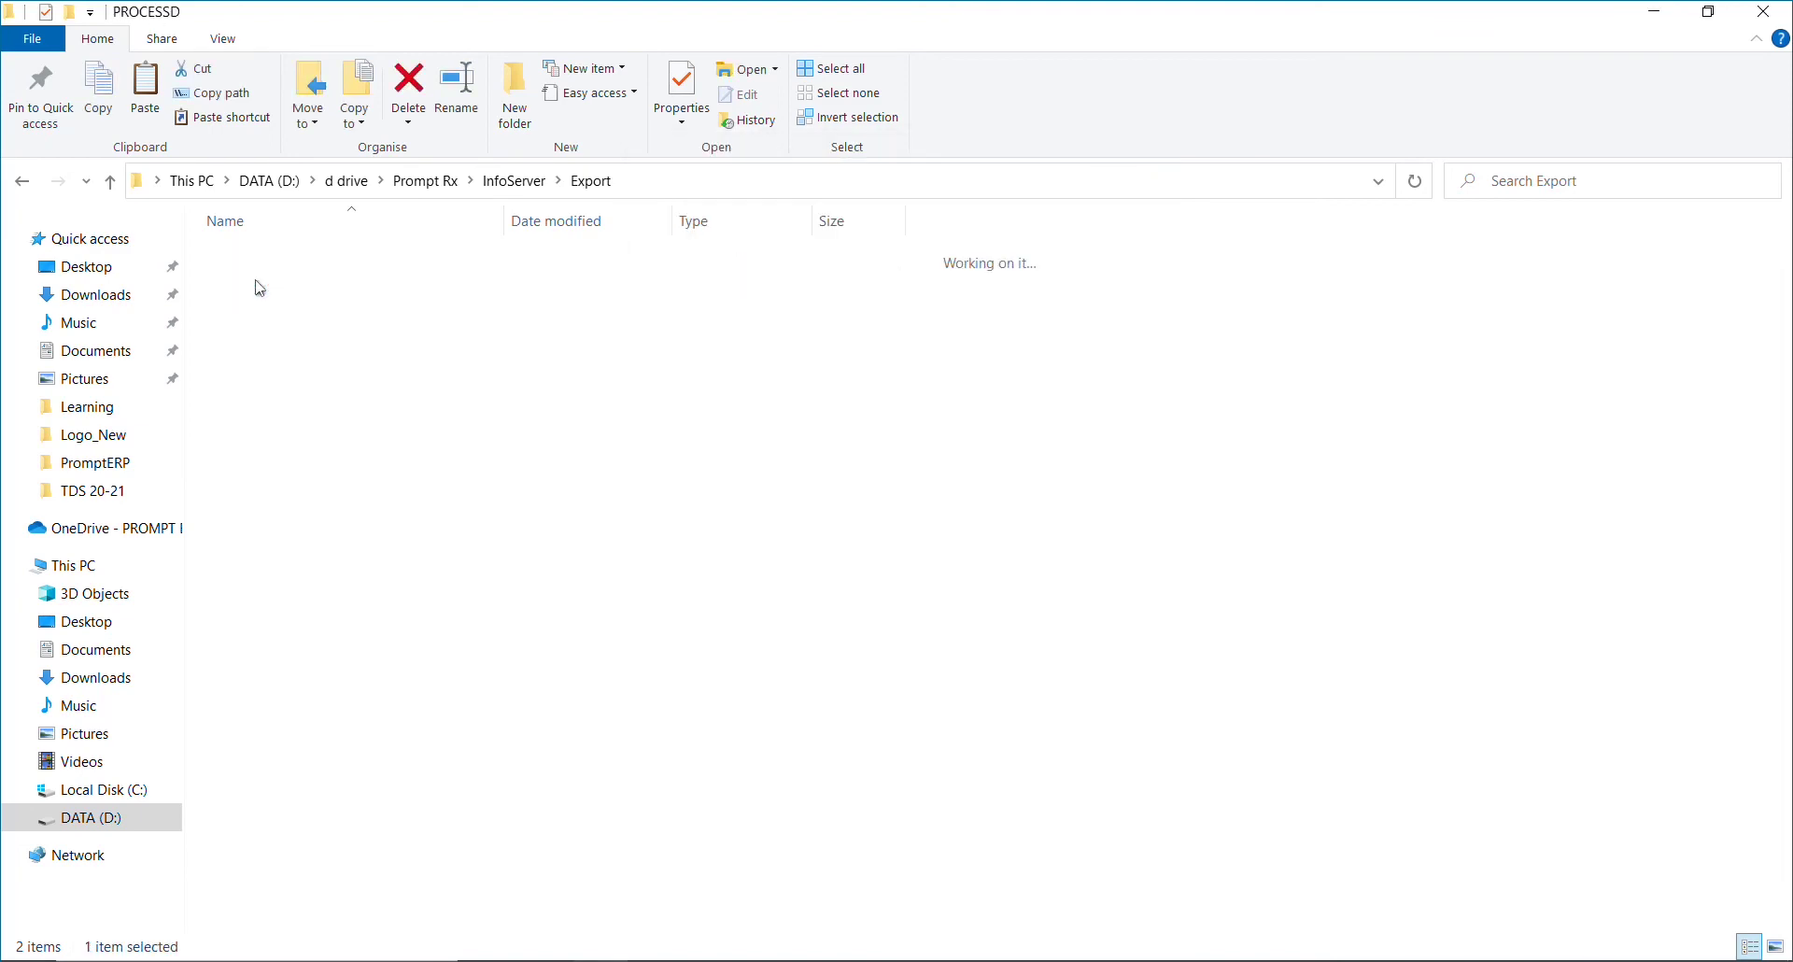
click(269, 434)
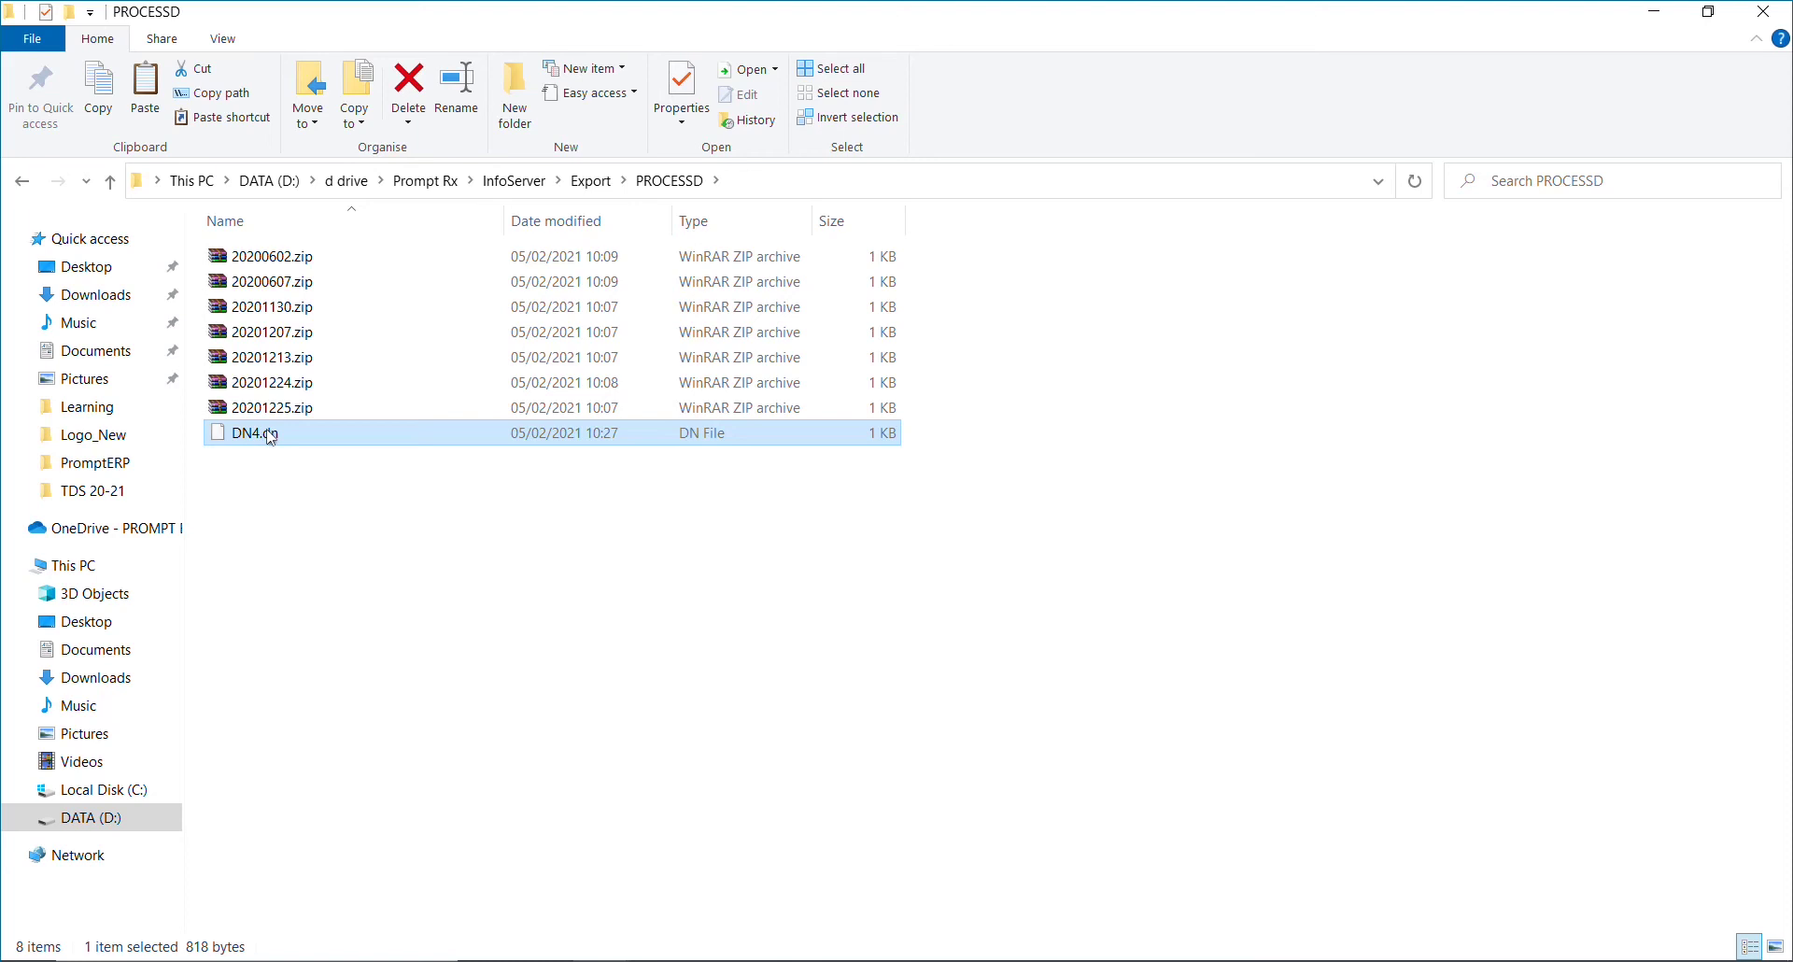
click(511, 707)
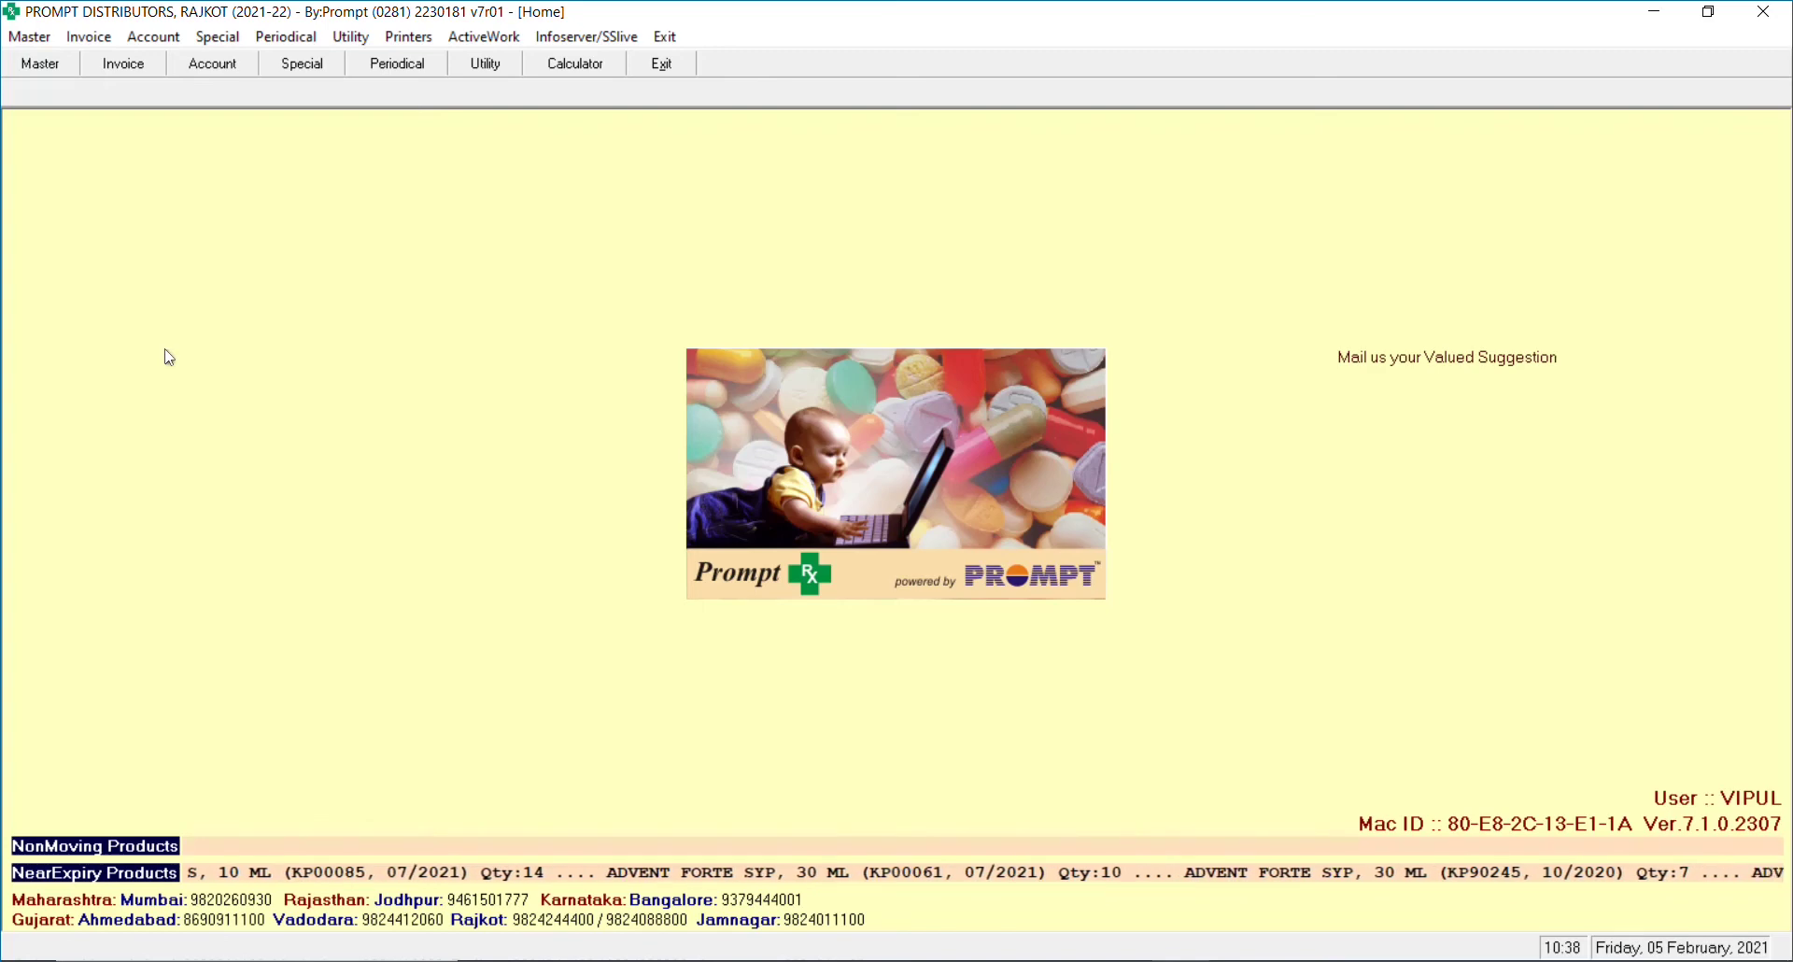
- Switch to the distributor's Prompt software and check the PIS Code of the PROMPT CHEMIST account in Account Master
key(F2)
text(P)
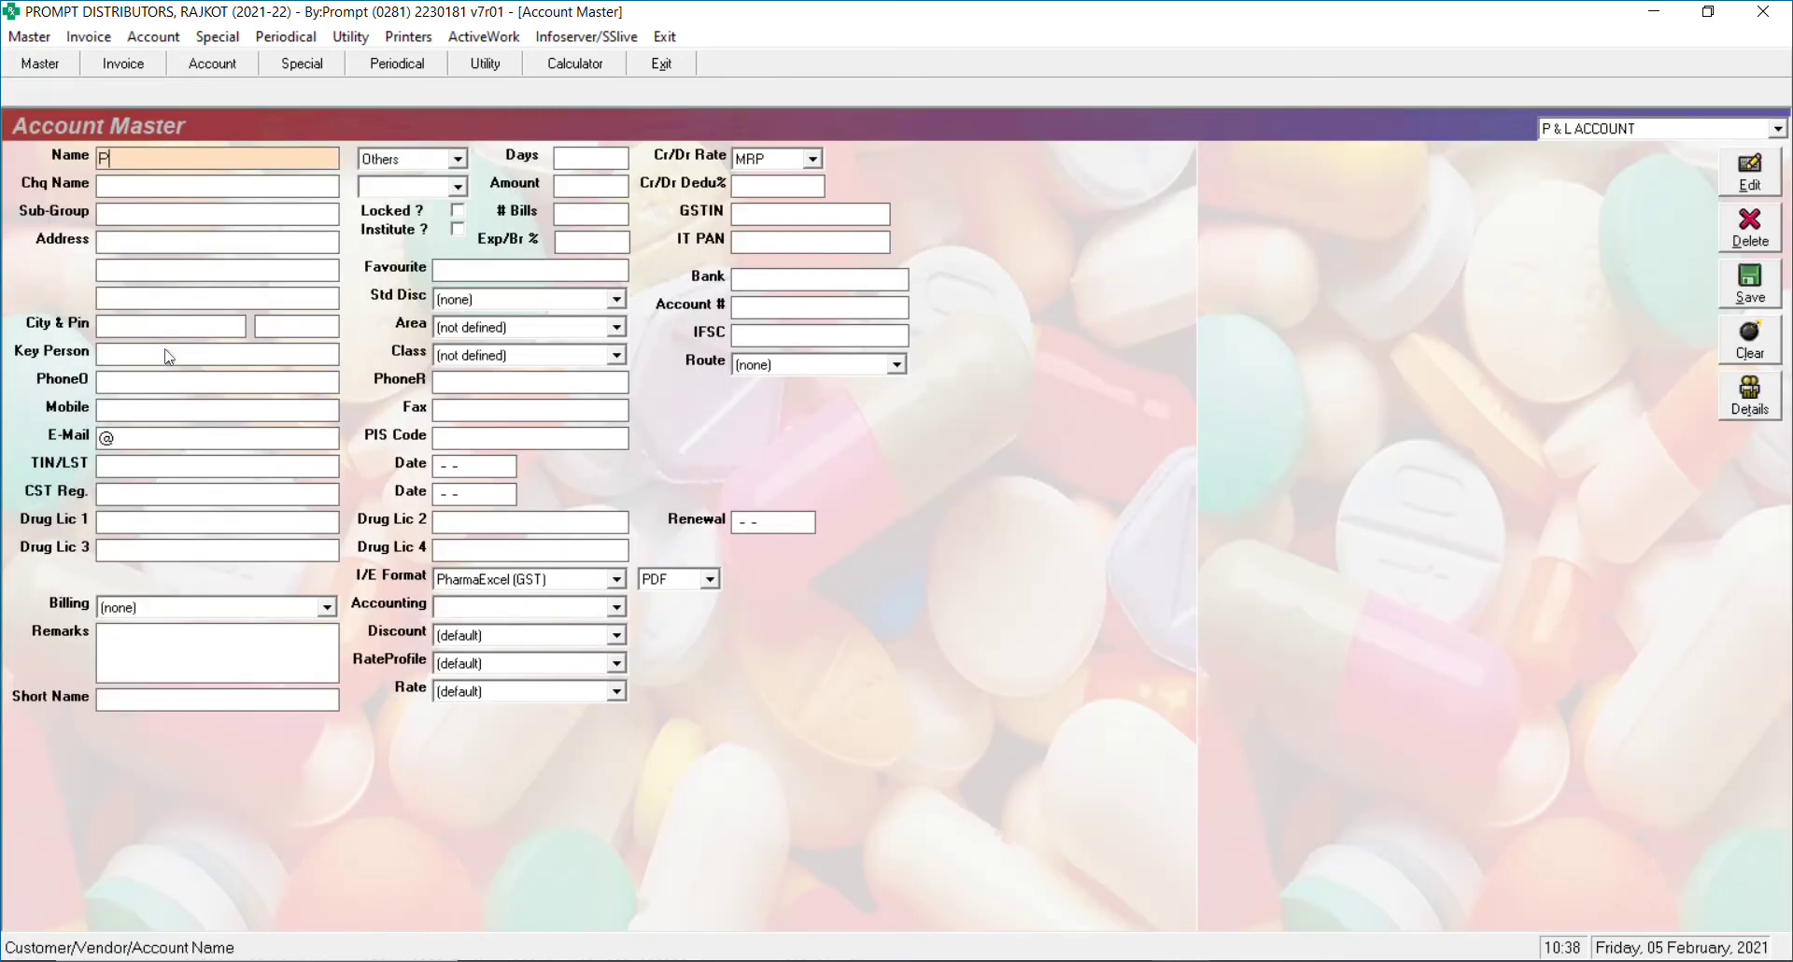
text(ROMPT)
key(Return)
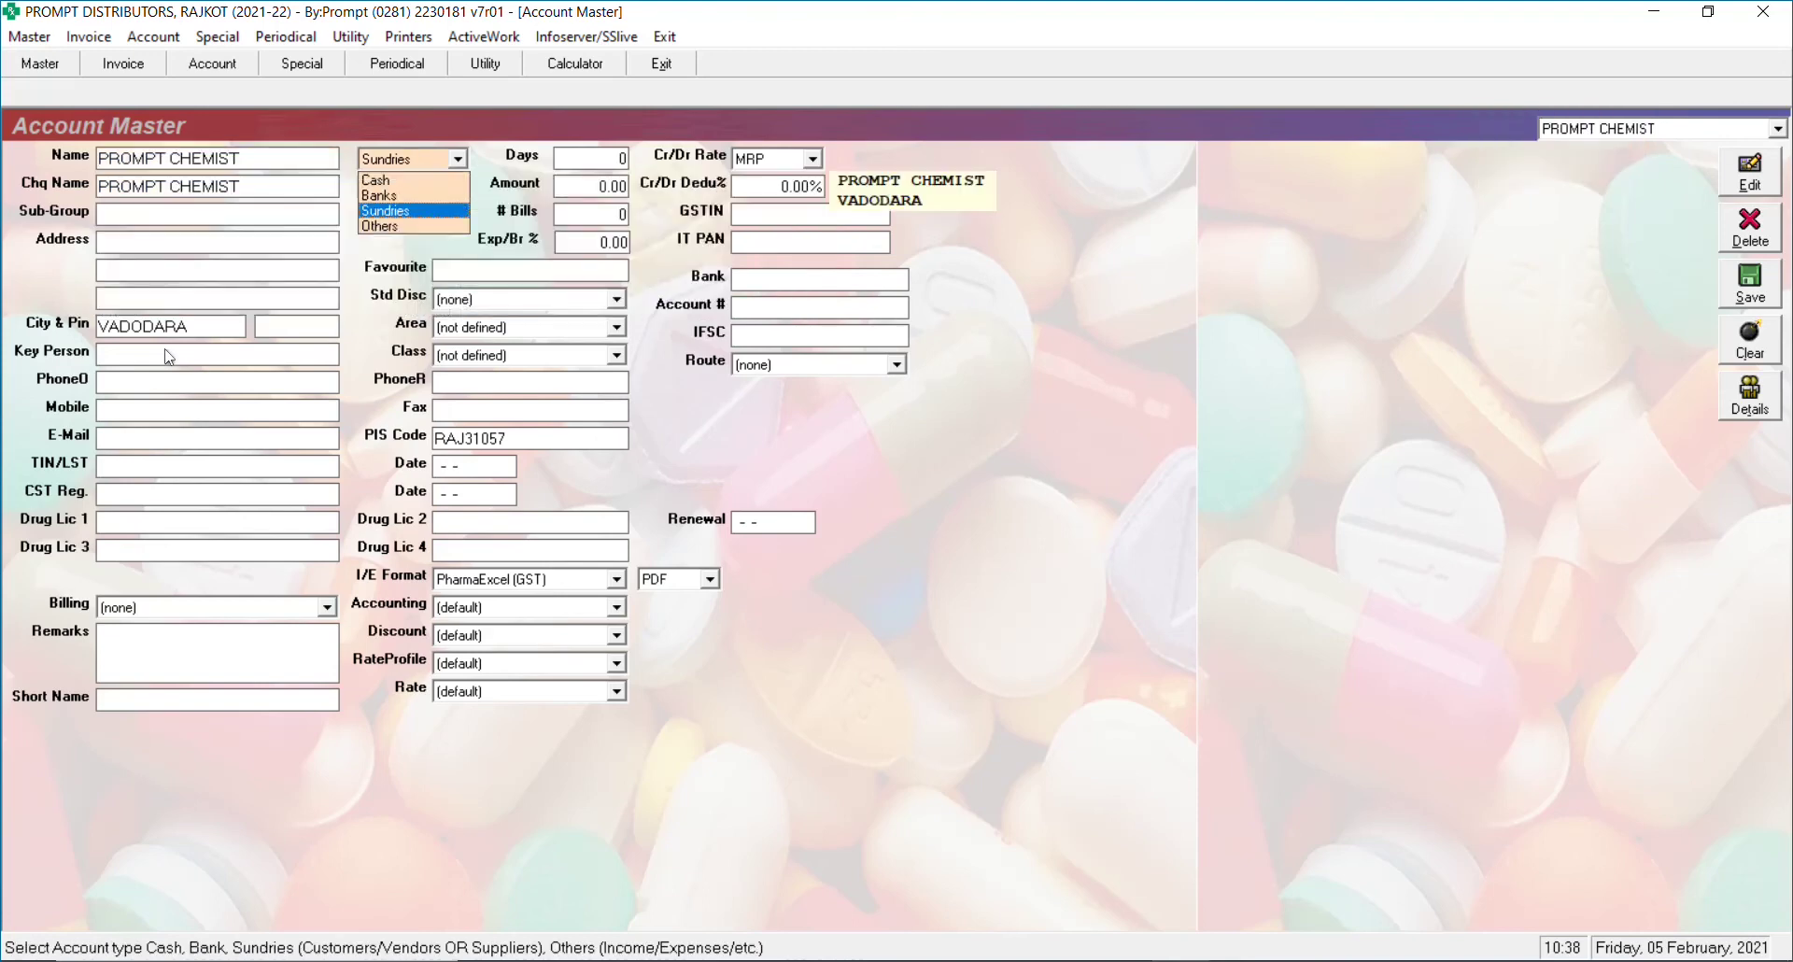
key(Return)
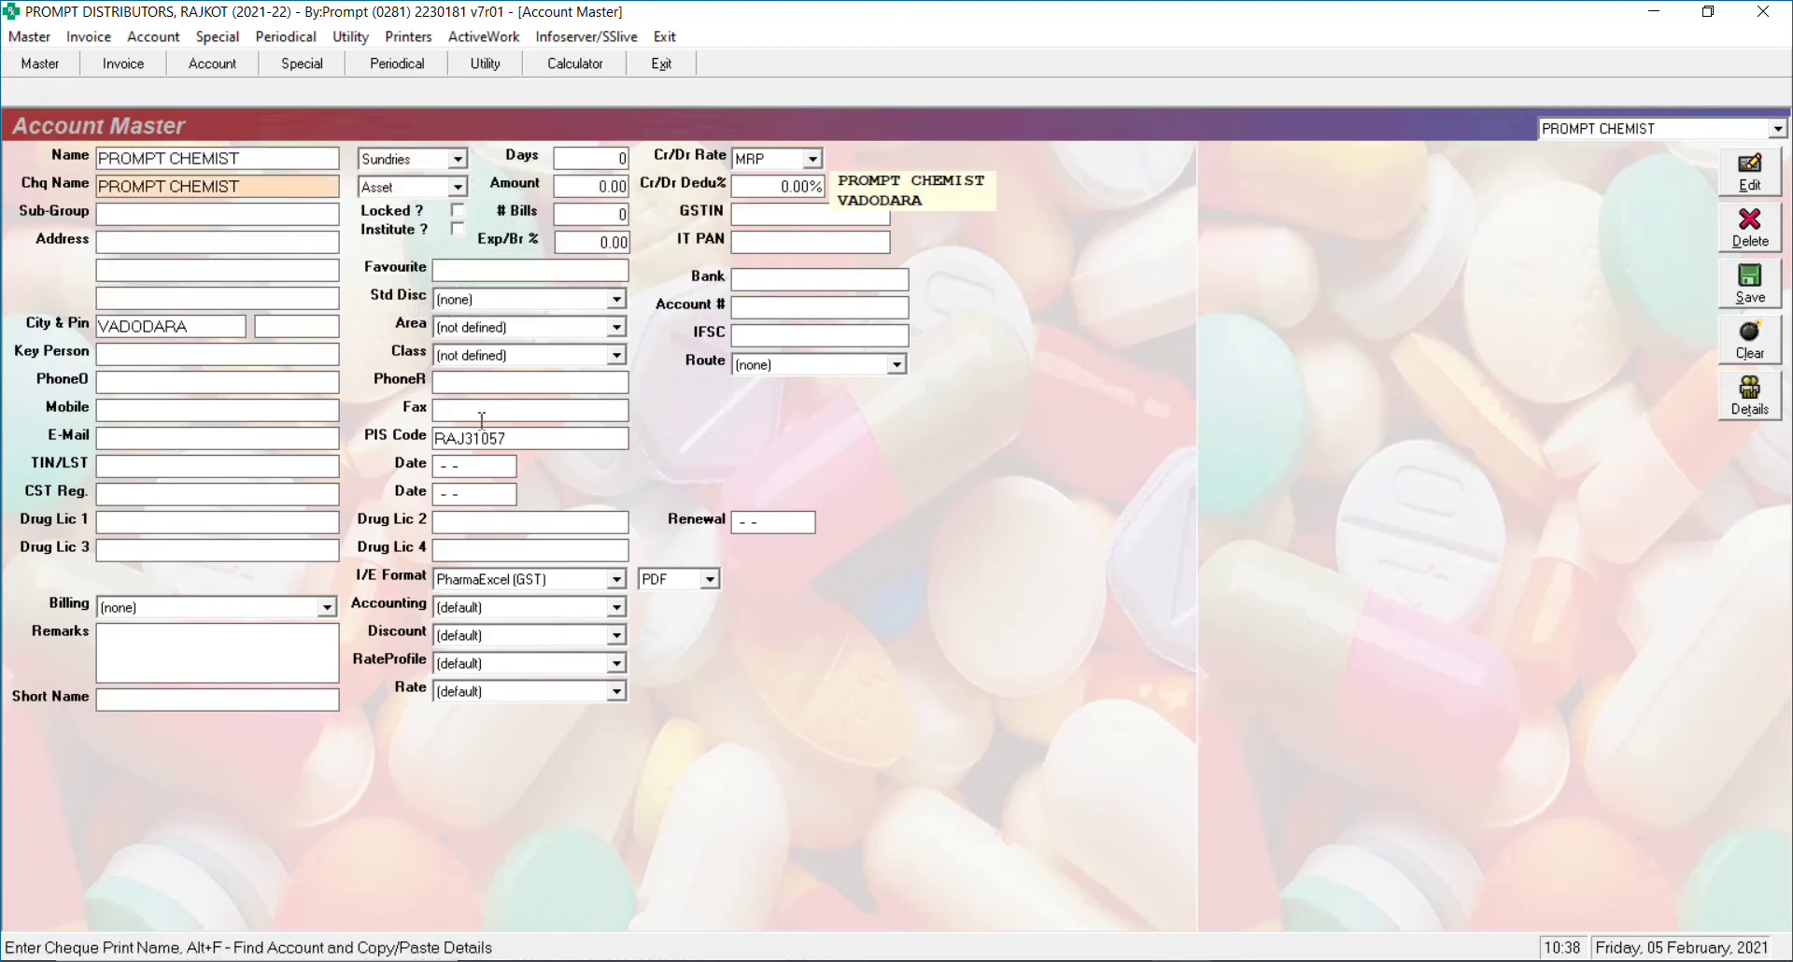
drag(435, 441, 526, 445)
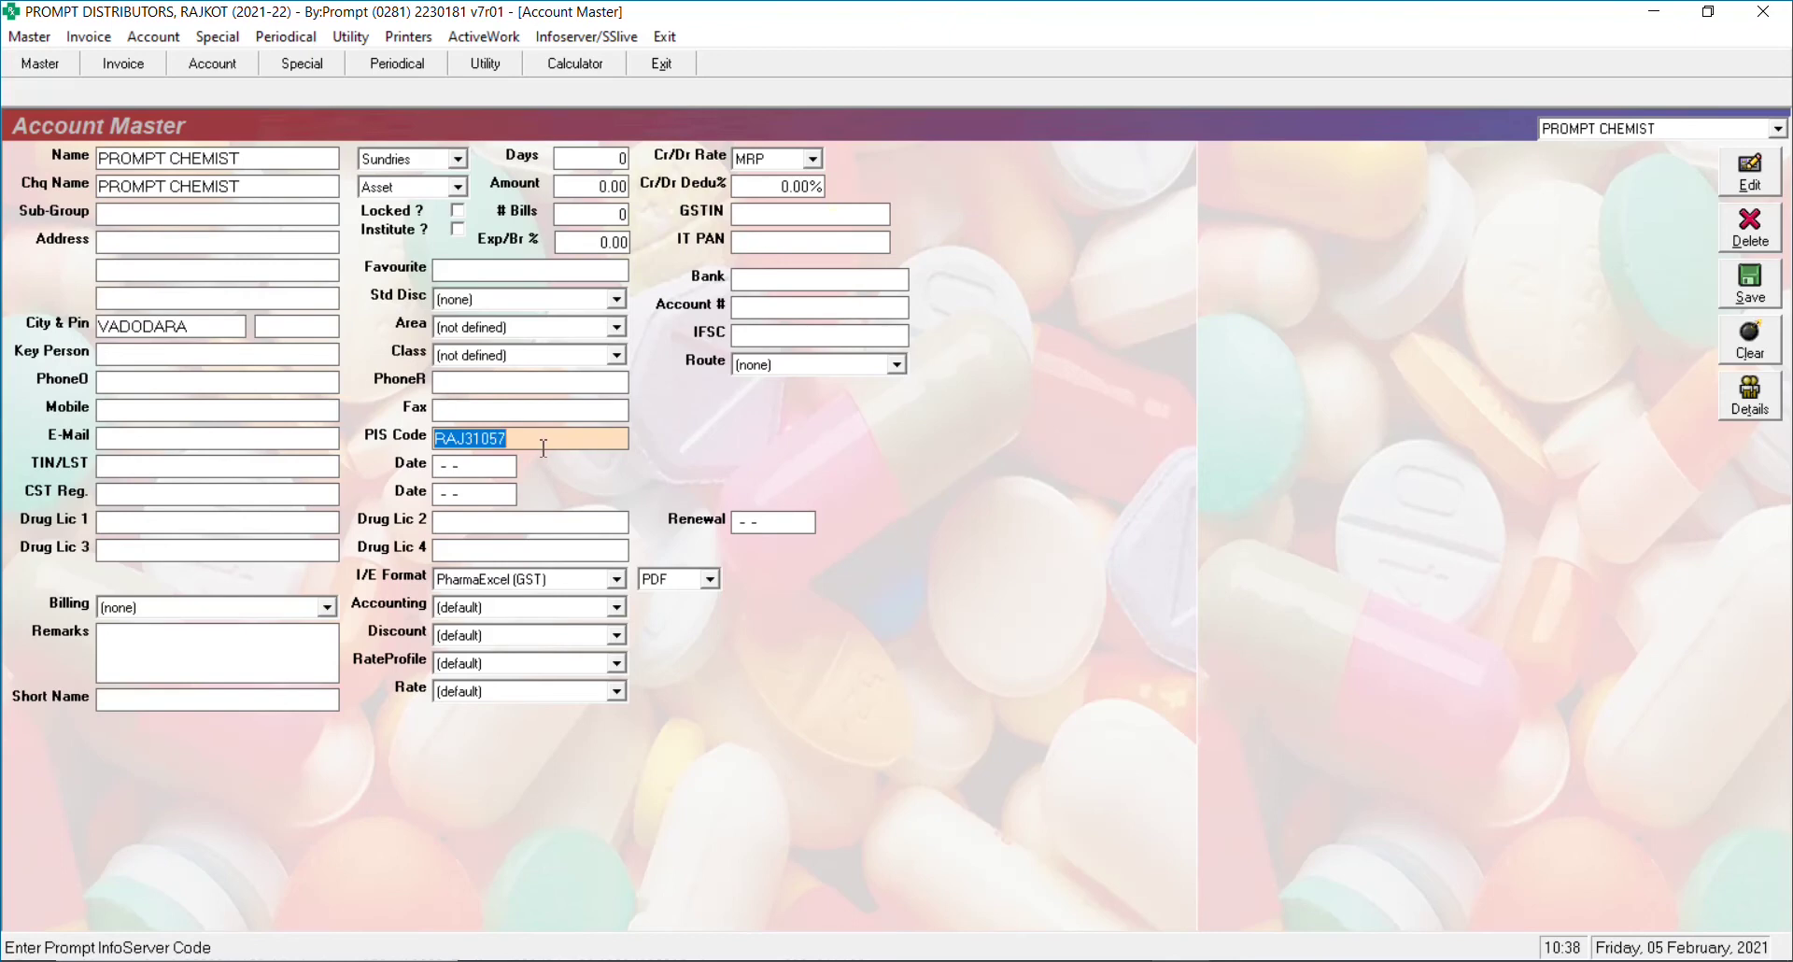
key(Escape)
key(Escape)
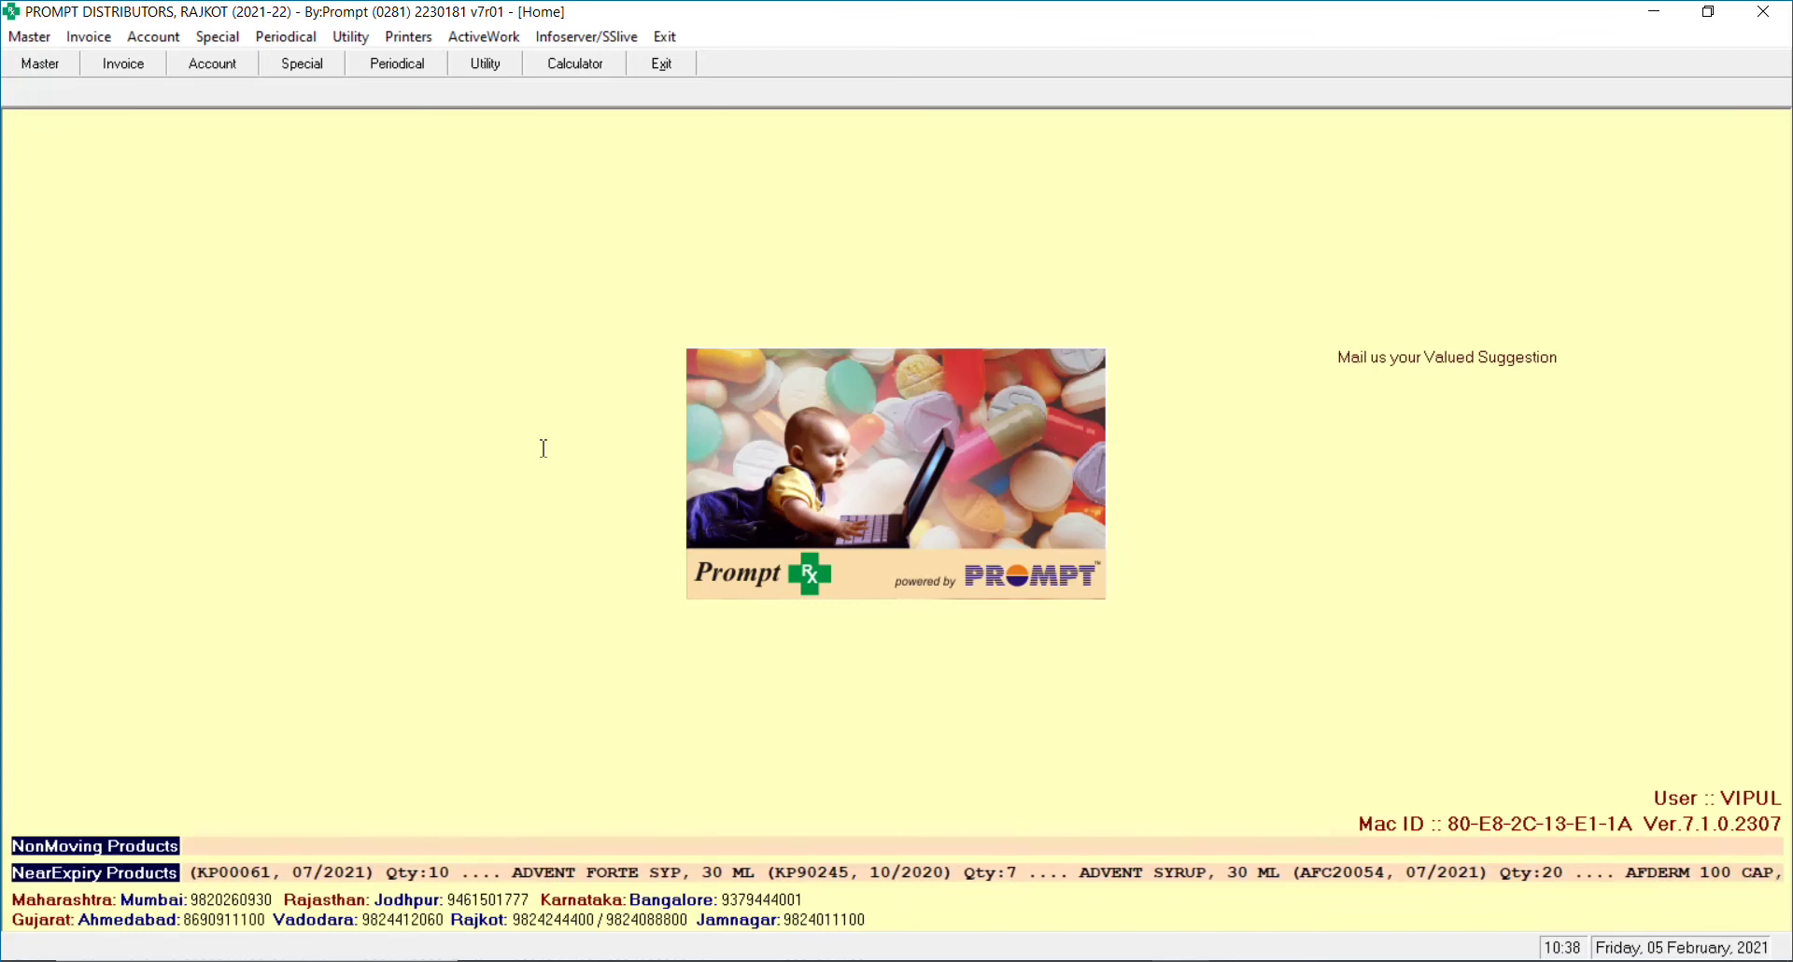
- Import the arrived claim into Credit/Debit Notes and map AVIL 25 TAB @ with the product AVIL 25 TABS
key(ctrl+d)
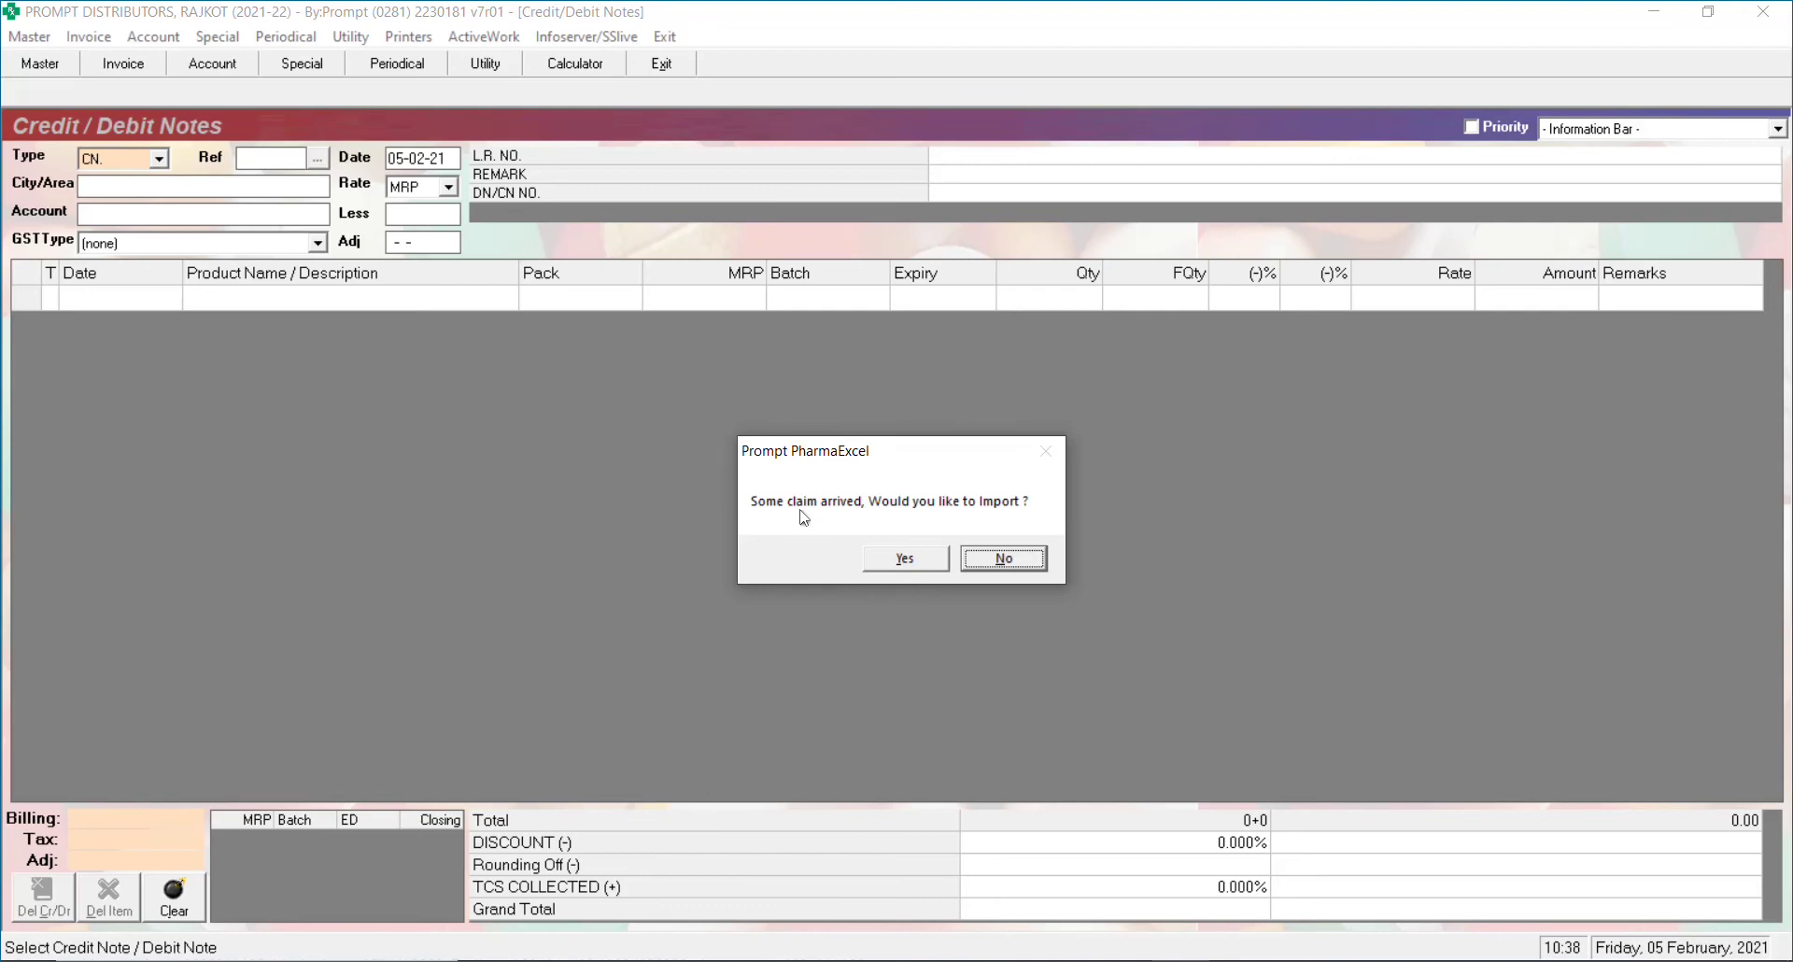
key(Left)
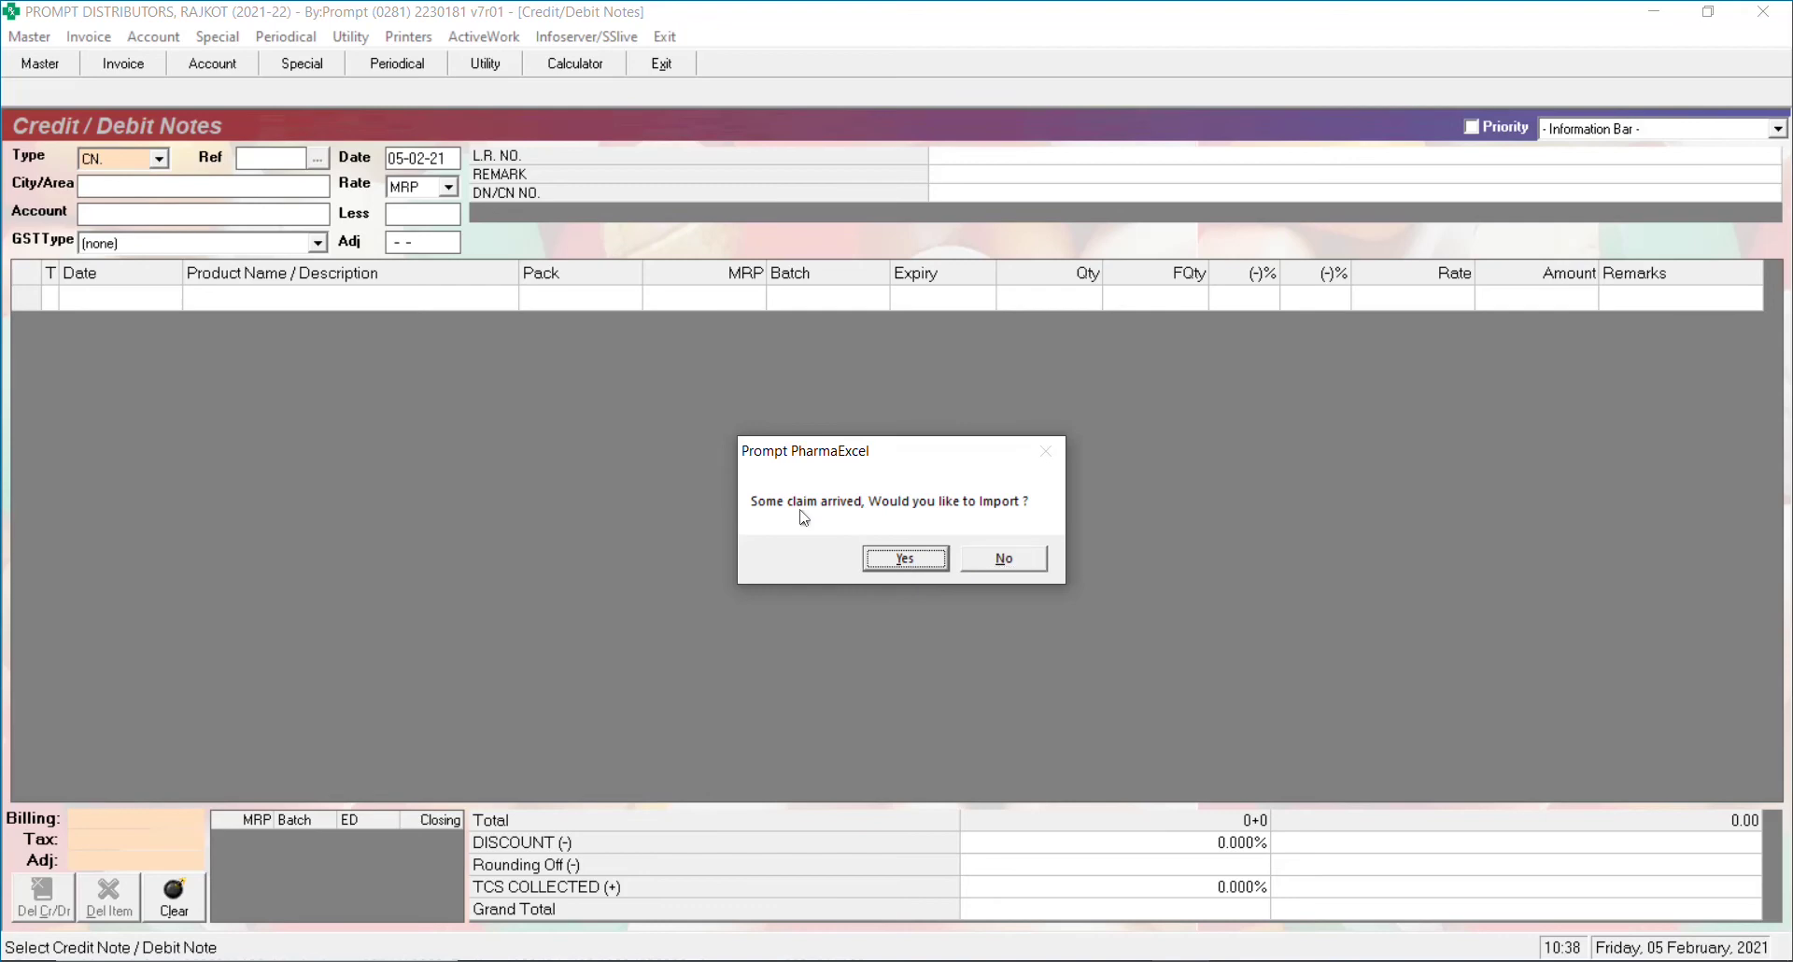
key(Return)
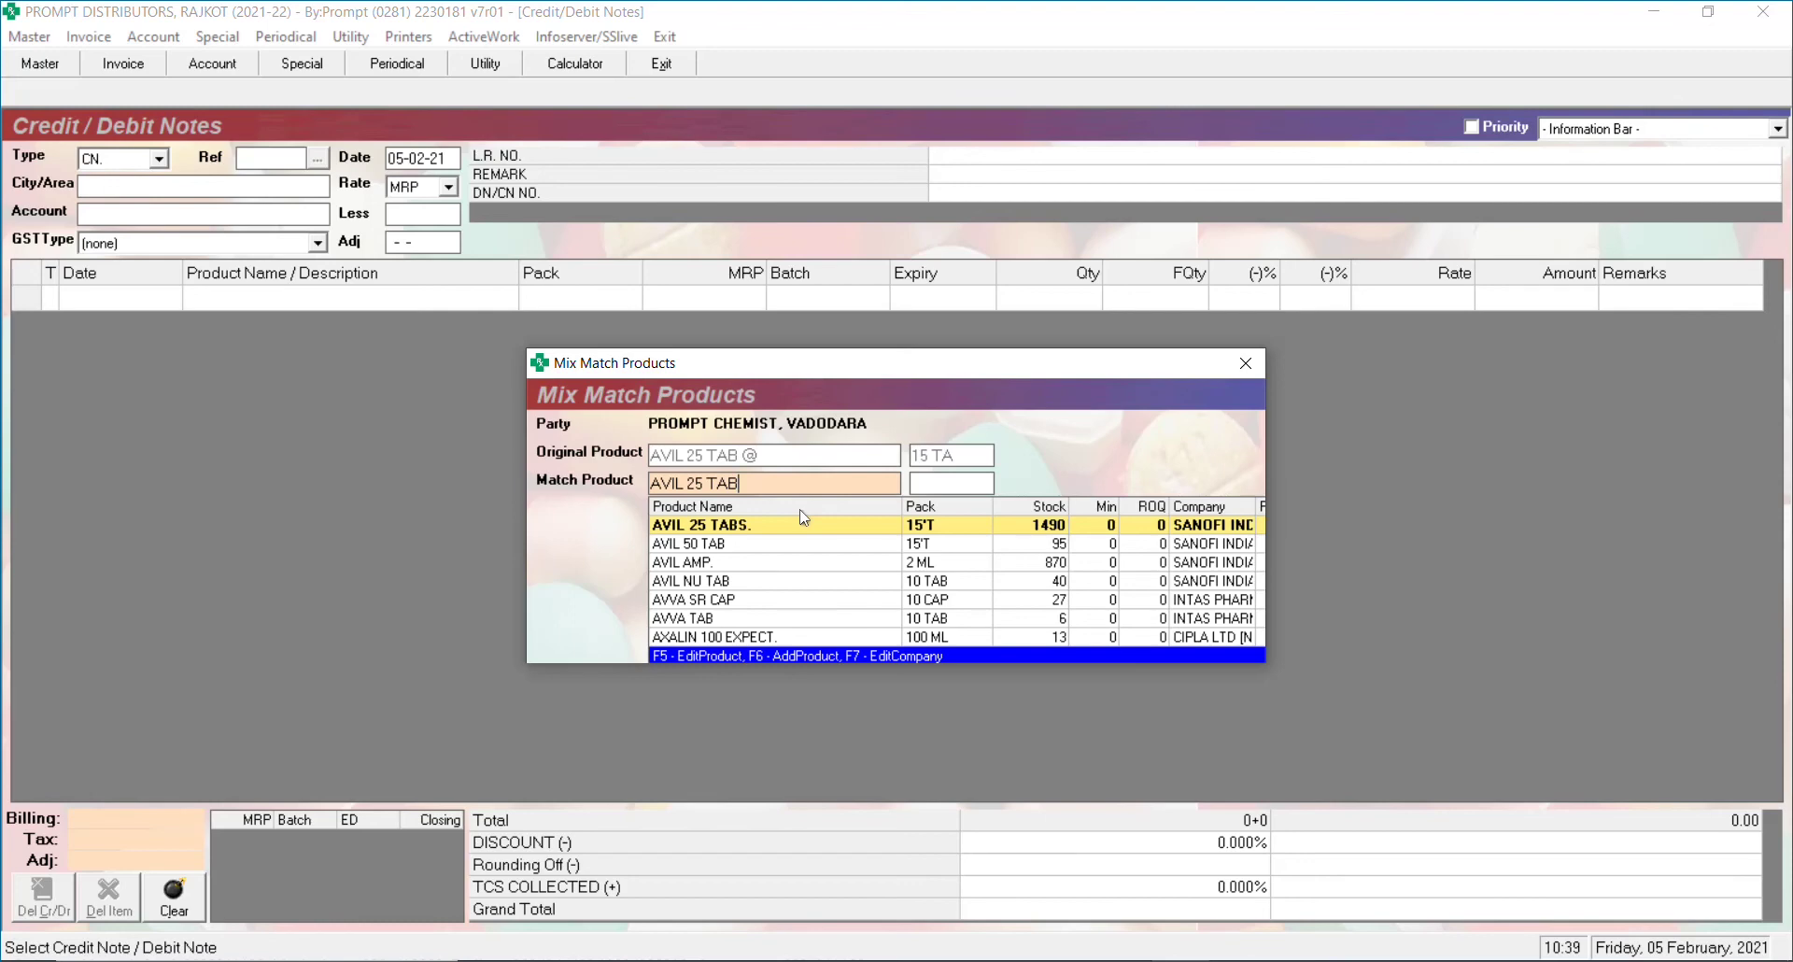
key(Return)
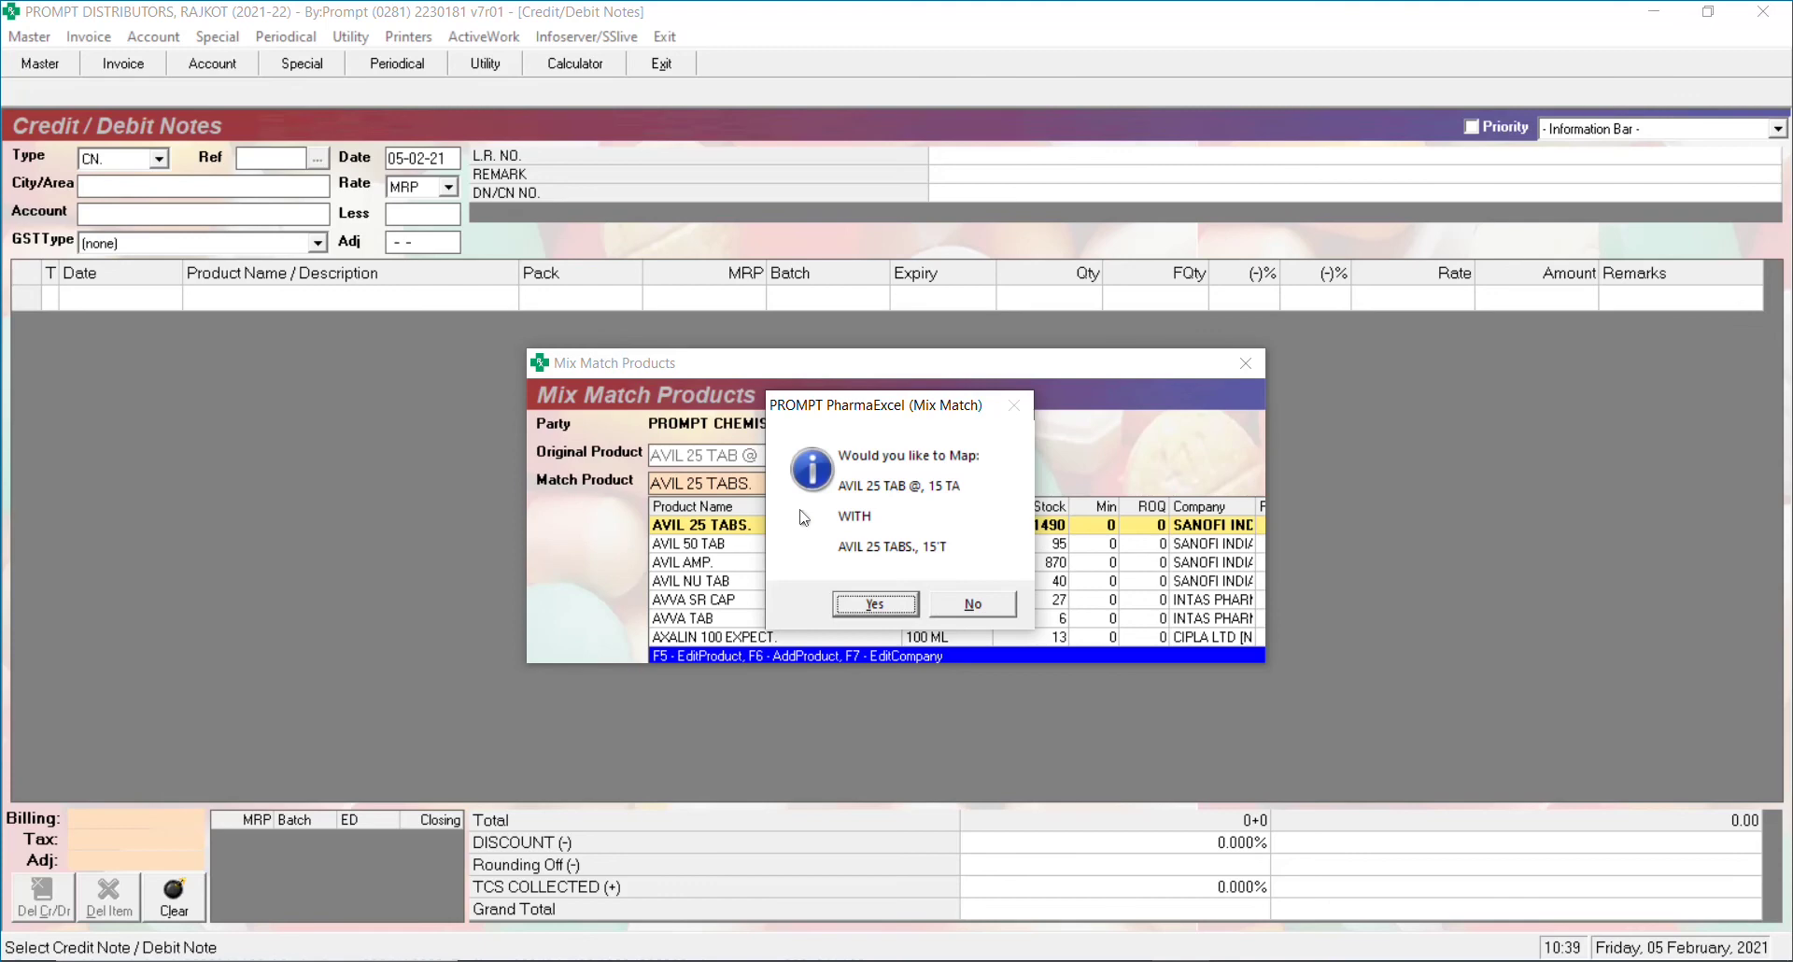
key(Return)
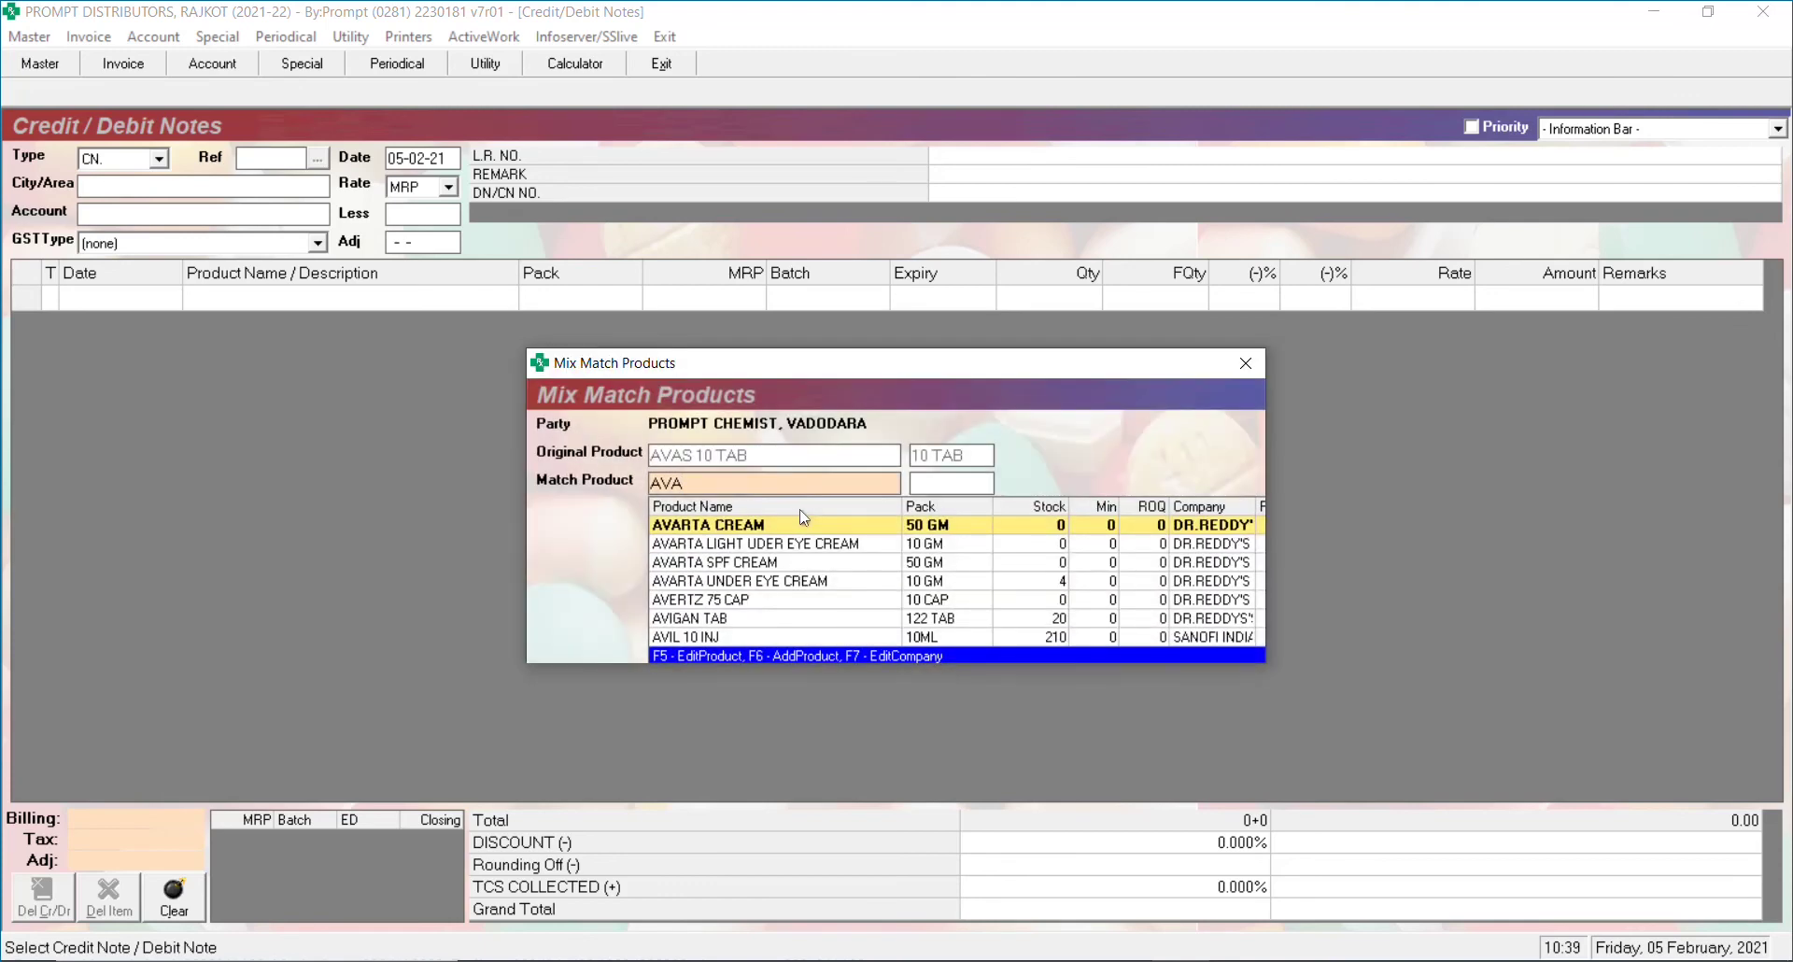
- Search the match products for AVAS 10
text(S 10)
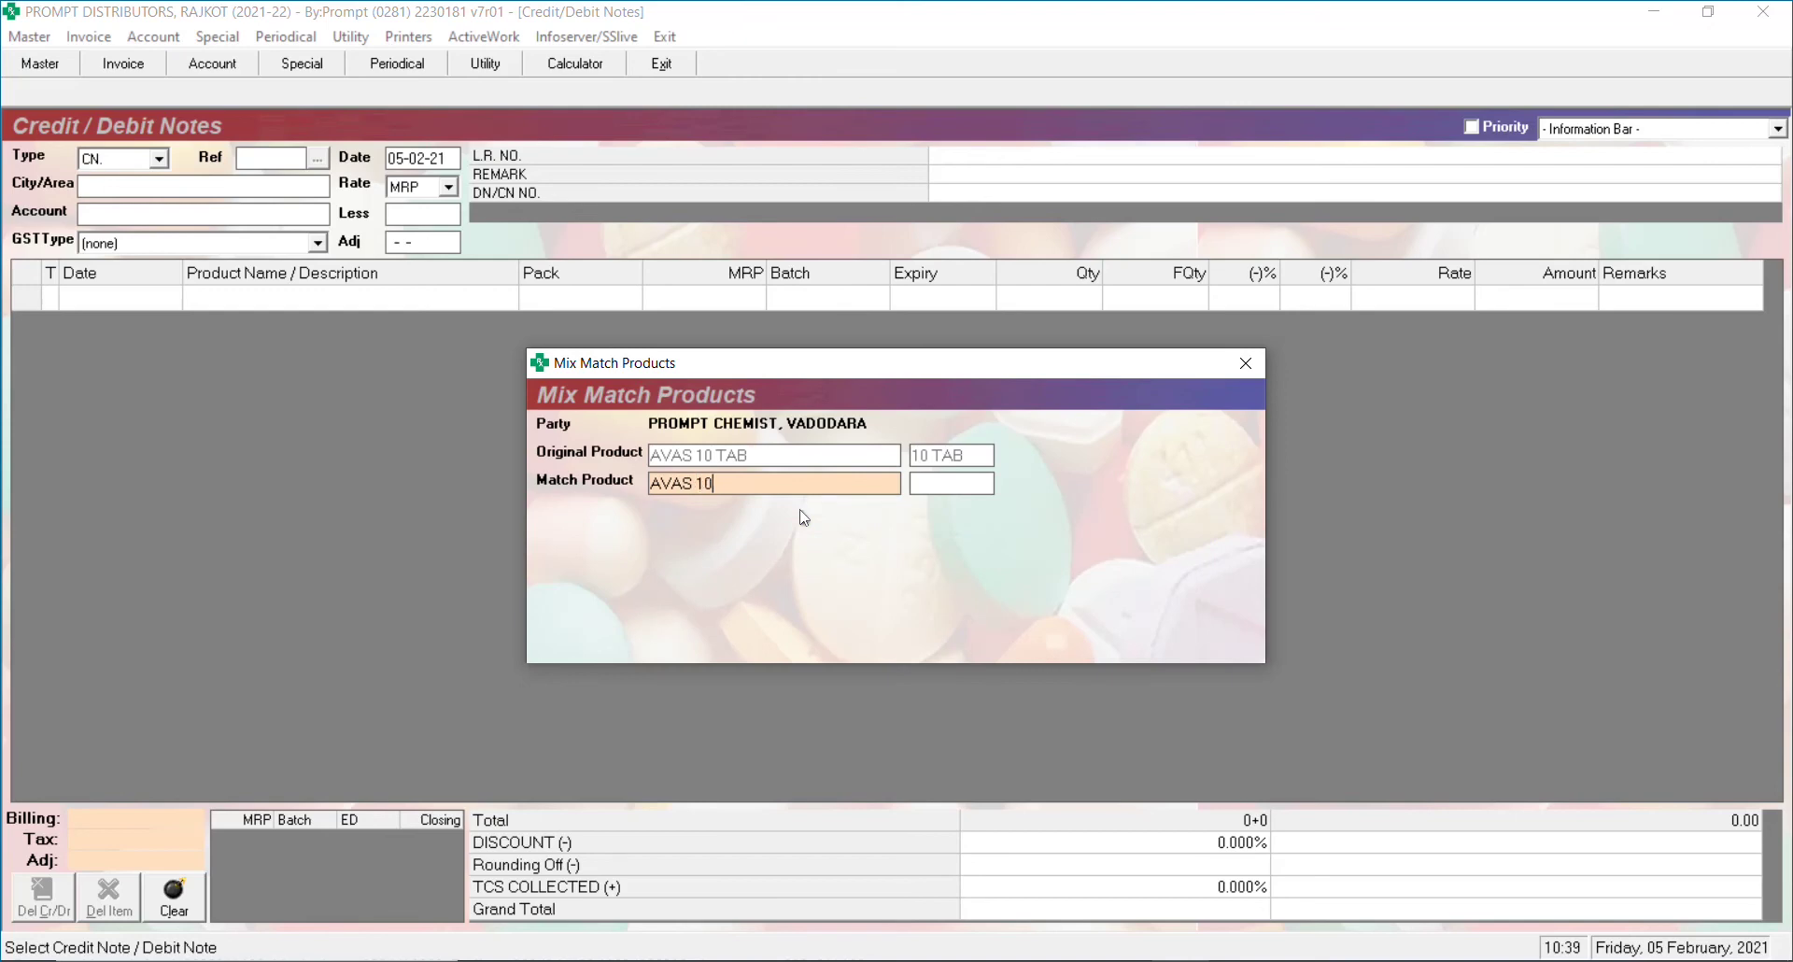
key(BackSpace)
key(BackSpace)
key(BackSpace)
key(BackSpace)
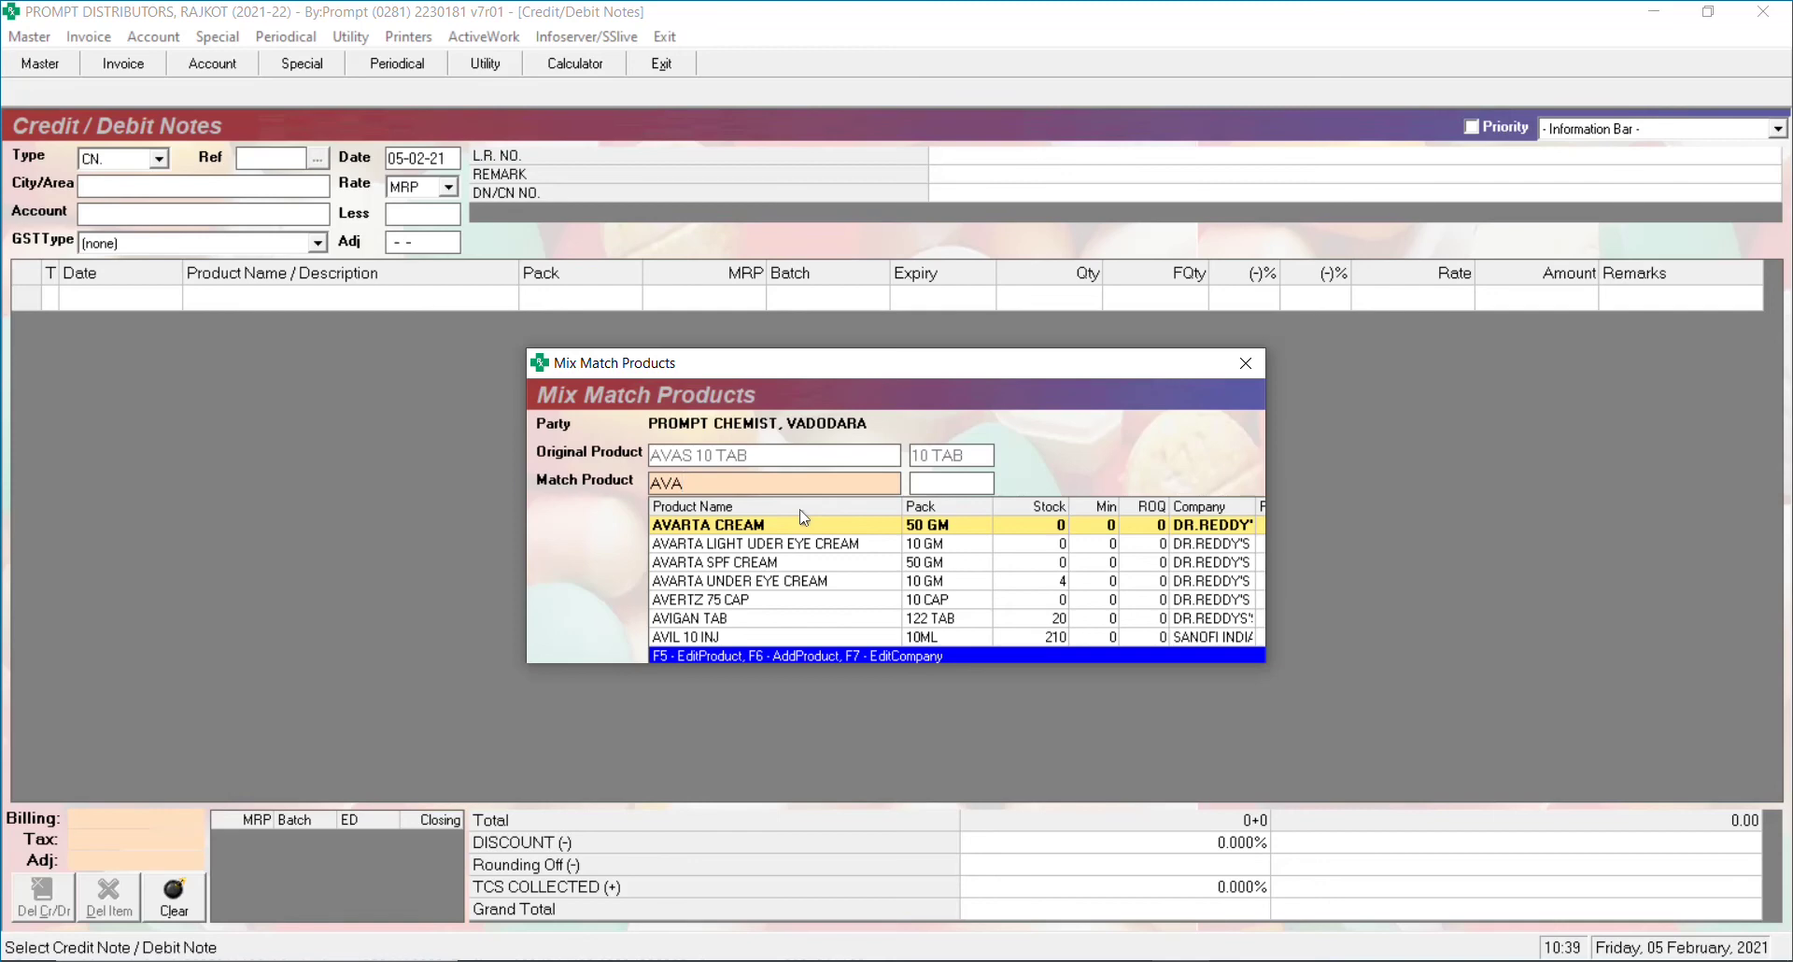
- Add a new product named AVAS 10 TAB with company SANOFI [ ALL] and division SANOFI [ CHC 1 ]
key(F6)
key(Return)
key(Tab)
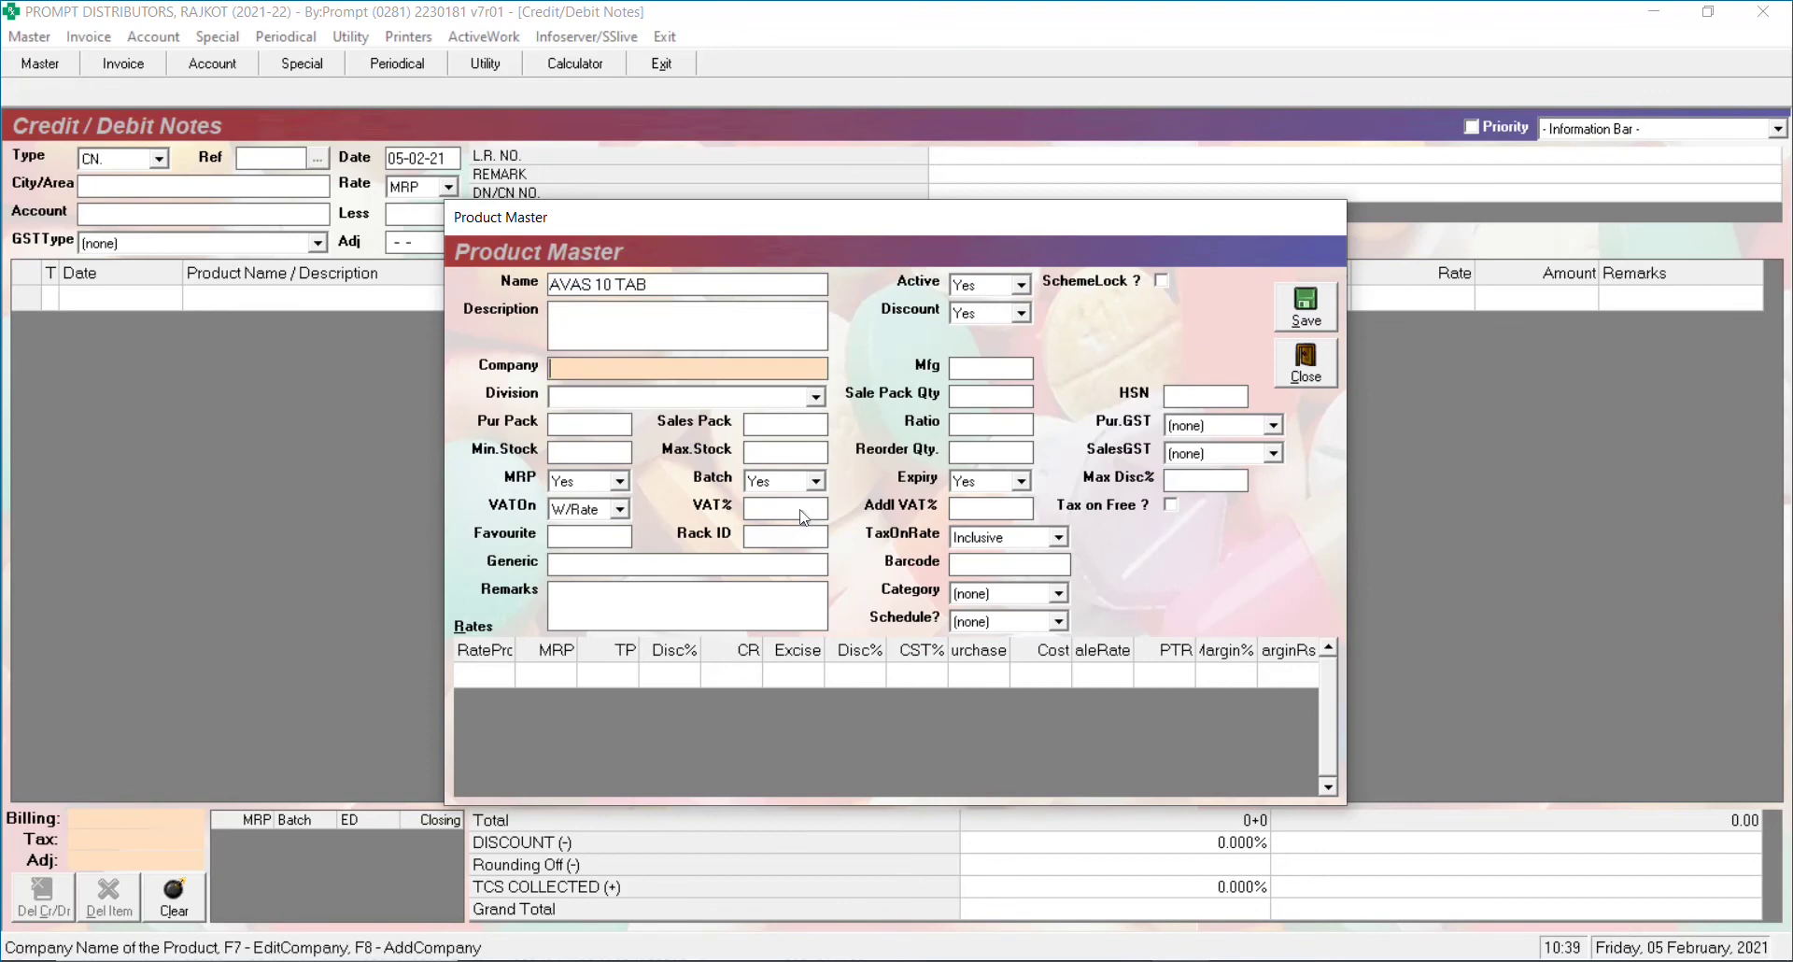
text(SAN)
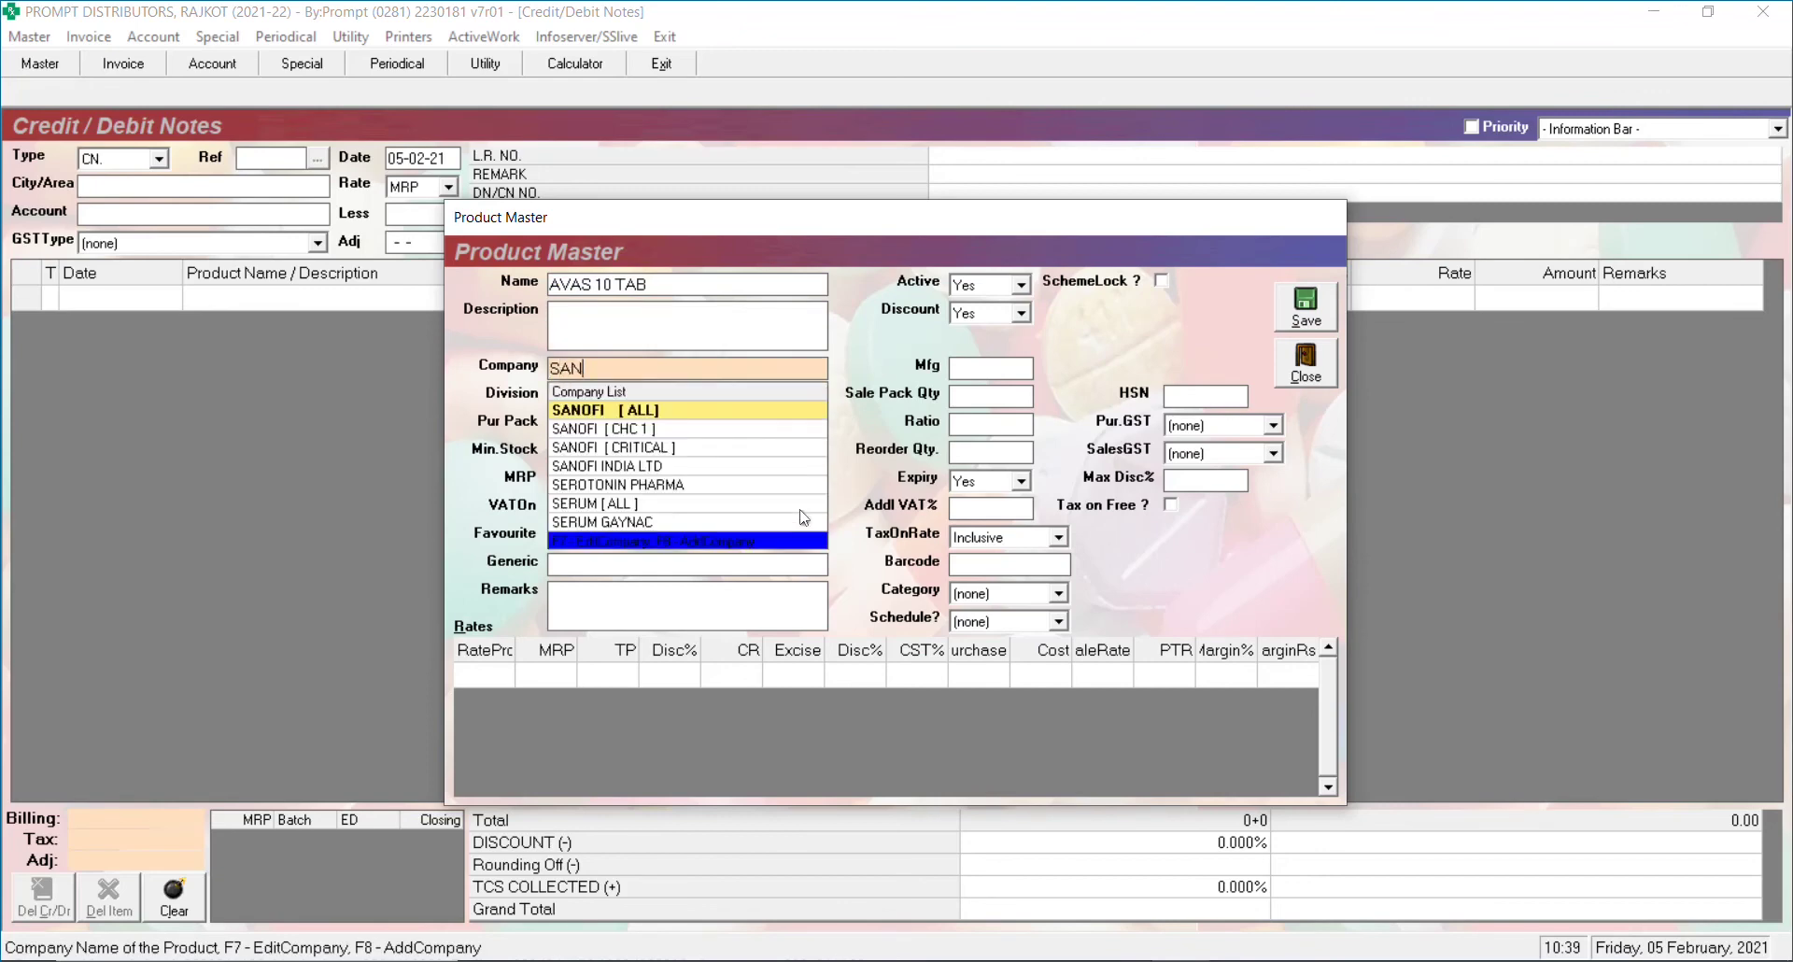
key(Return)
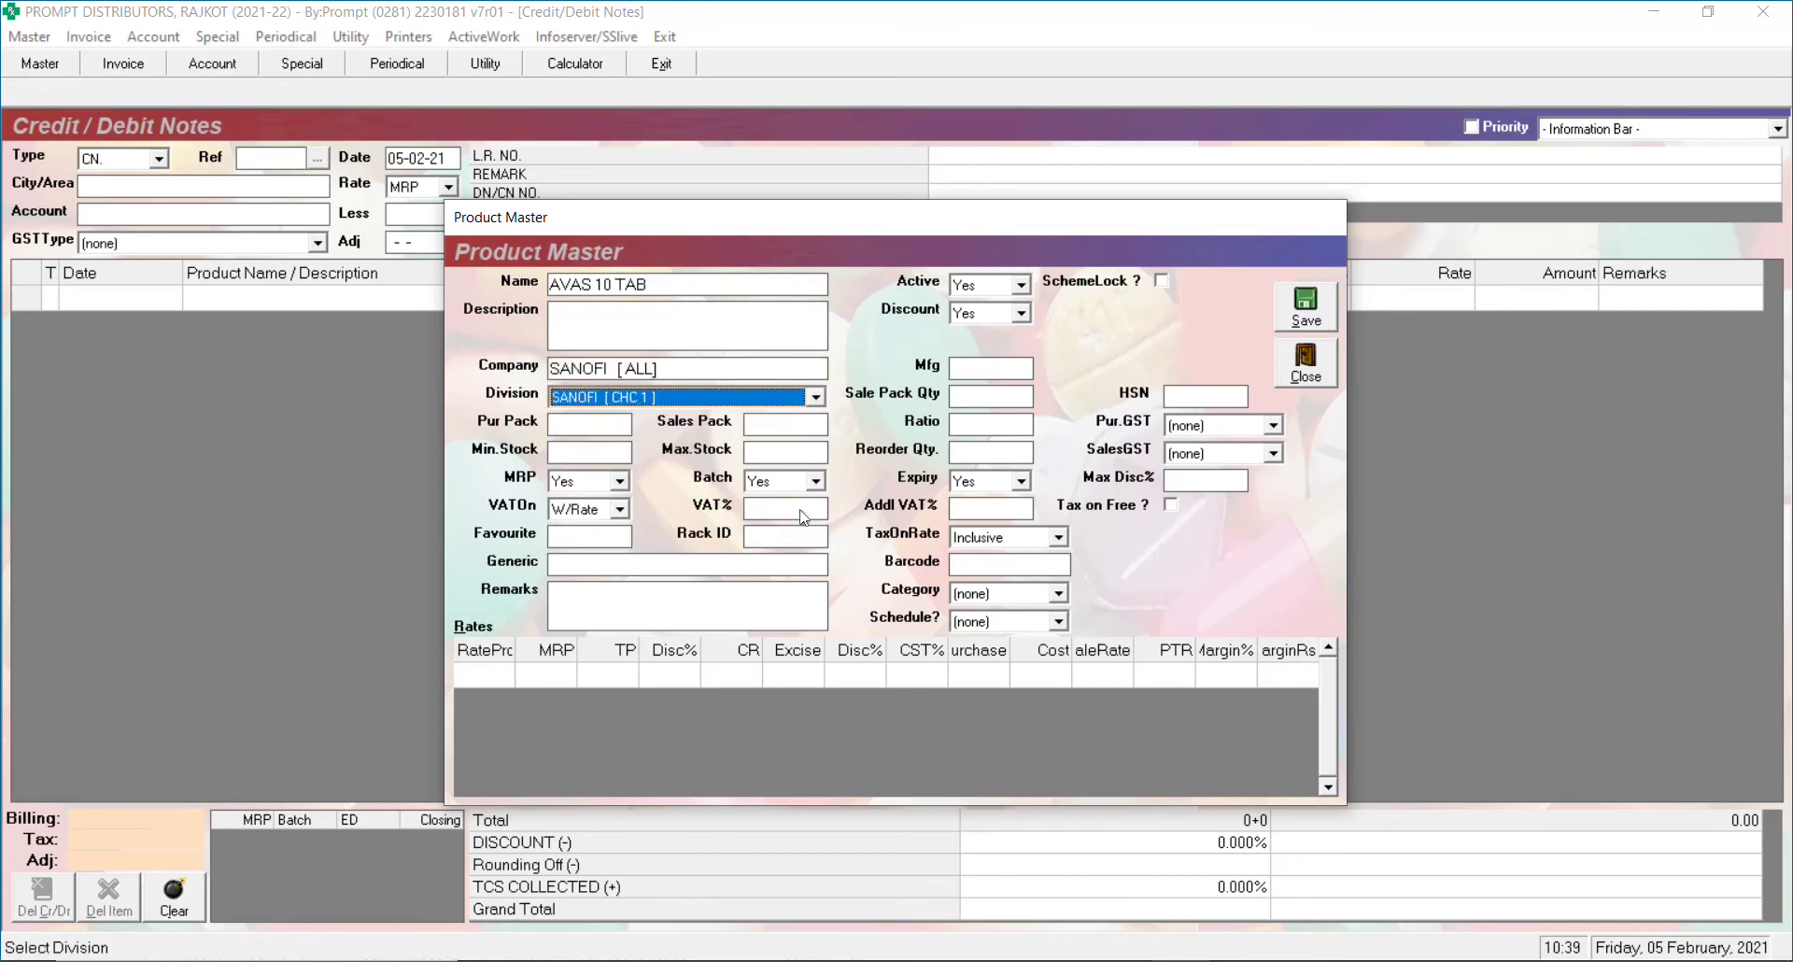
key(Return)
key(Return)
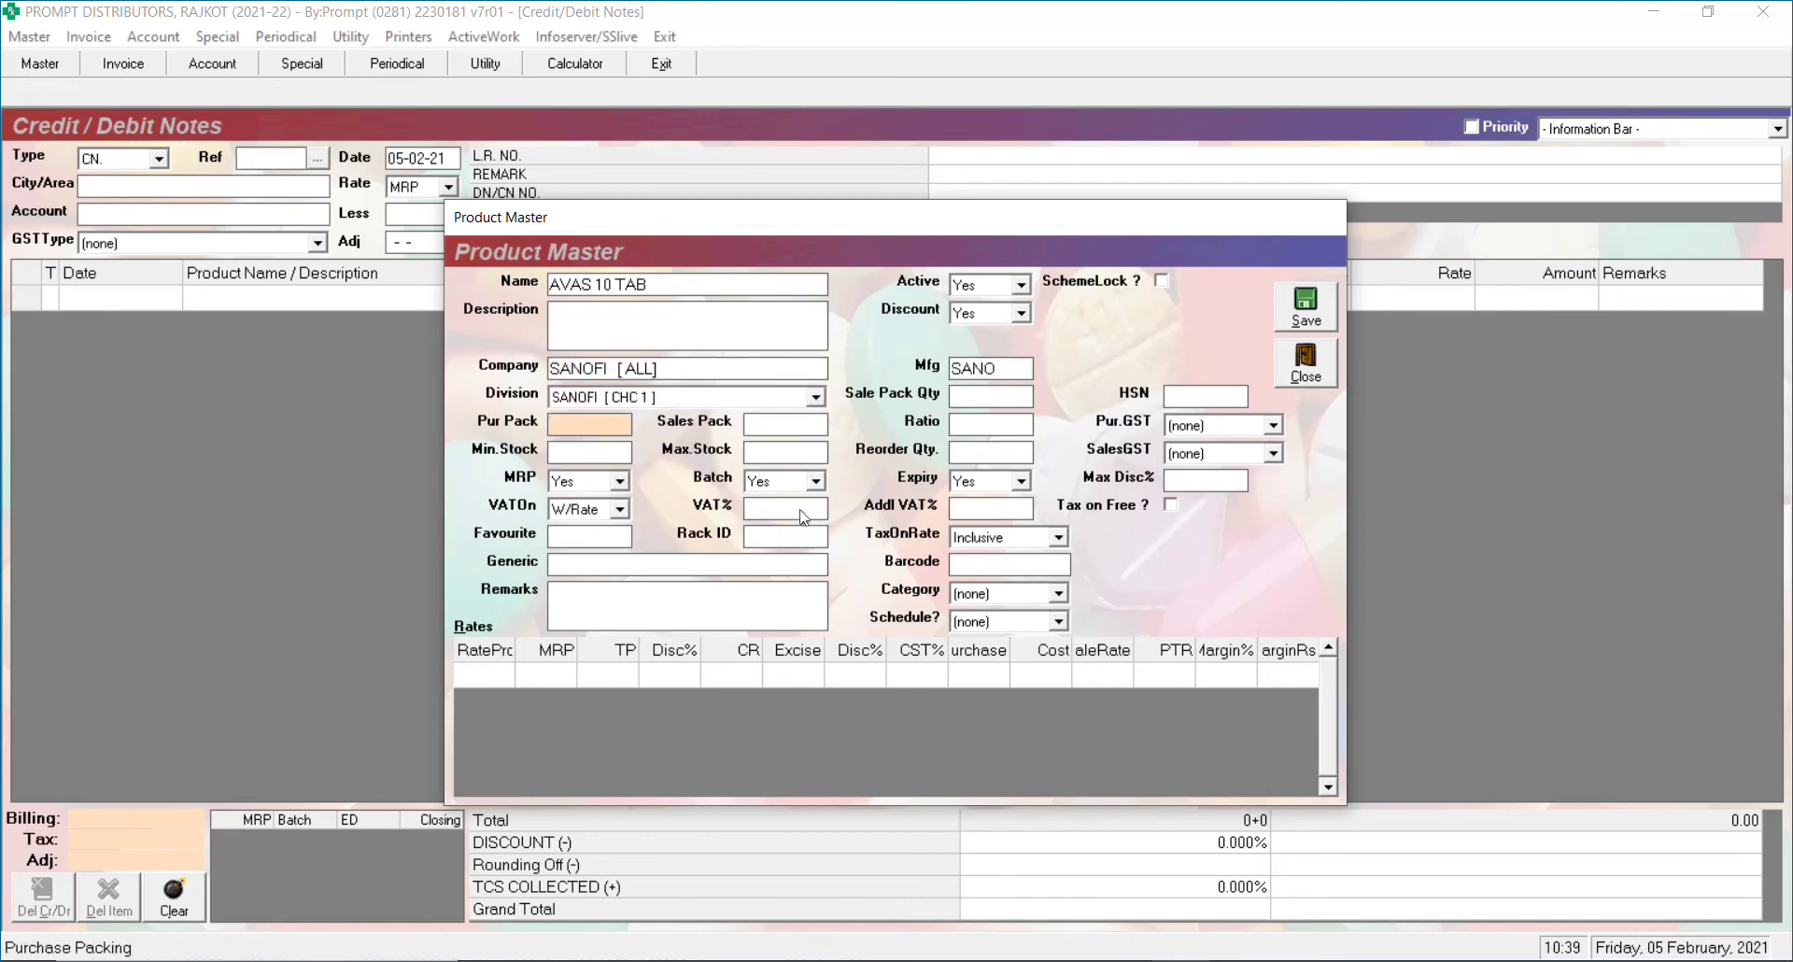
- Set the product's purchase and sales packs to 10 TAB with ratio 1, accepting the defaults for the remaining fields
text(10 TAB)
key(Return)
key(Return)
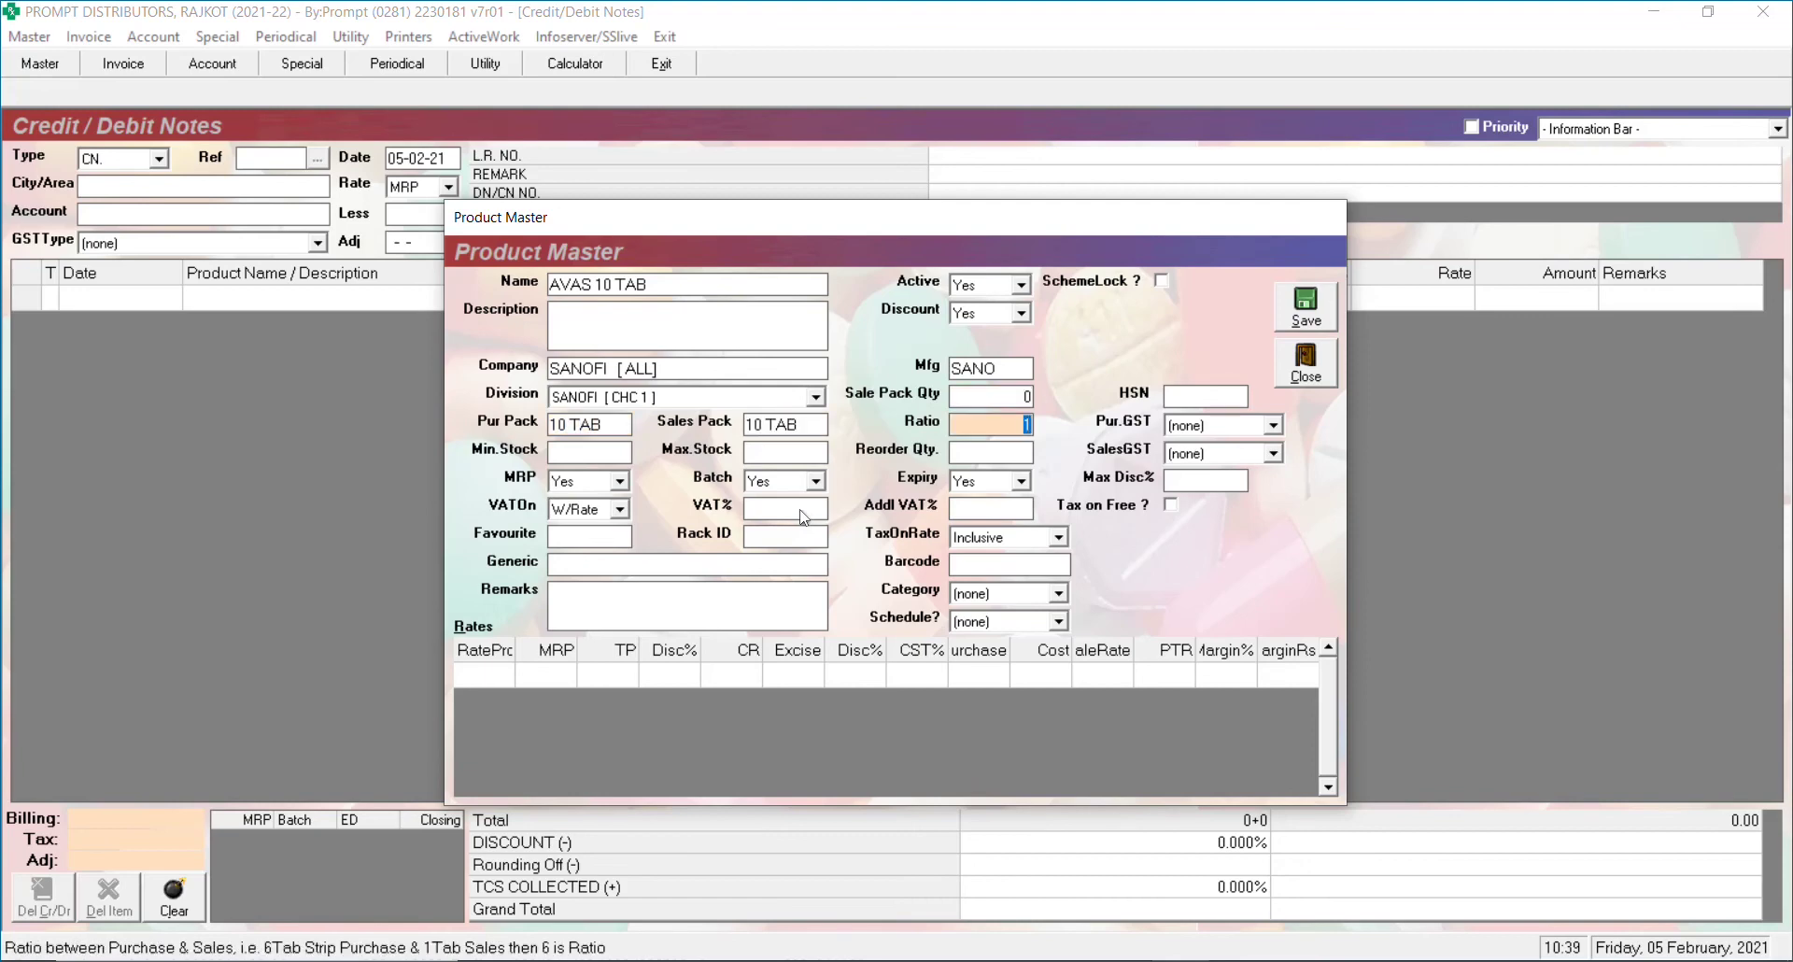
key(Return)
key(Return)
key(Return)
key(Return)
key(Return)
key(Return)
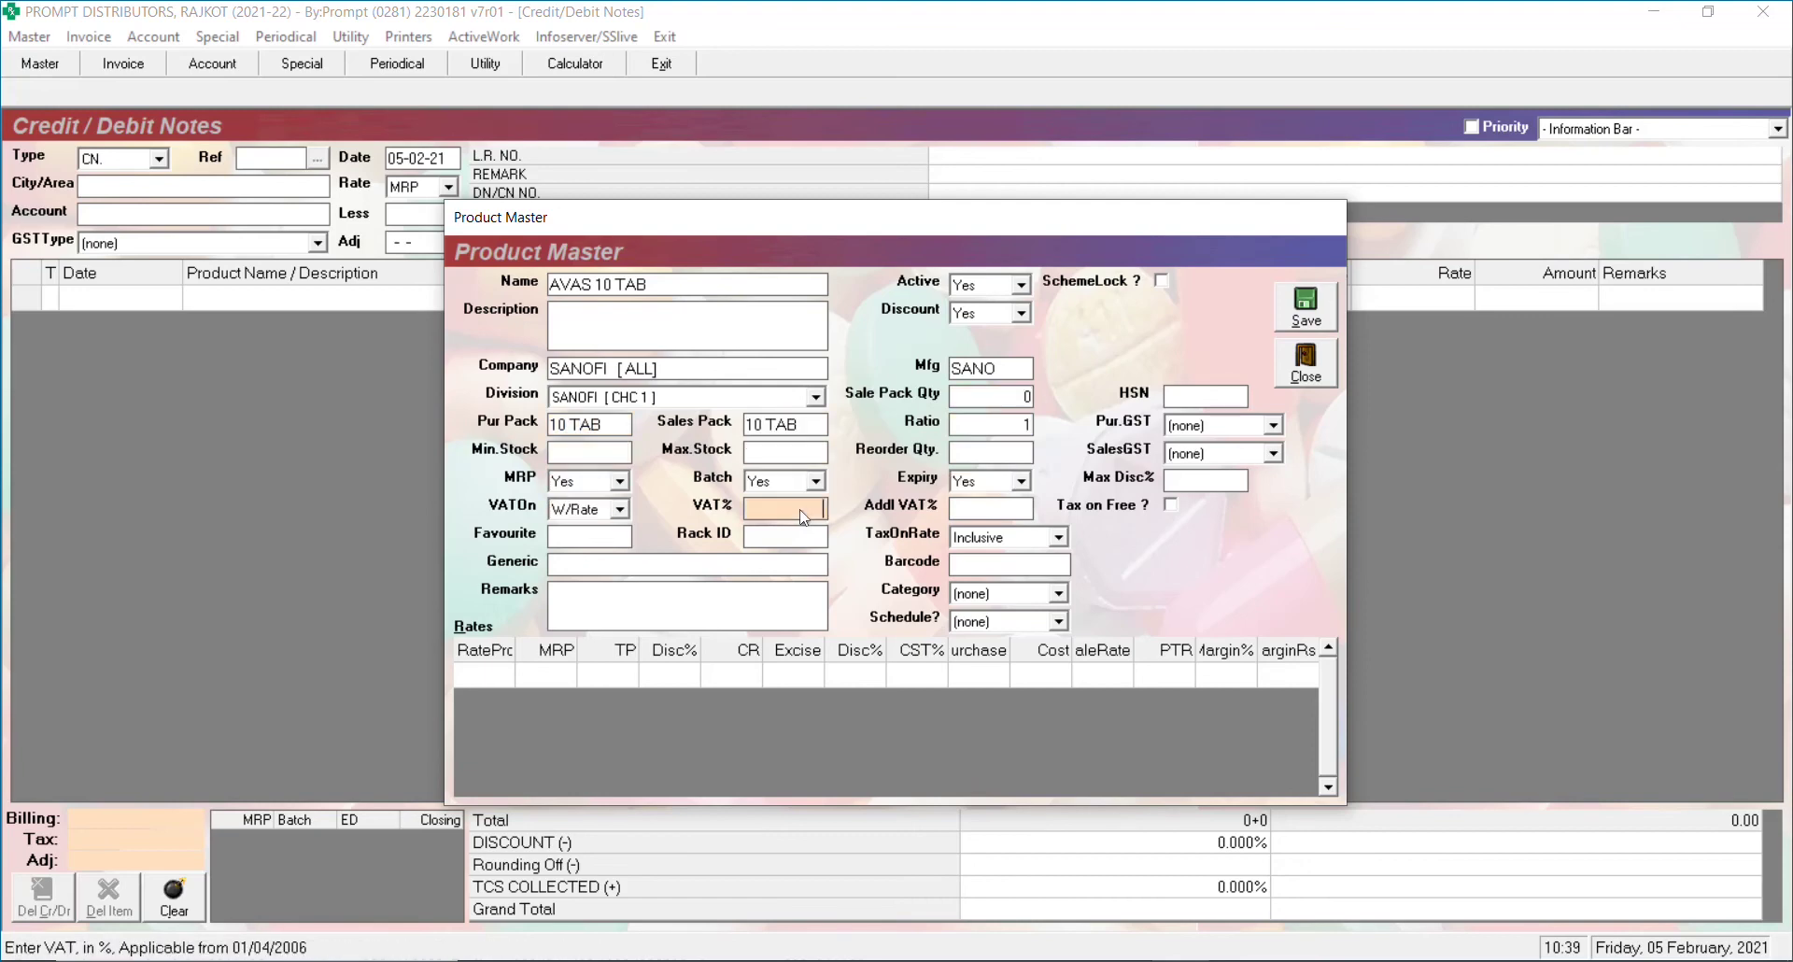
key(Return)
key(Return)
key(Return)
key(Return)
key(Return)
key(Return)
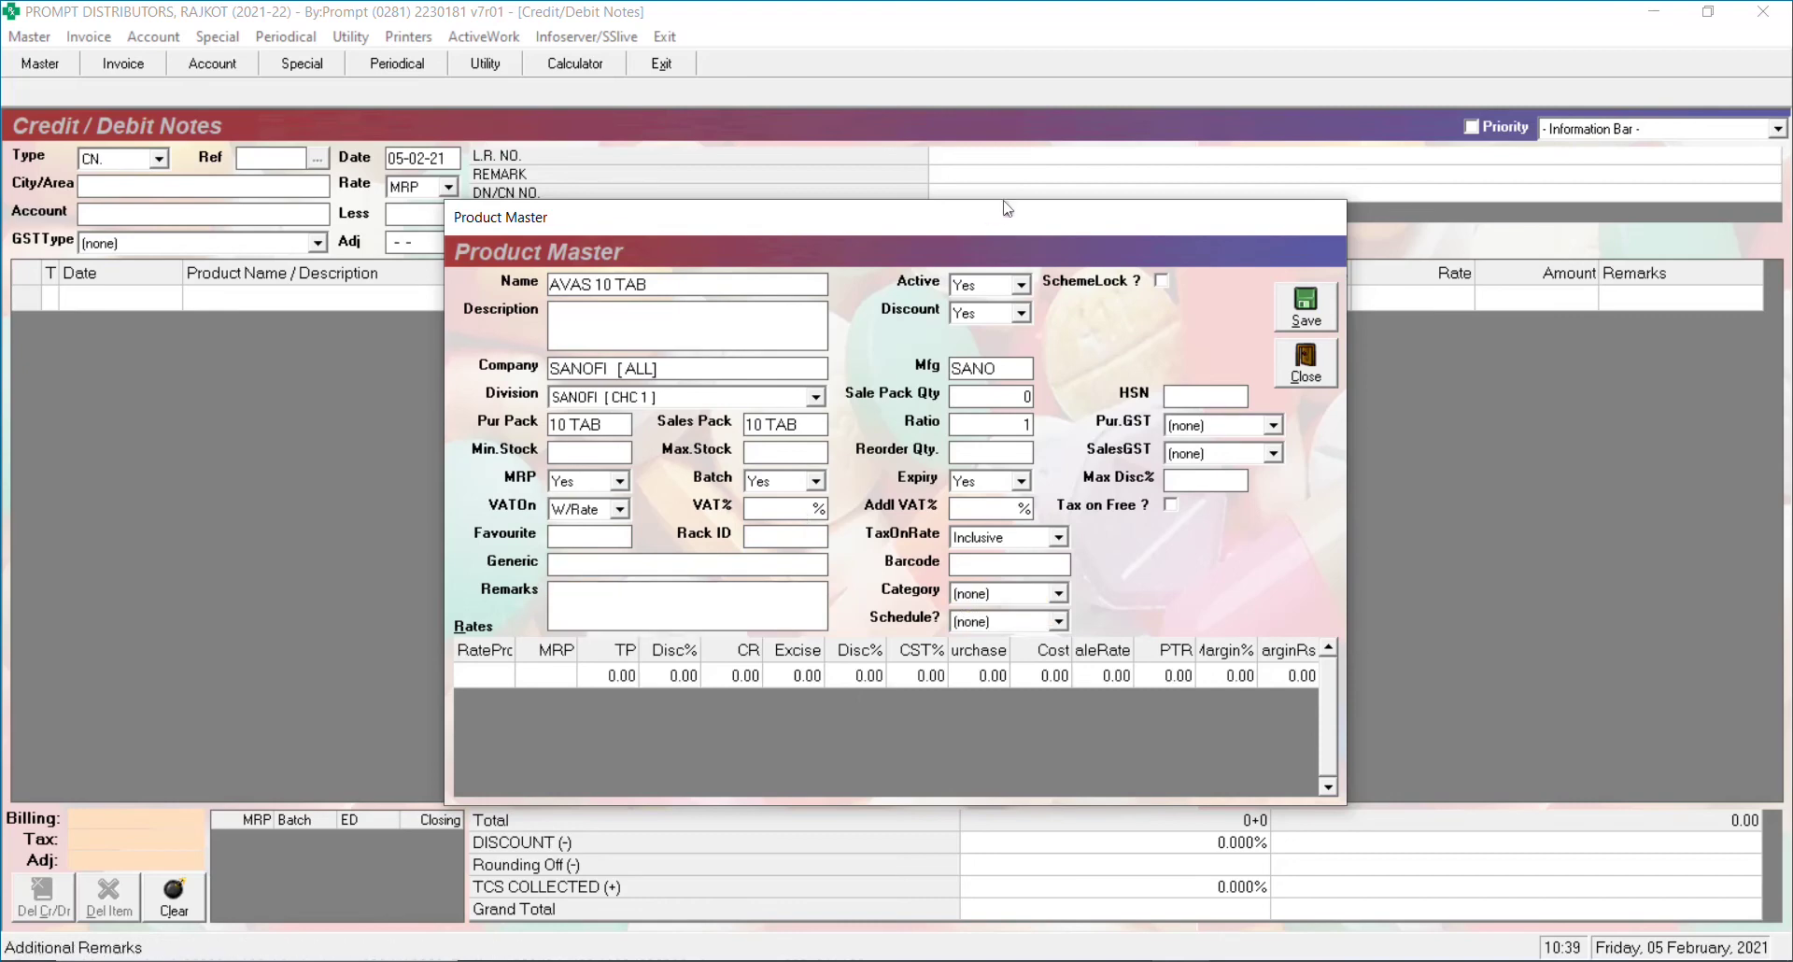
- Set the product's HSN to 3004, purchase GST to GST 12% (P) and sales GST to GST 12% (S), and save it
click(1193, 395)
text(3004)
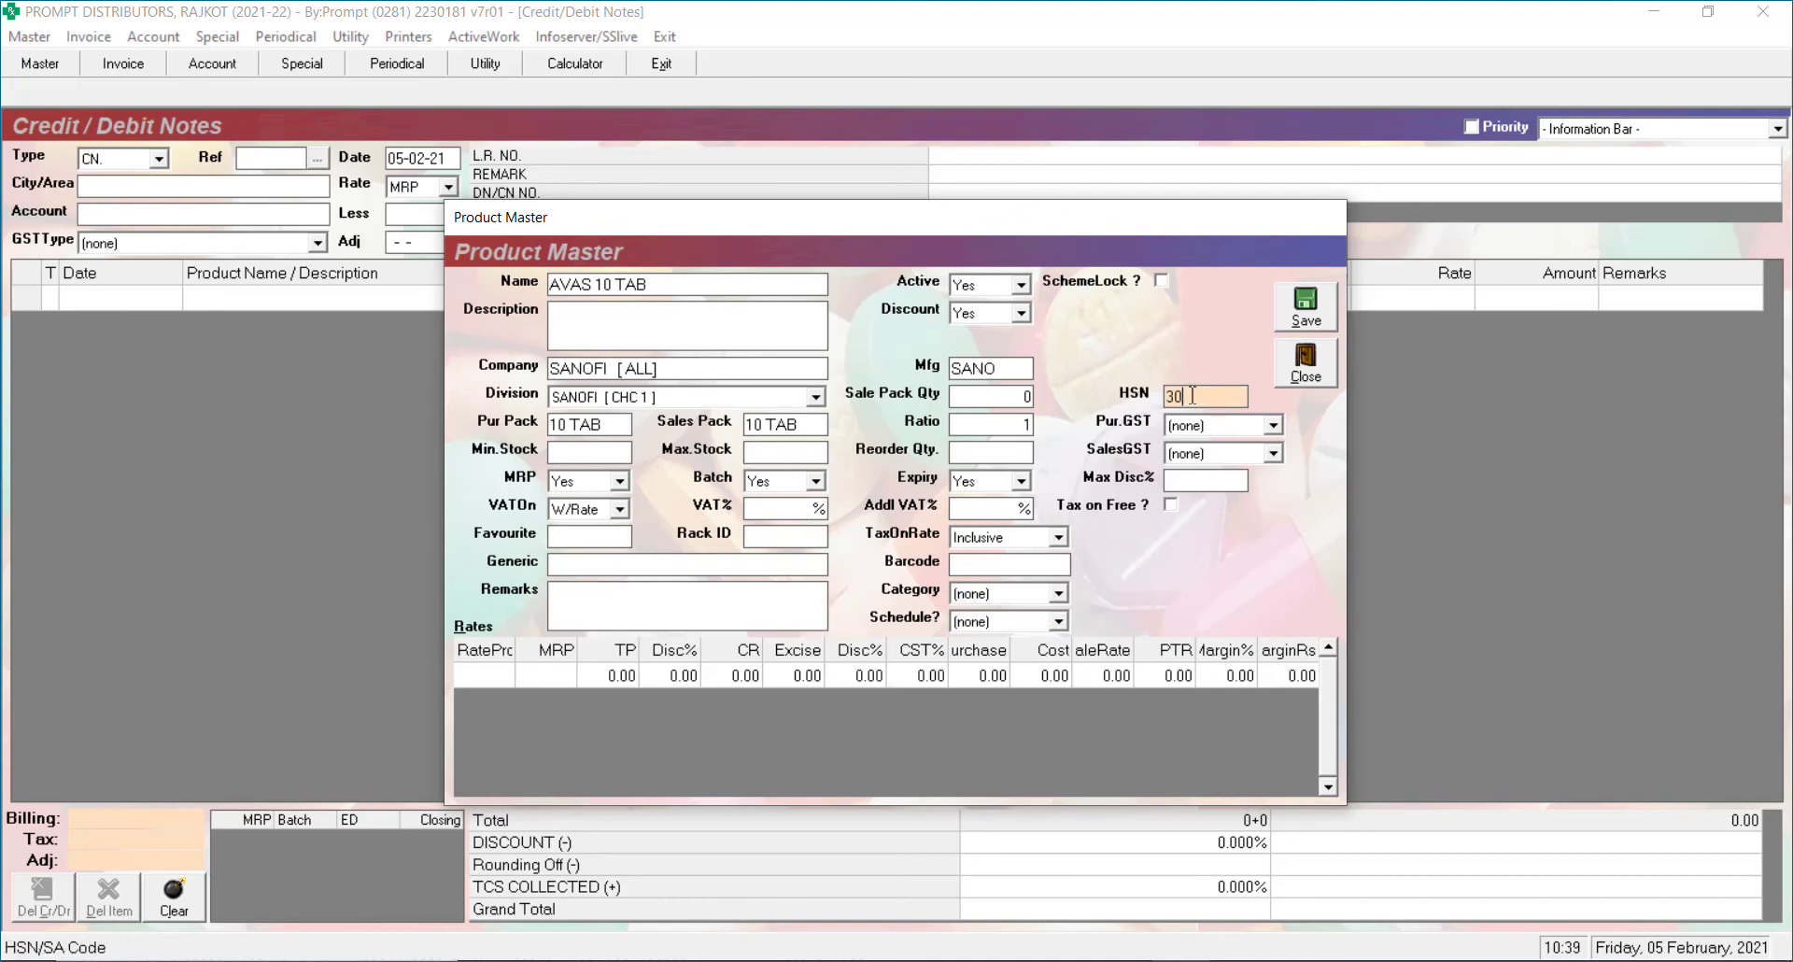
key(Return)
key(Down)
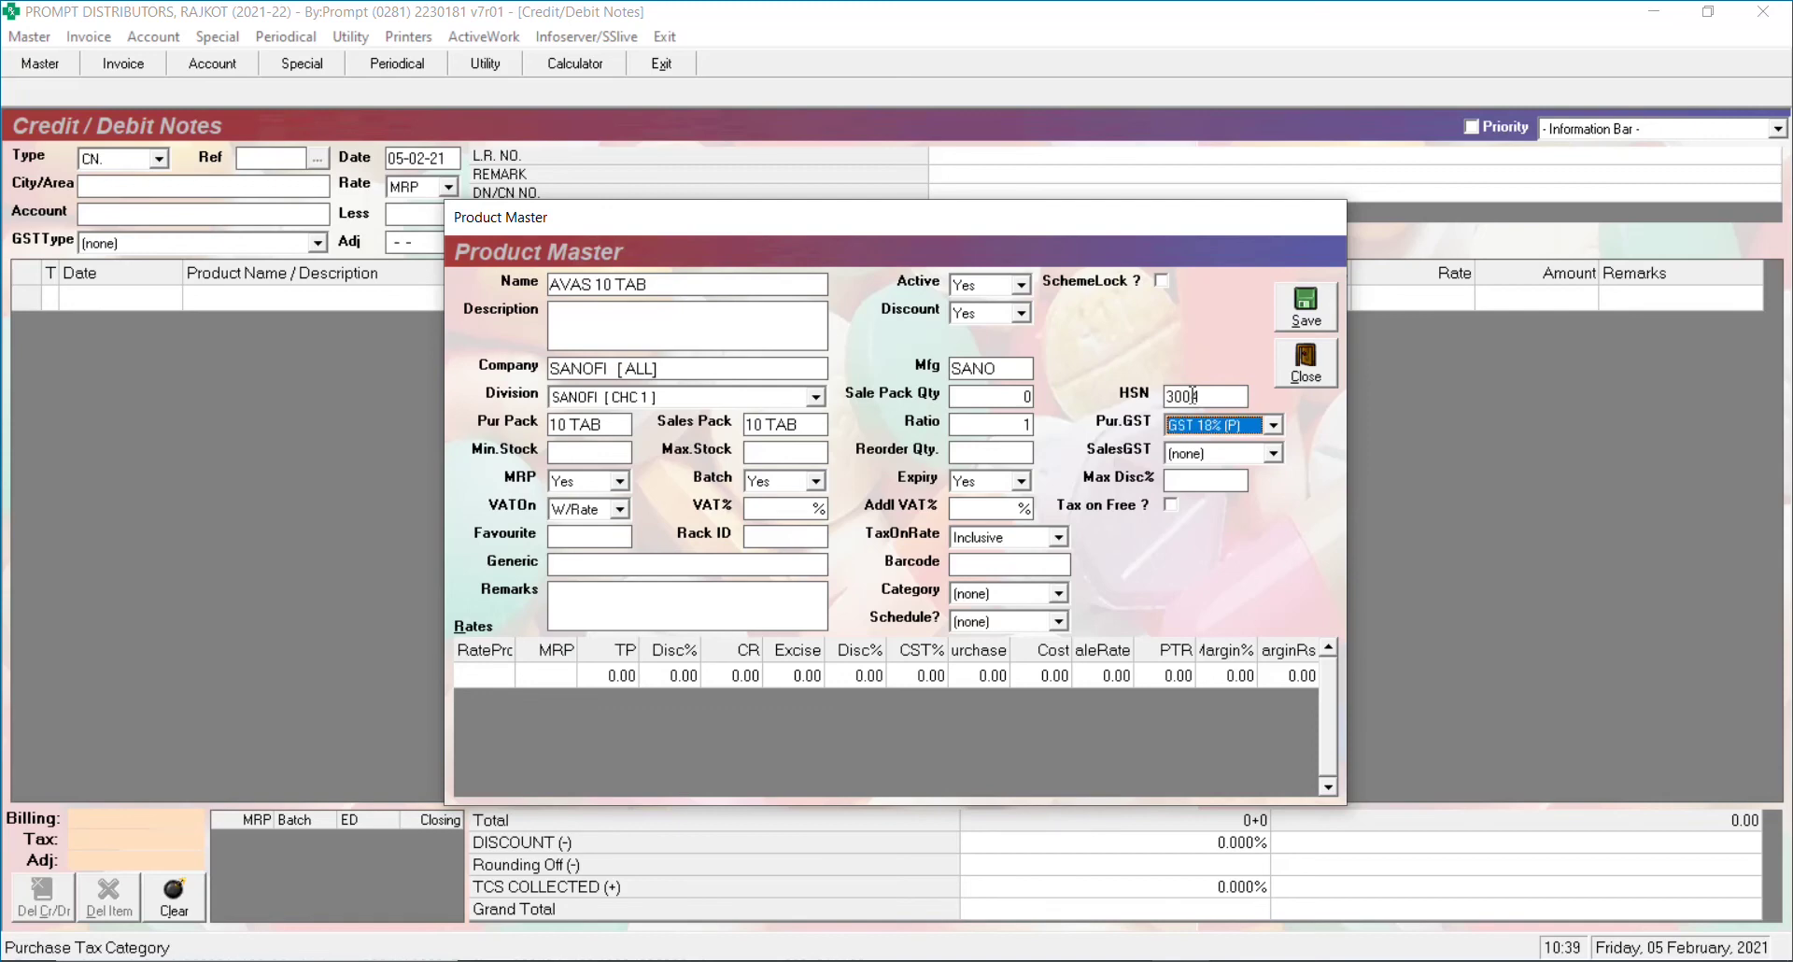
key(Return)
key(Down)
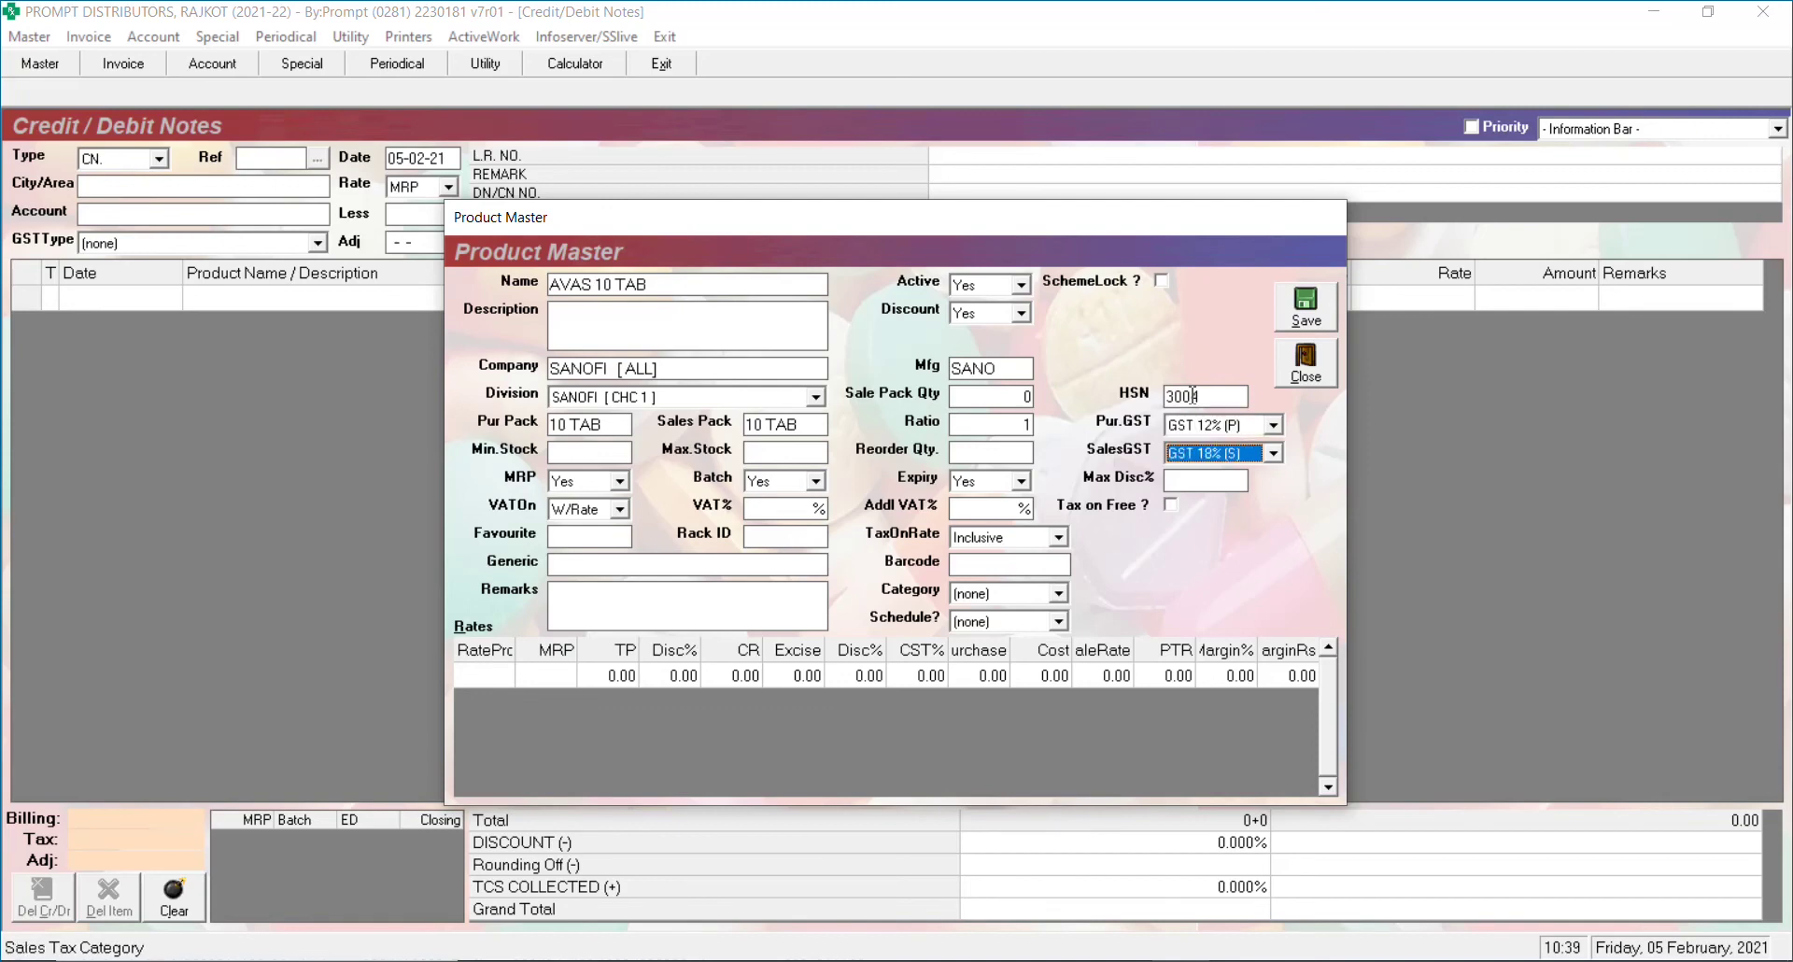
key(Up)
key(Return)
key(Return)
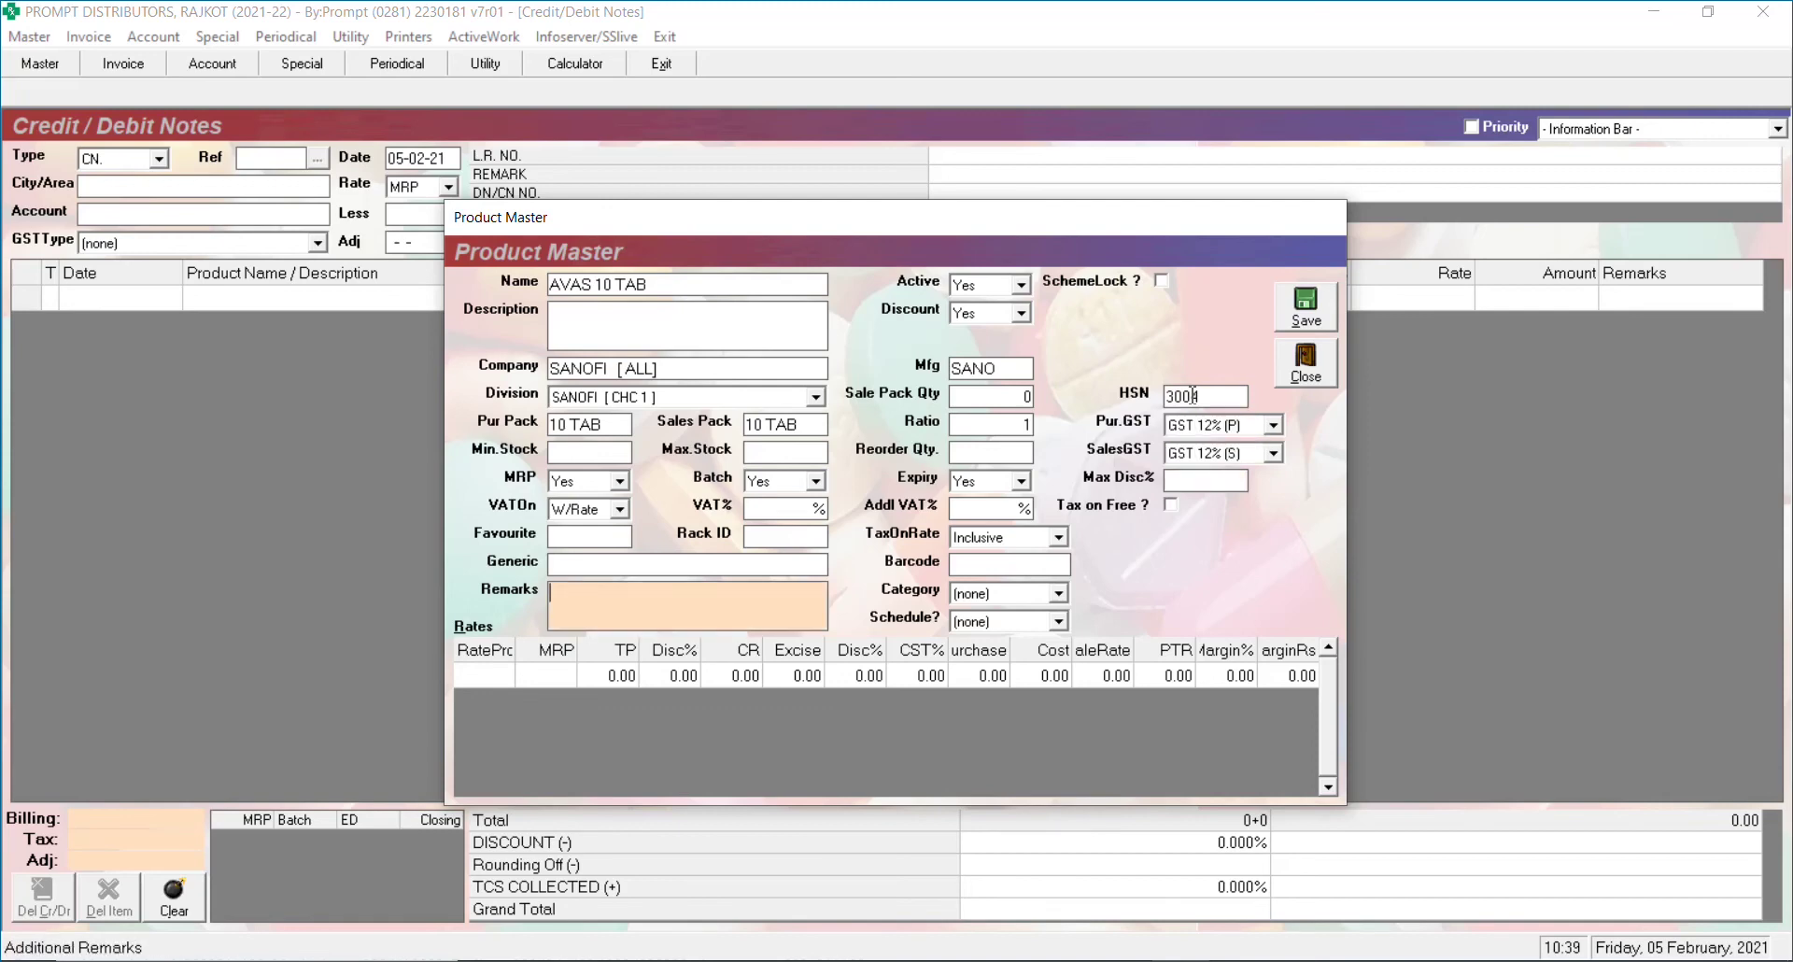
click(1300, 313)
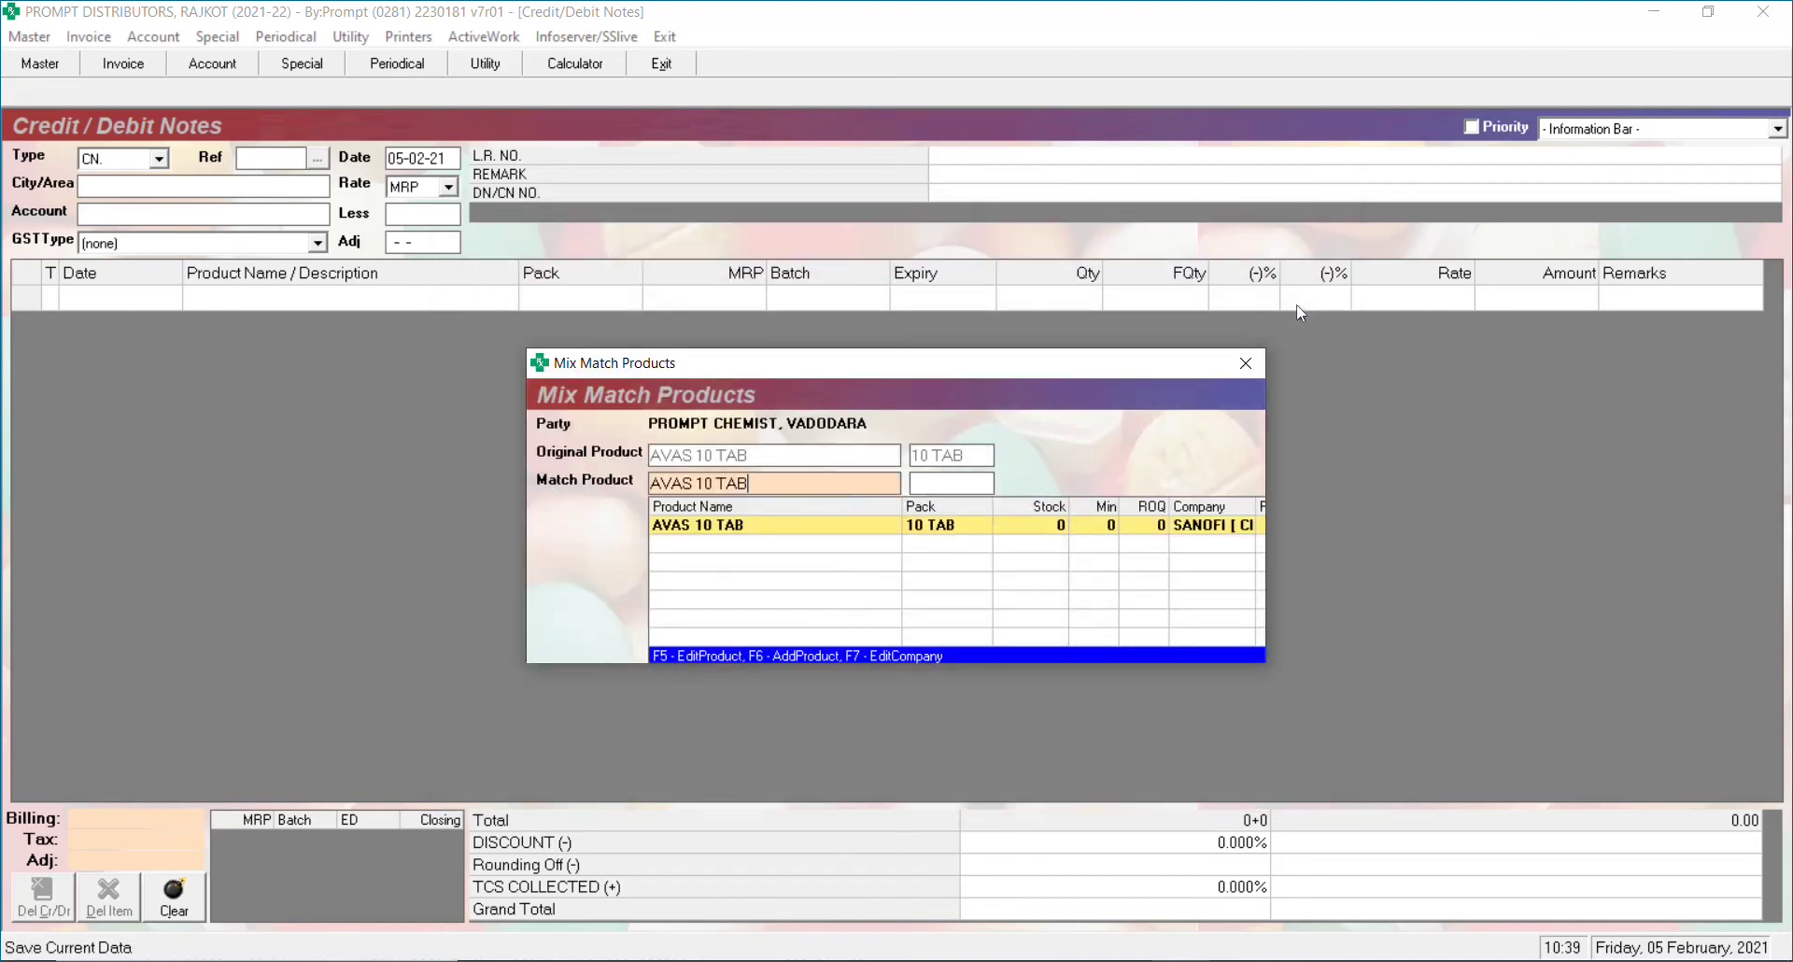
- Map the claim's AVAS 10 TAB with the newly added AVAS 10 TAB product
key(Return)
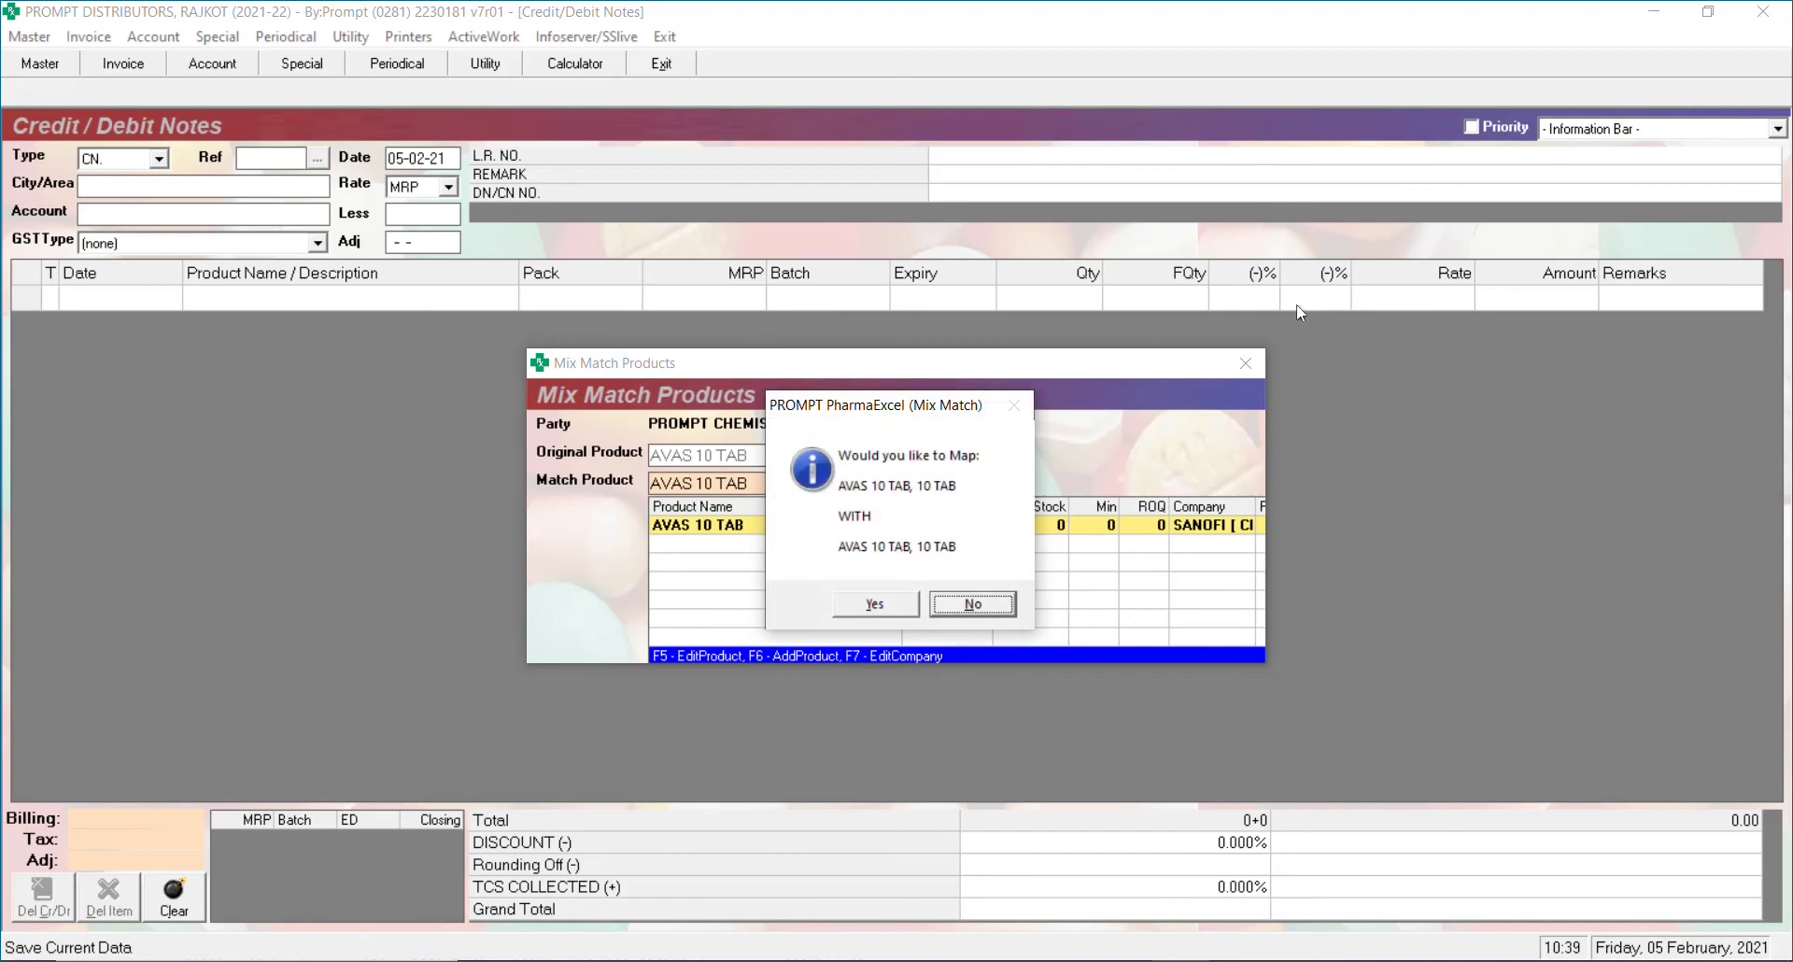
key(Left)
key(Return)
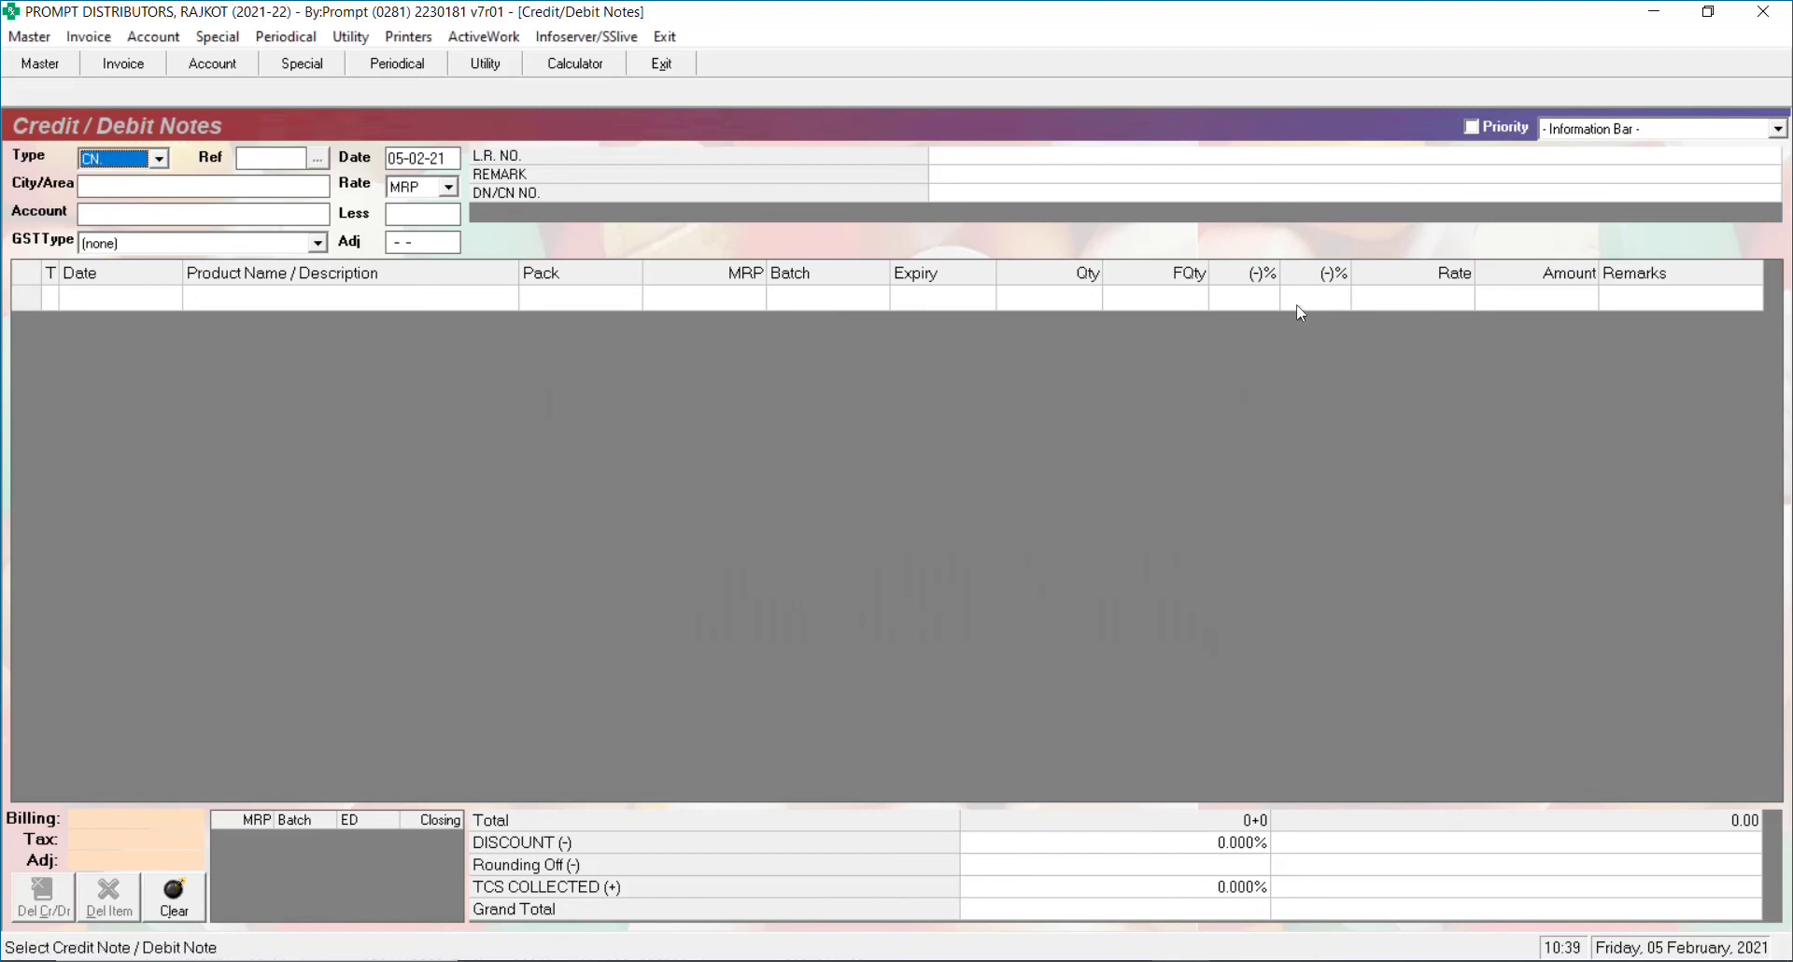
key(Return)
key(Return)
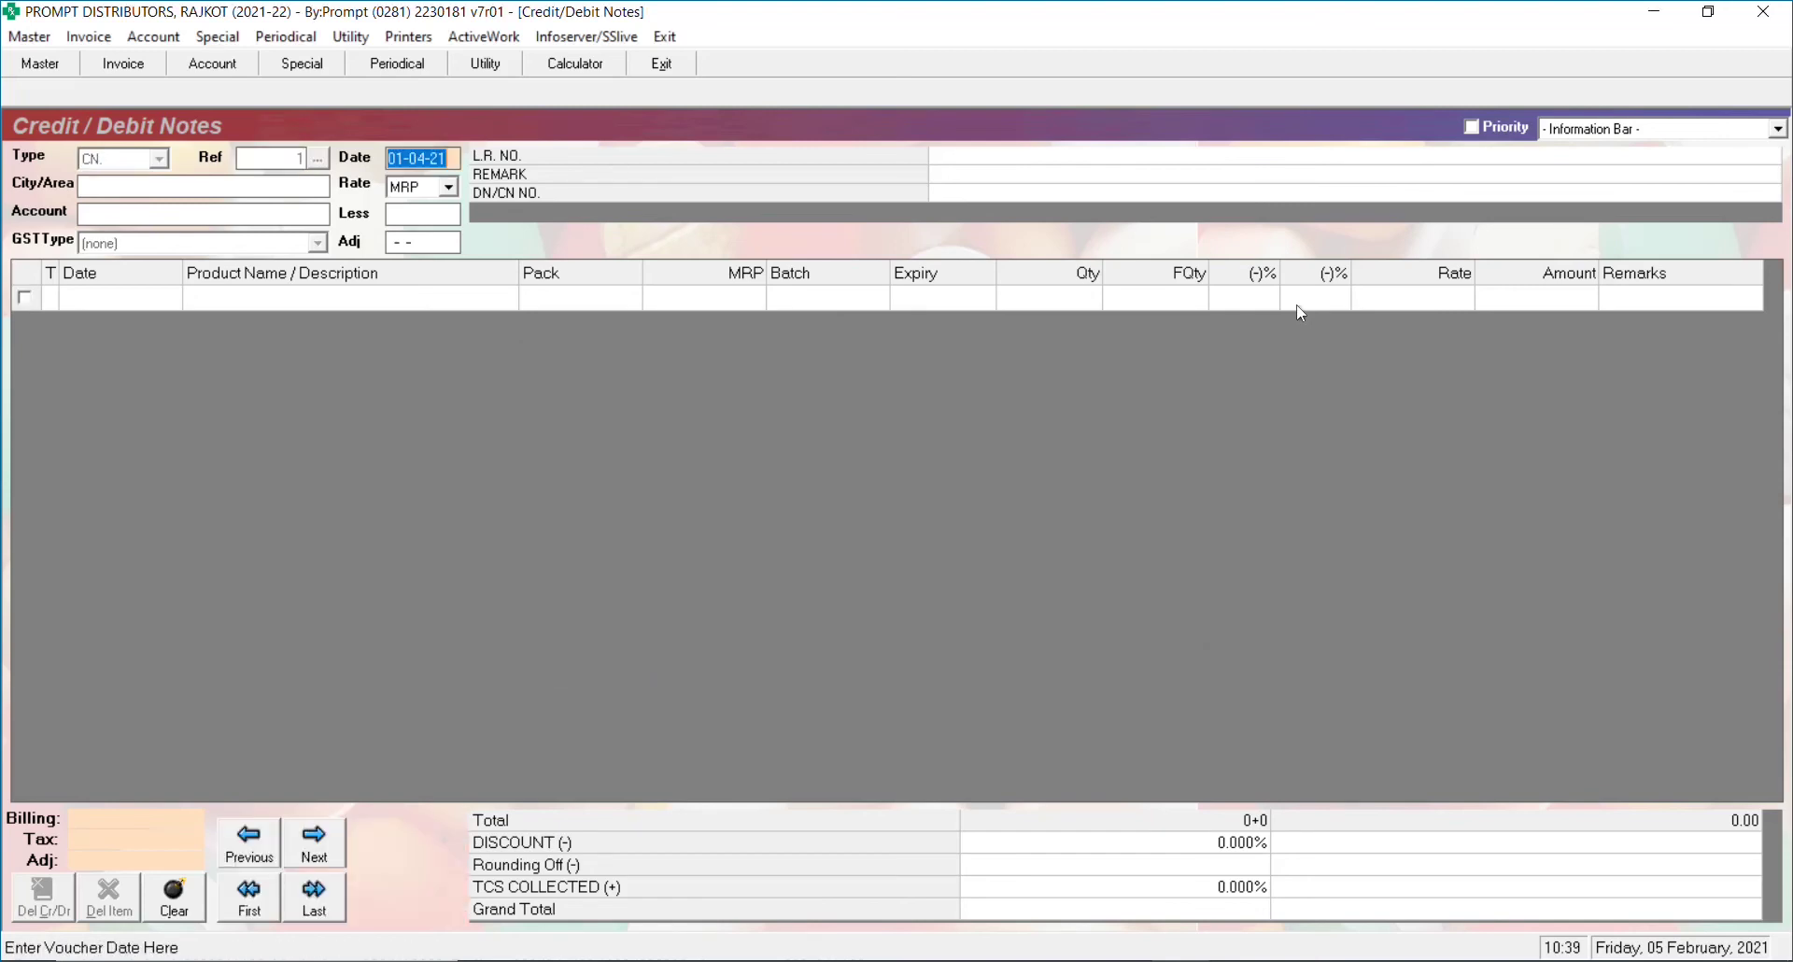
key(Return)
key(Return)
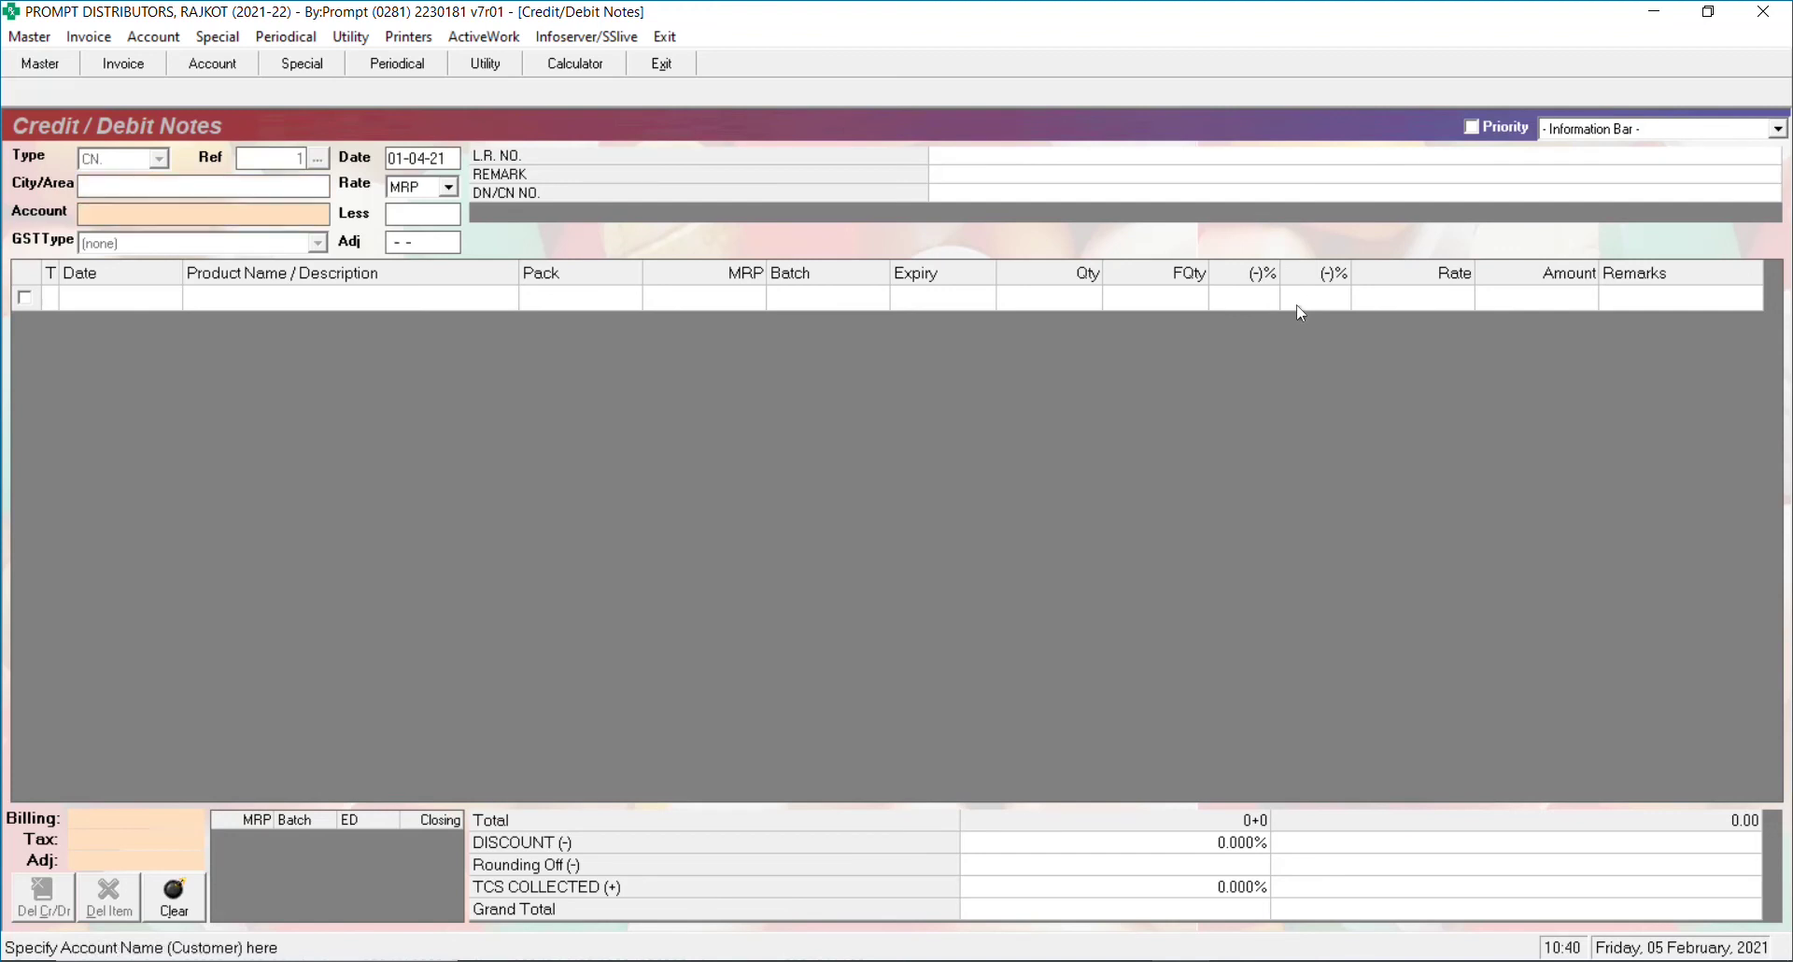
key(Return)
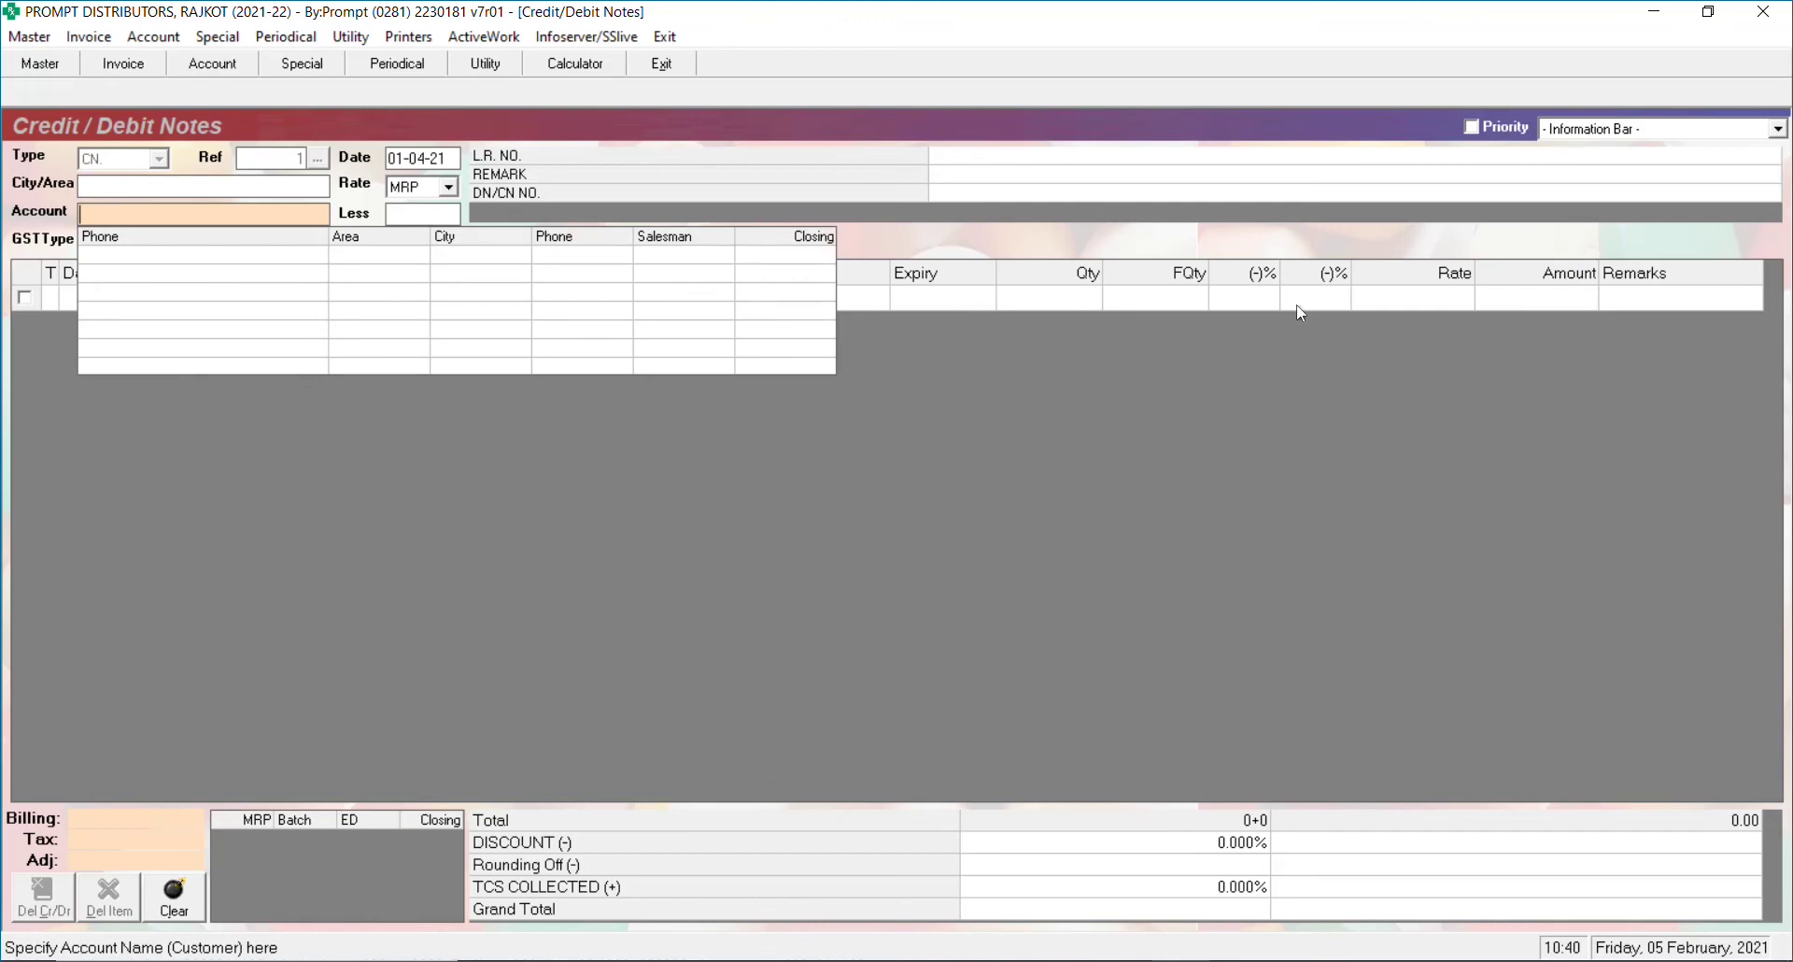
text(PRO)
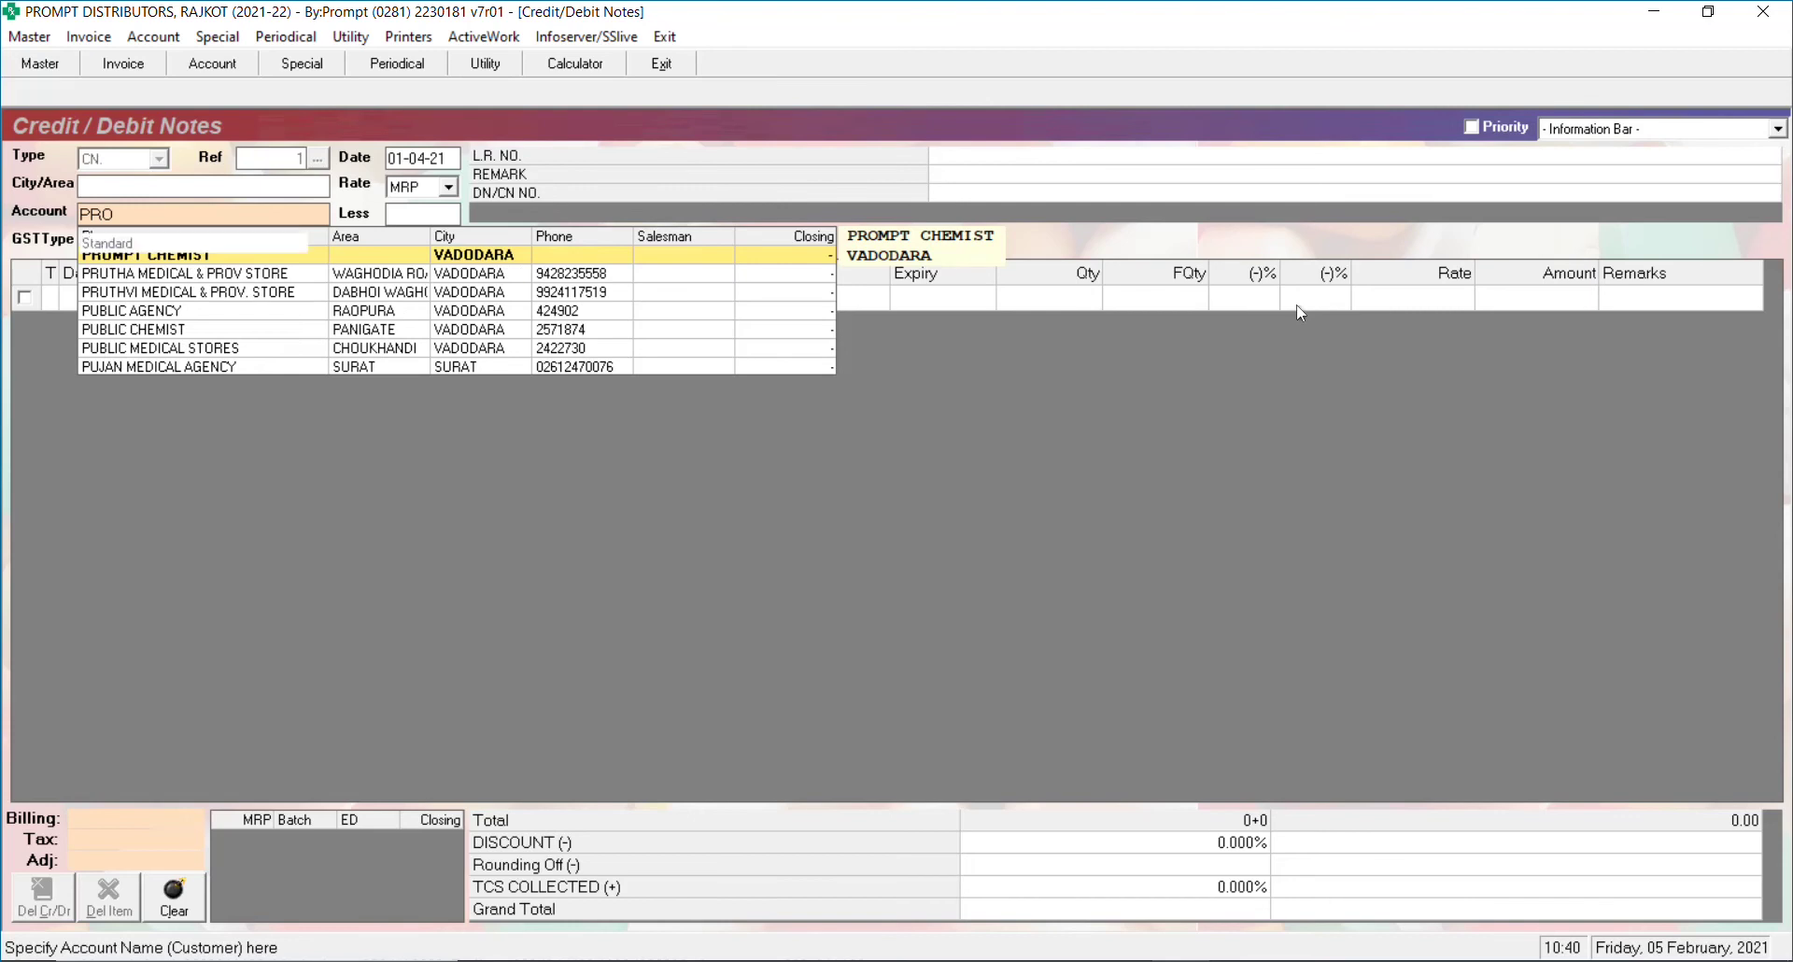
key(Return)
key(Return)
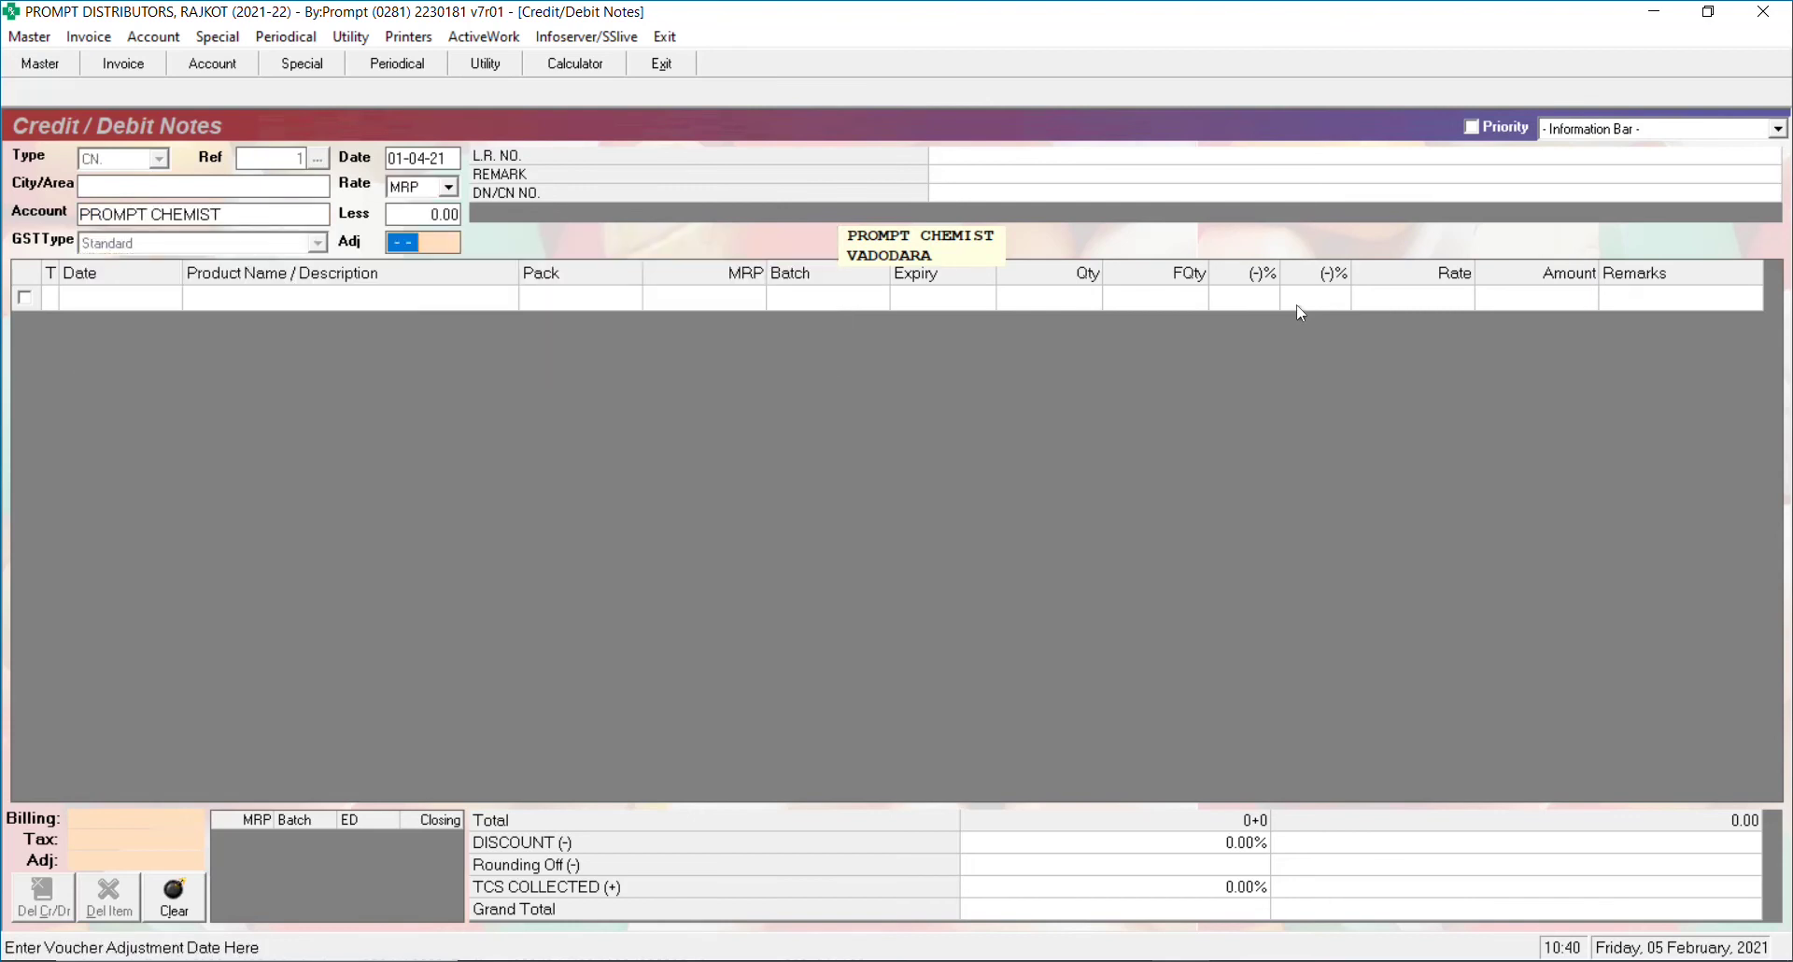
key(Return)
key(Return)
key(Return)
key(Return)
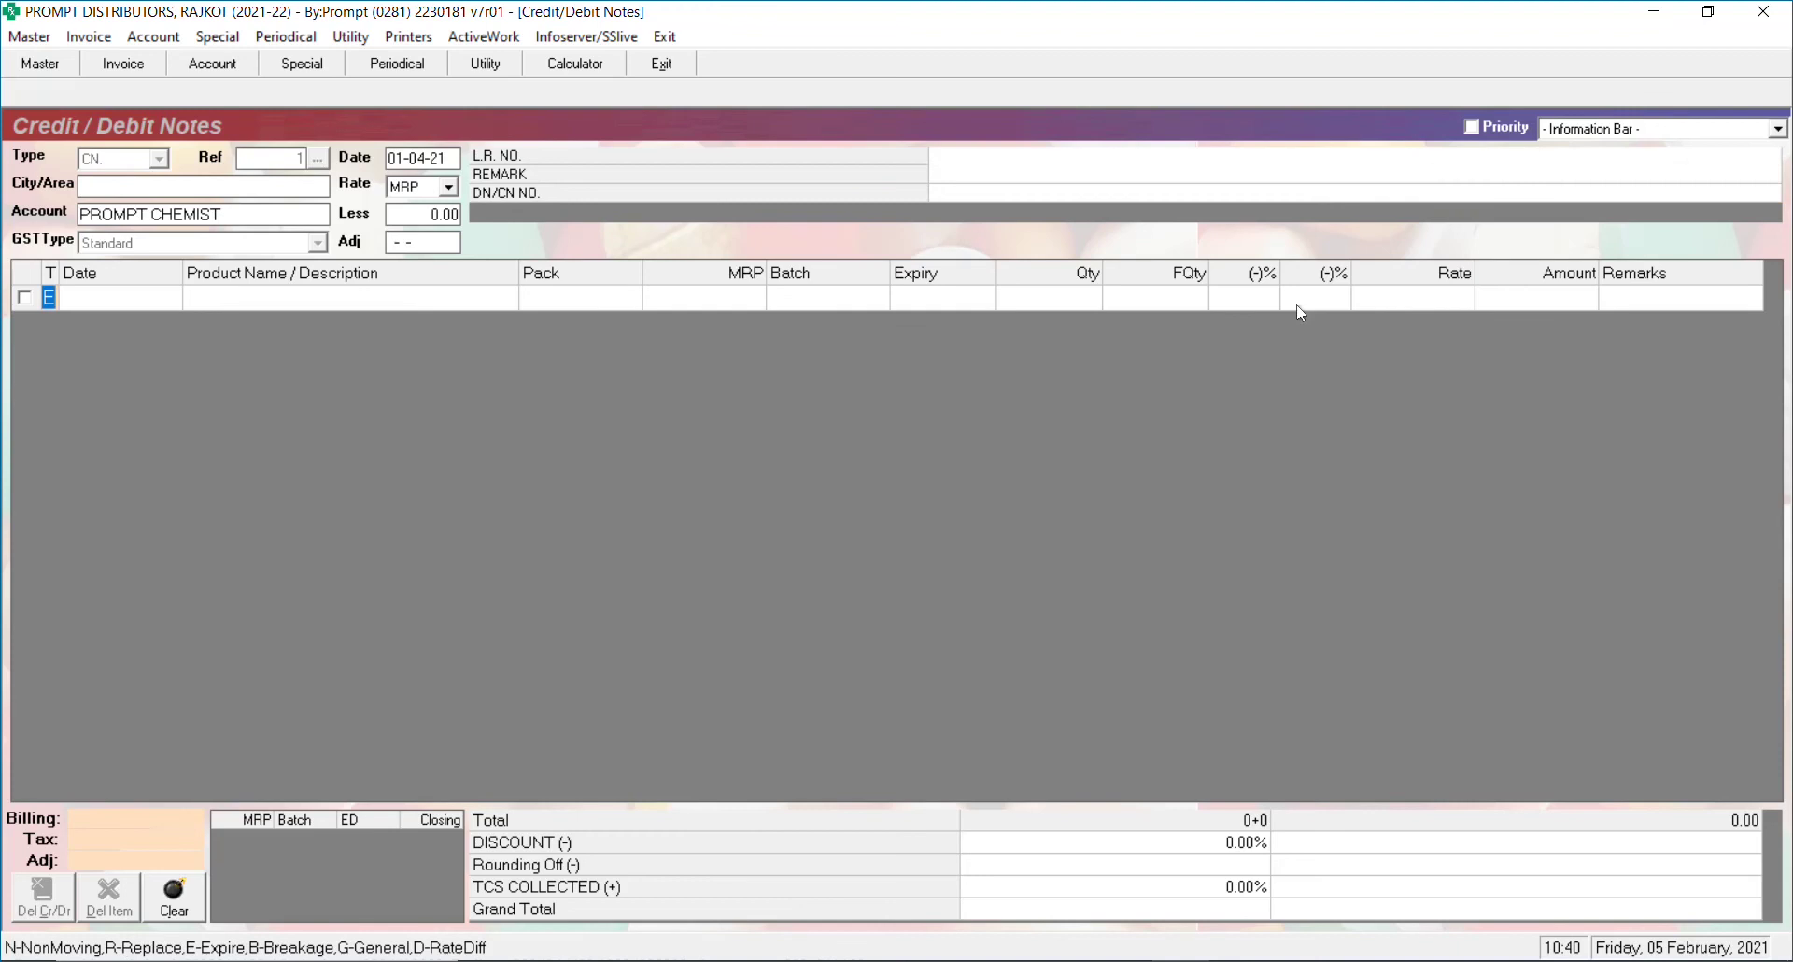
key(Return)
key(Return)
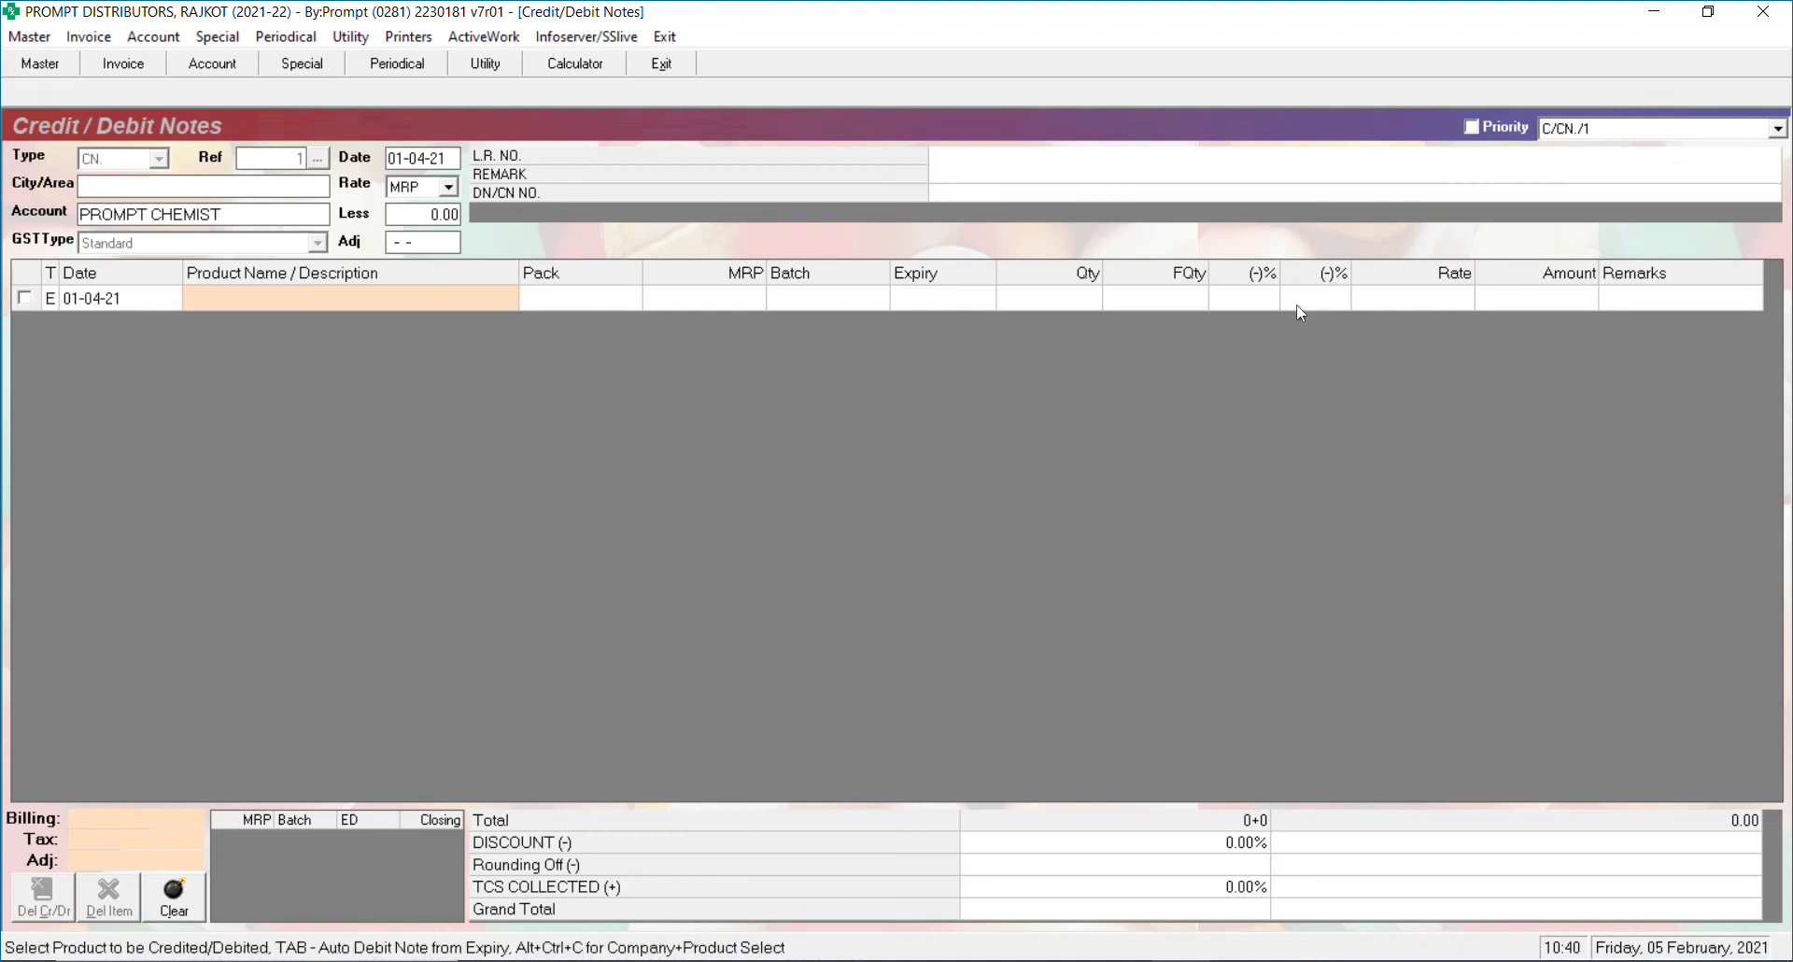
key(Escape)
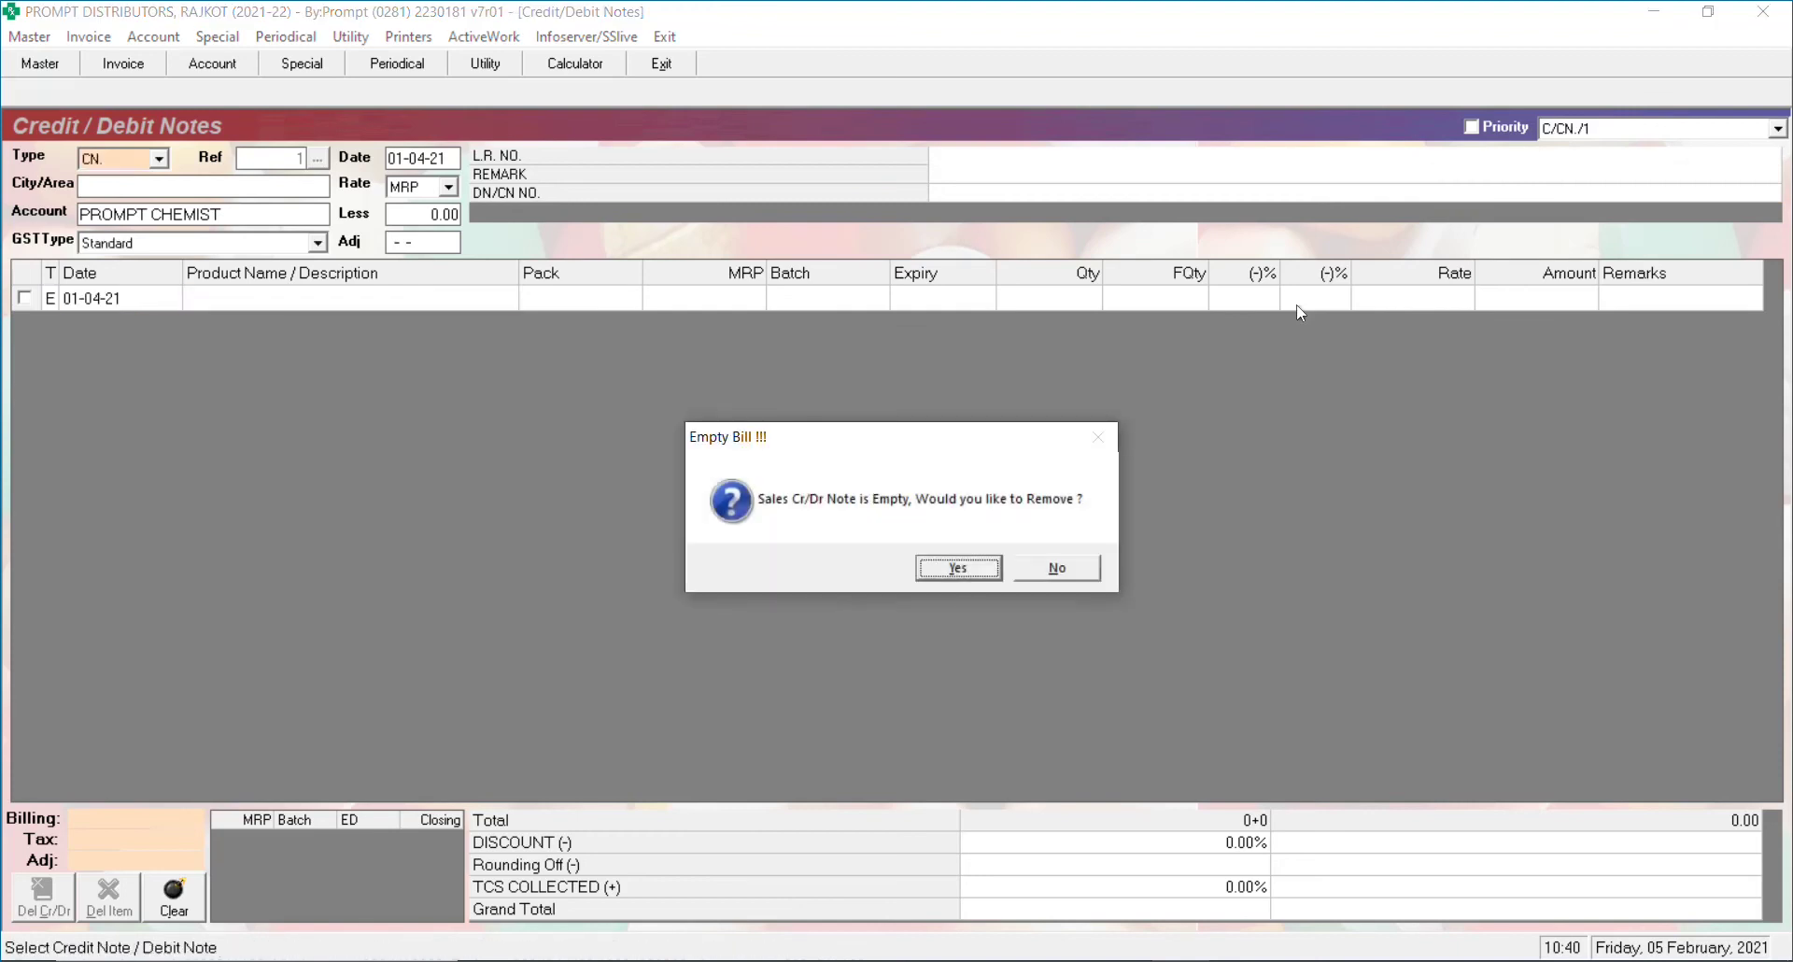
key(Return)
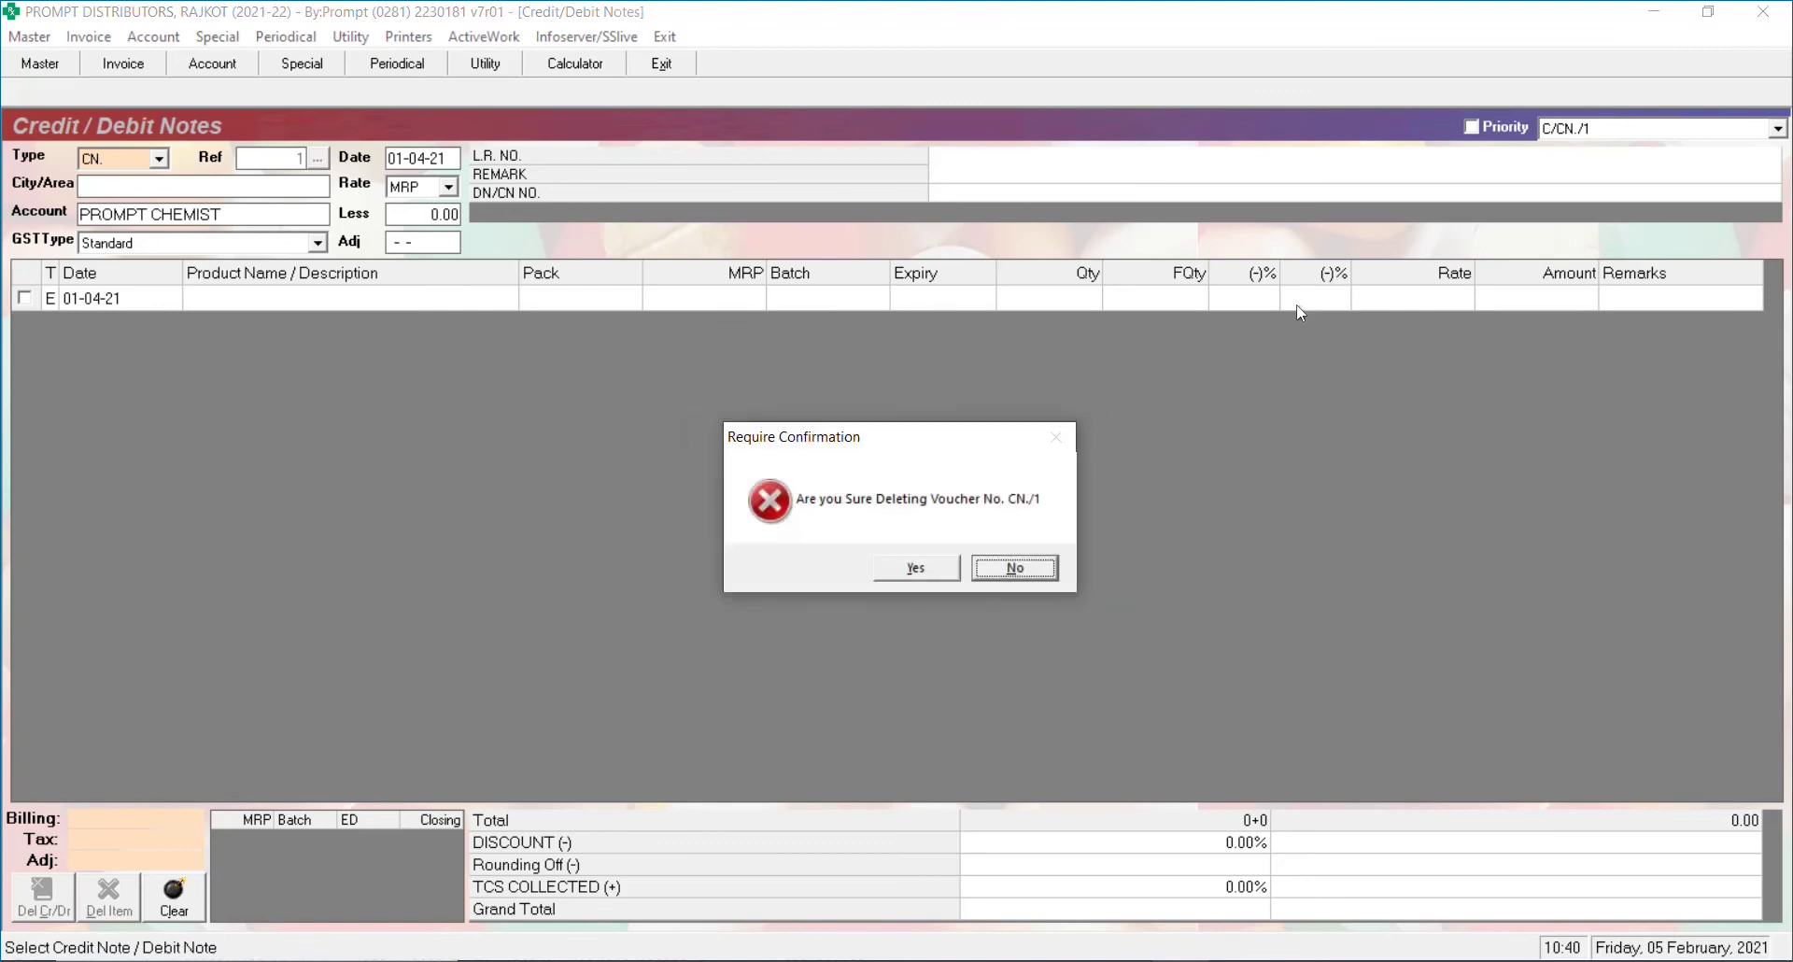
key(Left)
key(Return)
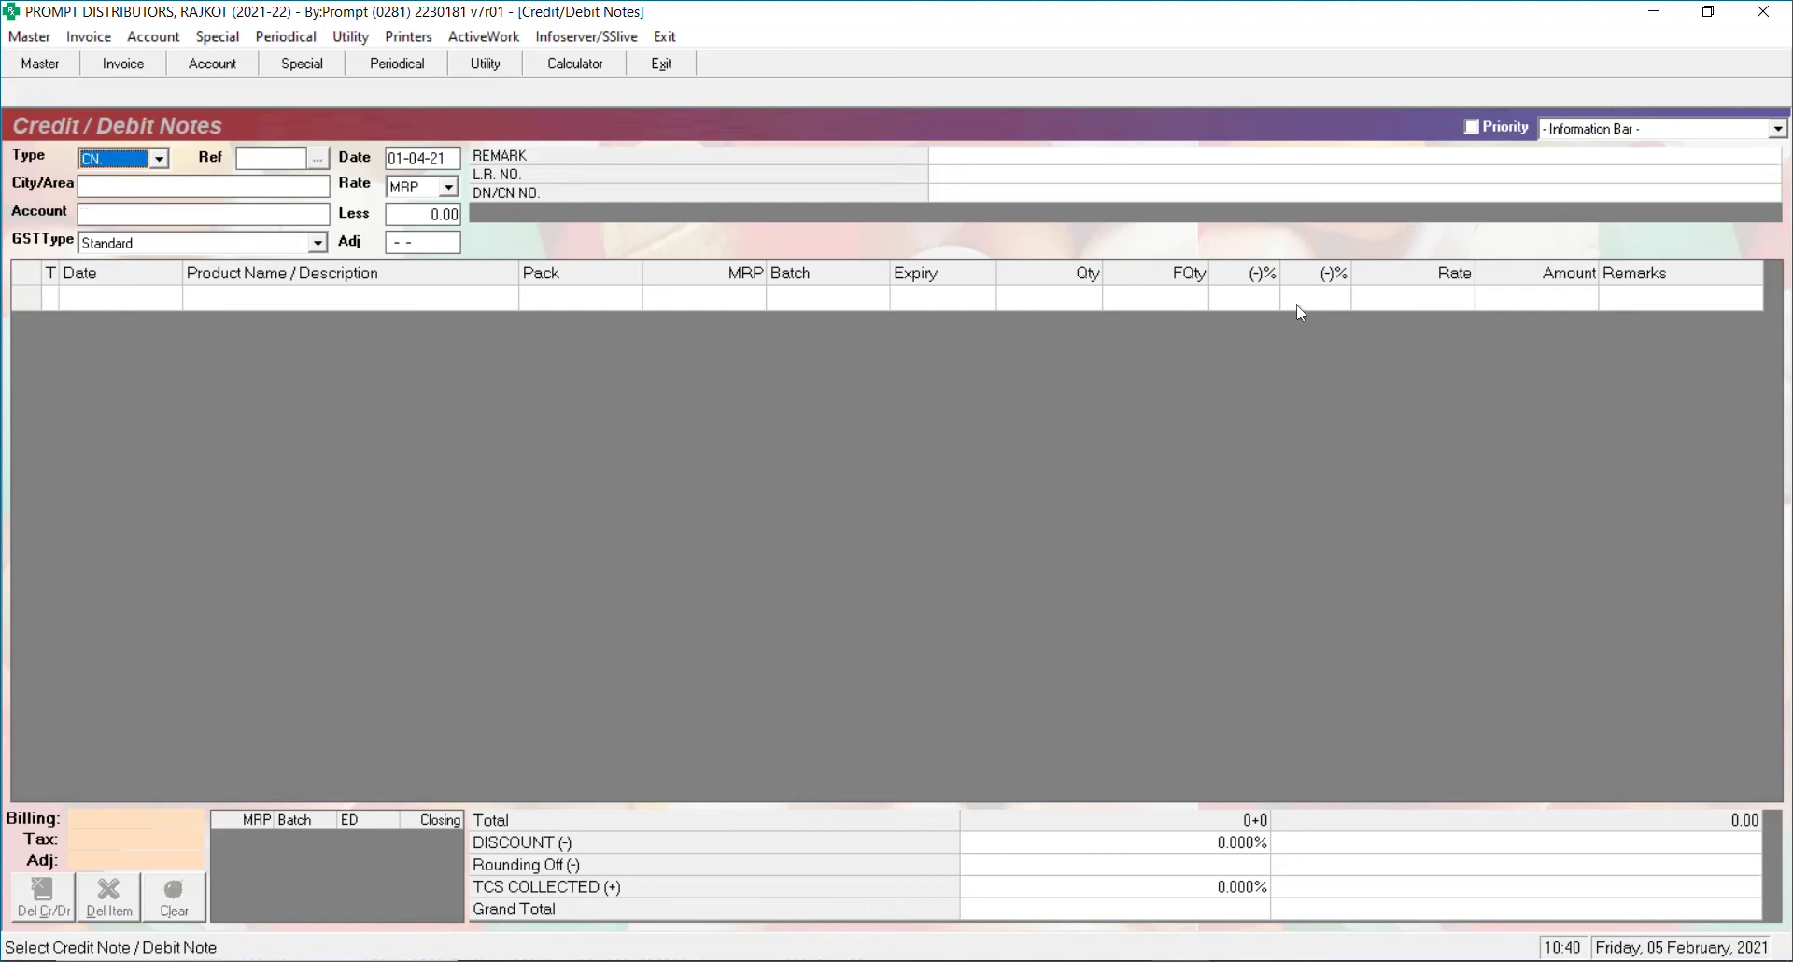
- Load the claim's AVIL 25 TABS. and AVAS 10 TAB items as a credit note for PROMPT CHEMIST
key(Return)
key(Return)
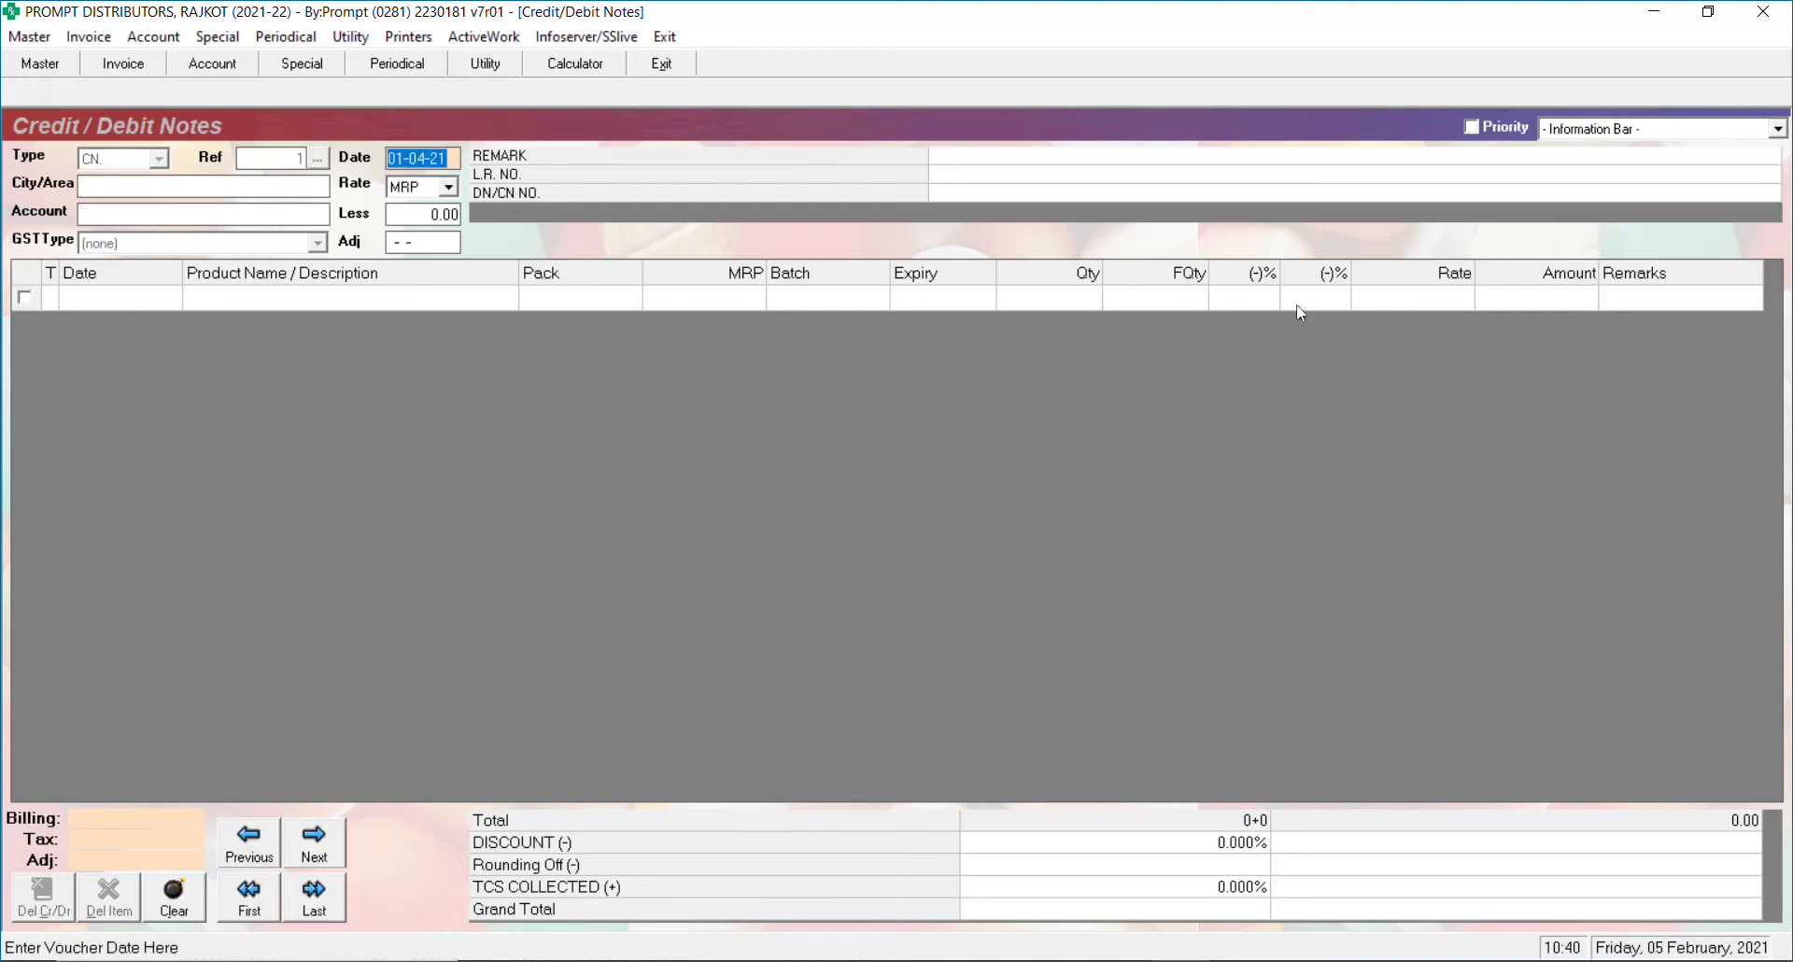
key(Return)
key(Return)
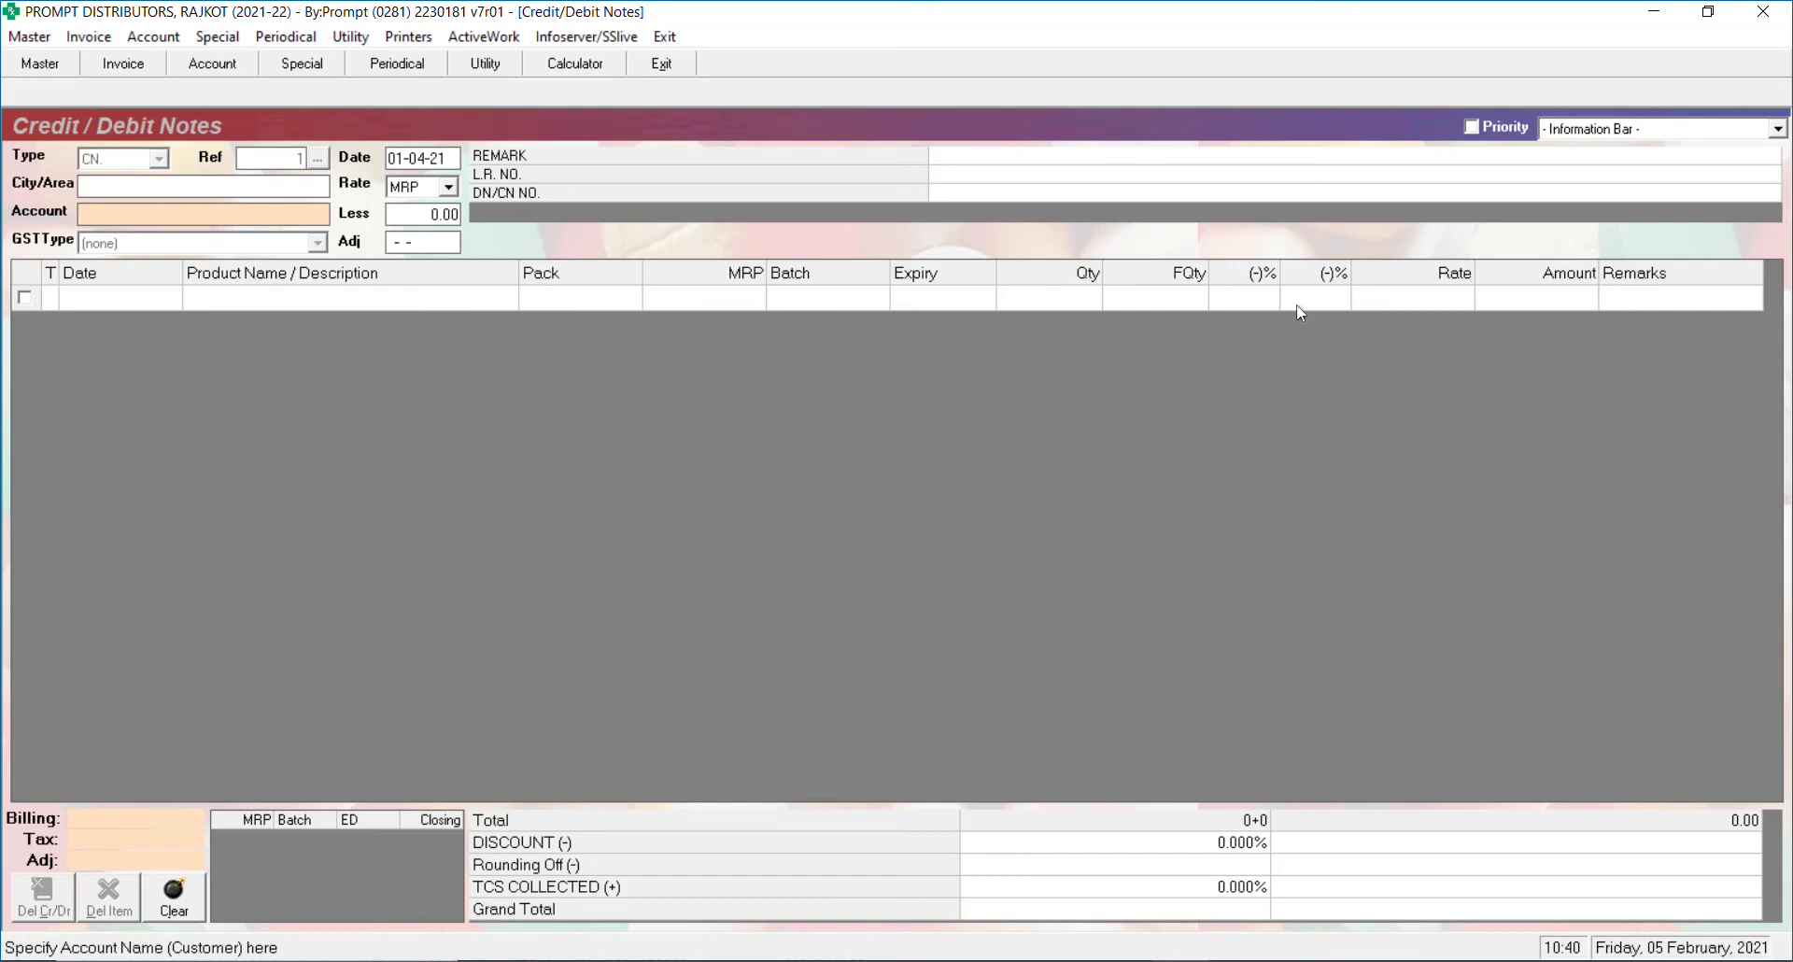
key(Return)
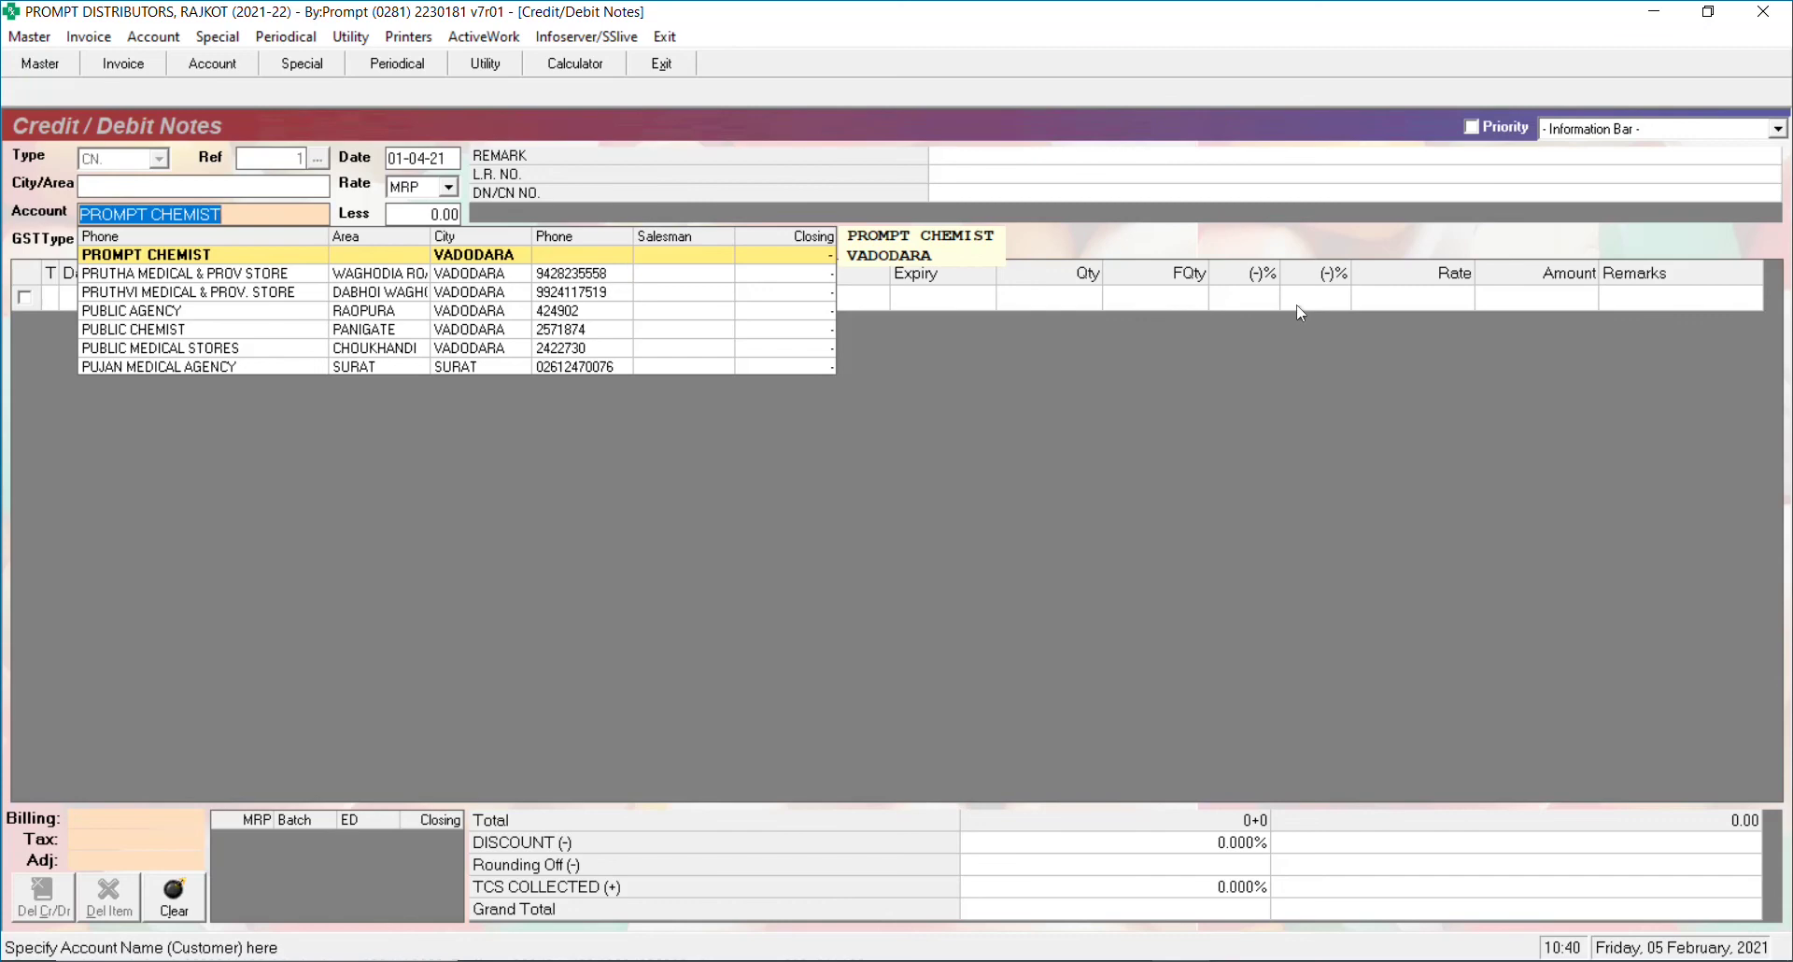
key(Escape)
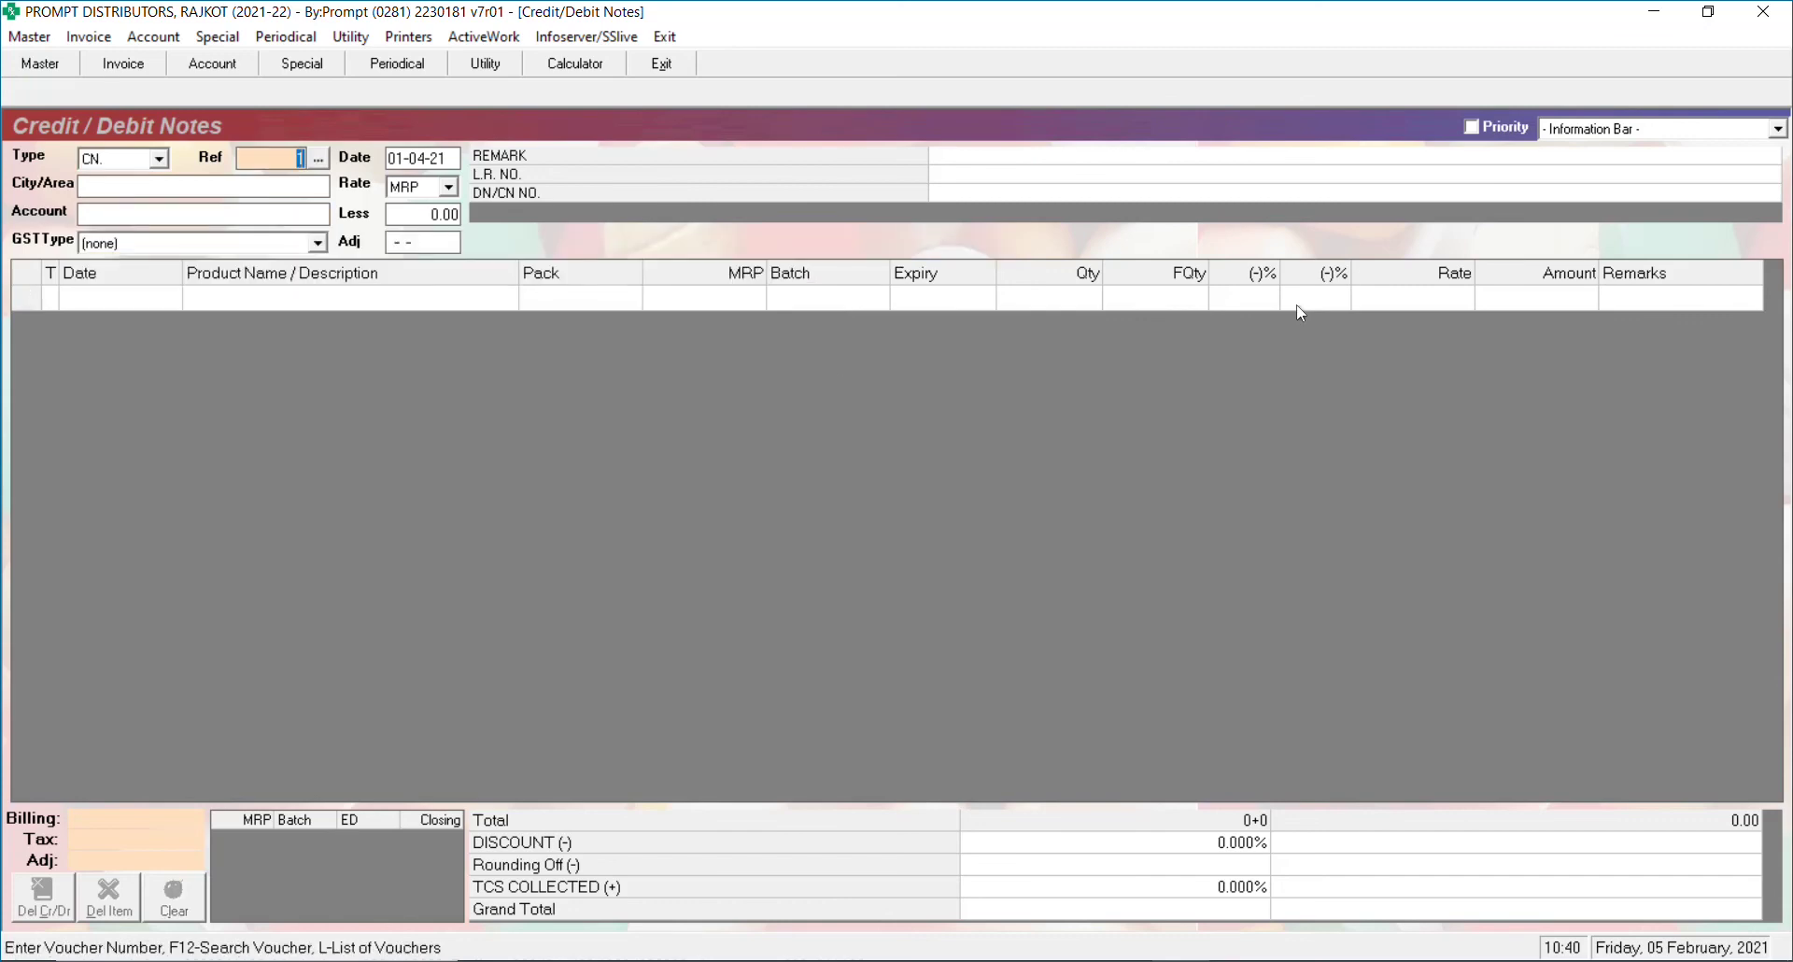
key(l)
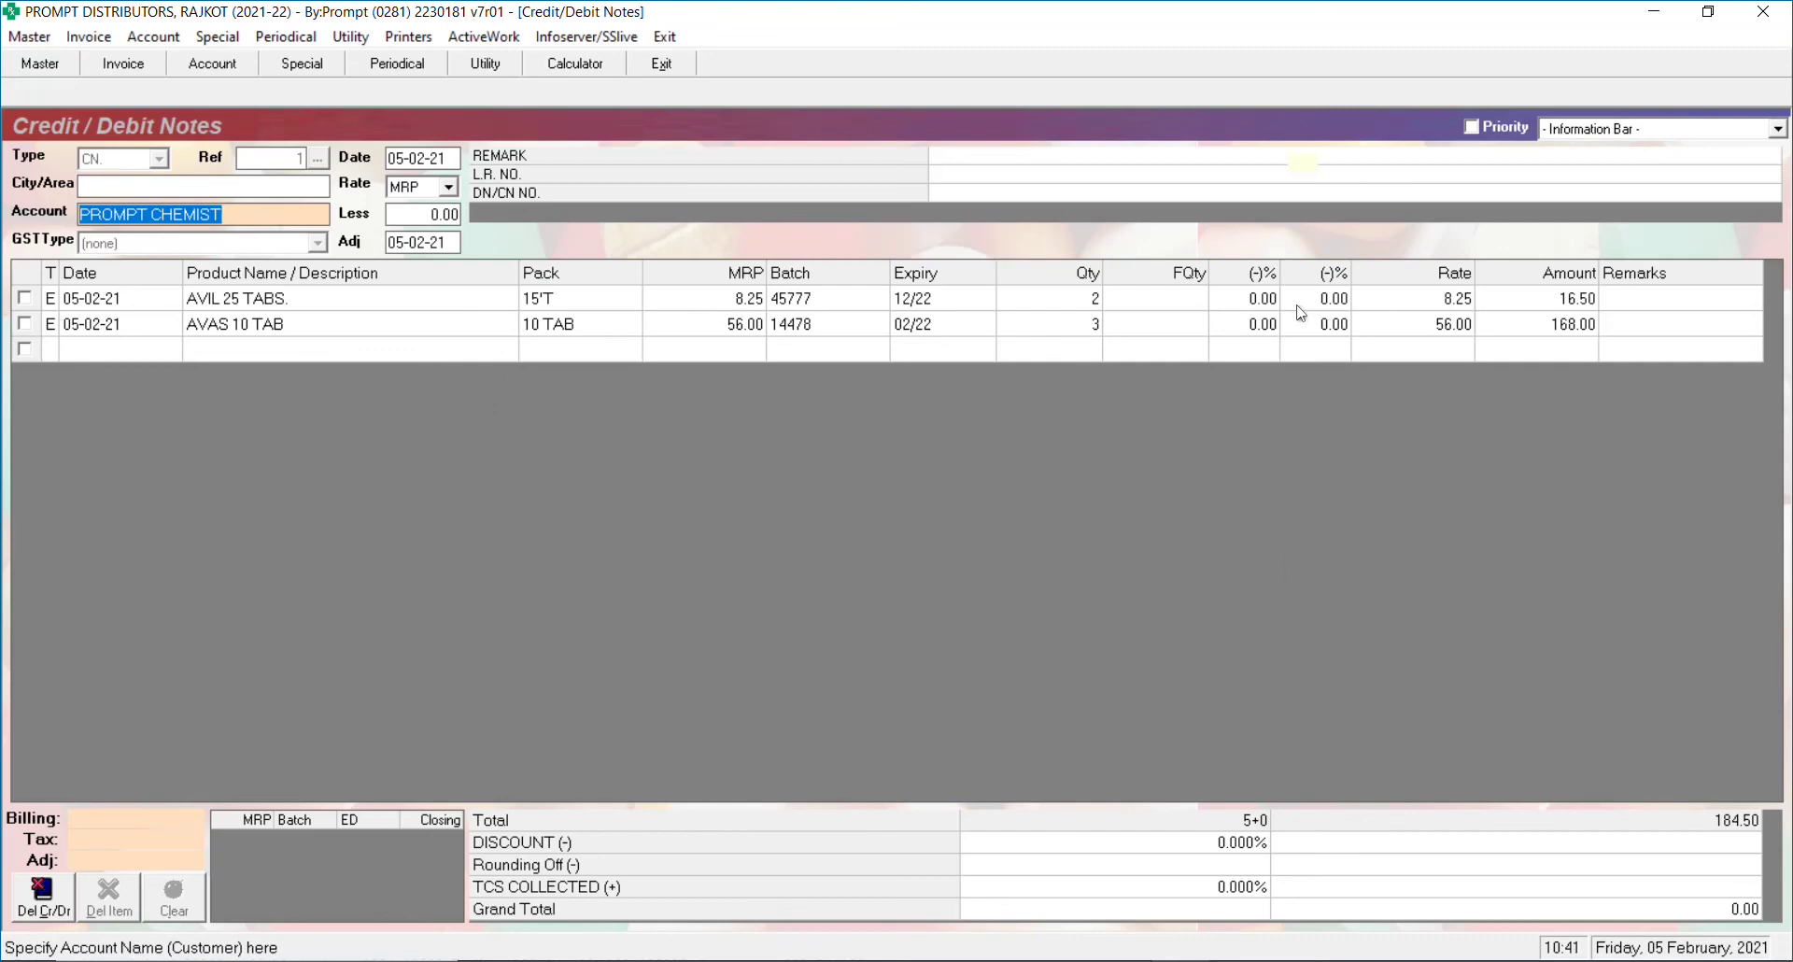
- Try to edit the AVIL 25 TABS. and AVAS 10 TAB rows of the credit note, dismissing the past sales list
click(1073, 304)
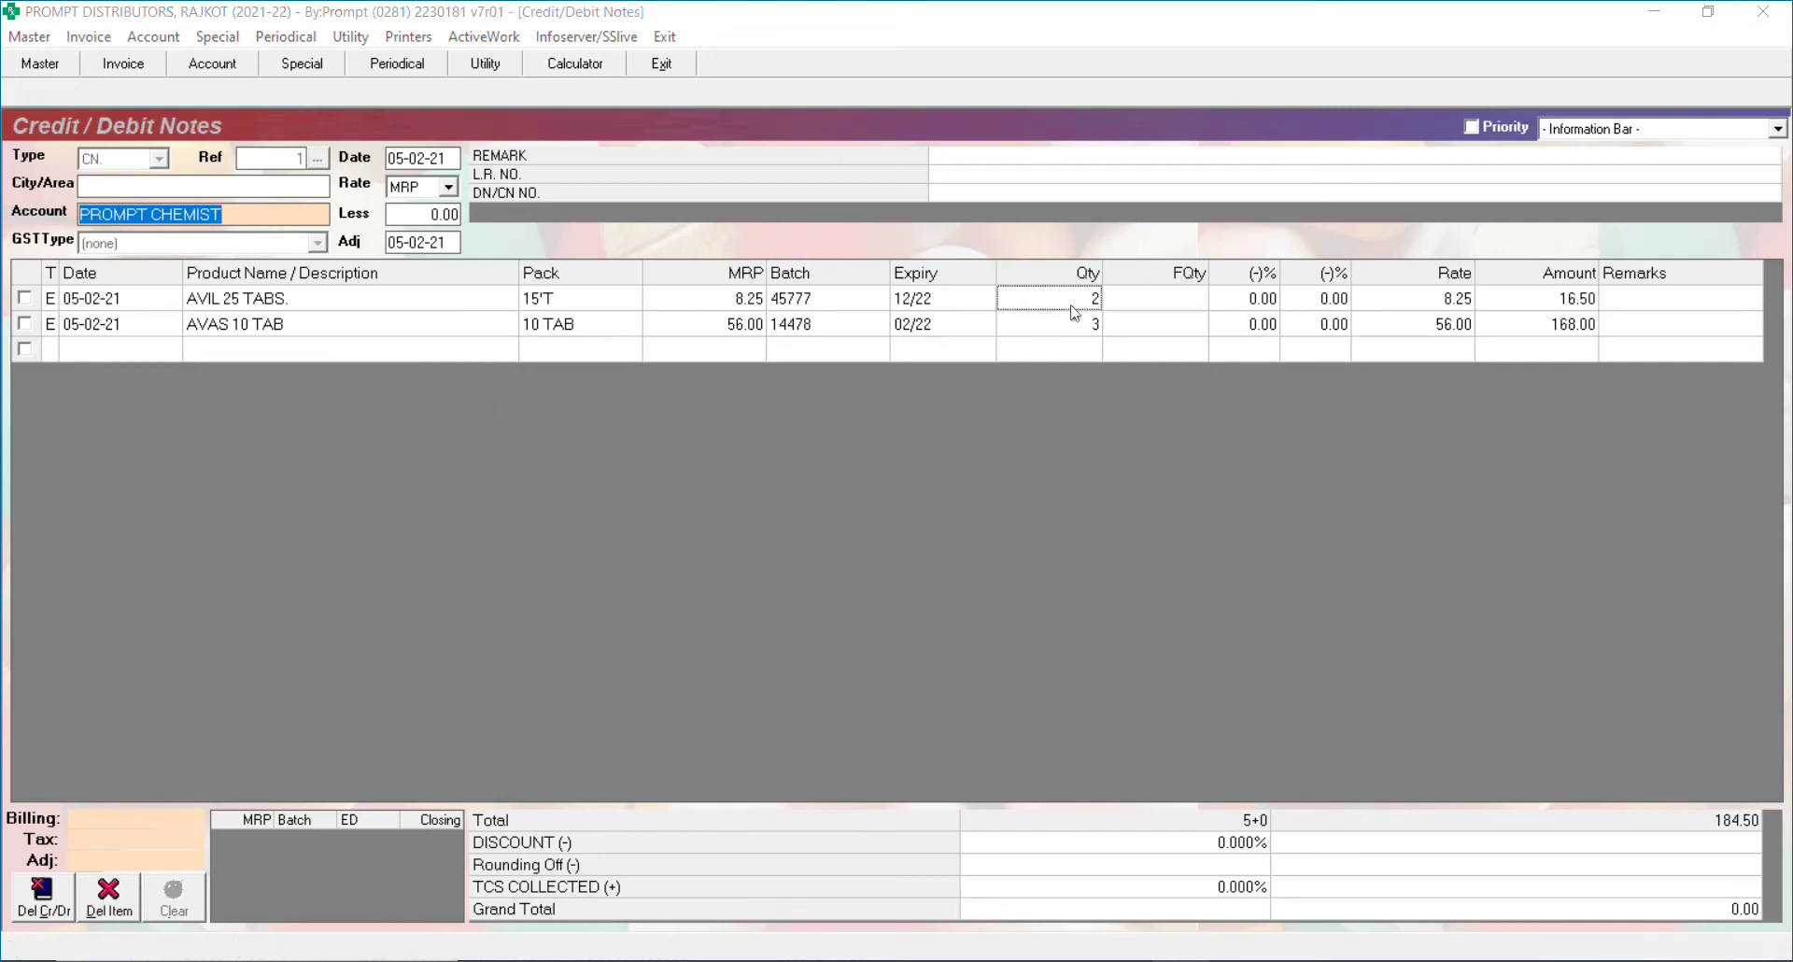
key(F5)
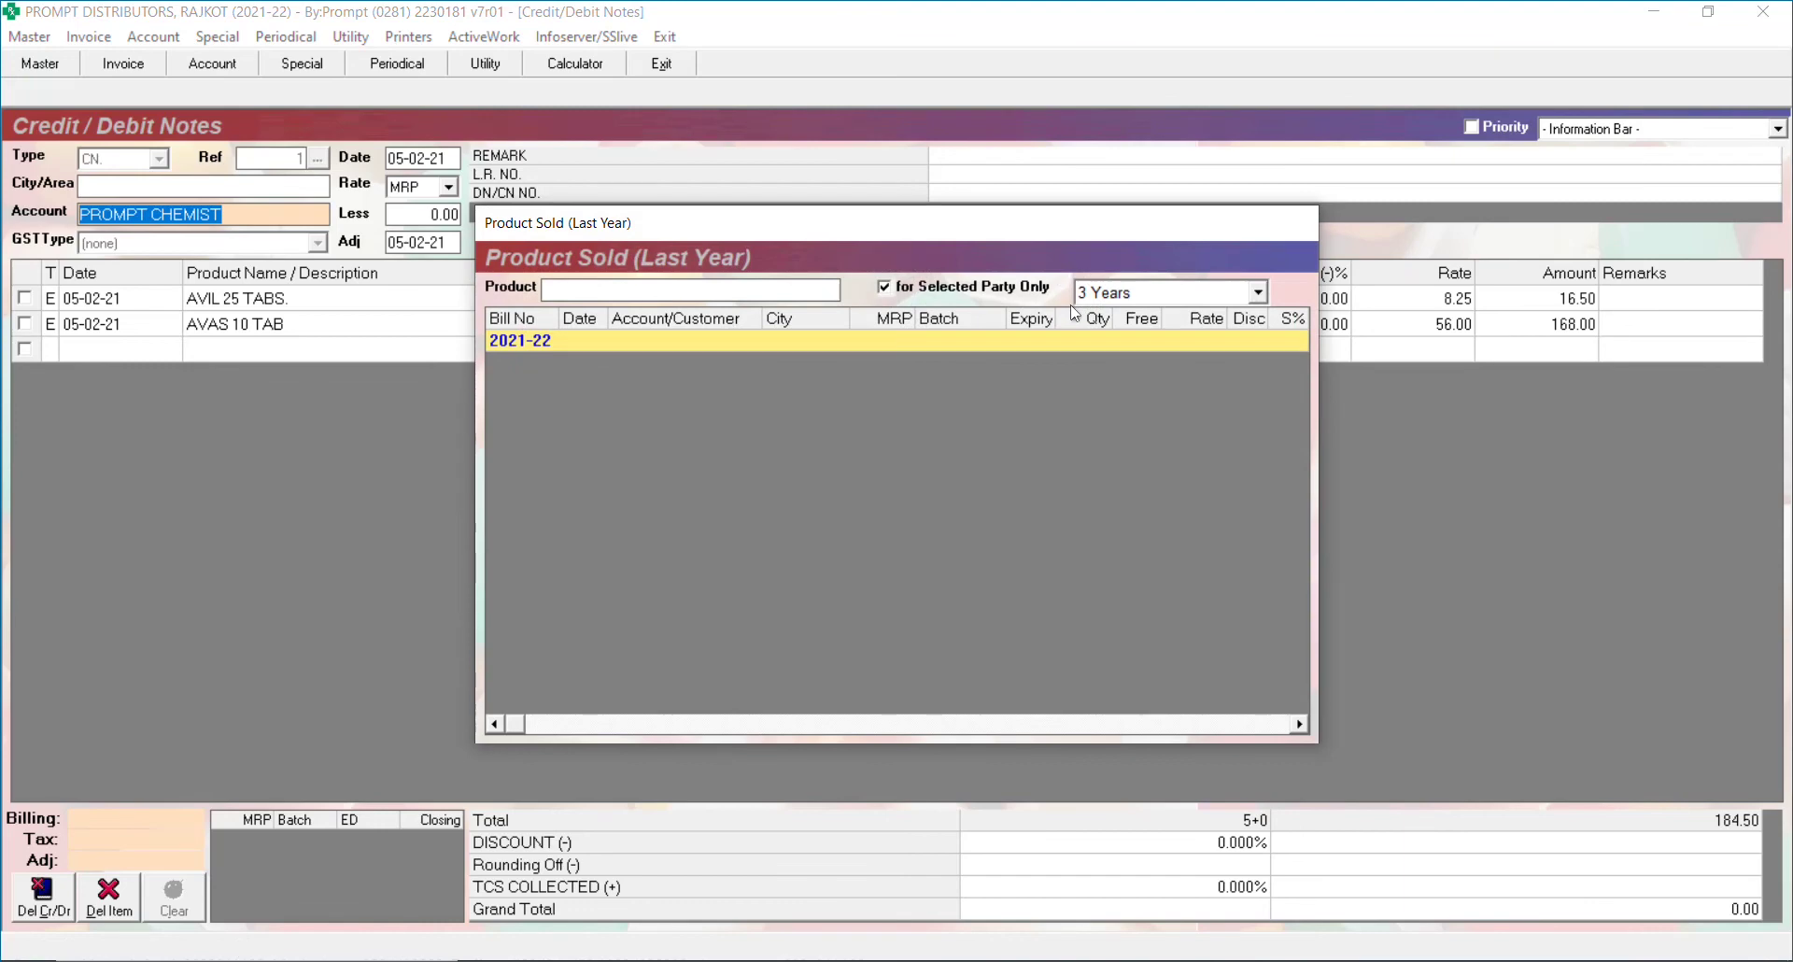
key(Escape)
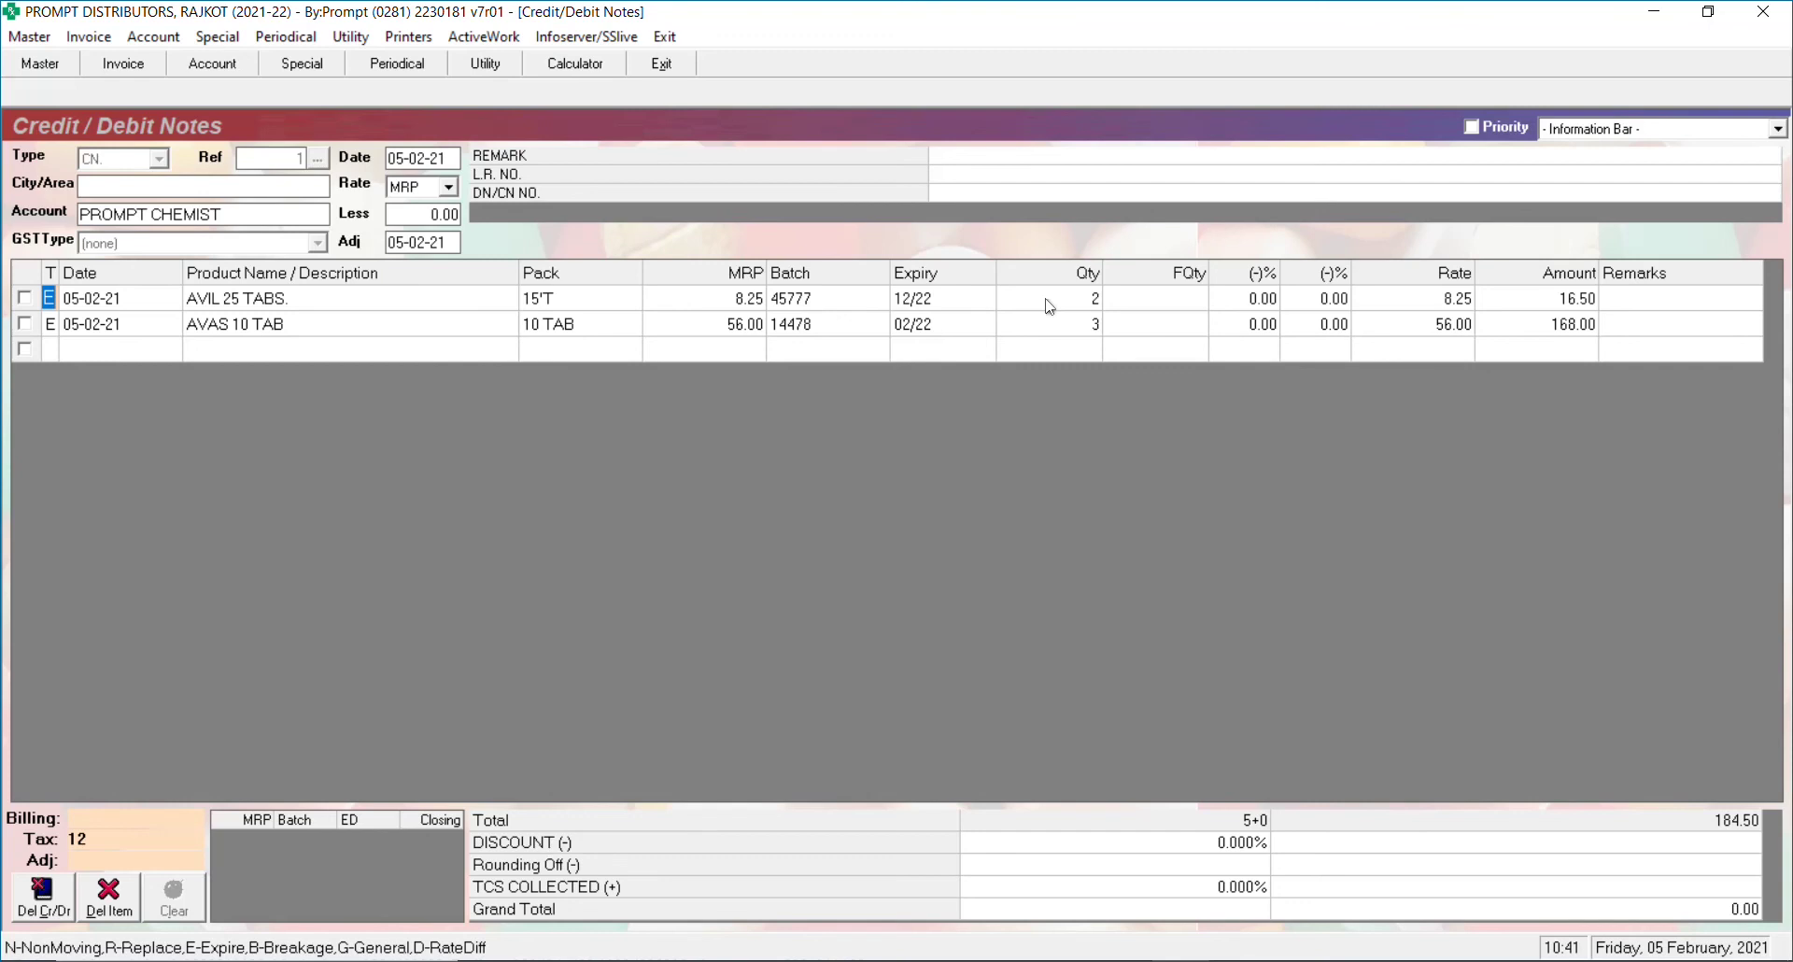
click(1079, 329)
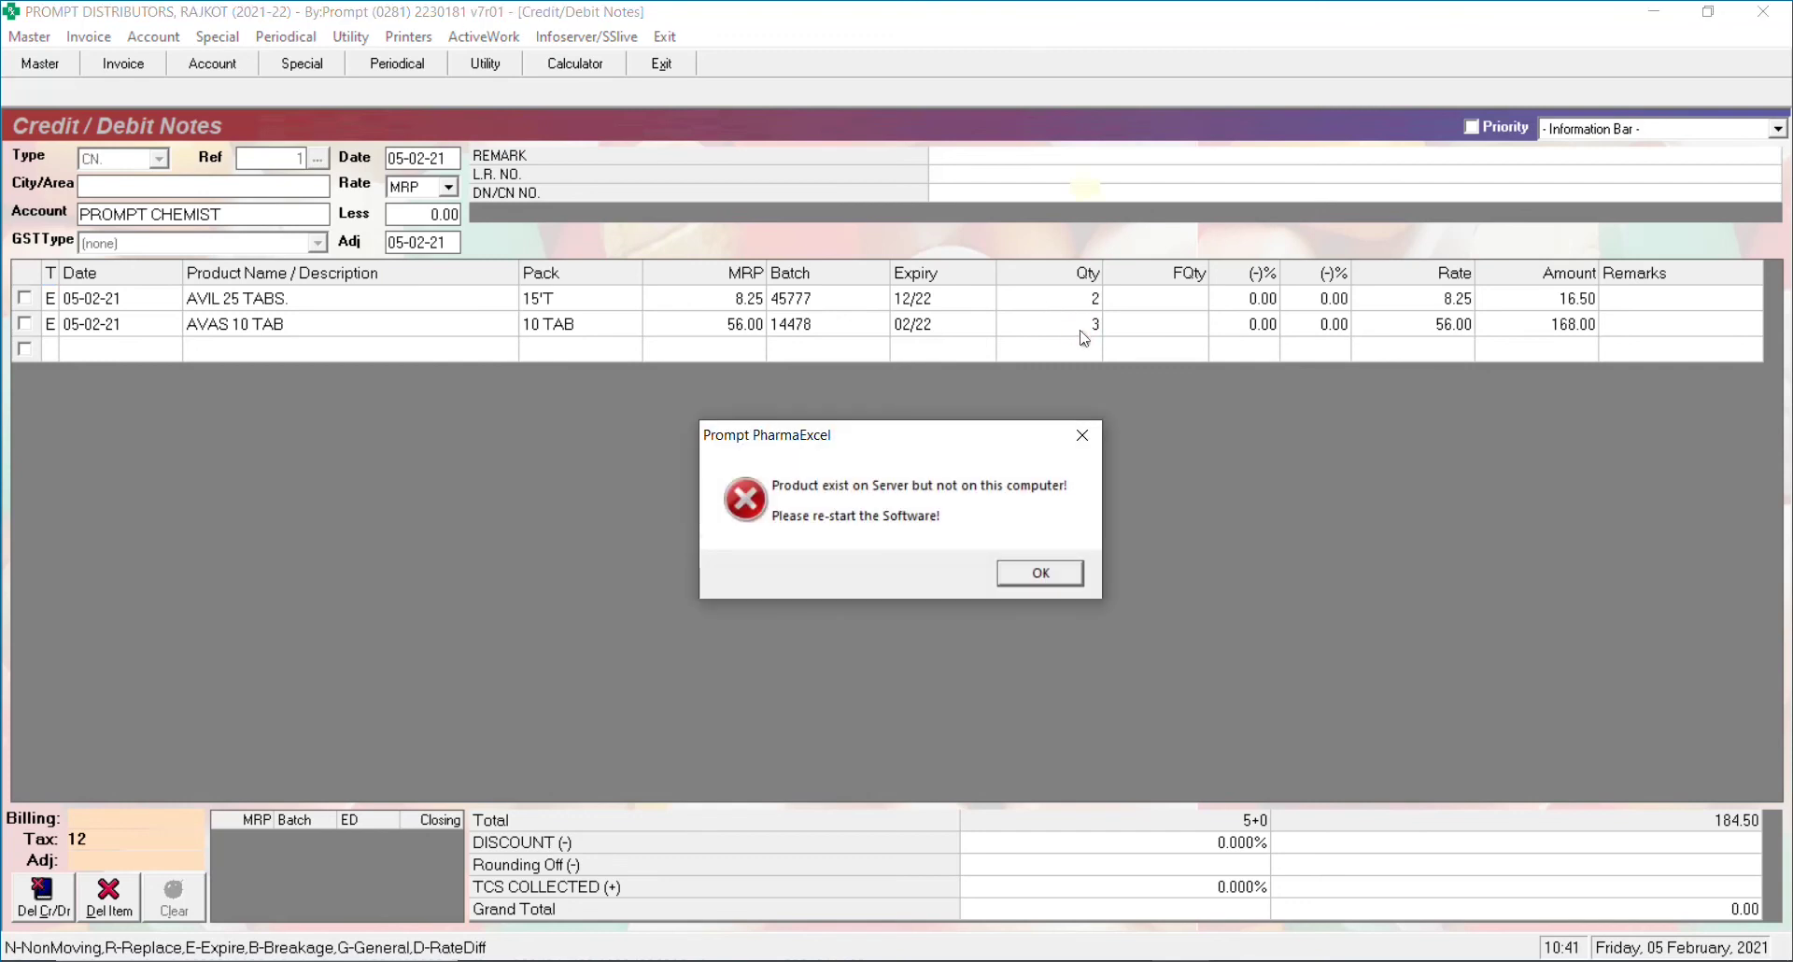
key(Return)
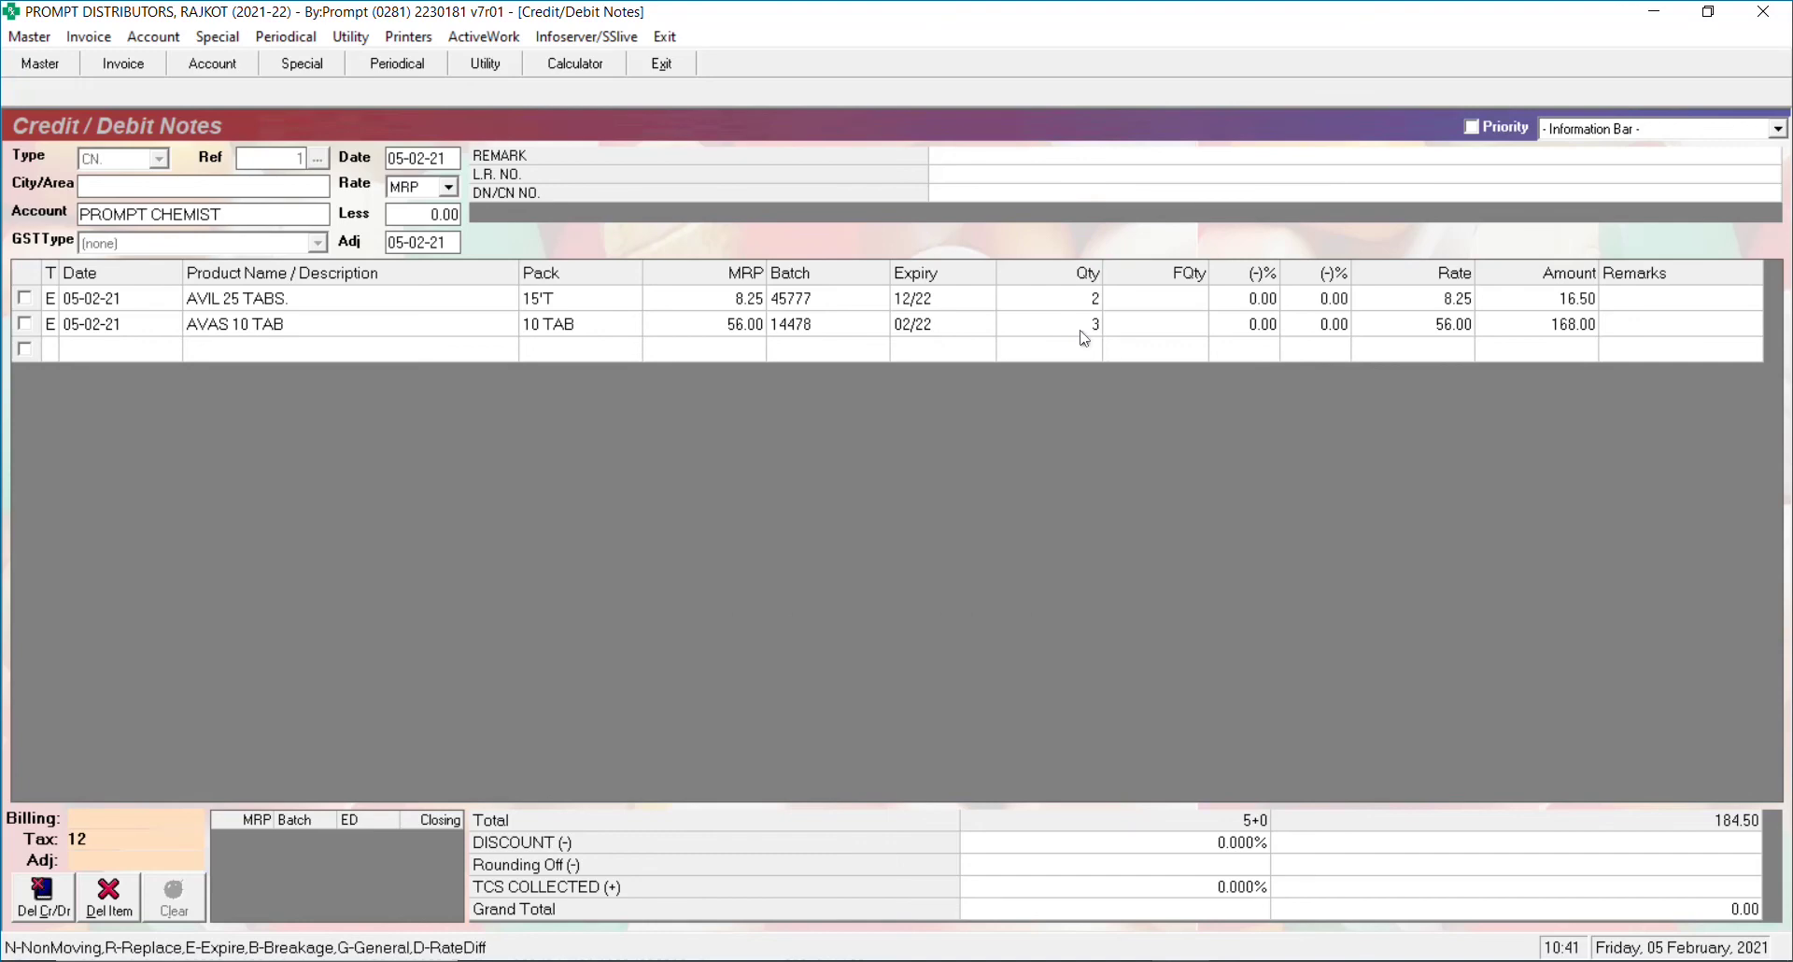
click(1656, 324)
key(Return)
click(46, 350)
- Set the second deduction percentage of AVIL 25 TABS. to 22 and accept the row's remaining fields
click(1231, 299)
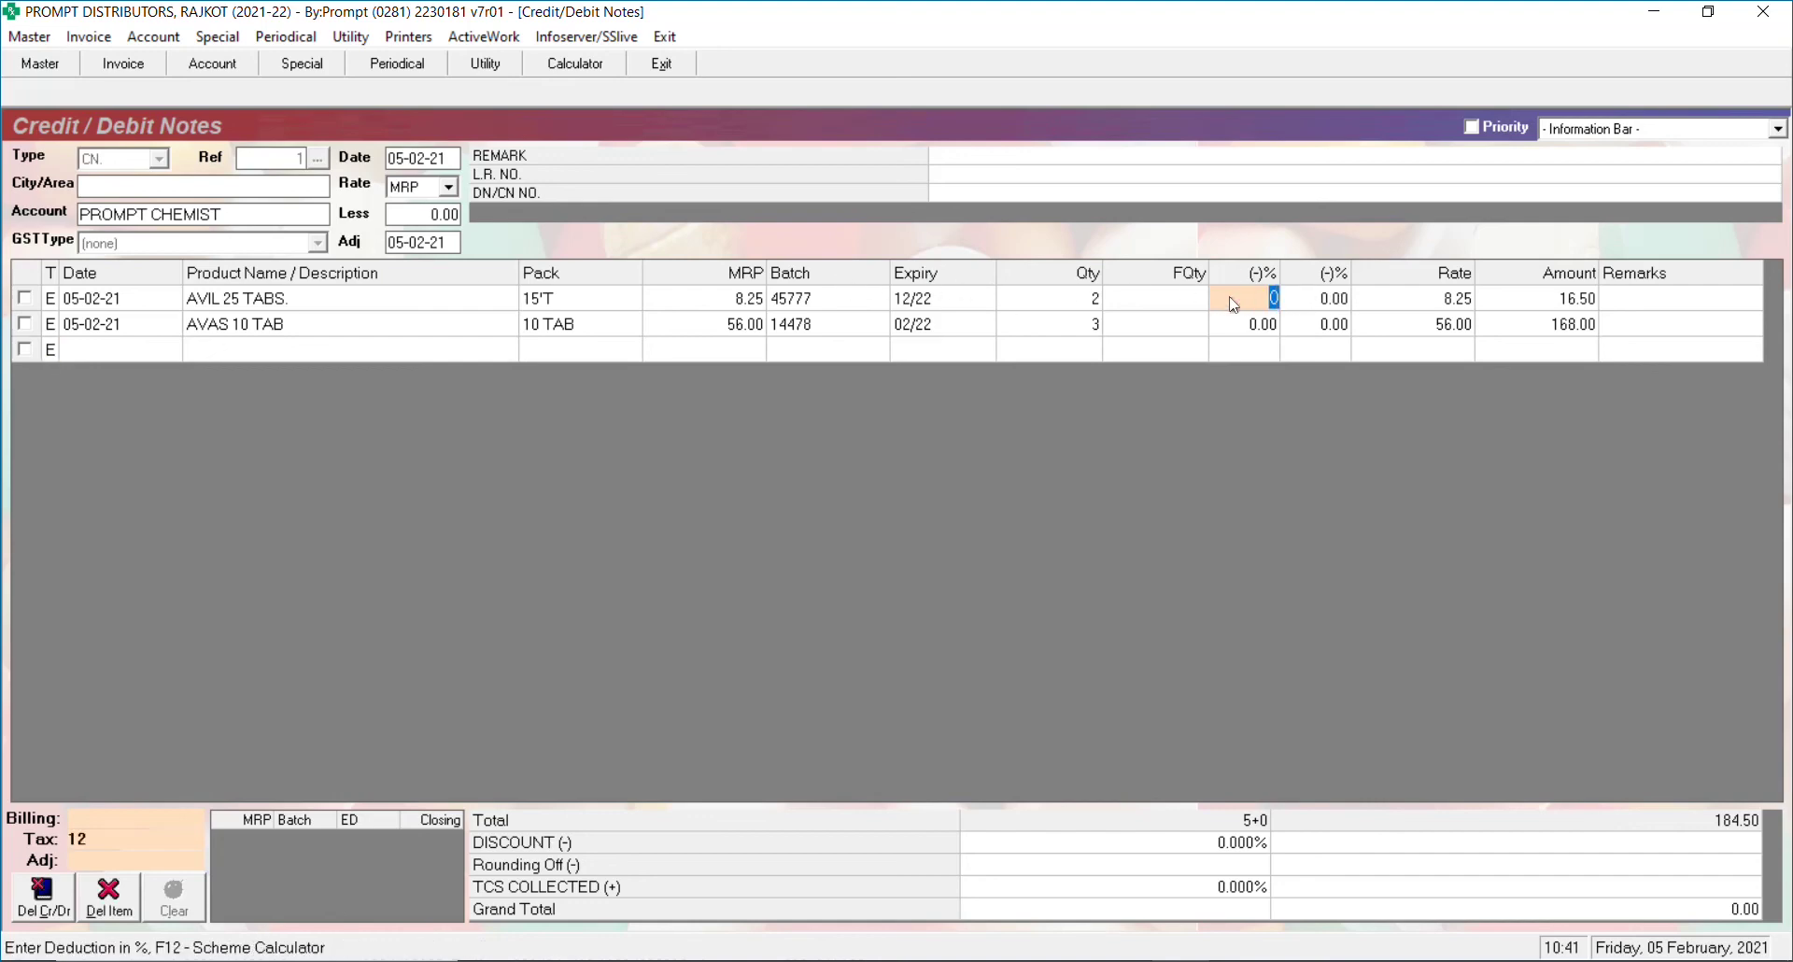
key(Return)
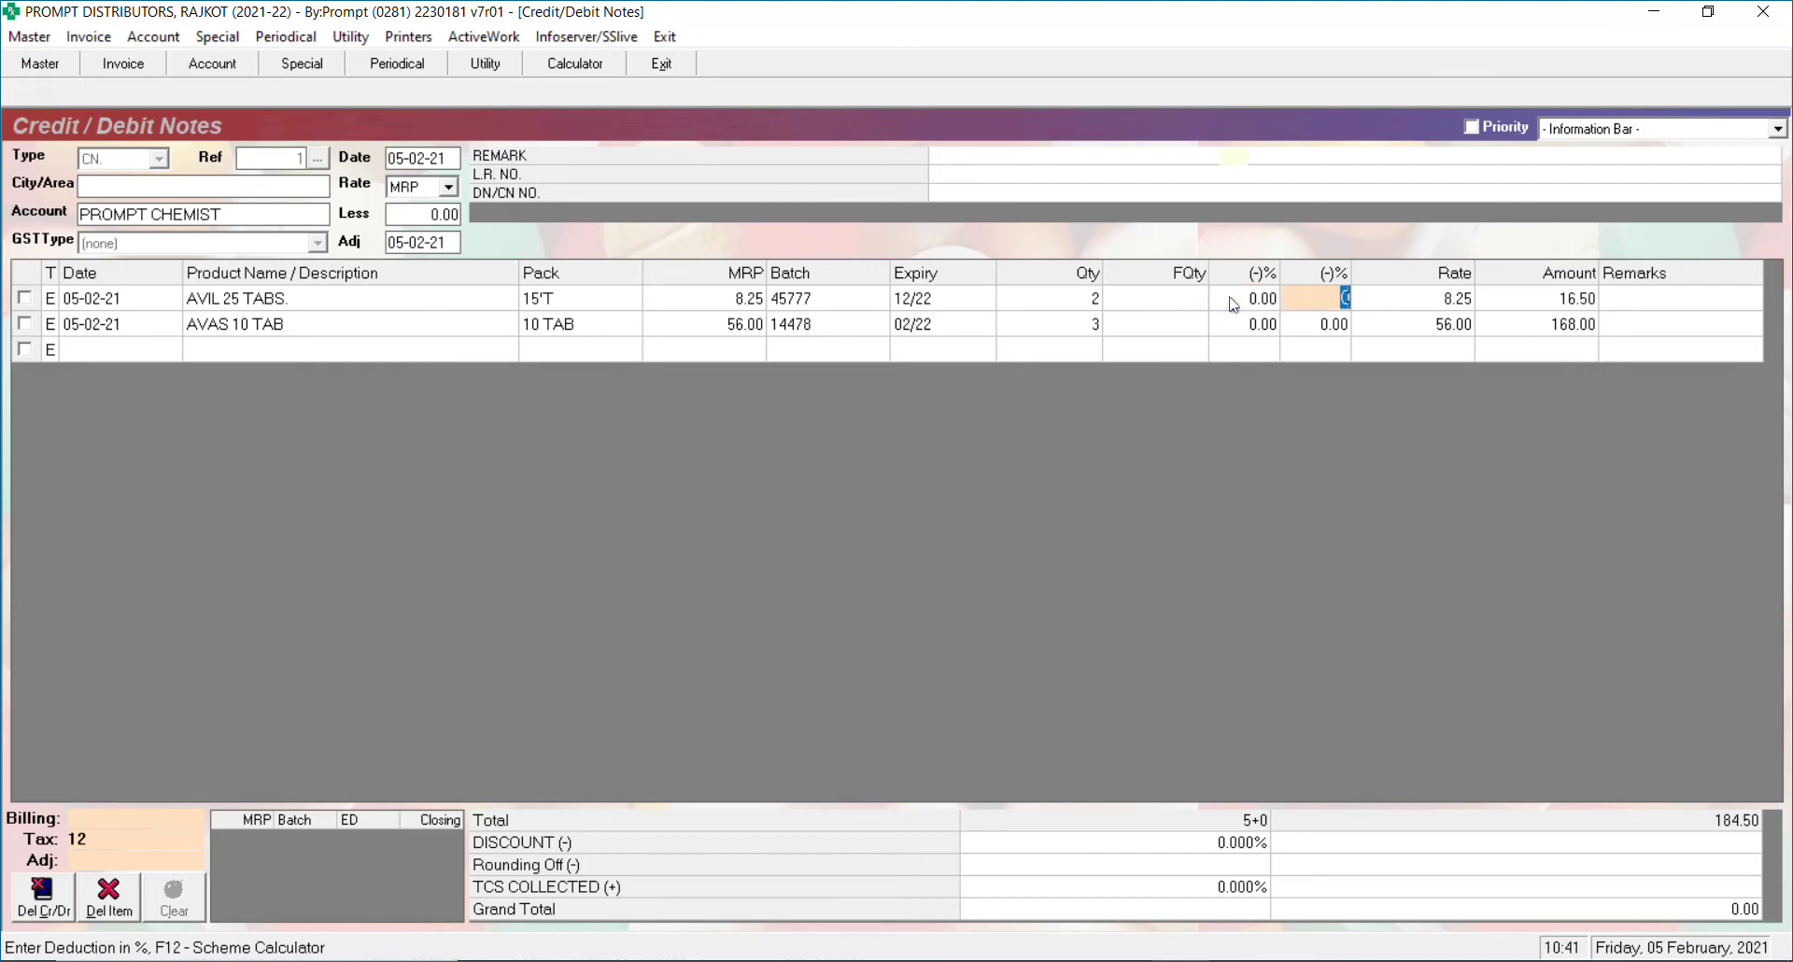
text(22)
key(Return)
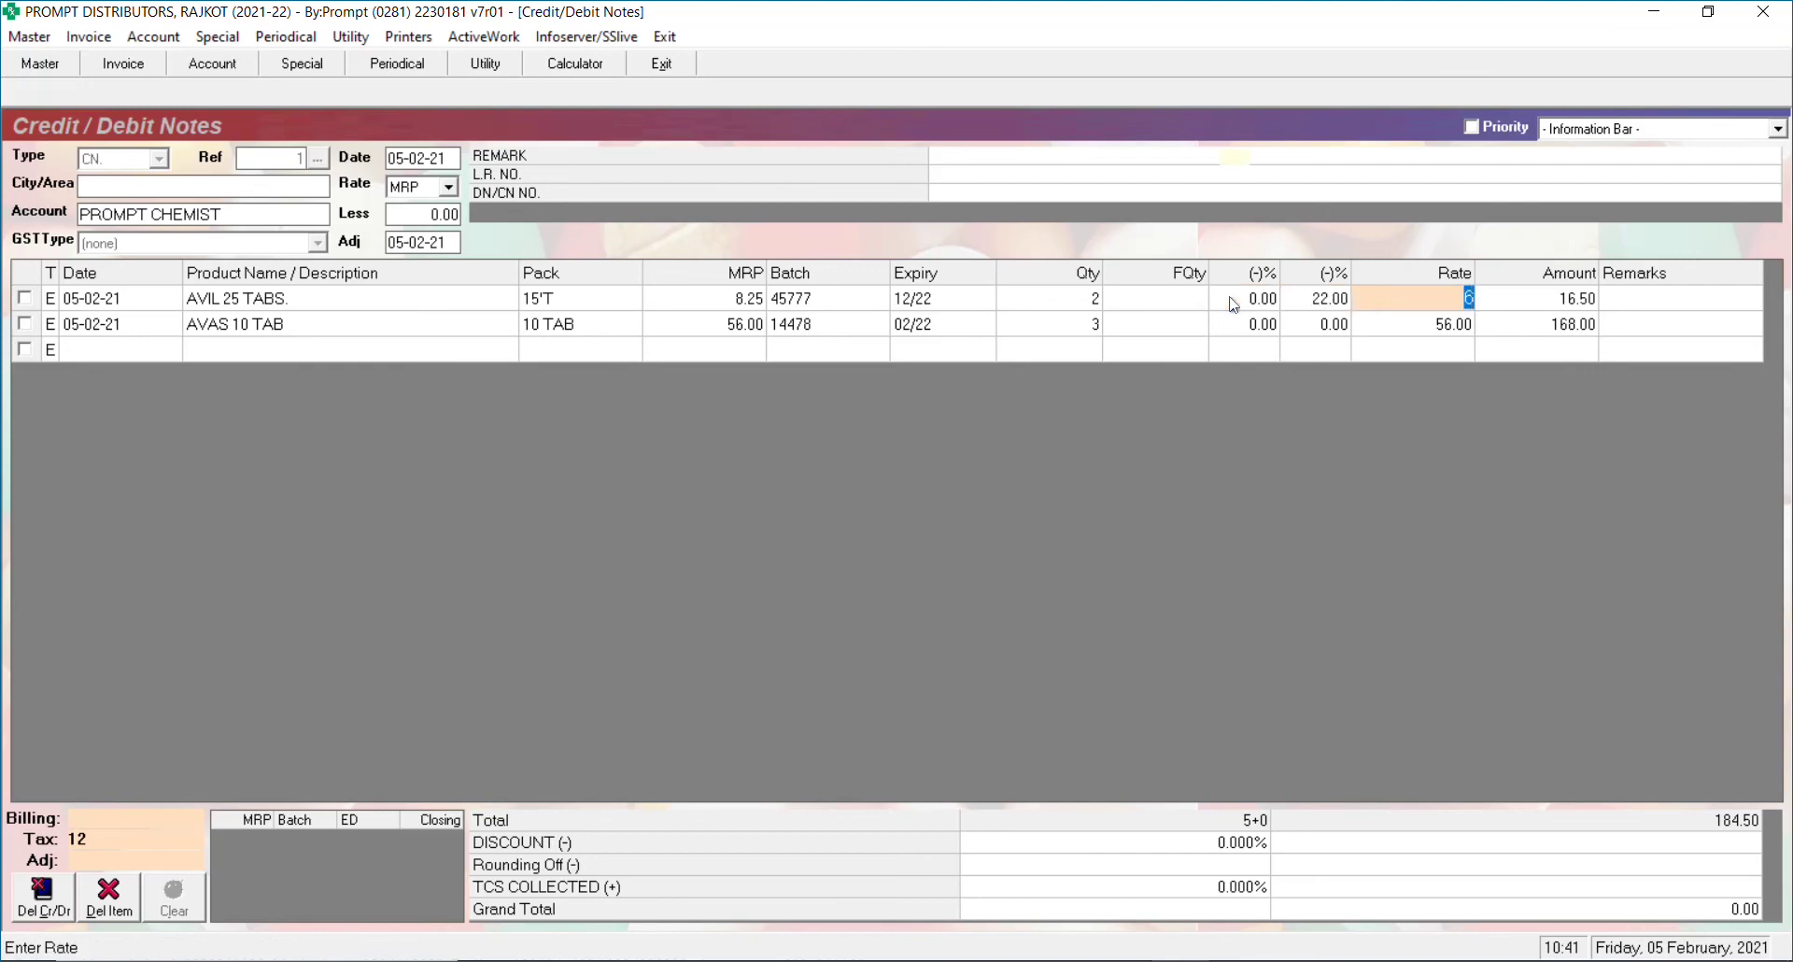
key(Return)
key(Return)
key(Return)
key(Return)
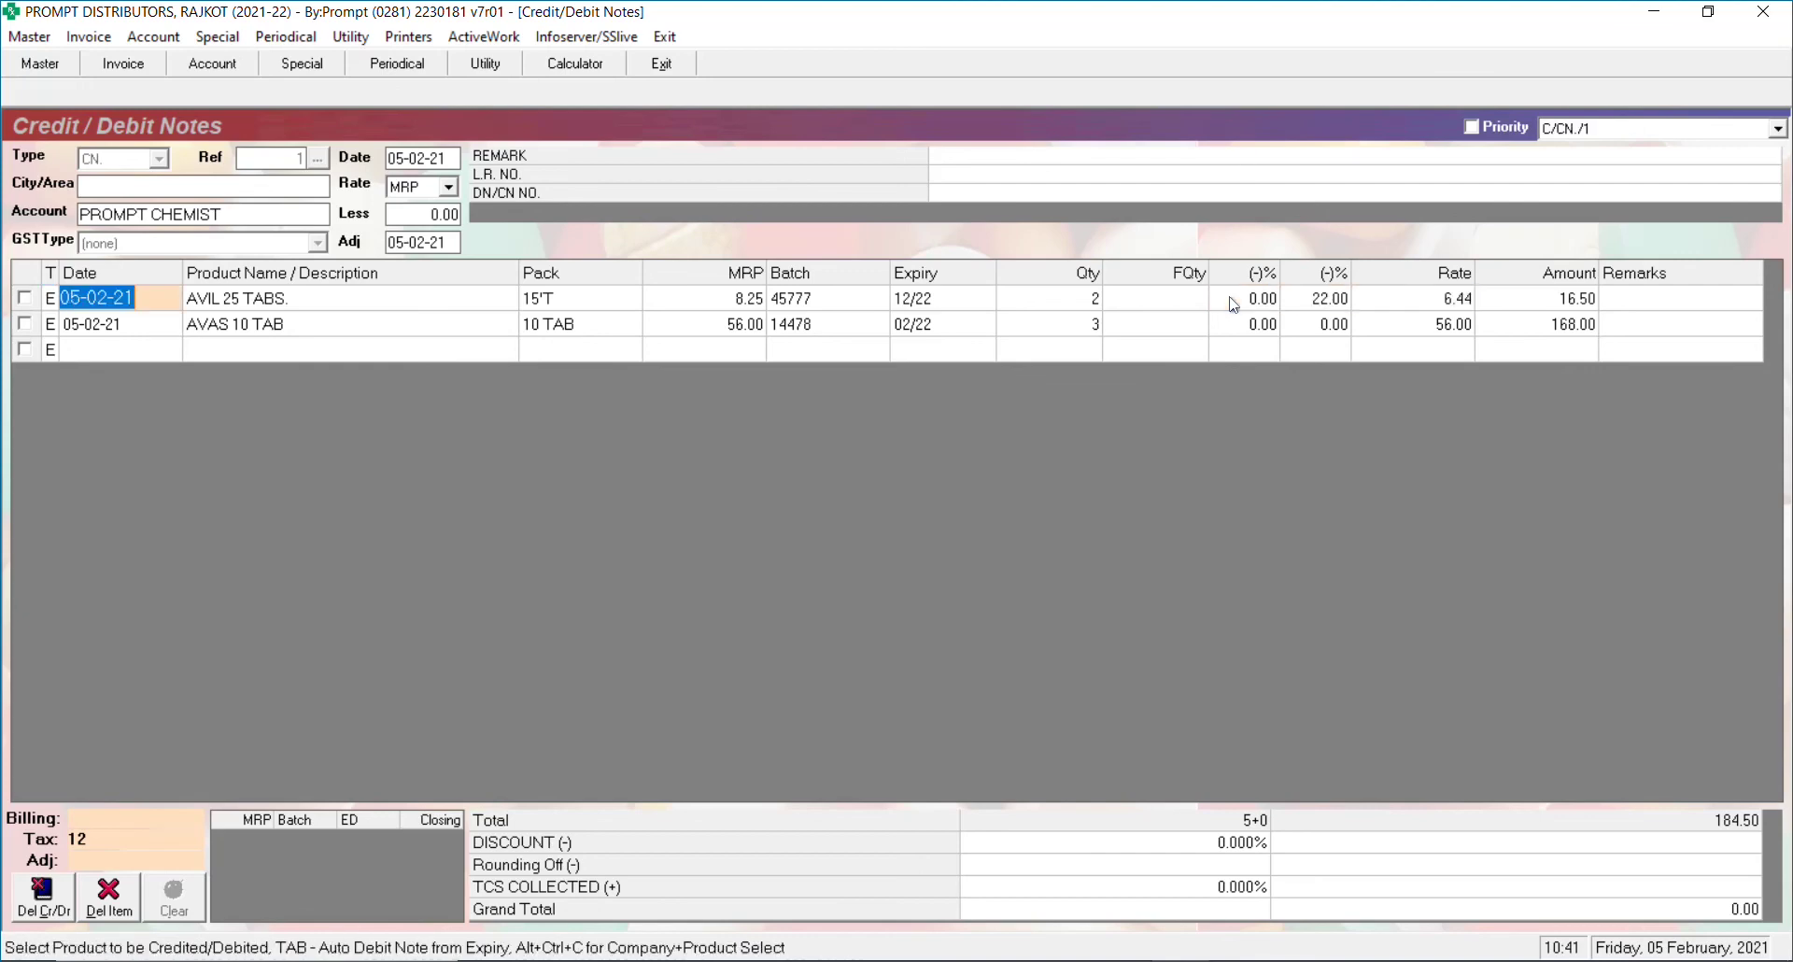
- Reconfirm every field of the AVIL 25 TABS. row to recalculate its amount and the note's total
key(Return)
key(Return)
key(Return)
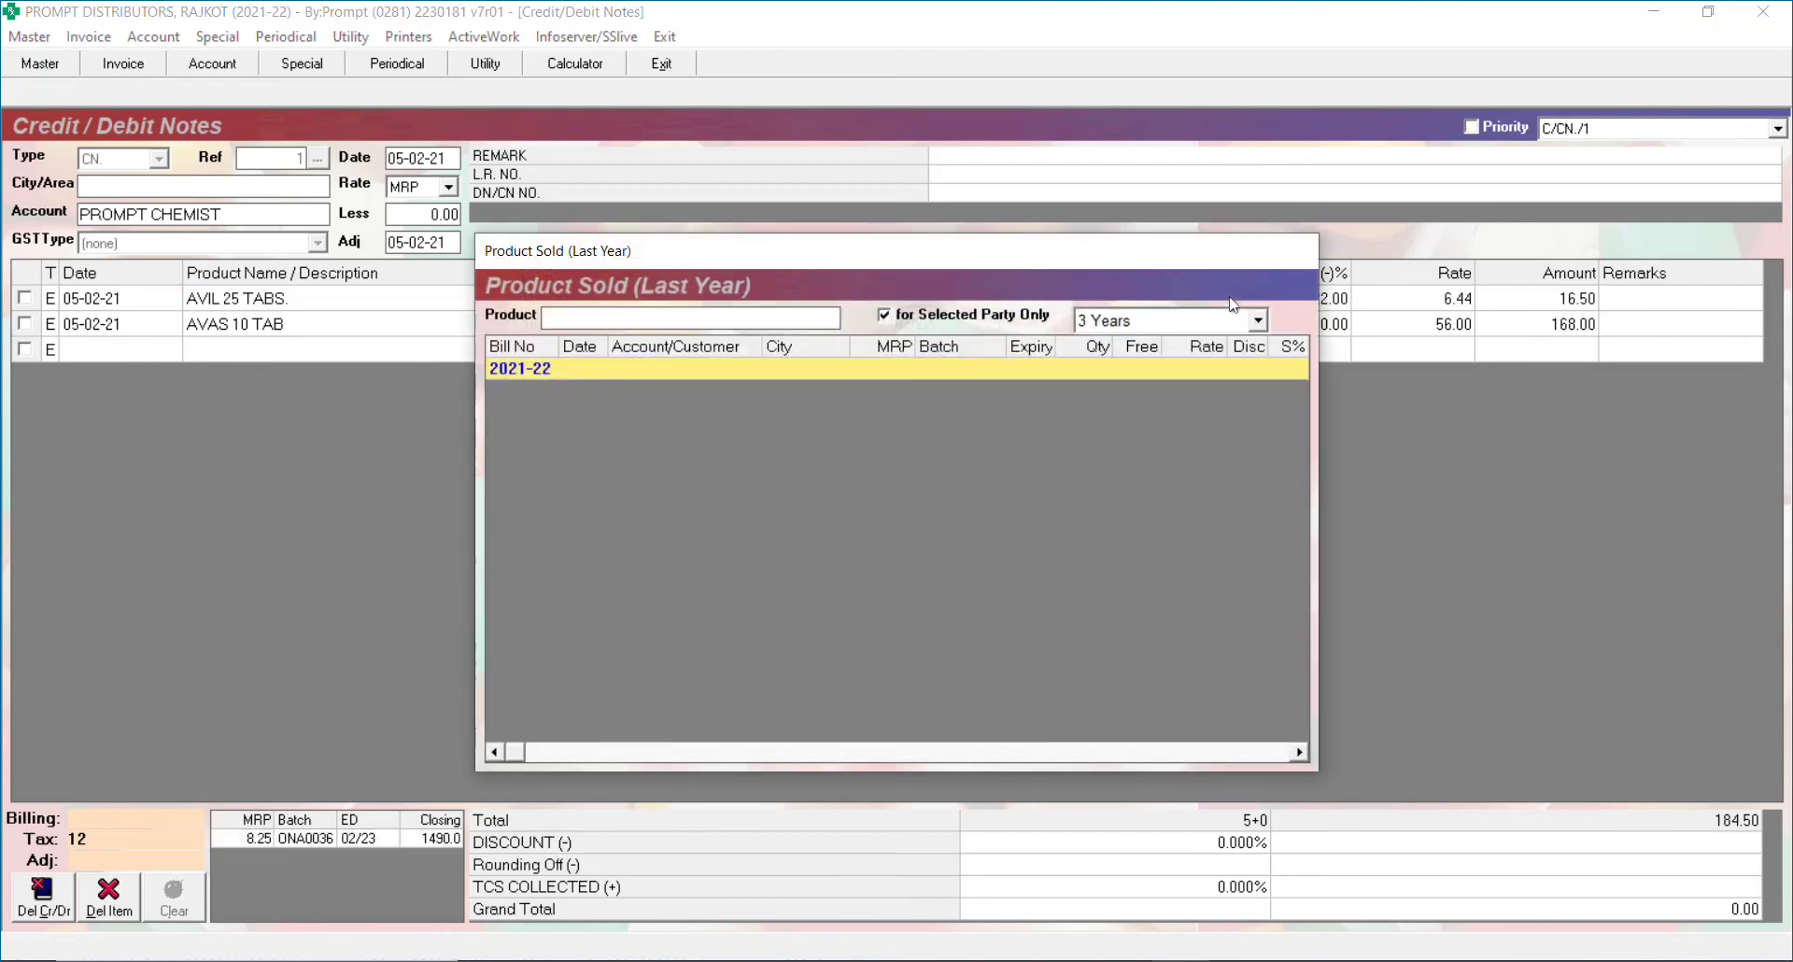
key(Escape)
key(Return)
key(Return)
key(Return)
key(Return)
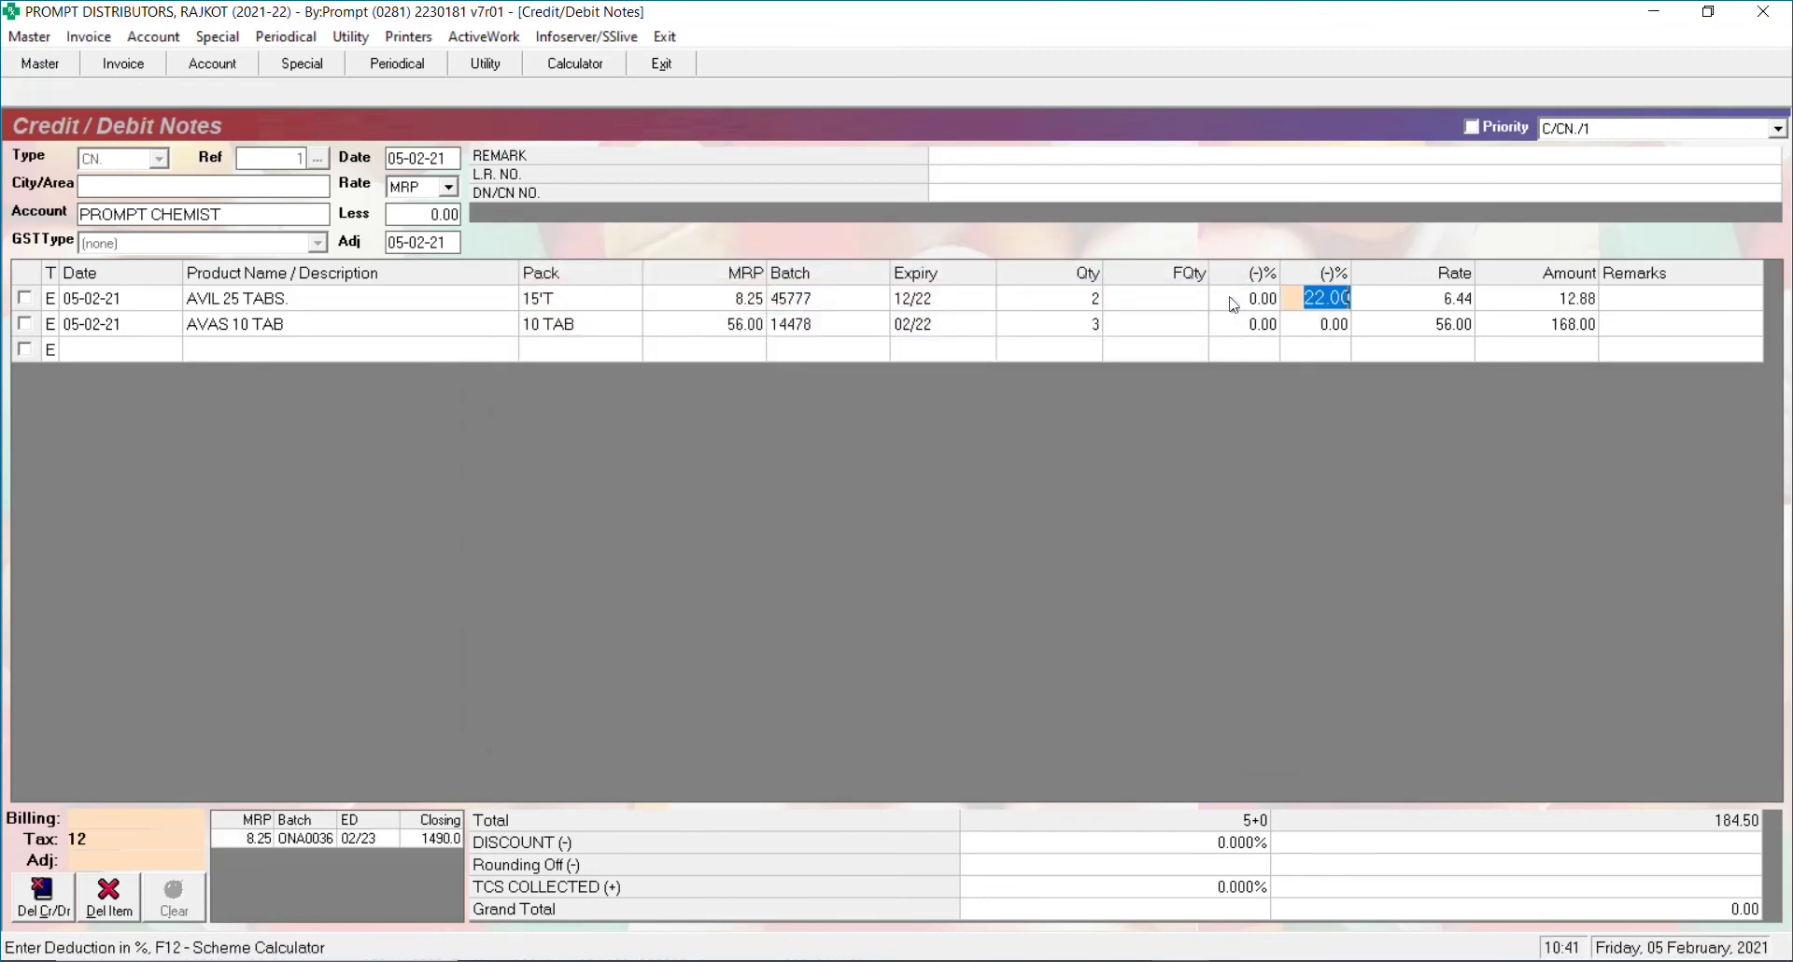
key(Return)
key(Return)
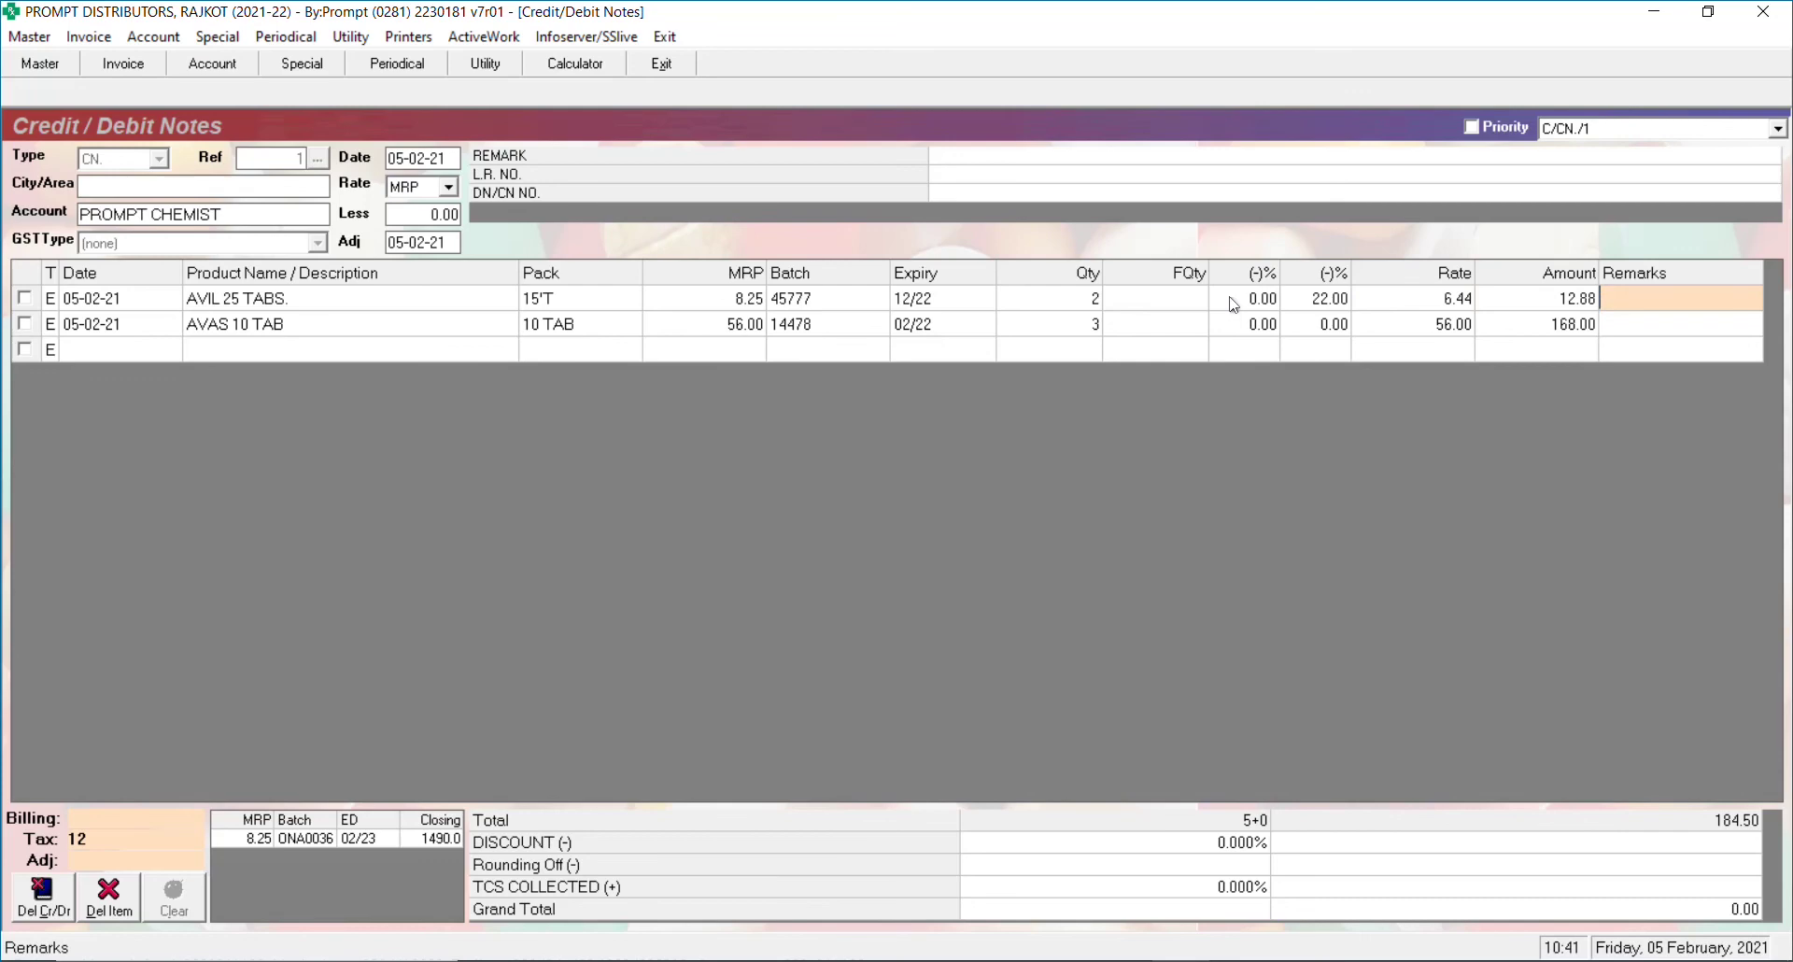
key(Return)
key(Return)
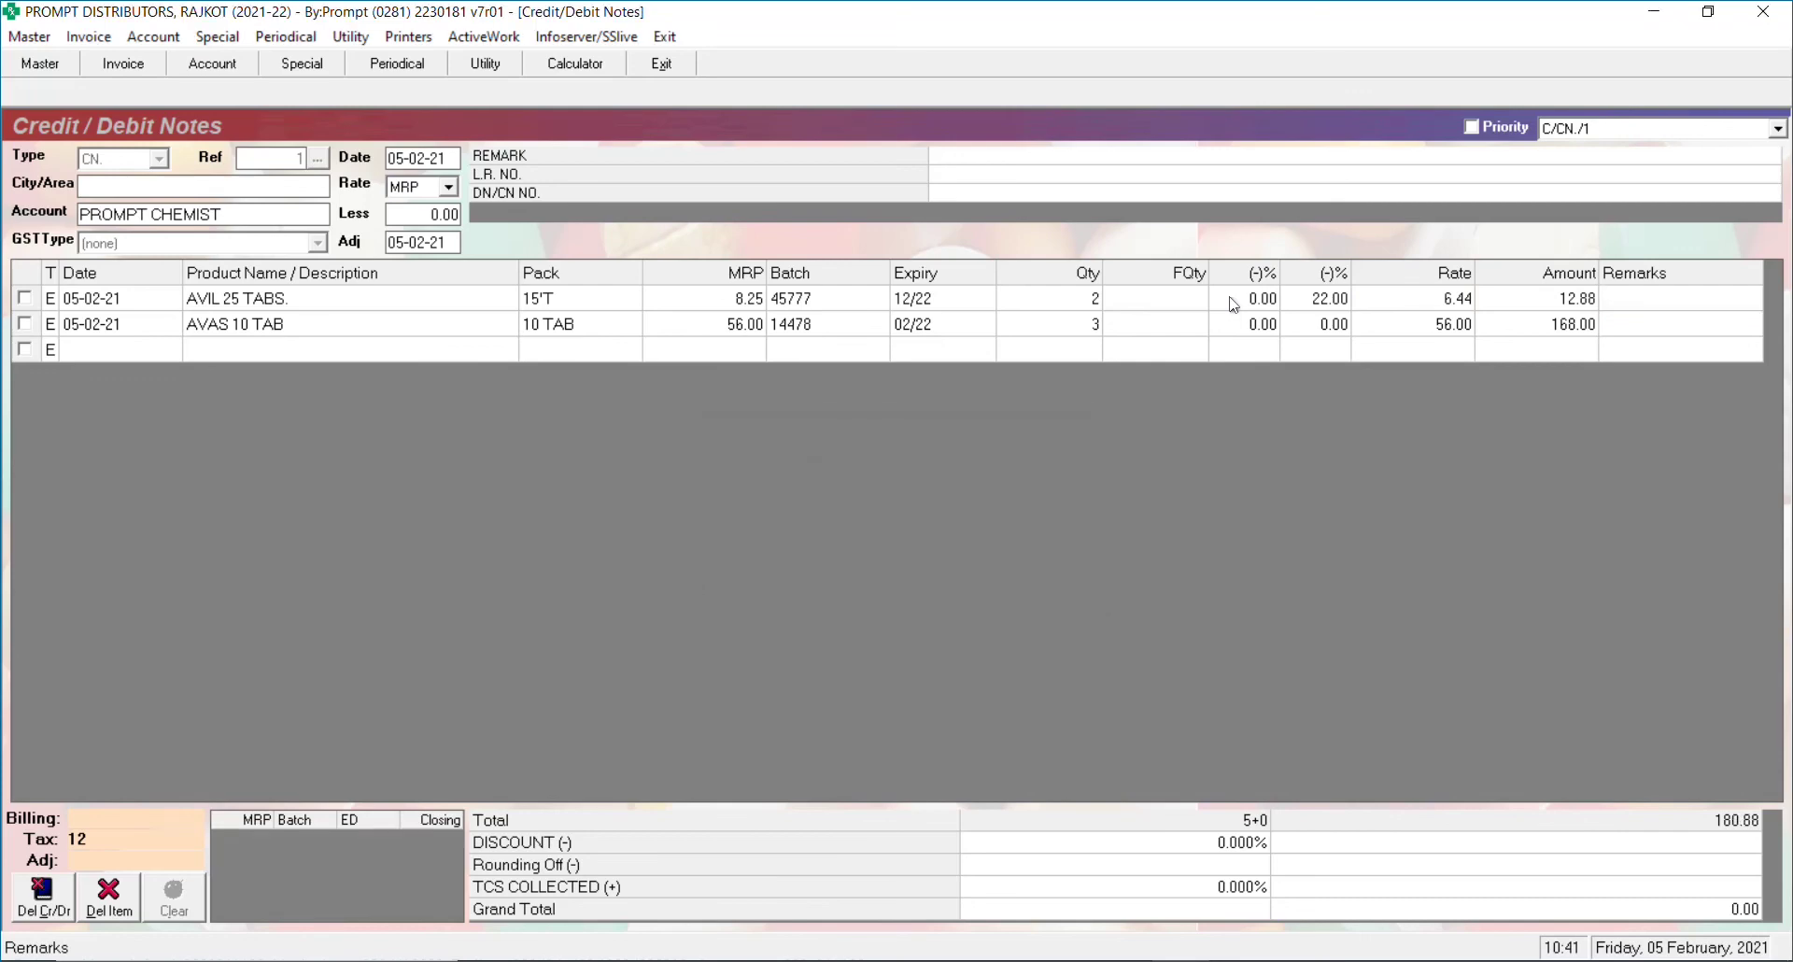
click(48, 351)
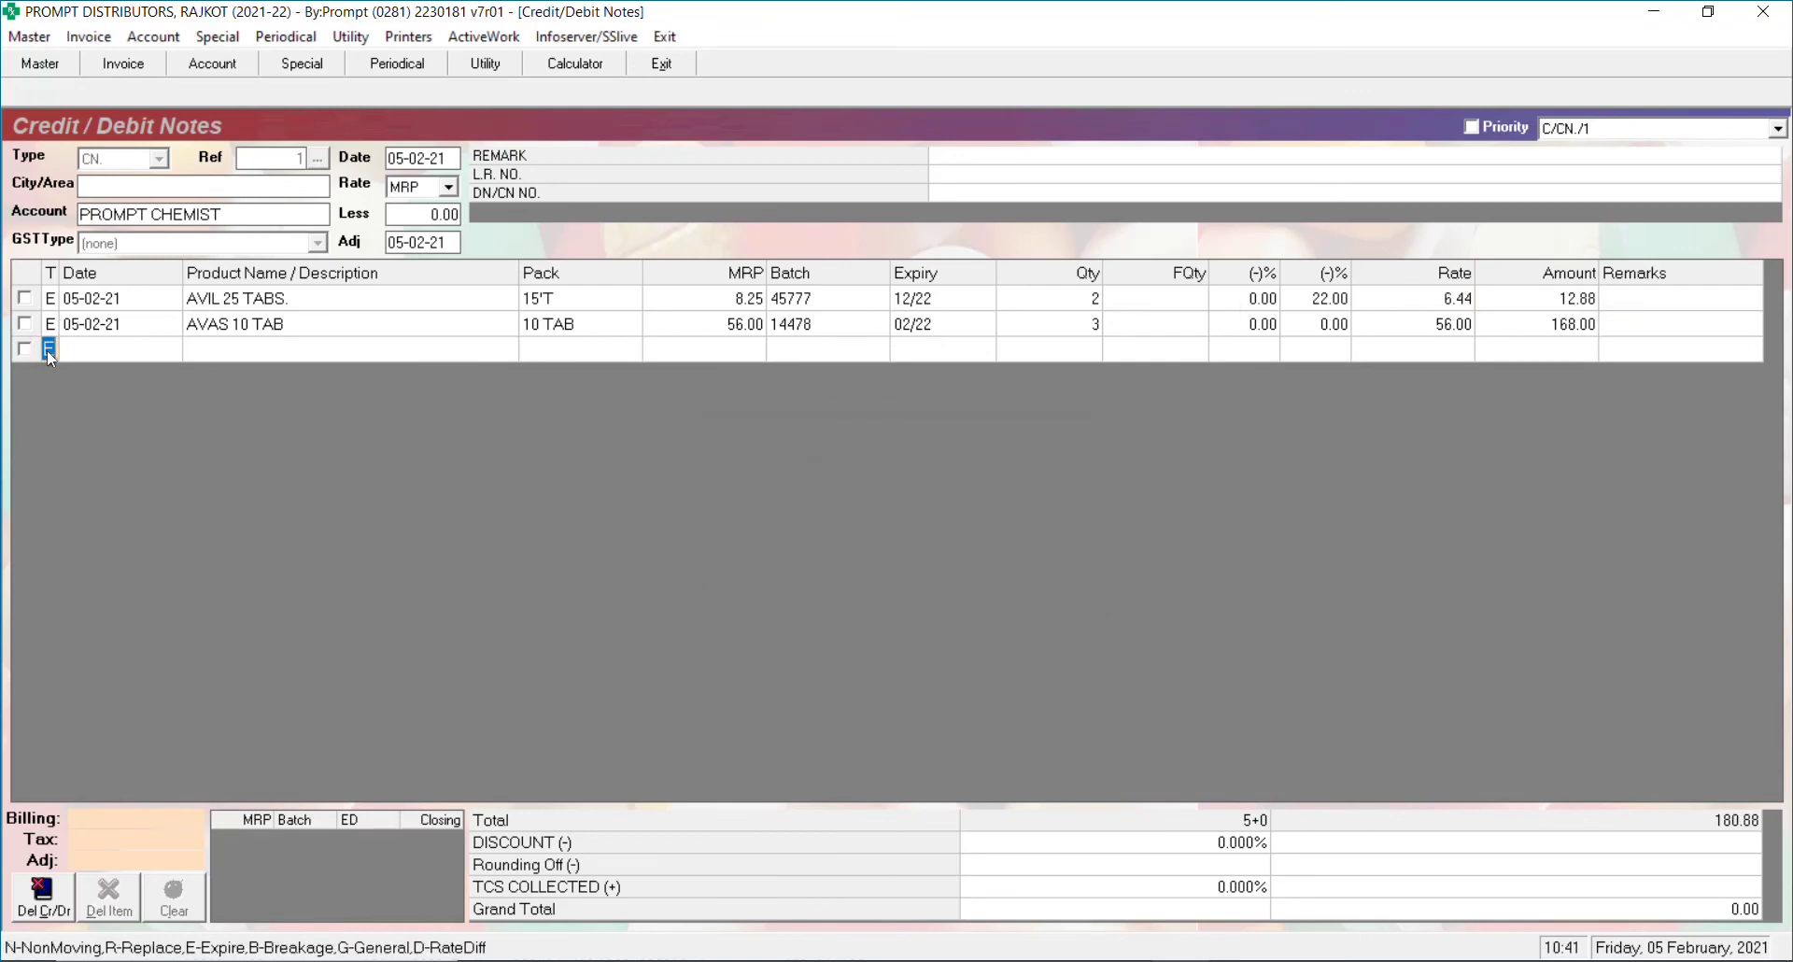
key(Escape)
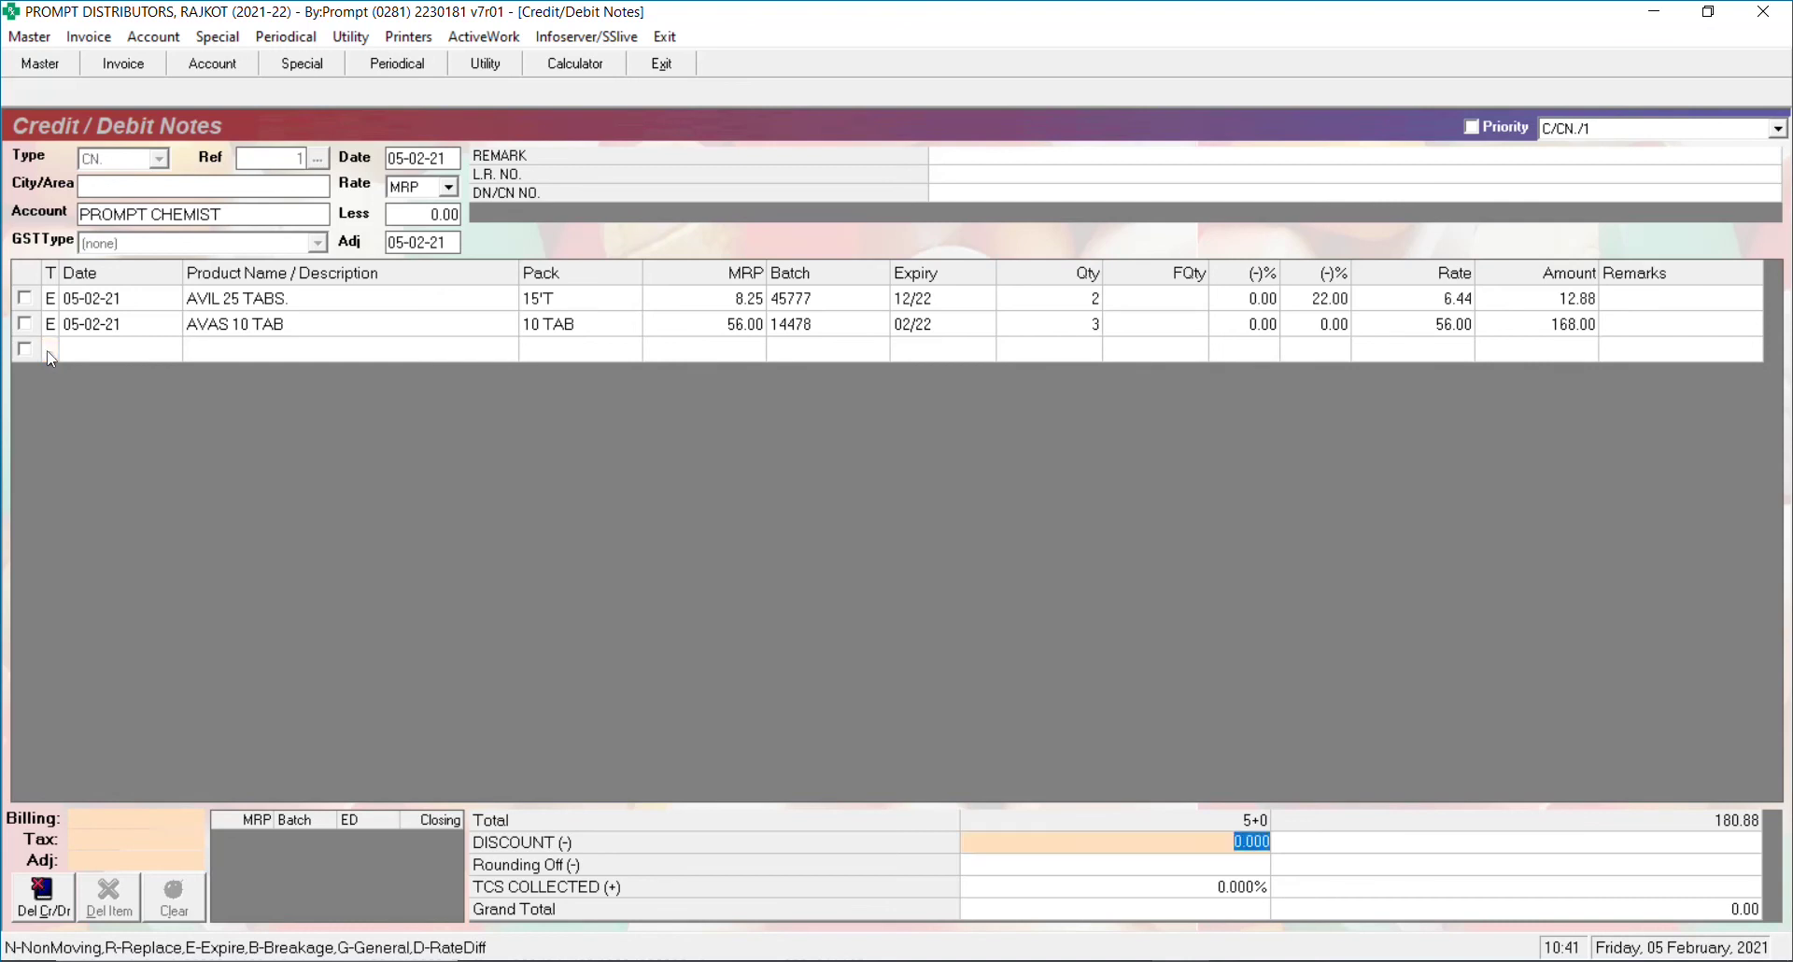
click(48, 352)
text(E)
key(Return)
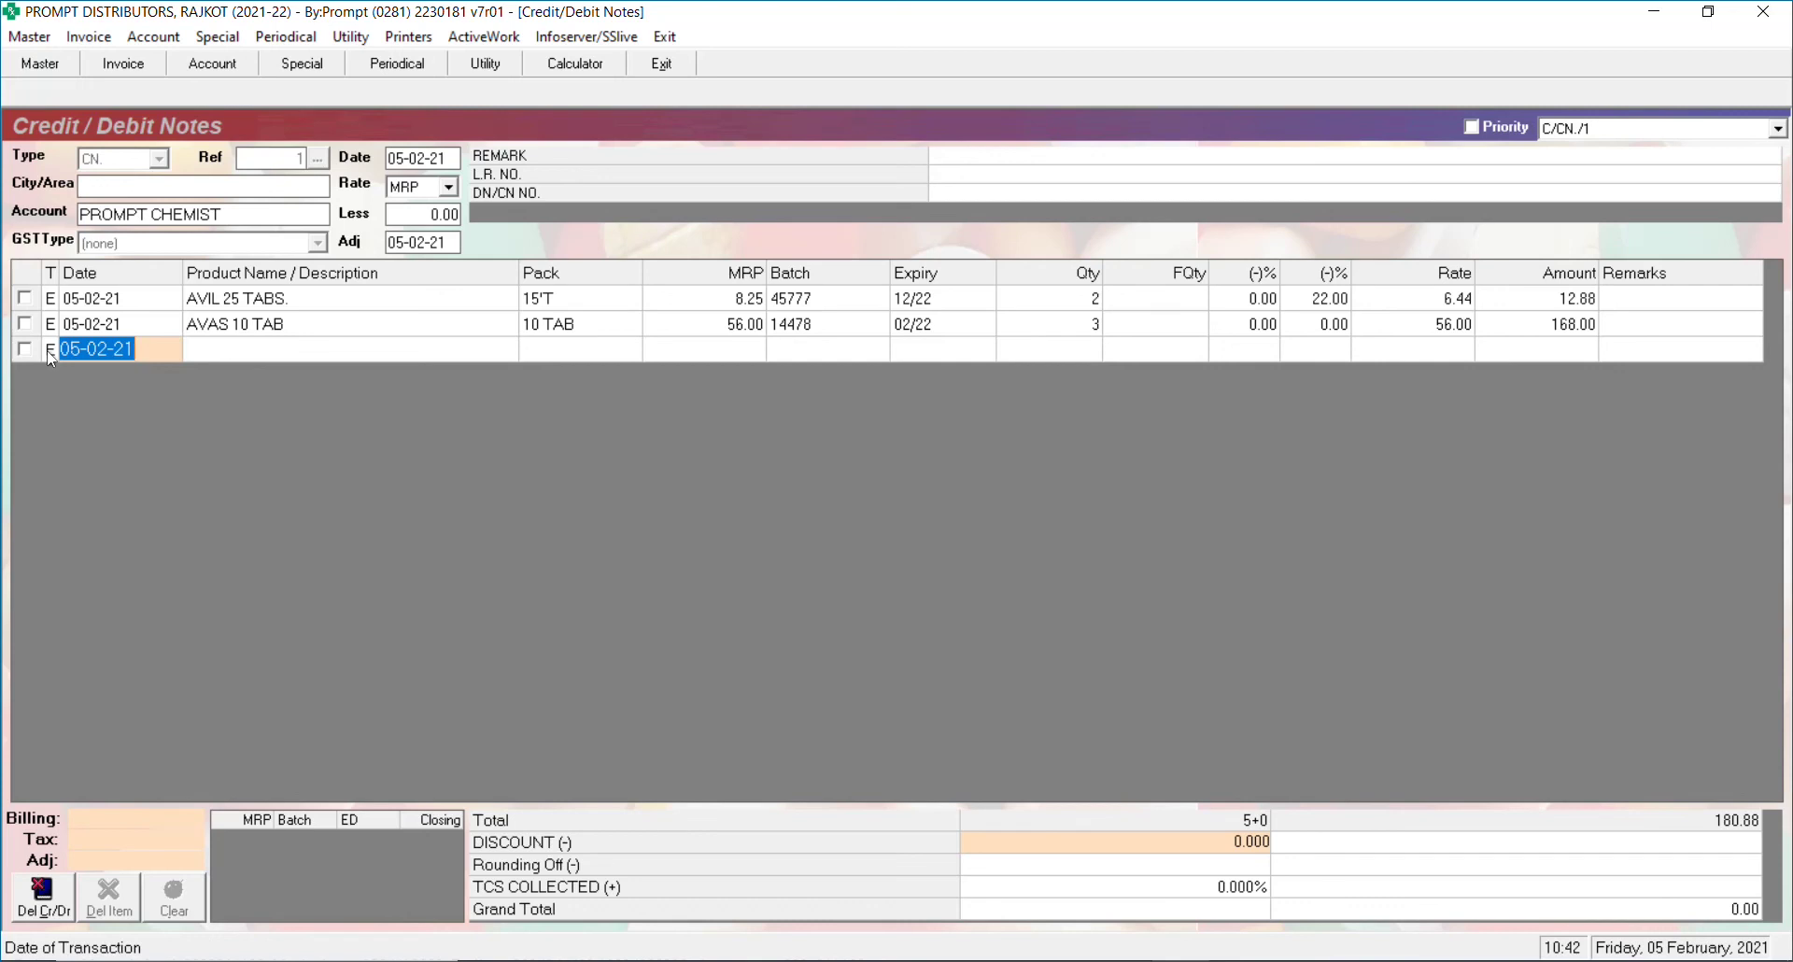
click(49, 350)
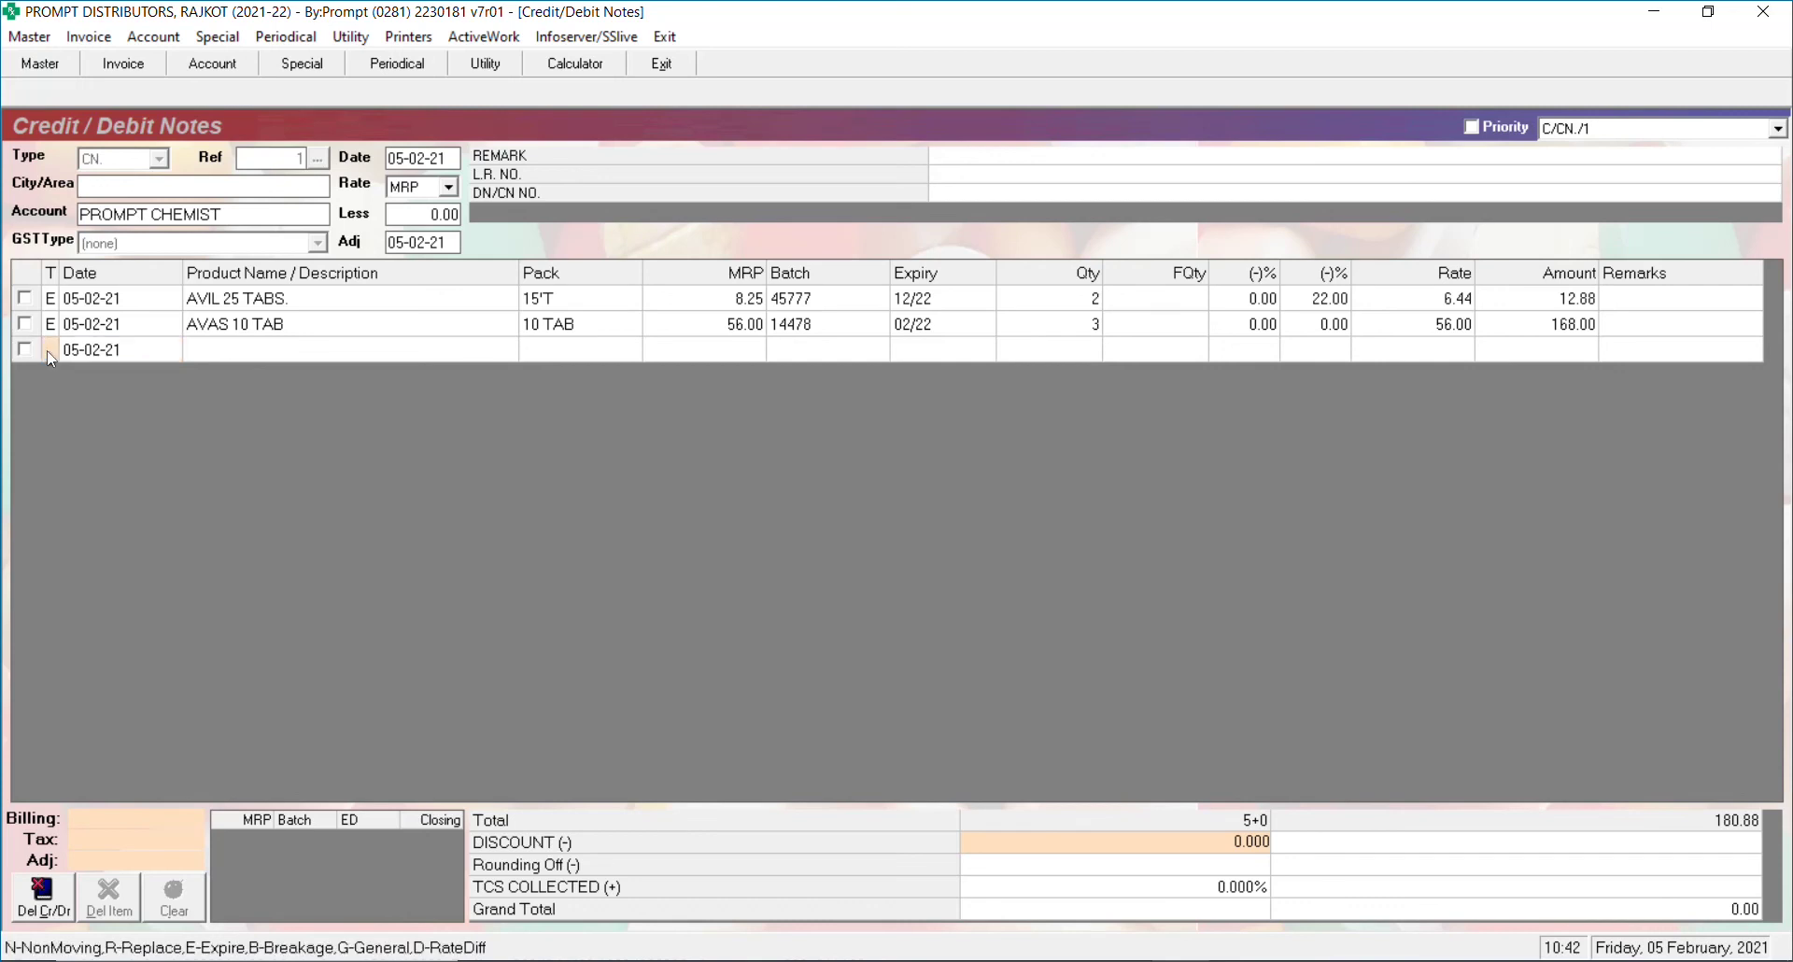
- Set the credit note's discount to 3% and accept the rounding off and TCS values
key(Escape)
key(Return)
key(Return)
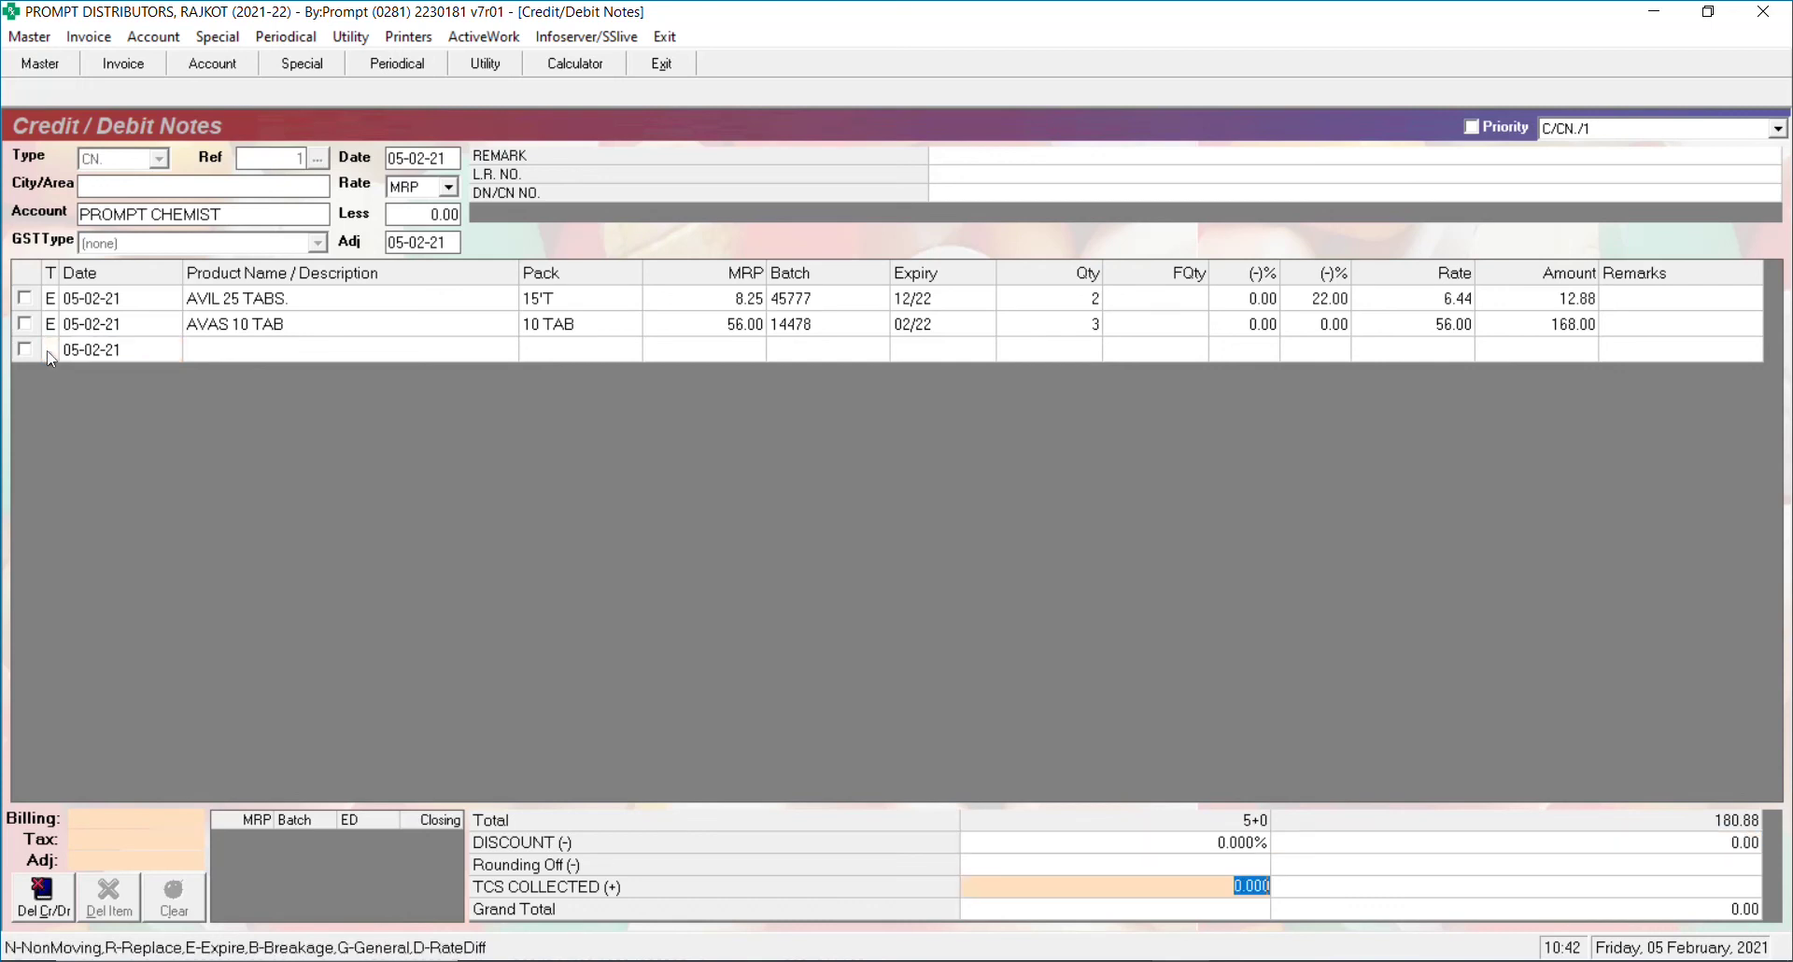
key(Up)
key(Up)
key(Up)
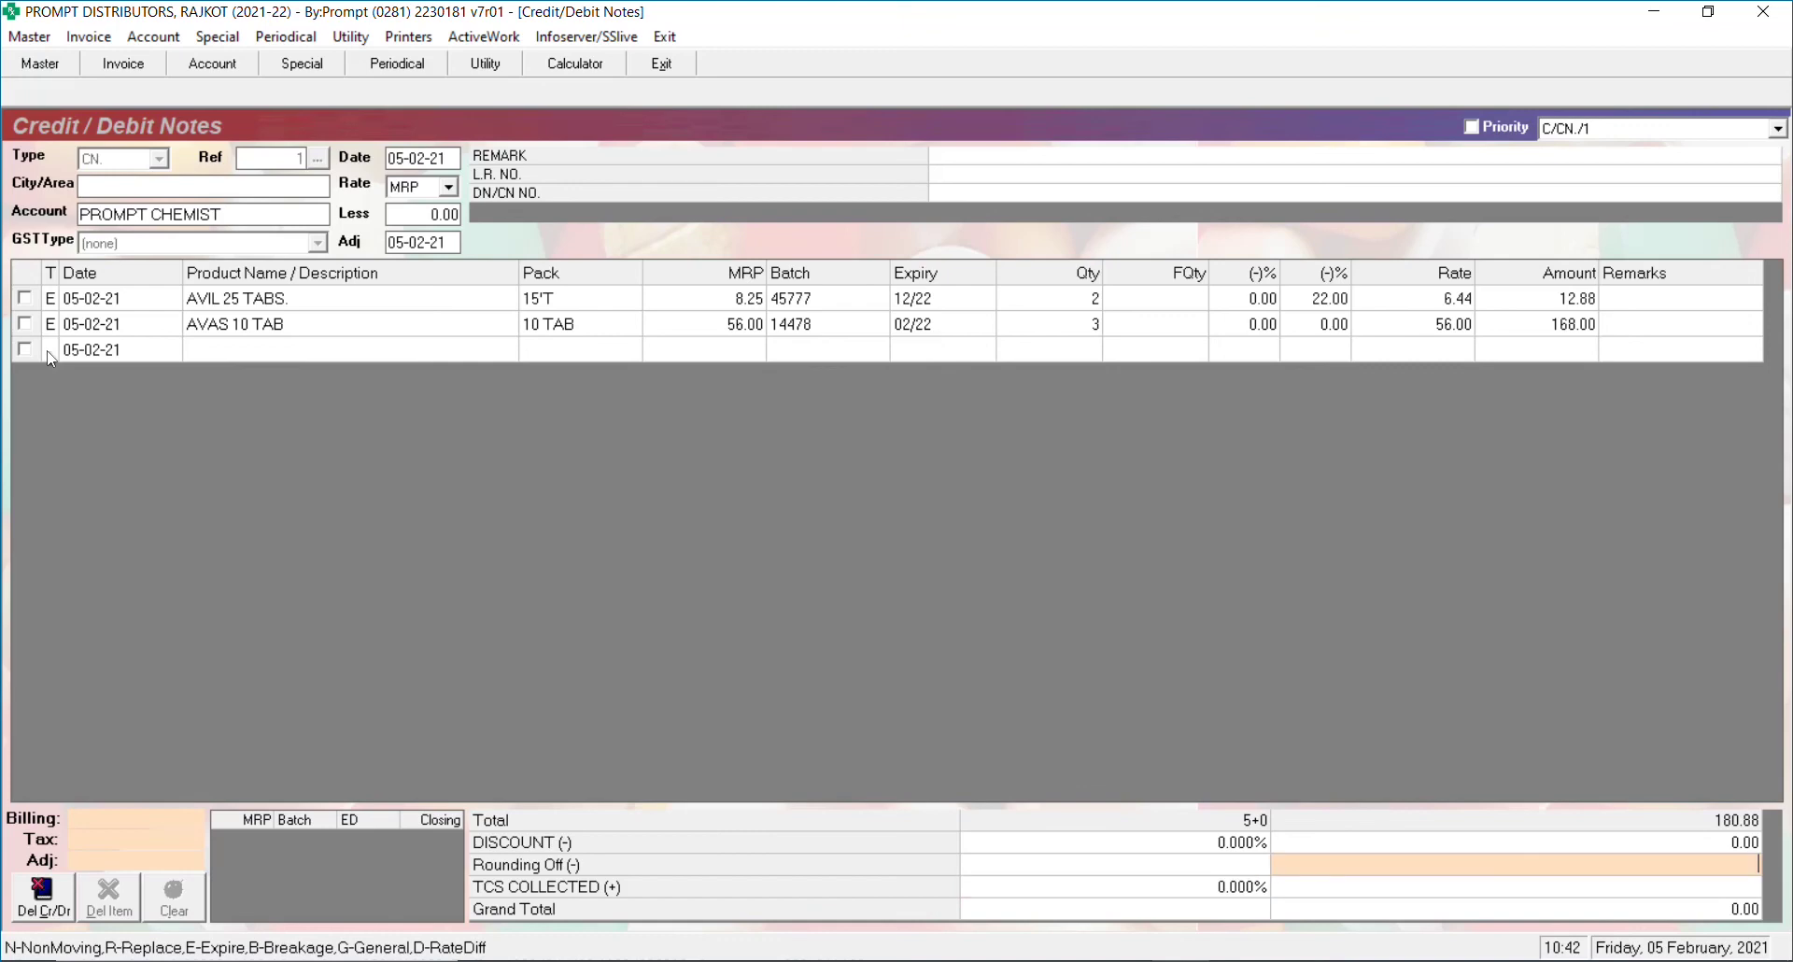
text(3)
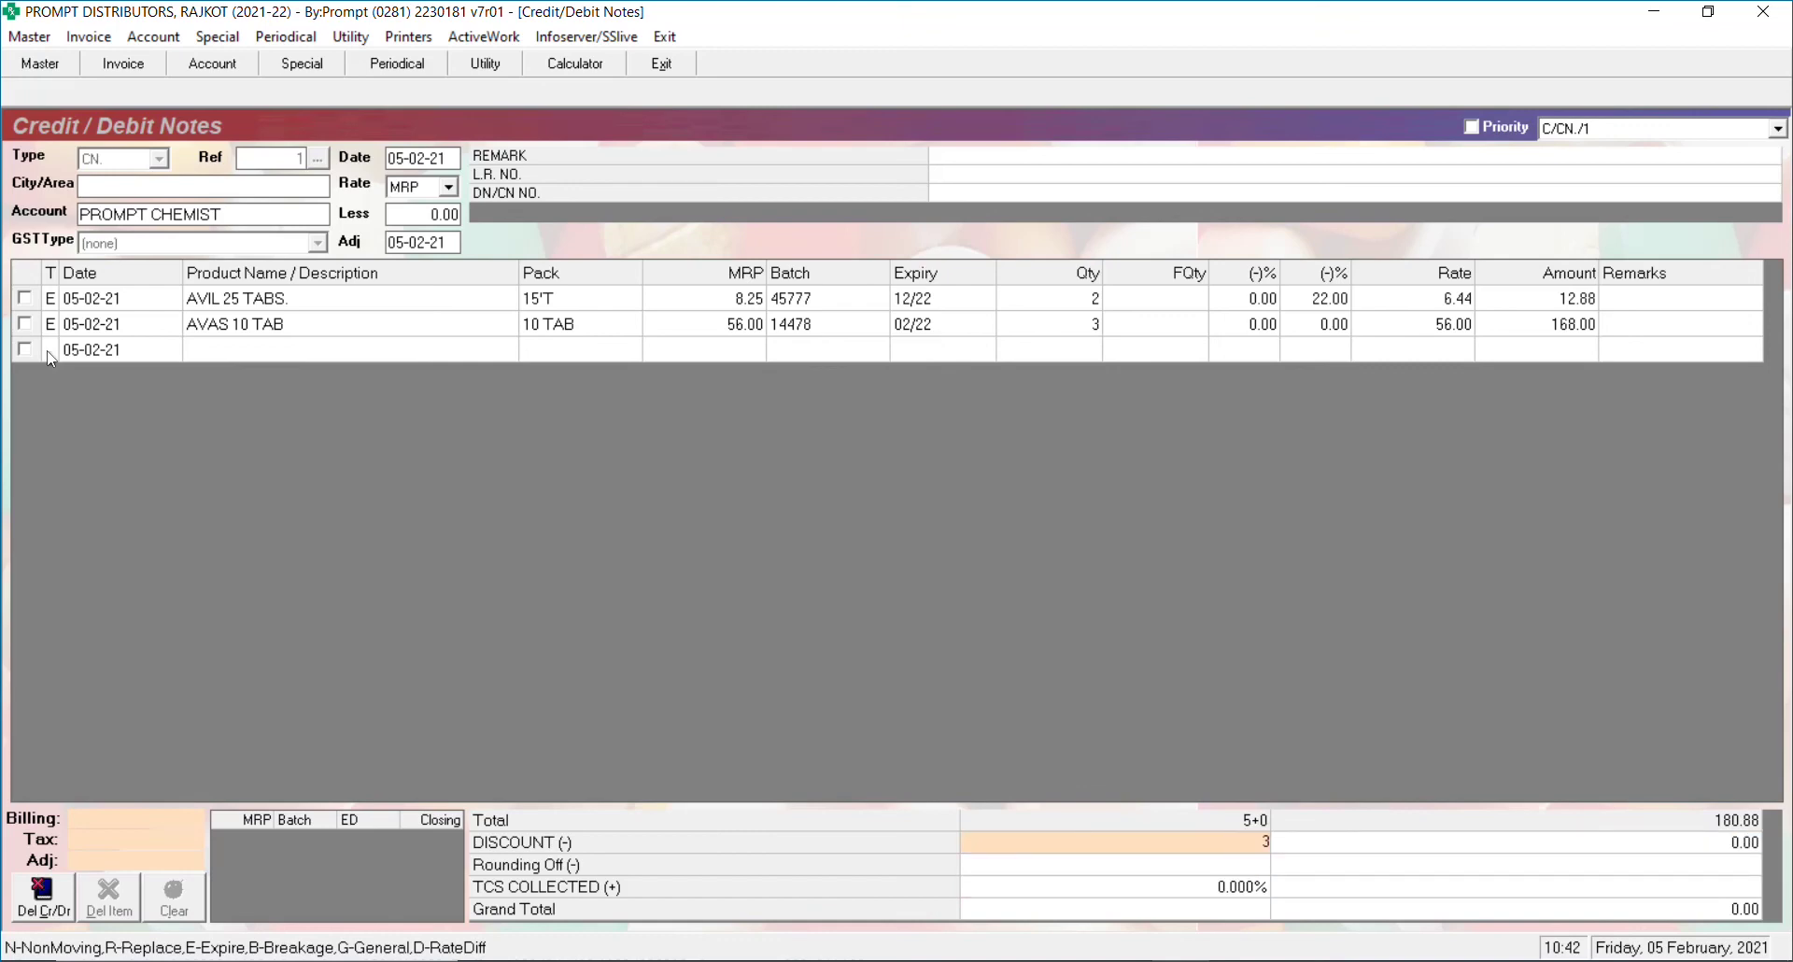
key(Return)
key(Return)
key(Return)
key(Return)
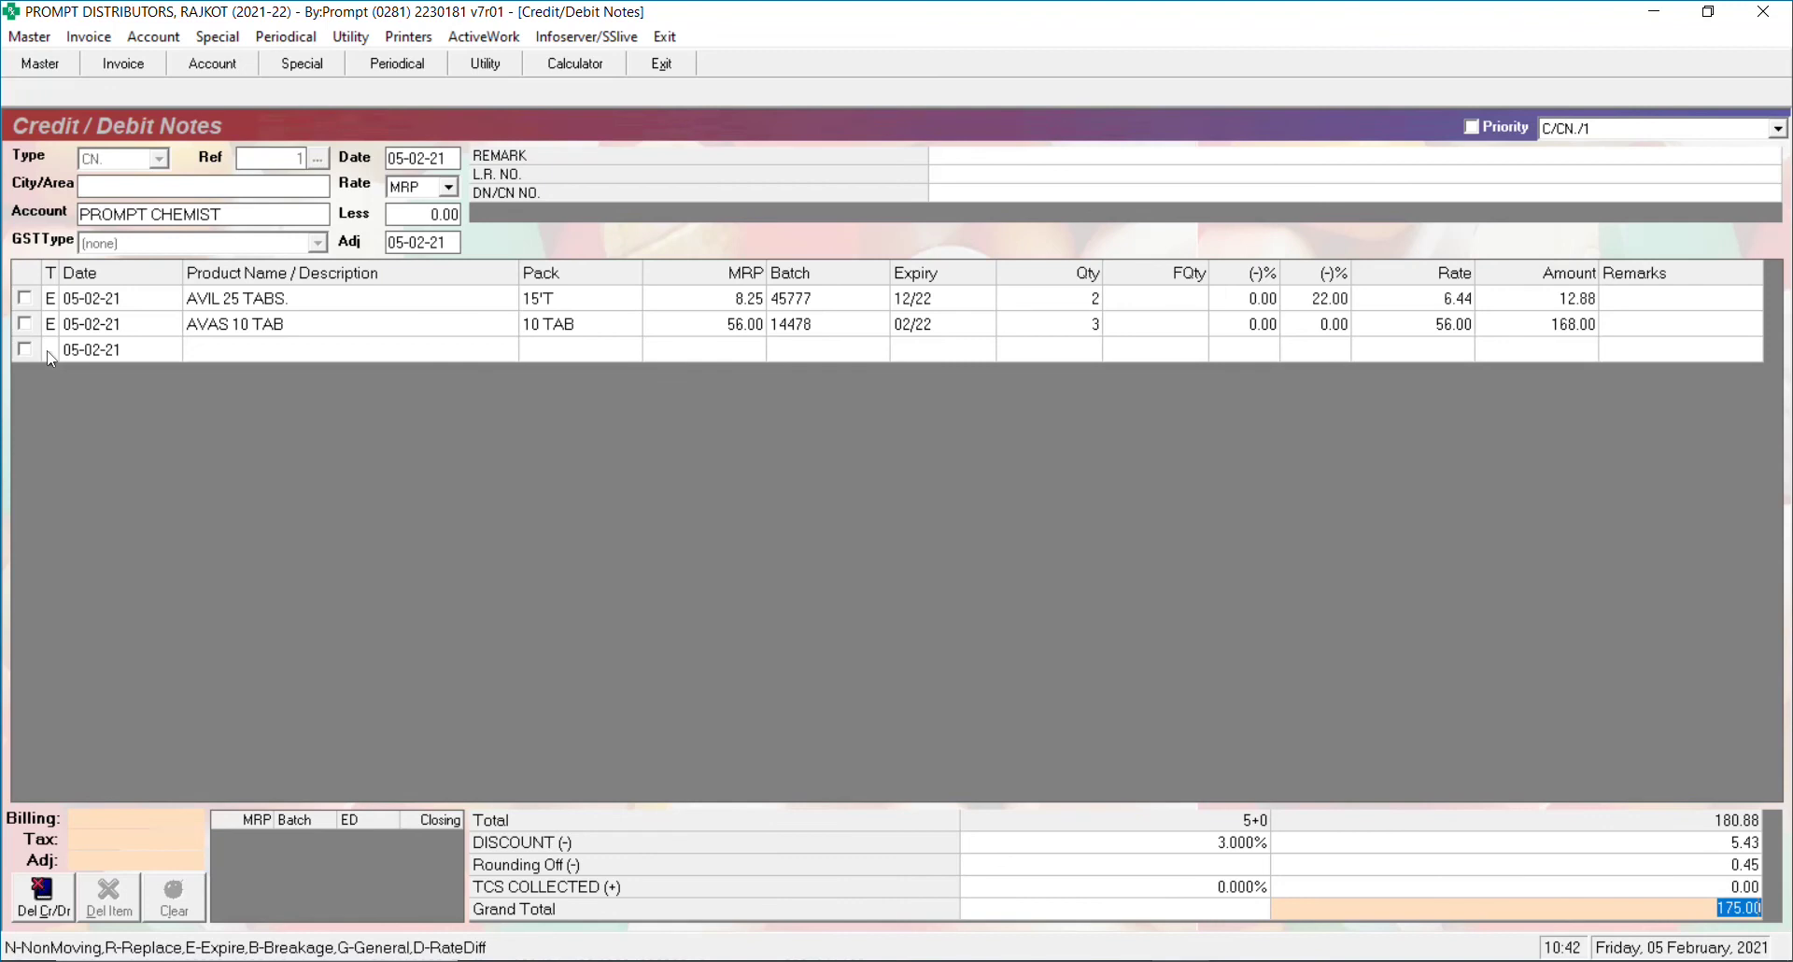
- Save the credit note with the remark ABC, declining the voucher adjustment and the printout
key(Return)
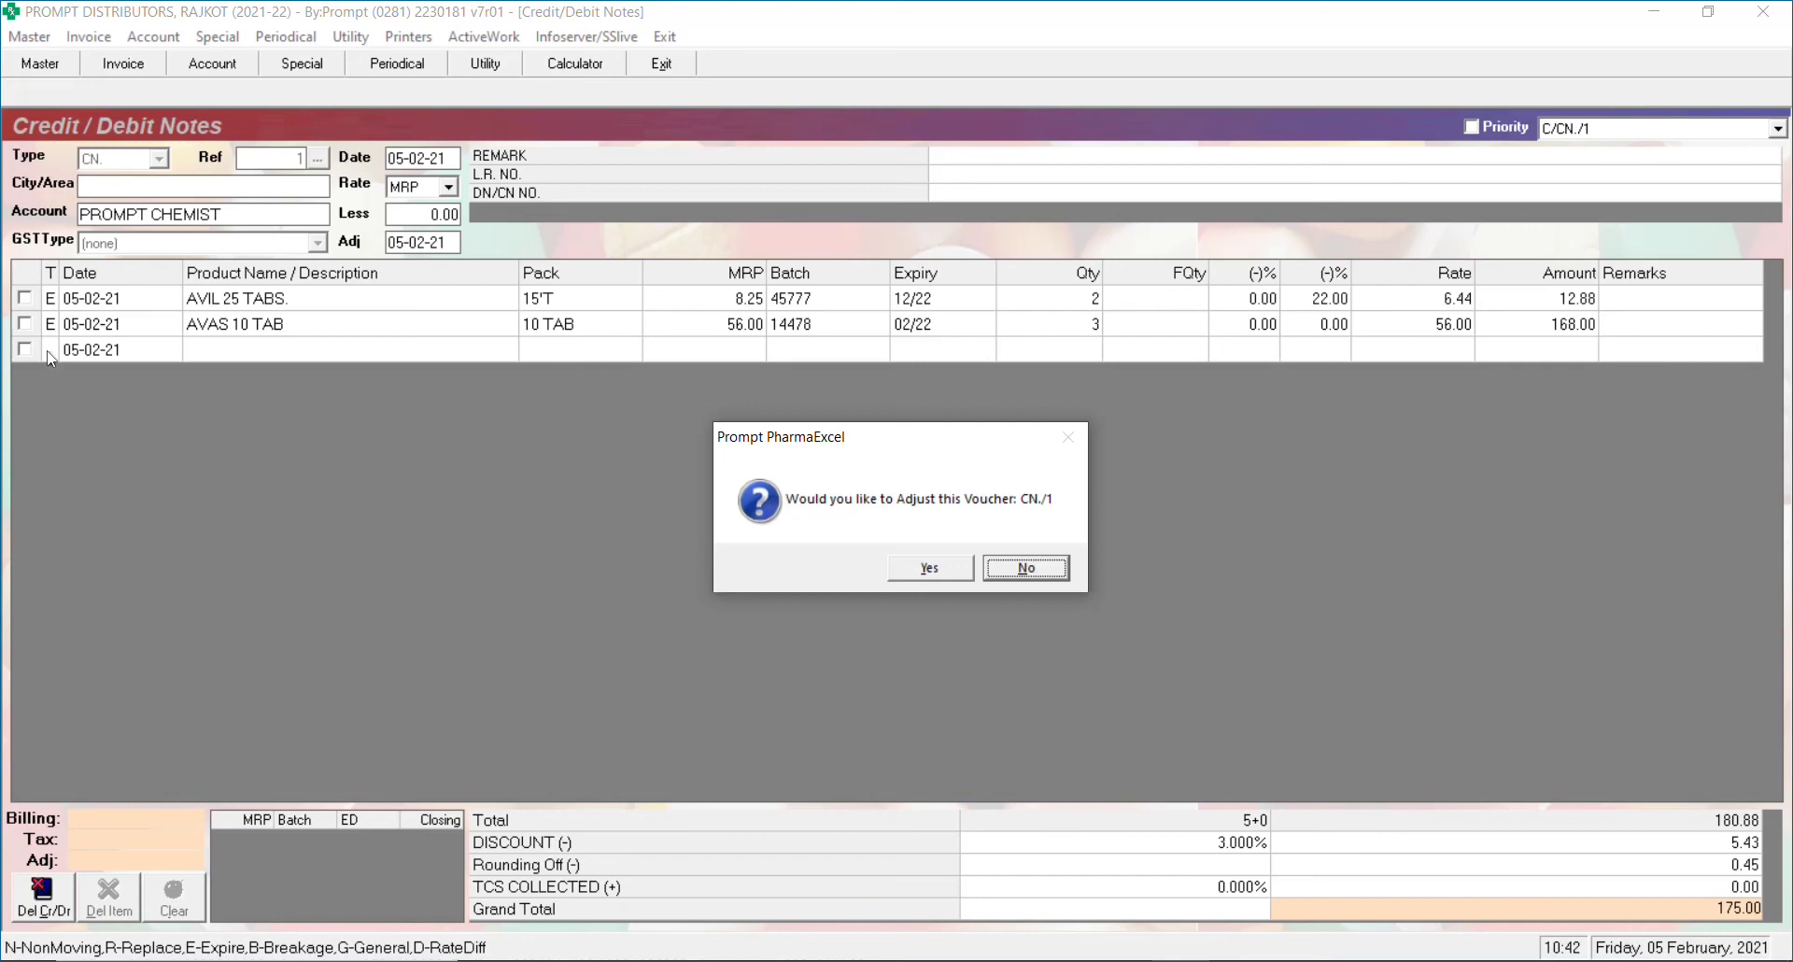
key(Return)
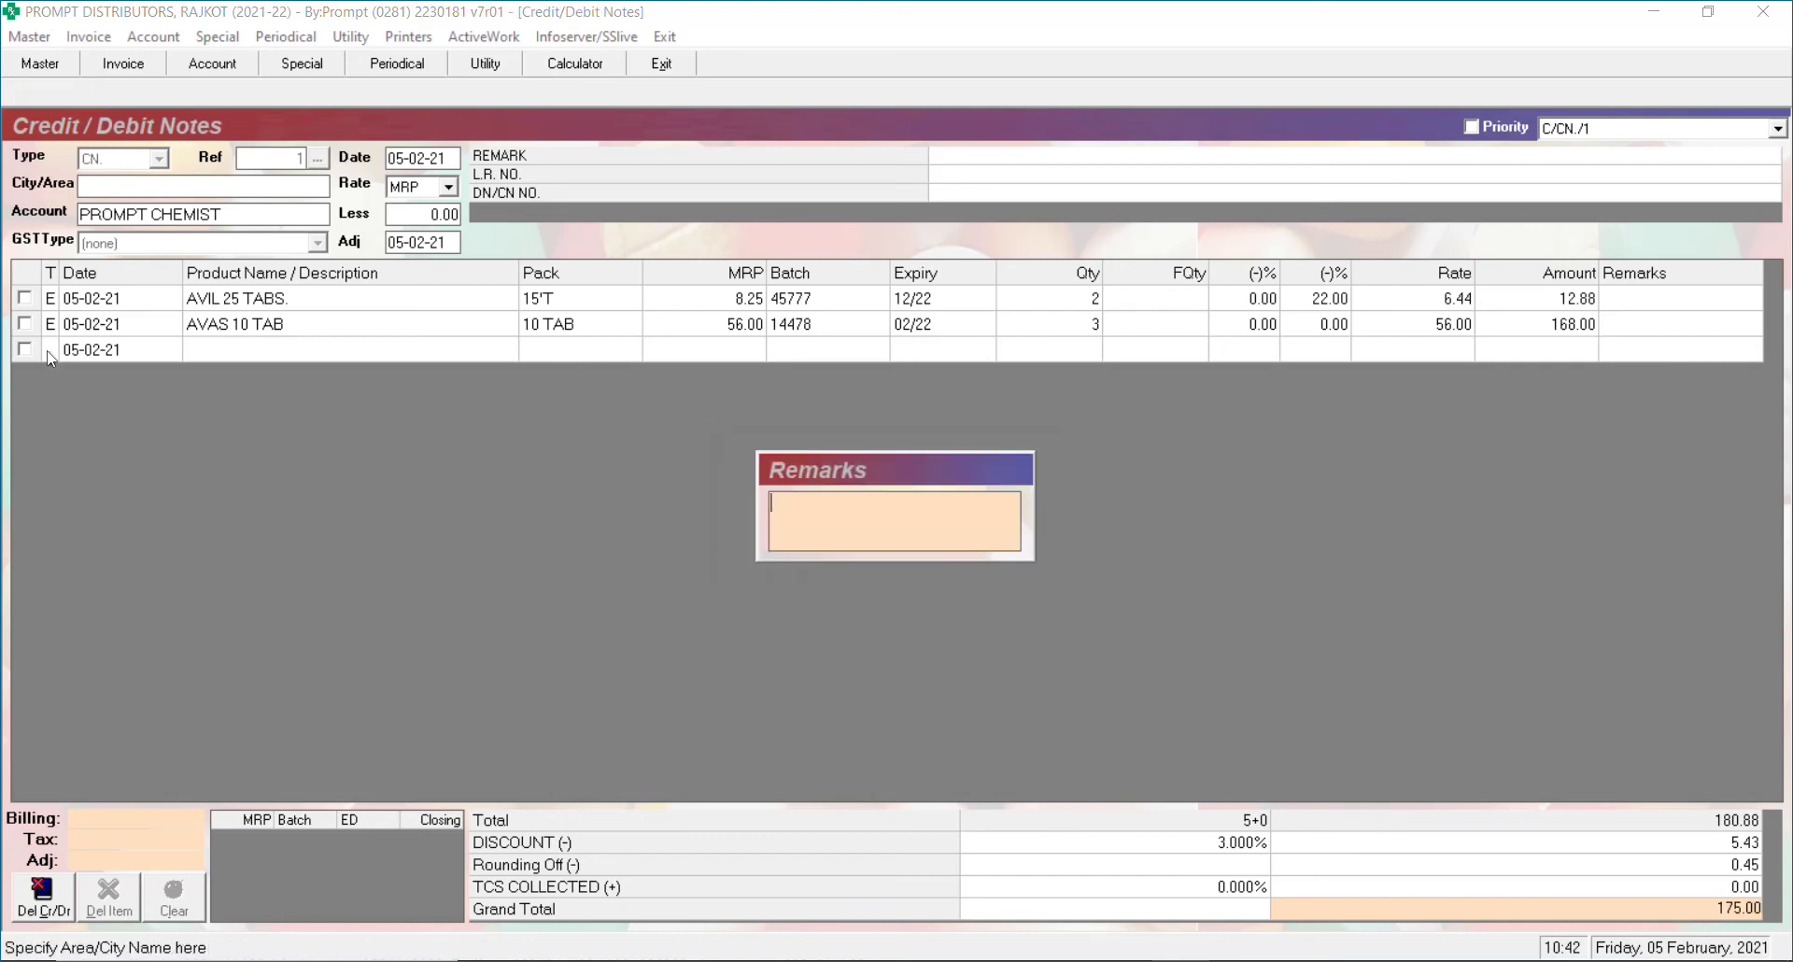
text(A)
key(BackSpace)
text(ABC)
key(Return)
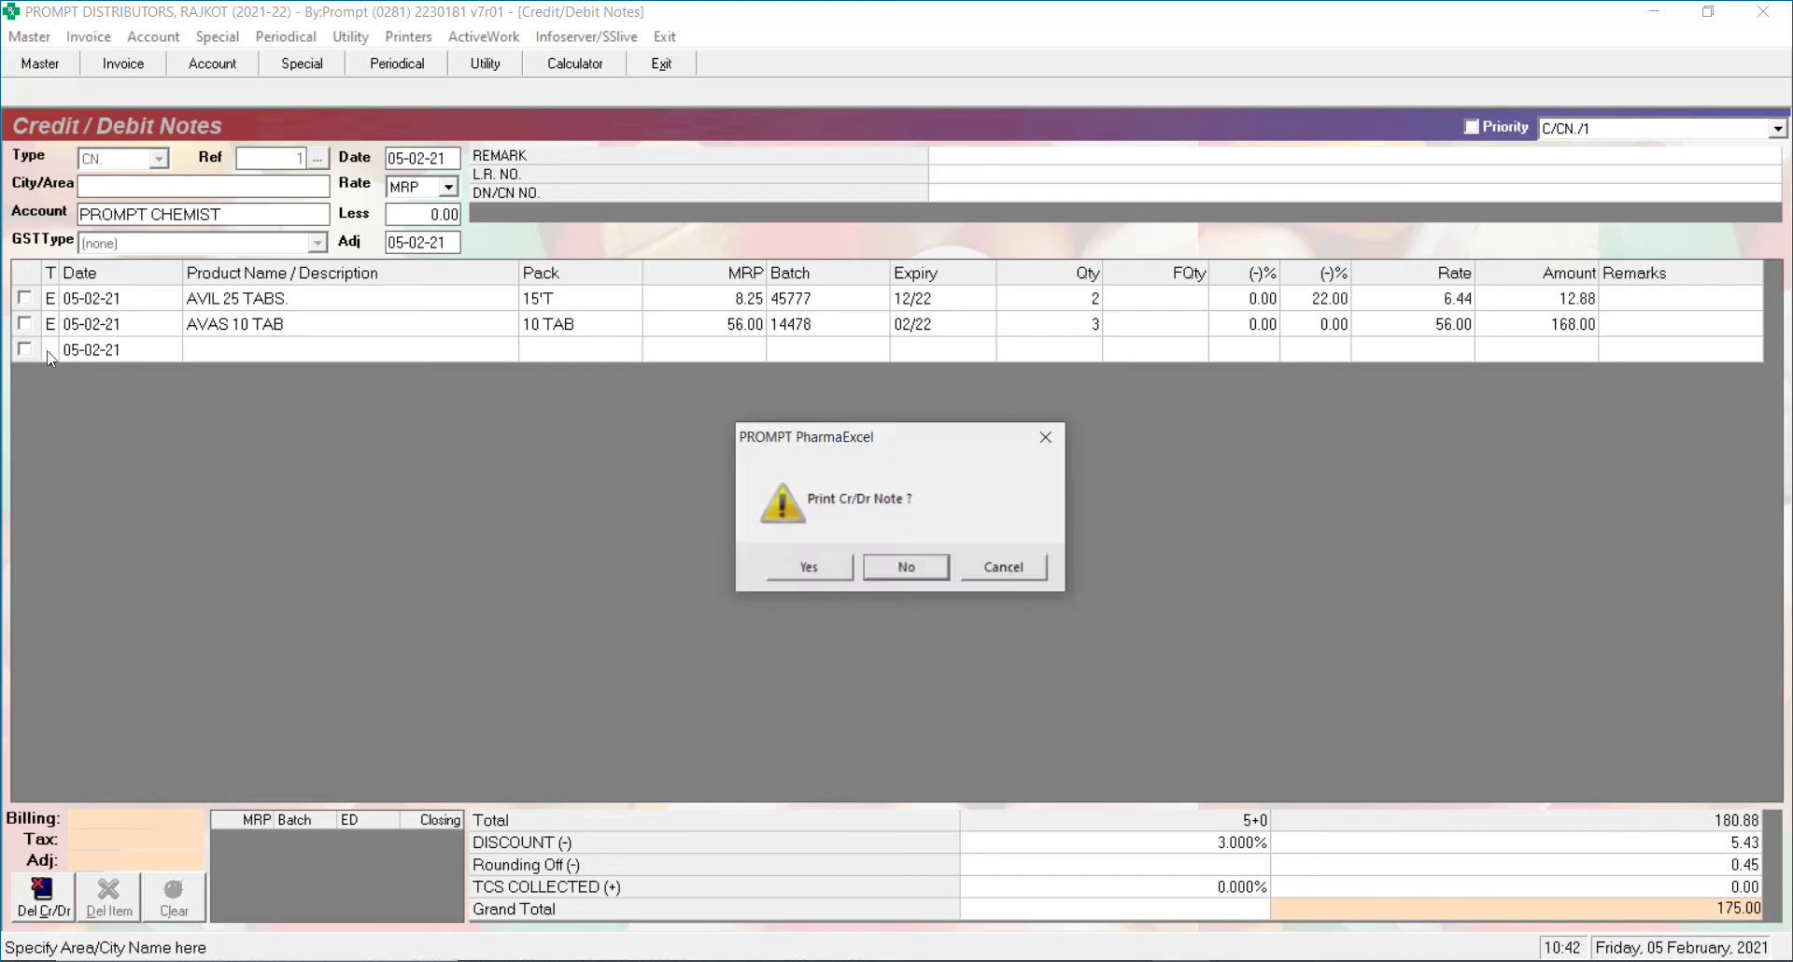
key(Return)
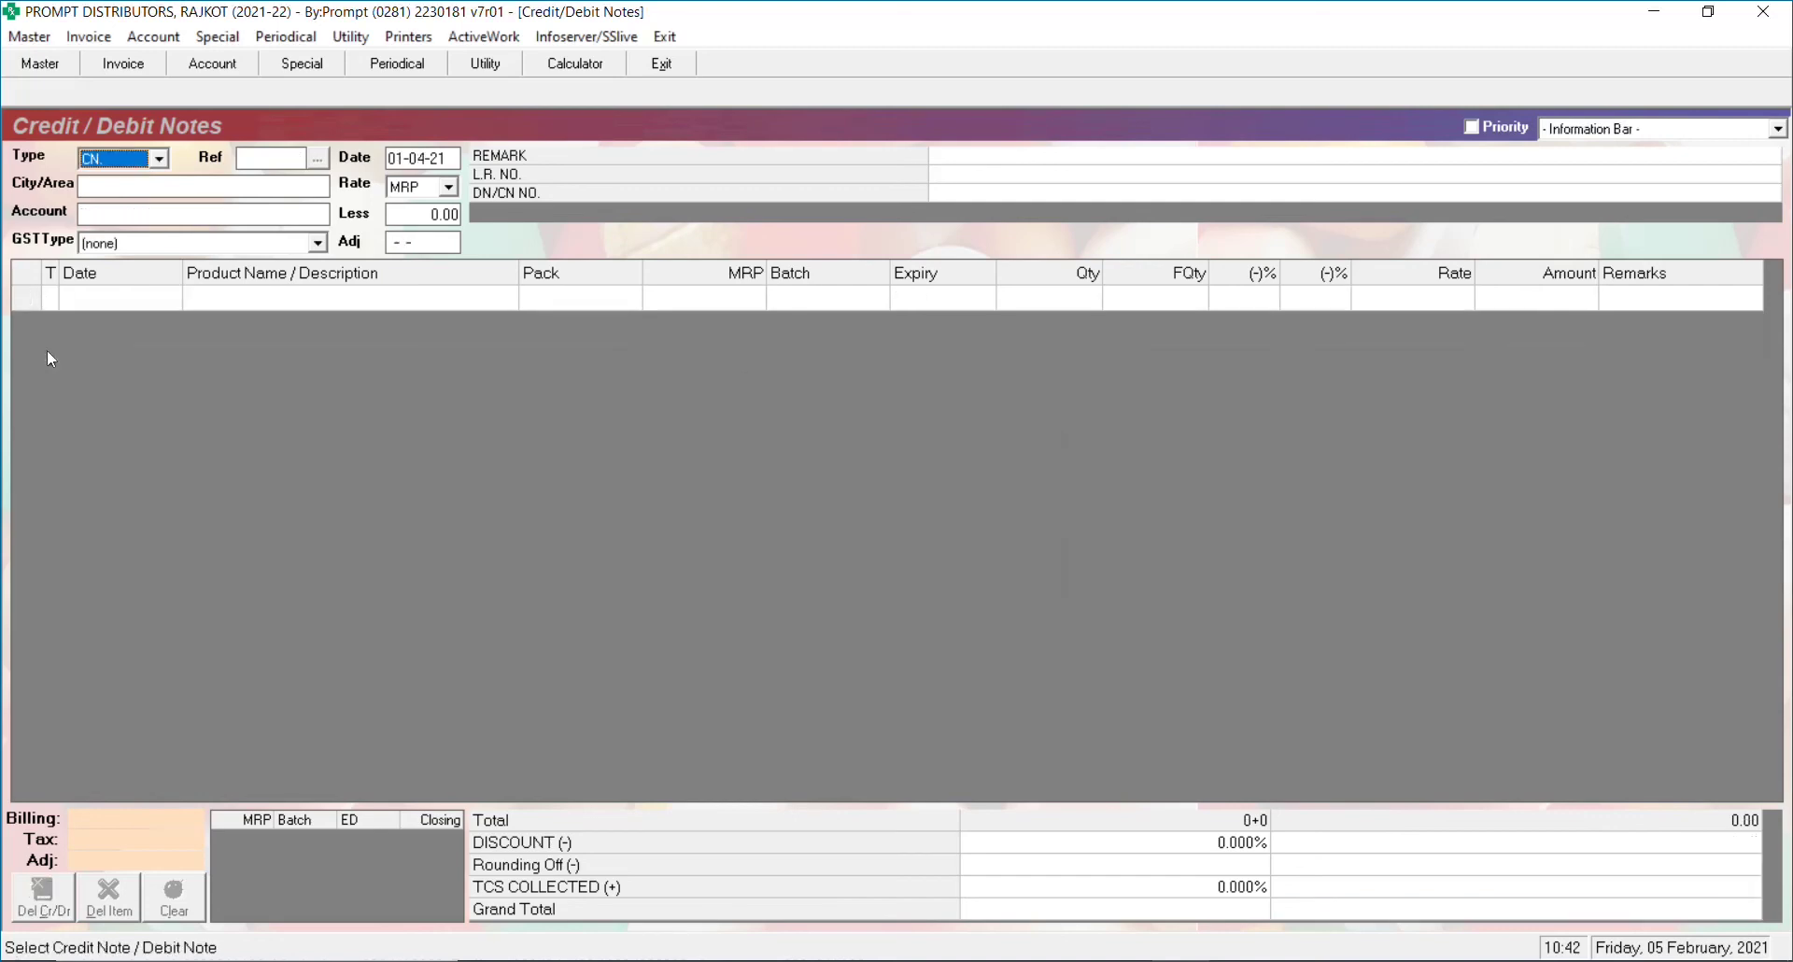